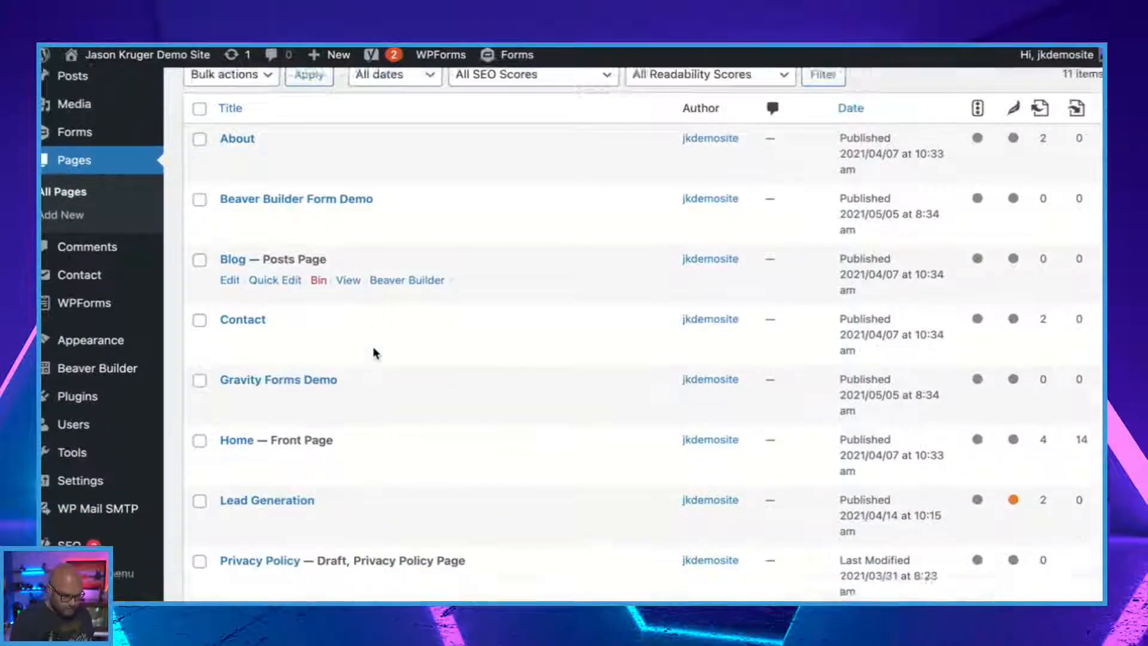
# Open the Beaver Builder Form Demo page for editing in Beaver Builder from the Pages list.
pyautogui.click(318, 110)
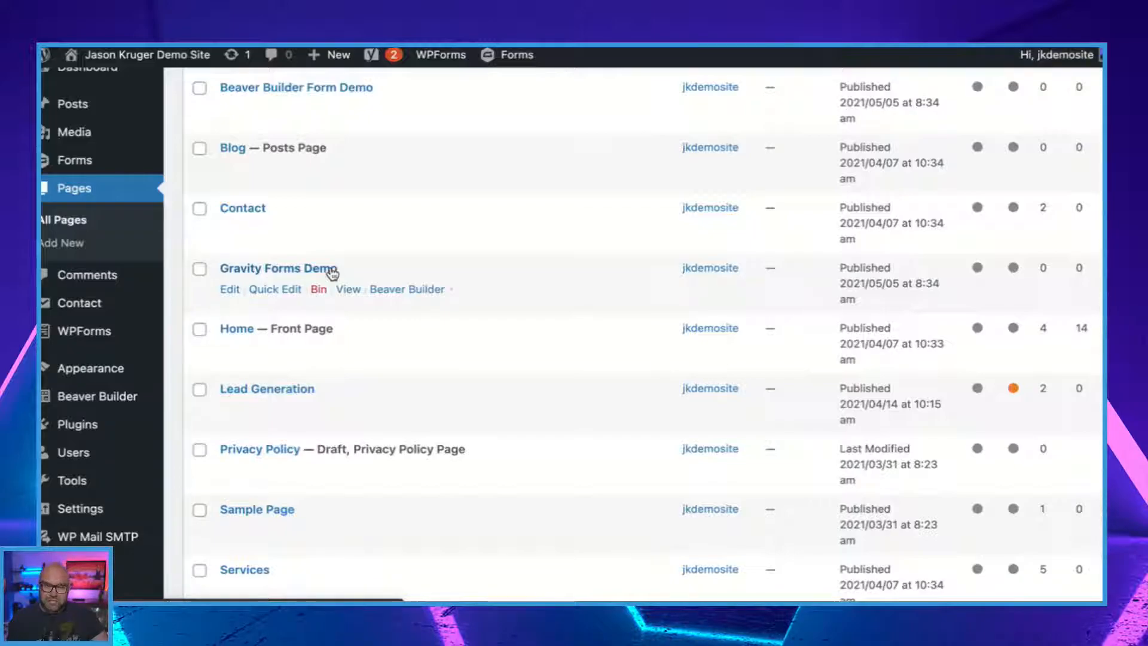
pyautogui.scroll(-5, 333, 274)
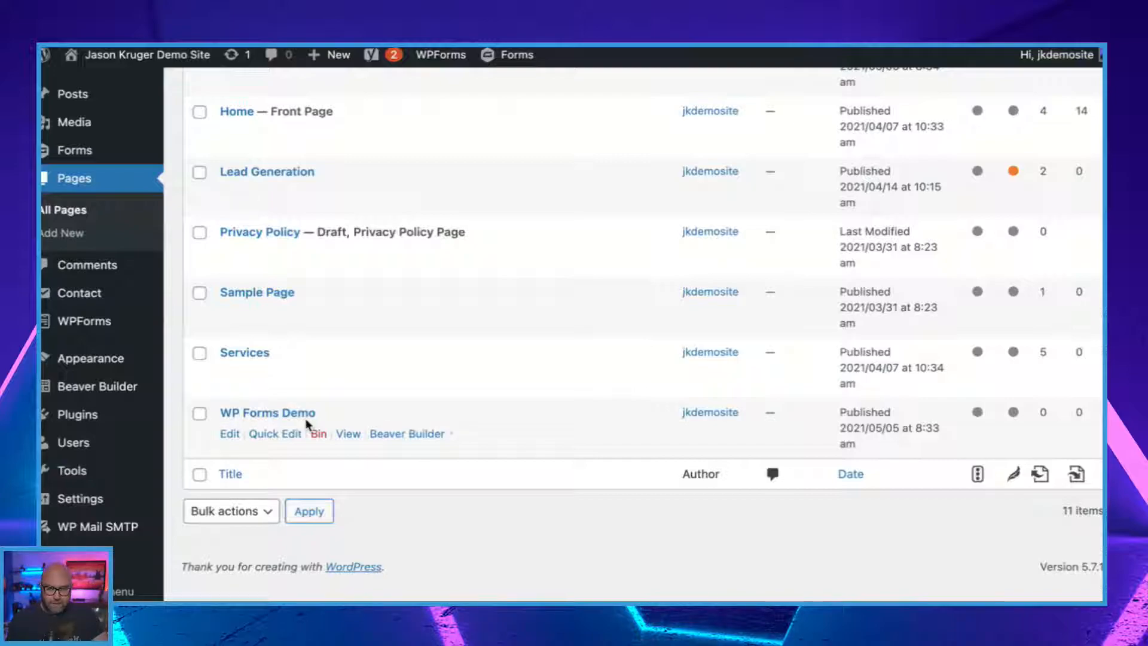
pyautogui.scroll(7, 307, 423)
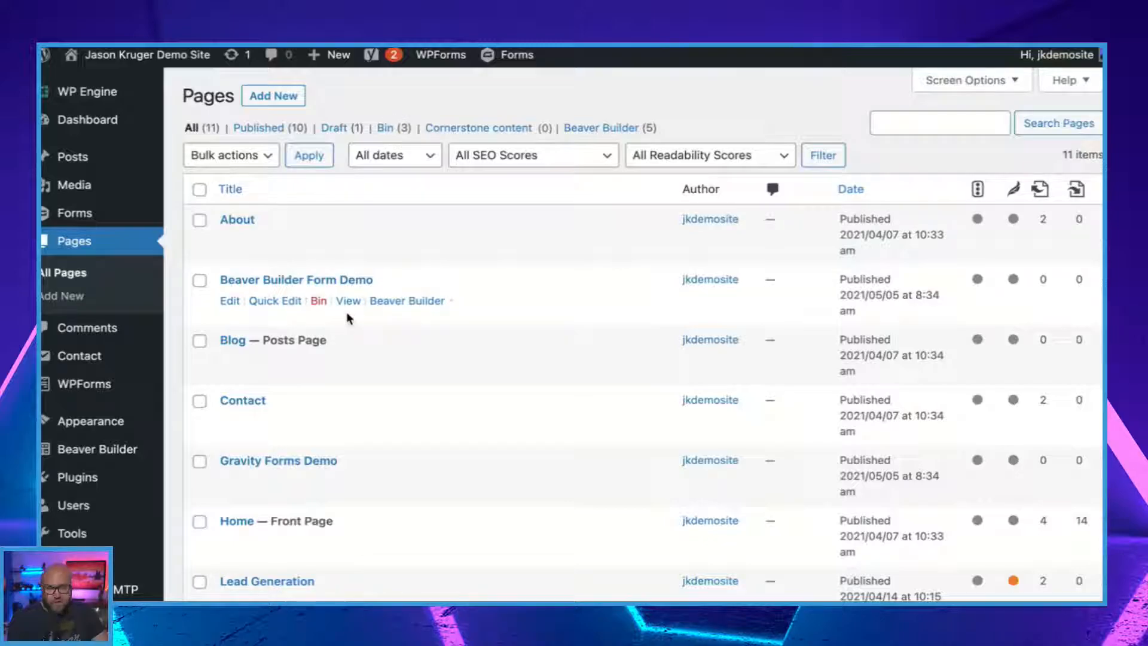
pyautogui.rightClick(422, 302)
pyautogui.click(501, 274)
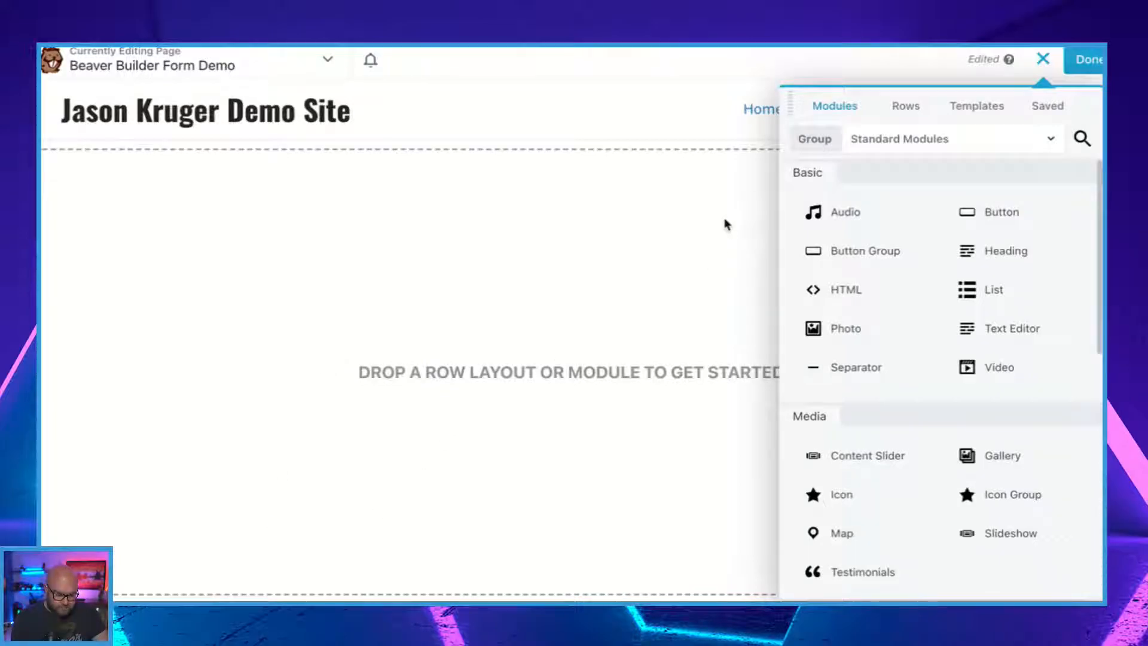
# Insert a 3 Columns row on the empty page and widen its middle column on both sides.
pyautogui.click(905, 109)
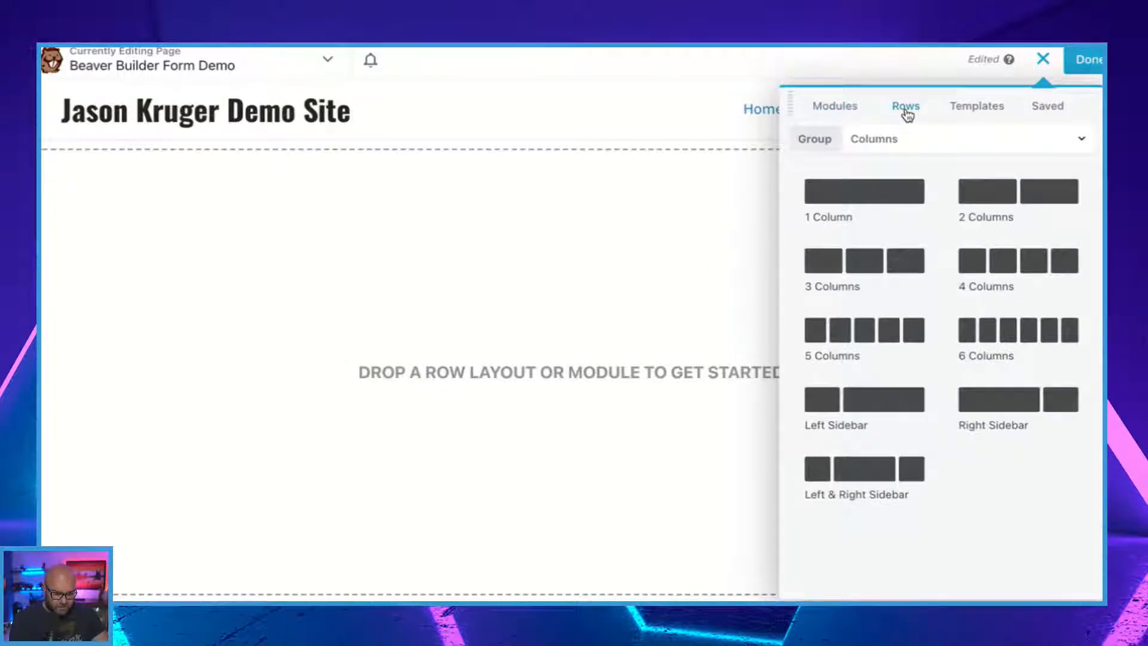
pyautogui.moveTo(846, 261); pyautogui.dragTo(580, 275)
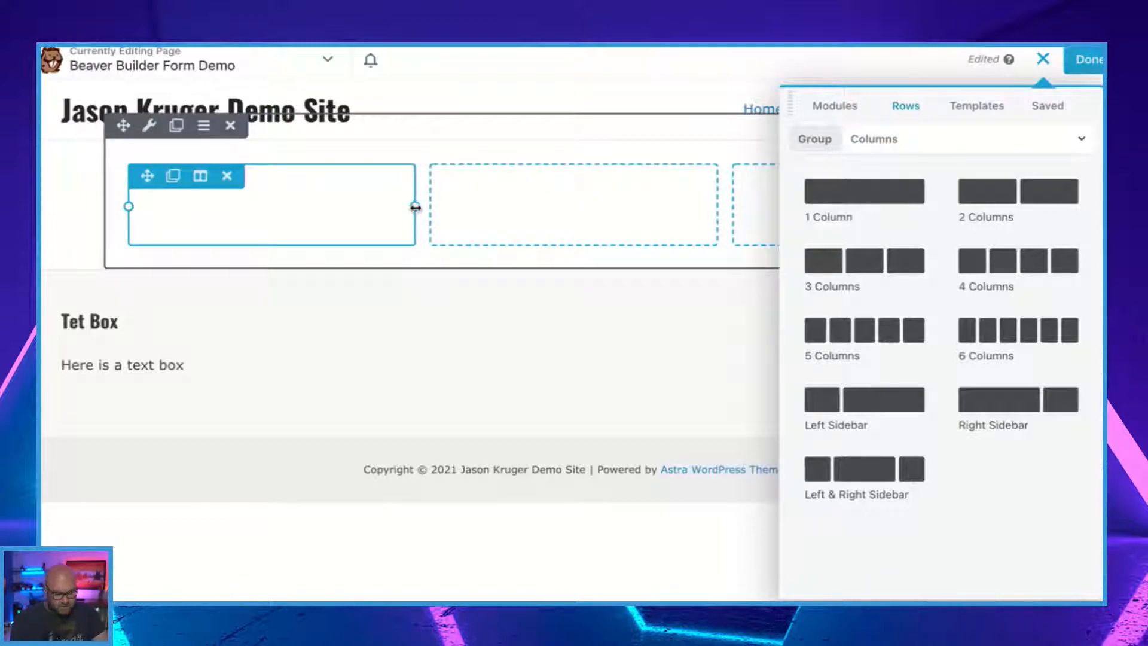
pyautogui.moveTo(415, 206); pyautogui.dragTo(327, 206)
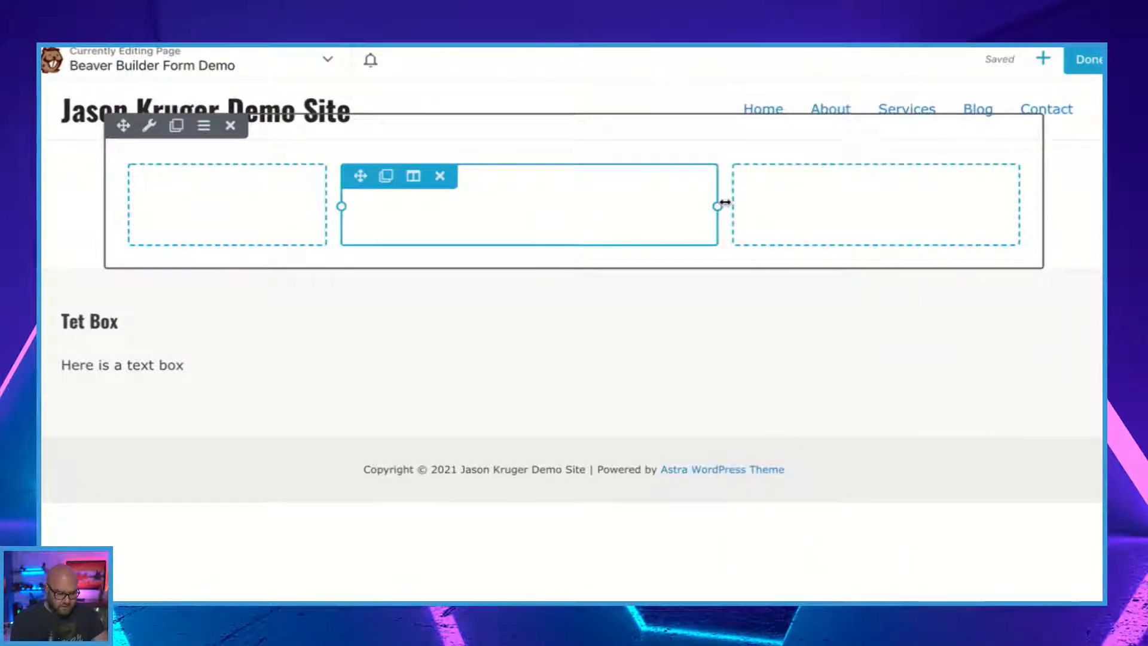
pyautogui.moveTo(716, 206); pyautogui.dragTo(772, 206)
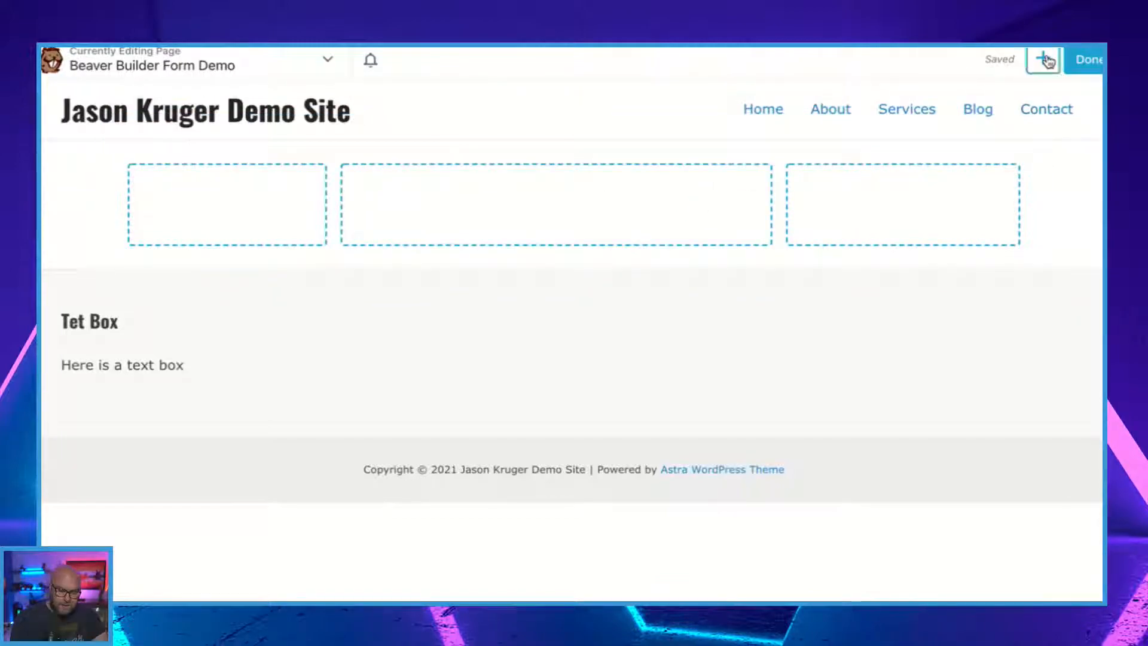
# Add a Contact Form module to the middle column of the row.
pyautogui.click(1043, 58)
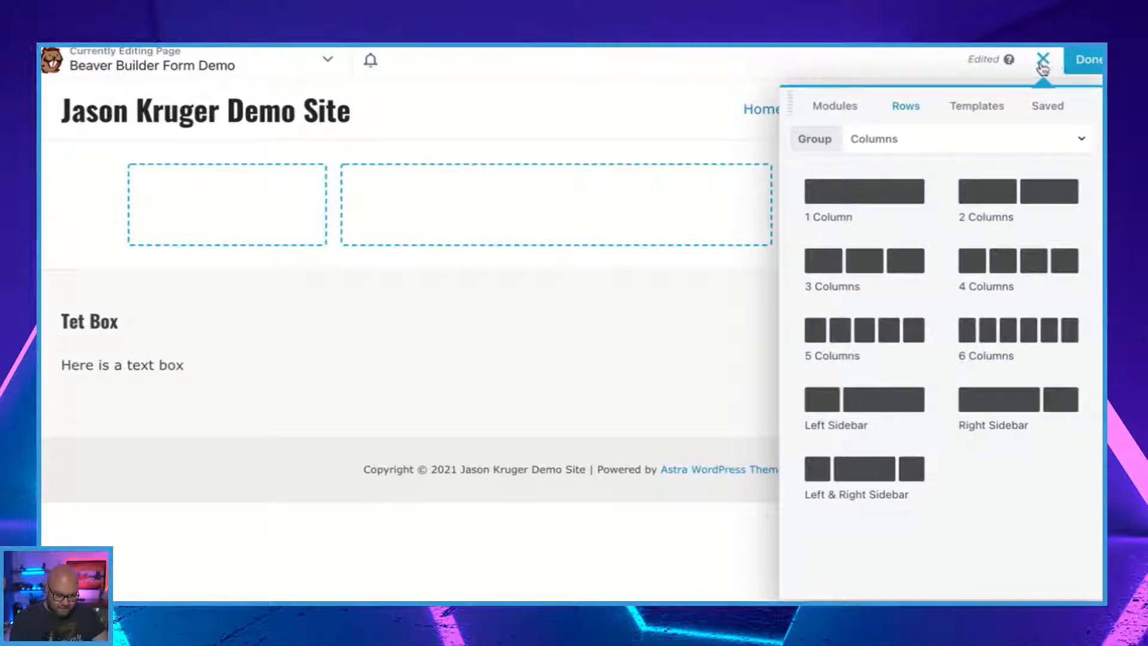
pyautogui.click(867, 105)
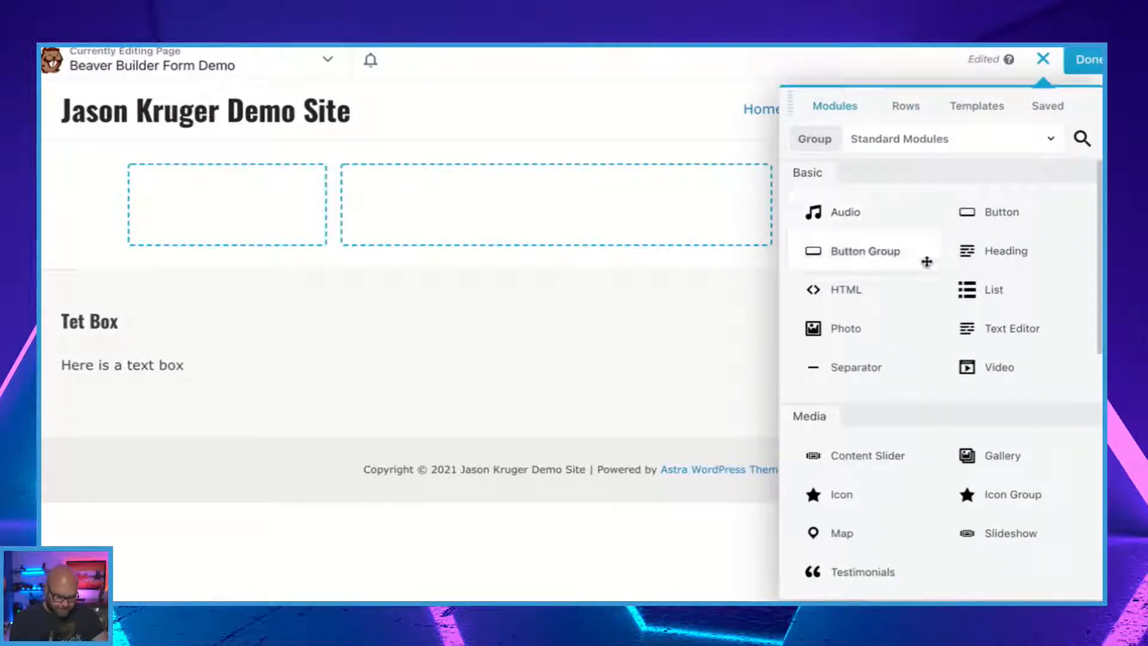
pyautogui.scroll(-5, 923, 308)
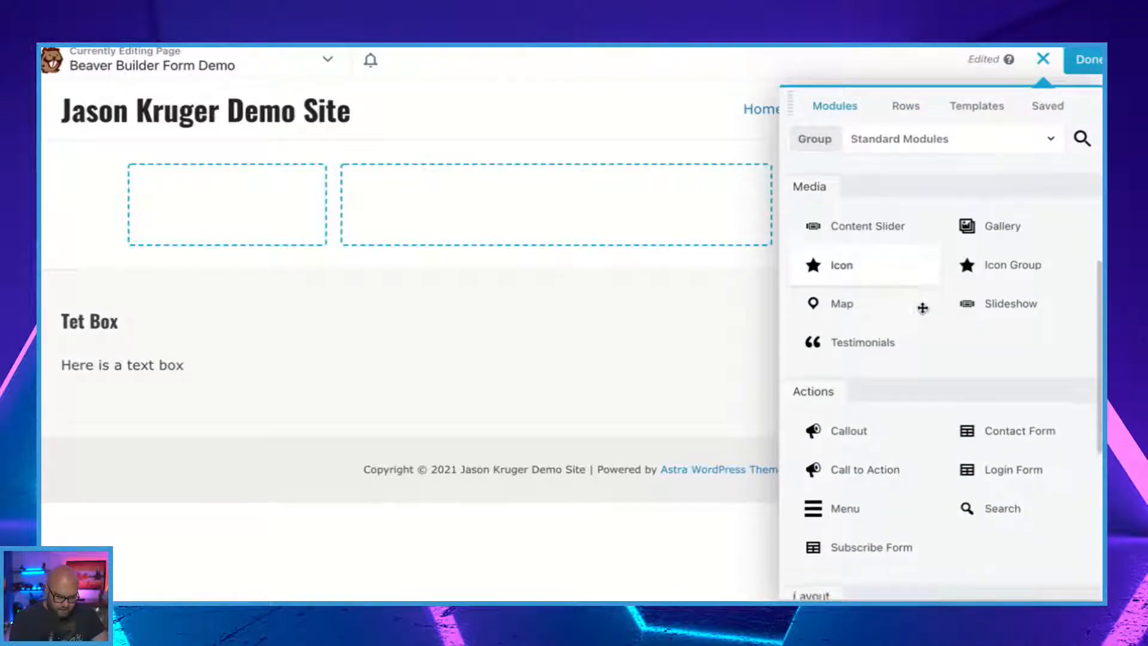
pyautogui.scroll(-5, 923, 308)
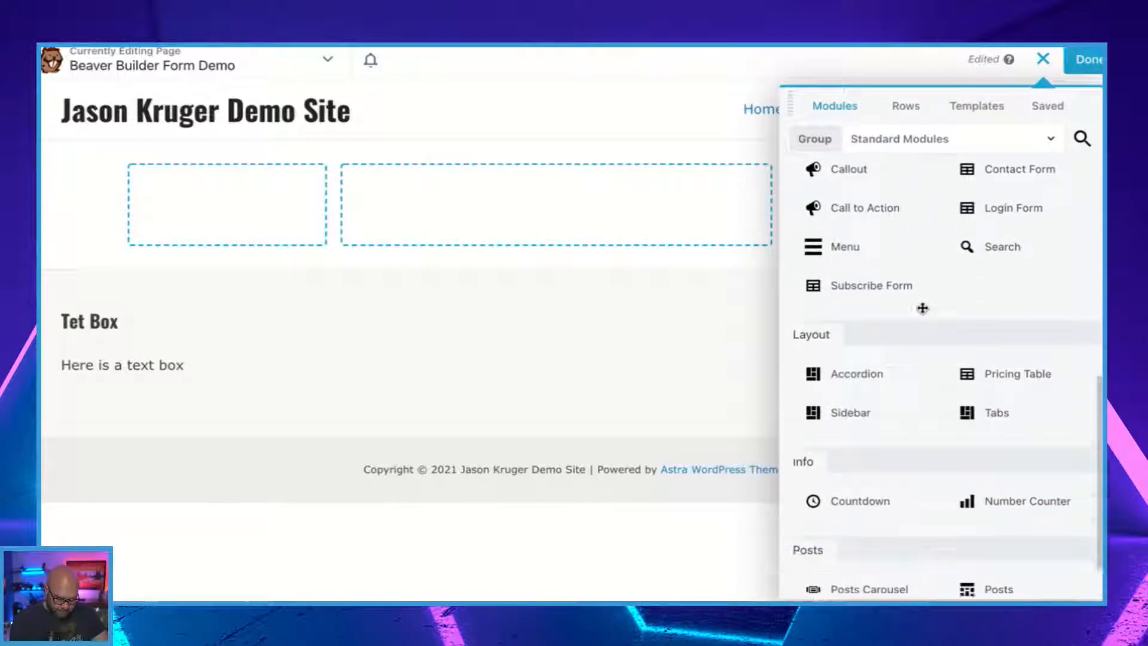
pyautogui.scroll(-1, 923, 309)
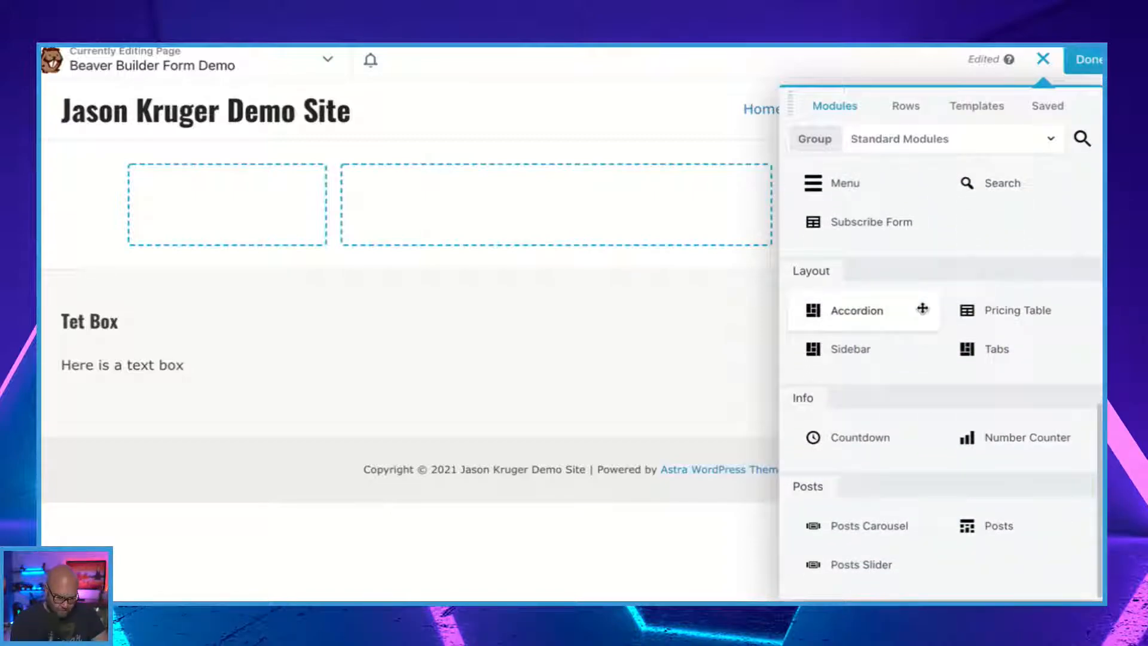
pyautogui.scroll(2, 937, 401)
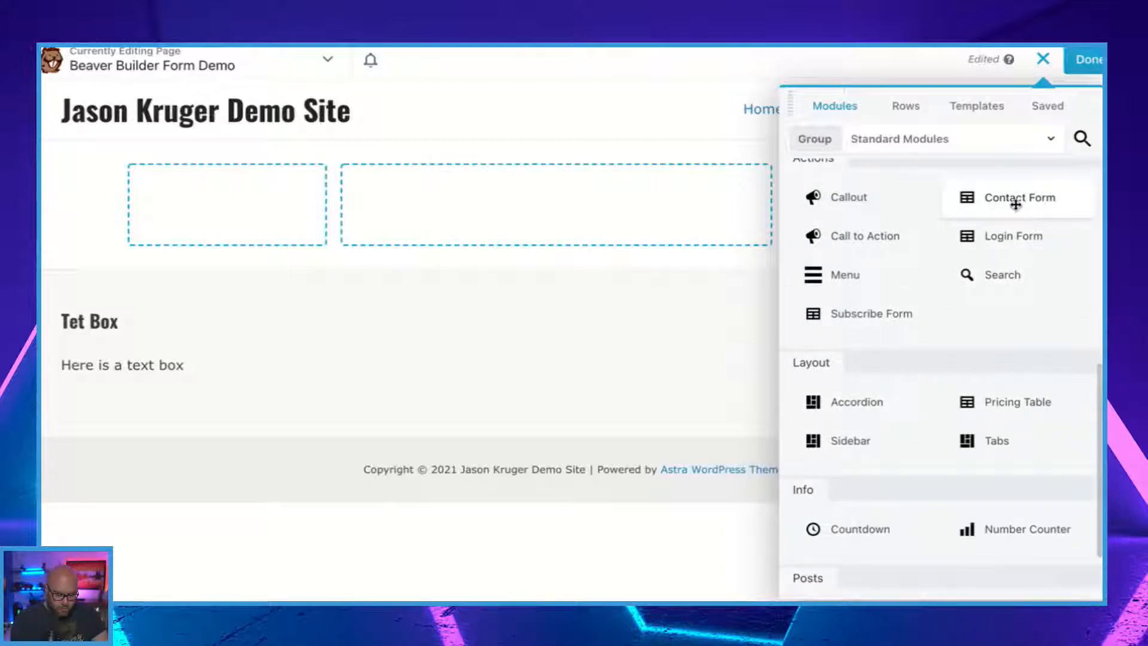
pyautogui.moveTo(1016, 203); pyautogui.dragTo(583, 260)
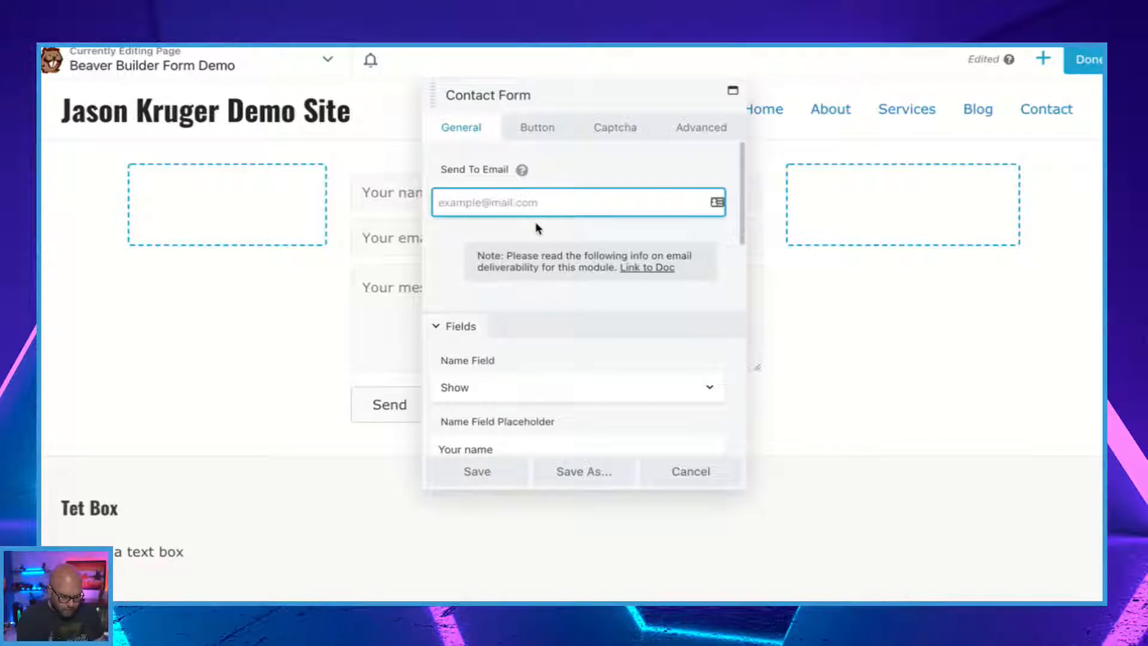
# Fill in the contact form's Send To Email field with the recipient's e-mail address.
pyautogui.write('test@')
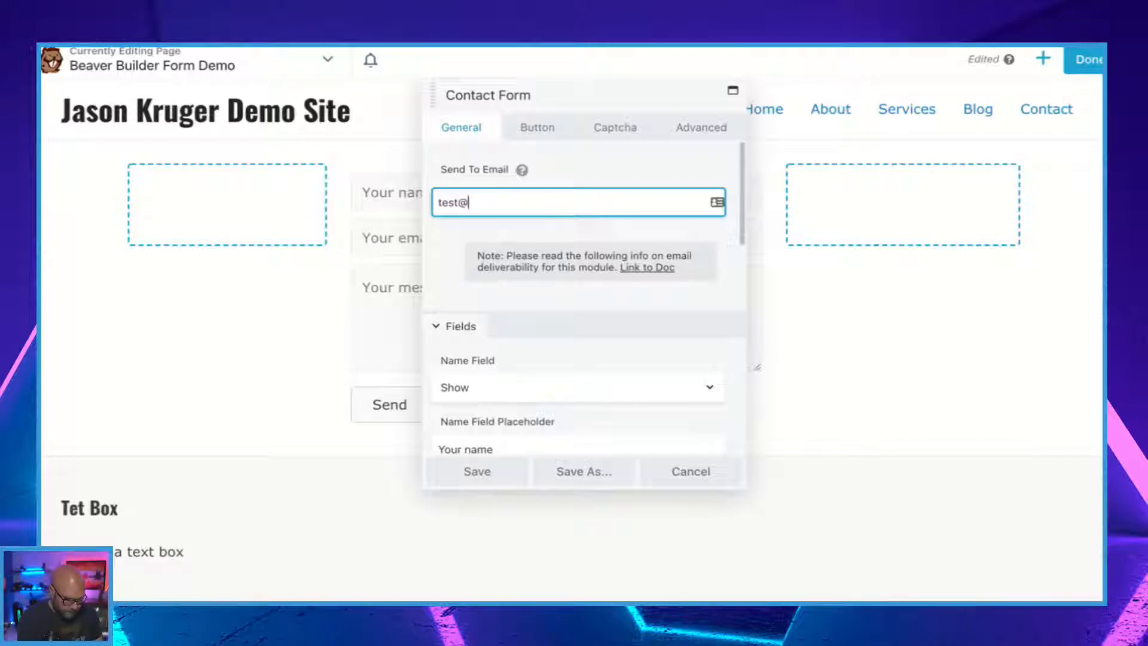
pyautogui.write('test.com')
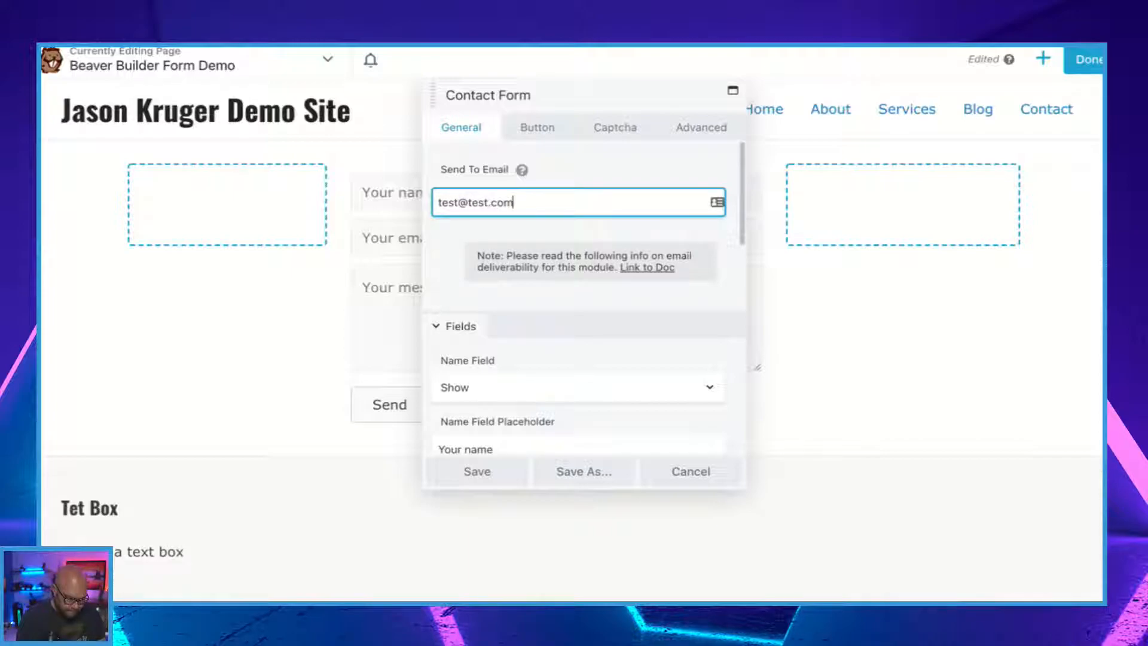
pyautogui.click(440, 281)
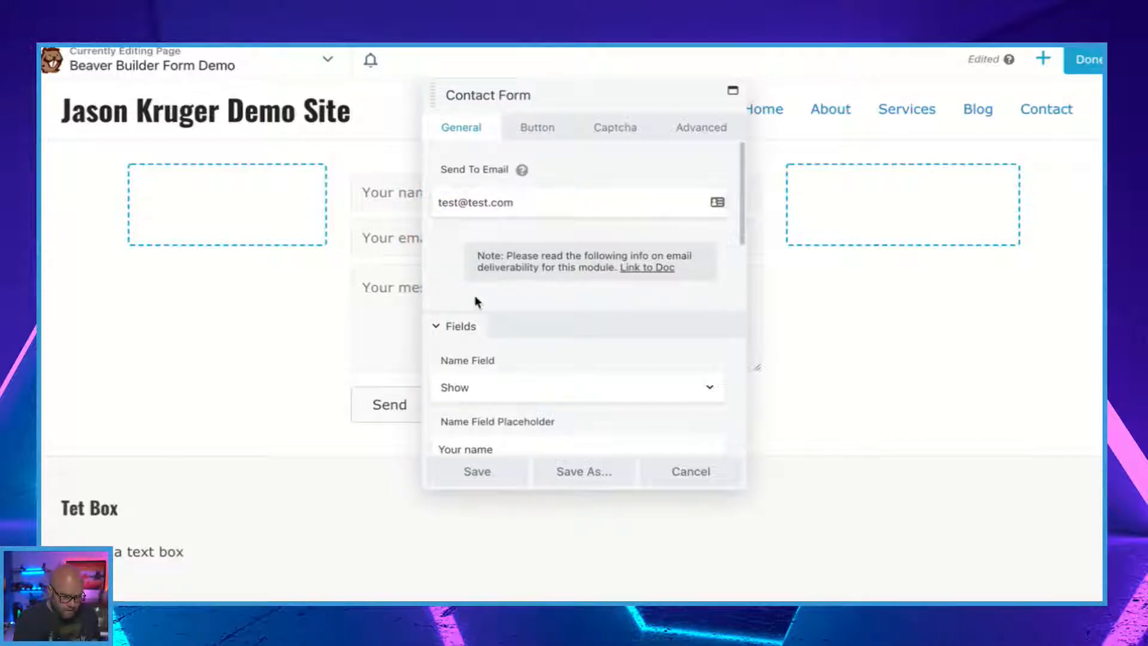
# Examine the contact form's options for the name, subject, email, phone and message fields and the placeholders.
pyautogui.scroll(-2, 546, 383)
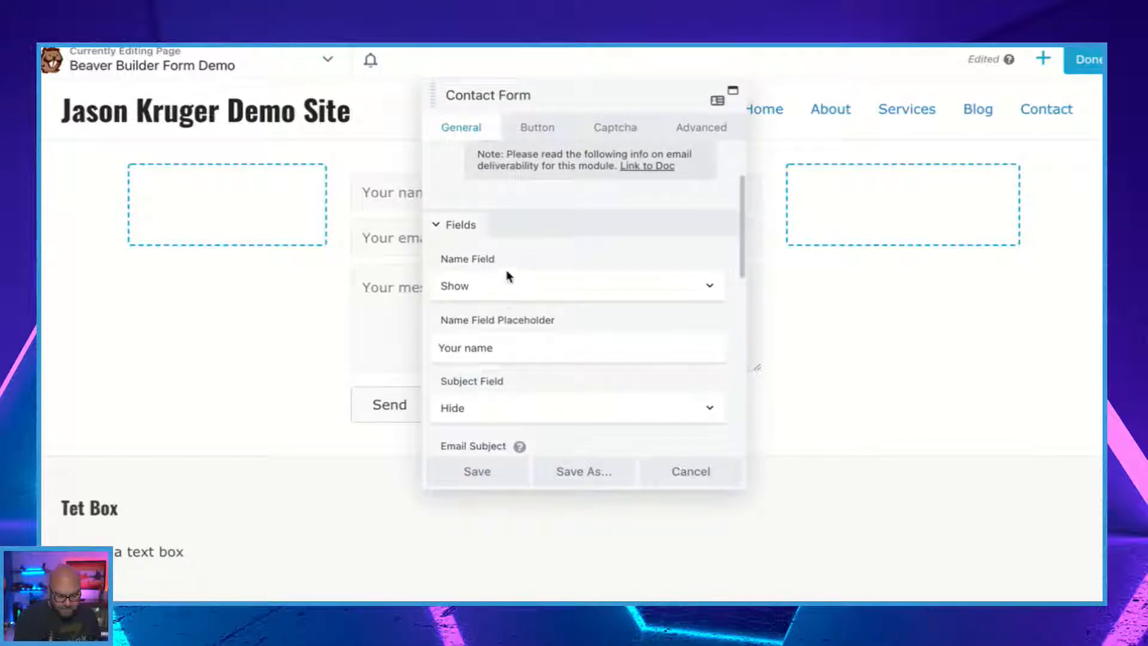
pyautogui.scroll(-1, 521, 358)
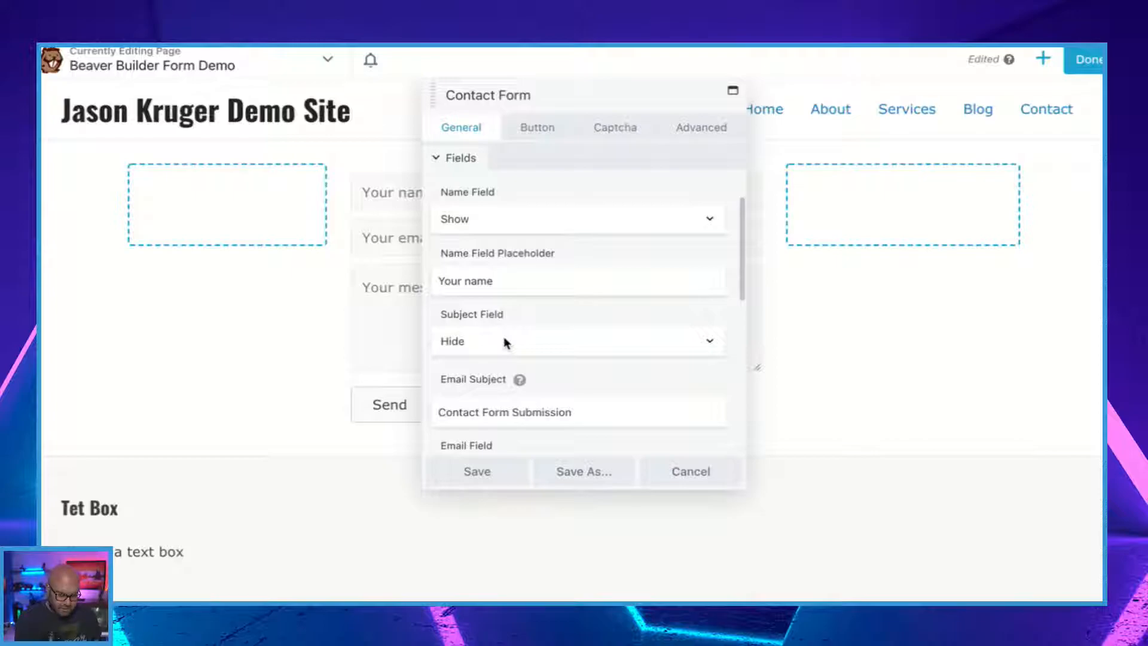
pyautogui.scroll(-1, 504, 342)
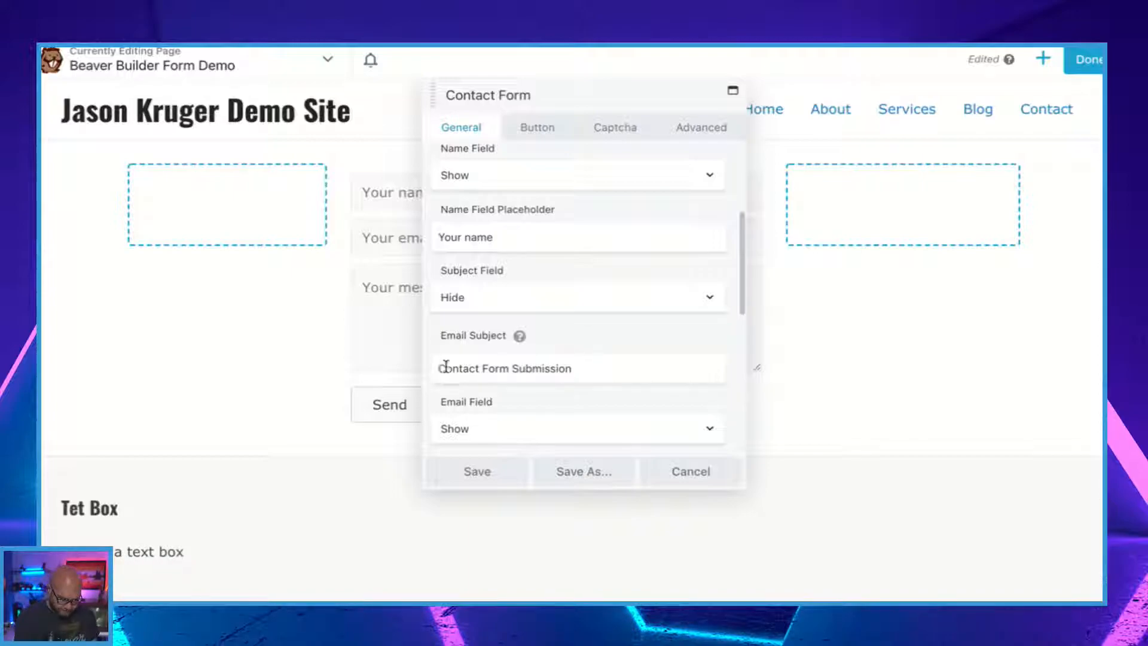
pyautogui.scroll(-2, 571, 374)
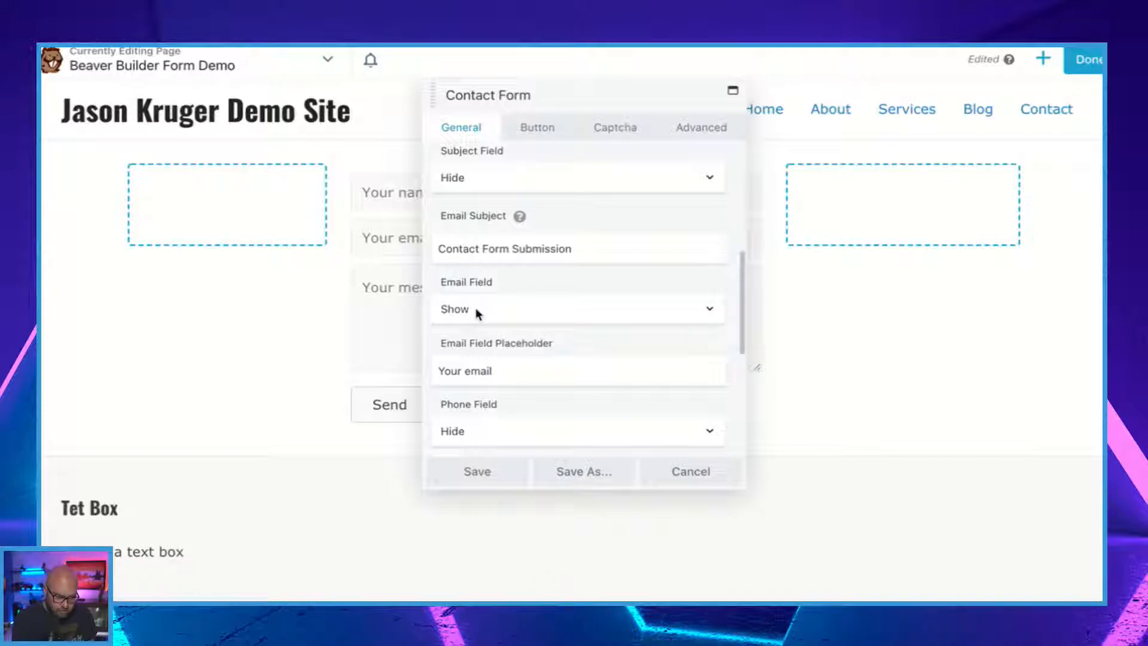
pyautogui.scroll(-2, 512, 412)
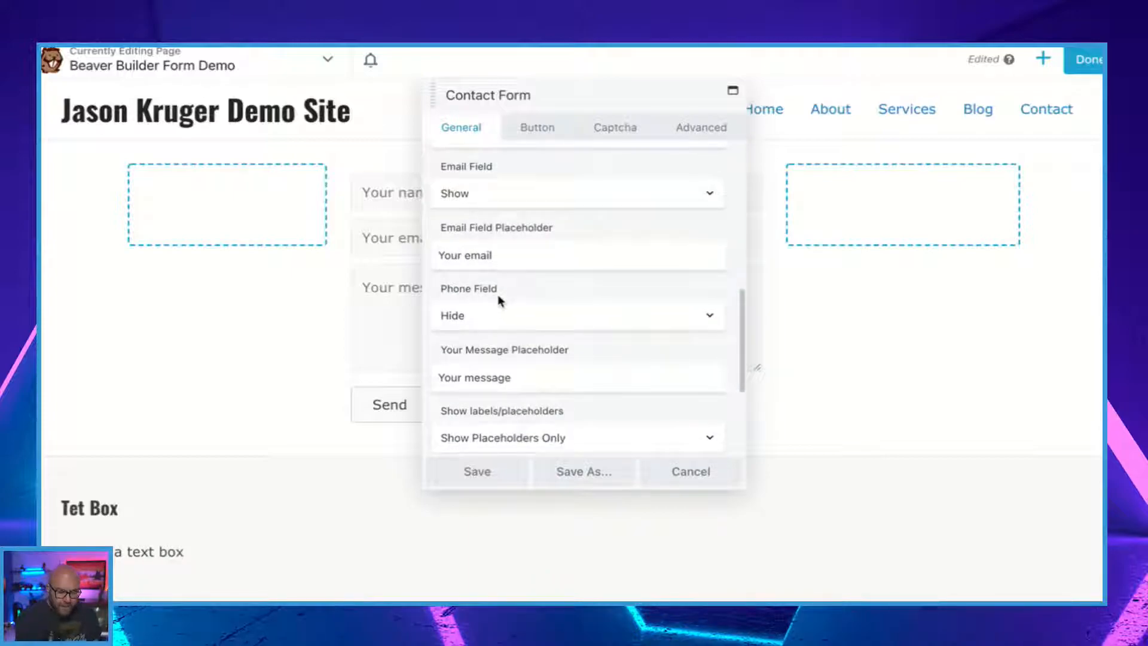
pyautogui.scroll(-1, 544, 371)
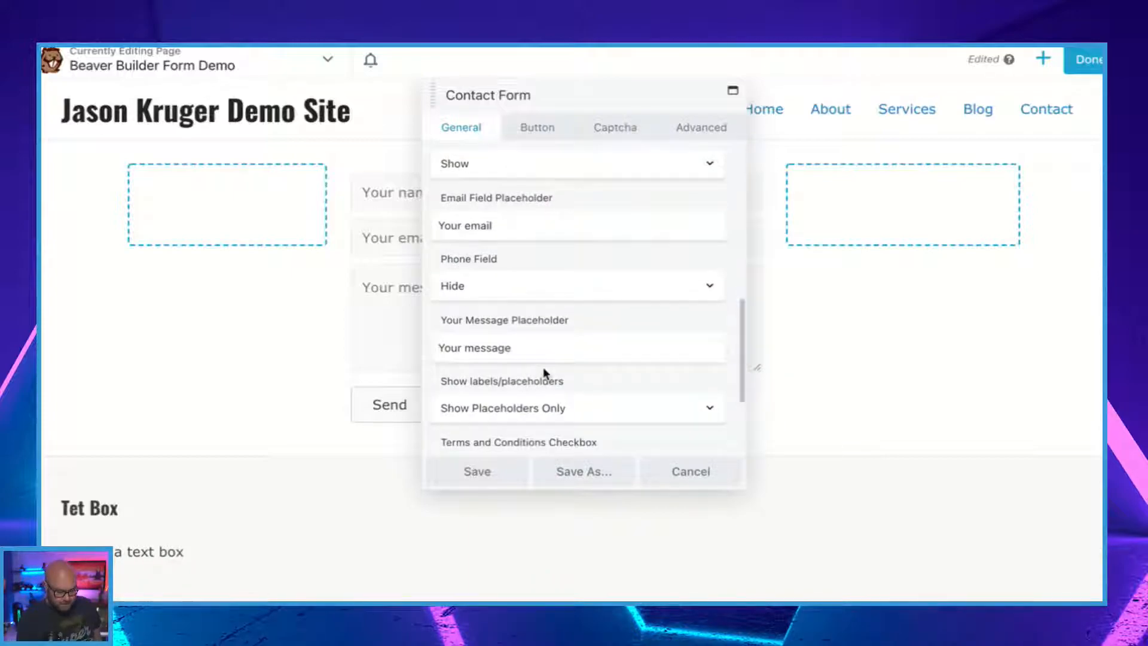
pyautogui.scroll(-2, 544, 373)
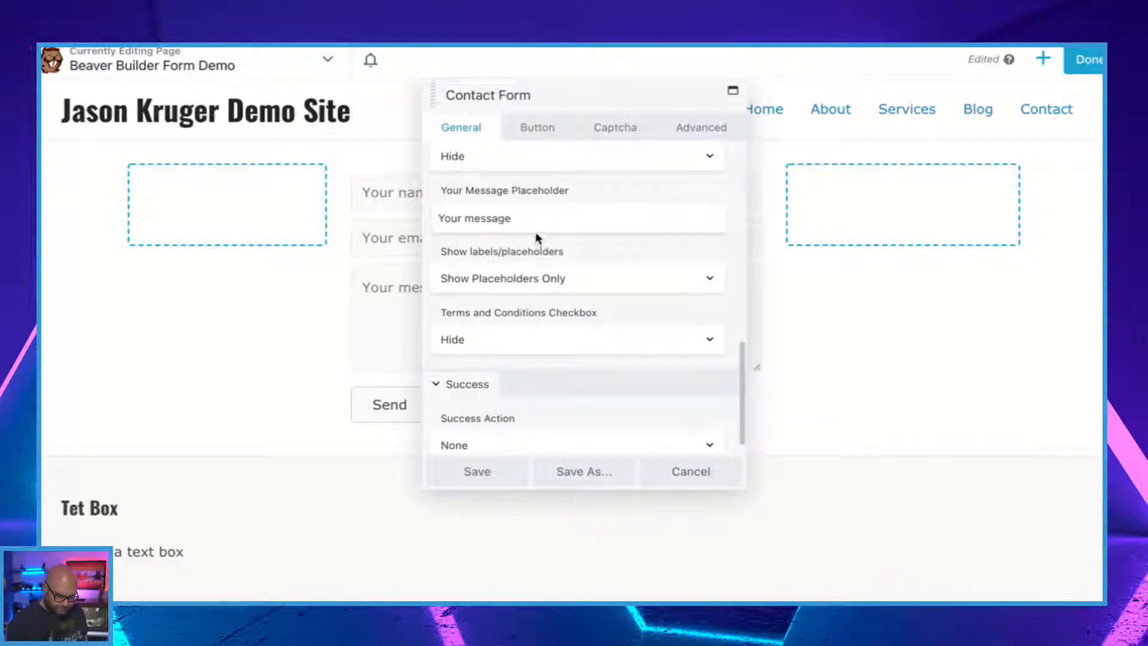
# Set the contact form's Terms and Conditions Checkbox to Show and check its checkbox text and terms editor.
pyautogui.scroll(-1, 551, 269)
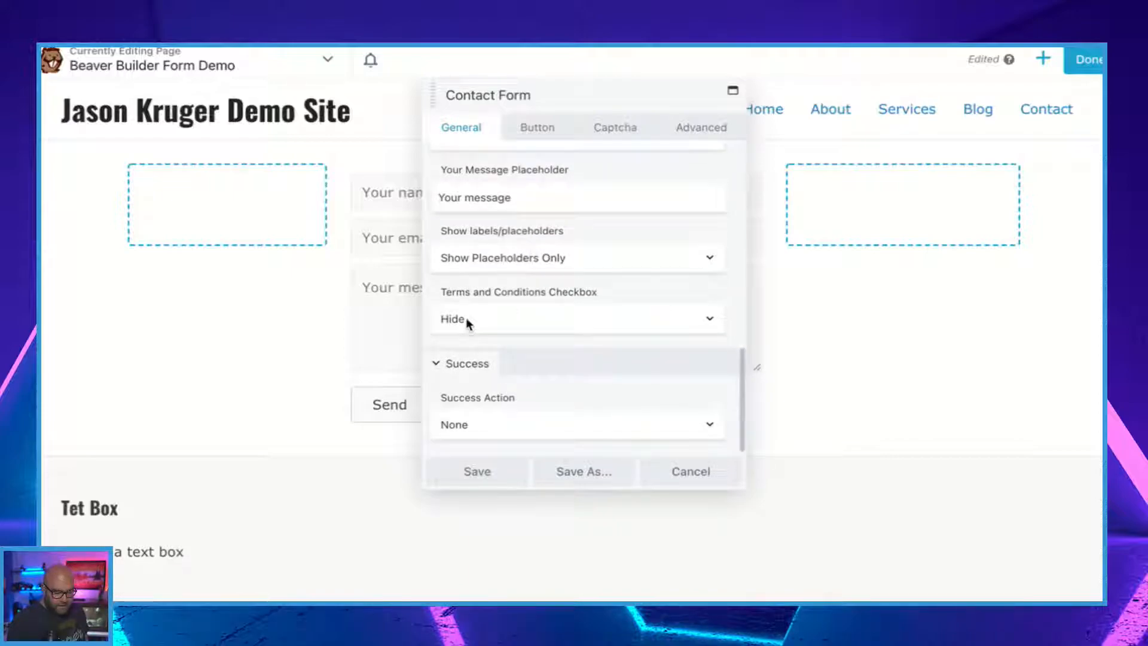
pyautogui.click(536, 320)
pyautogui.click(519, 304)
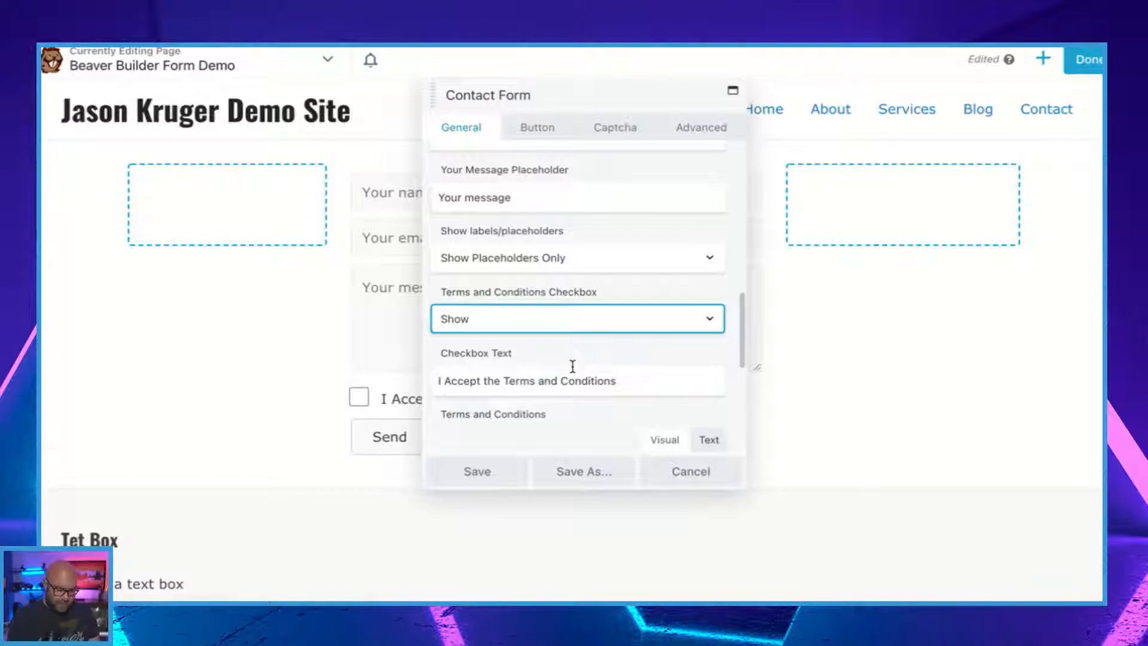
pyautogui.scroll(-5, 572, 366)
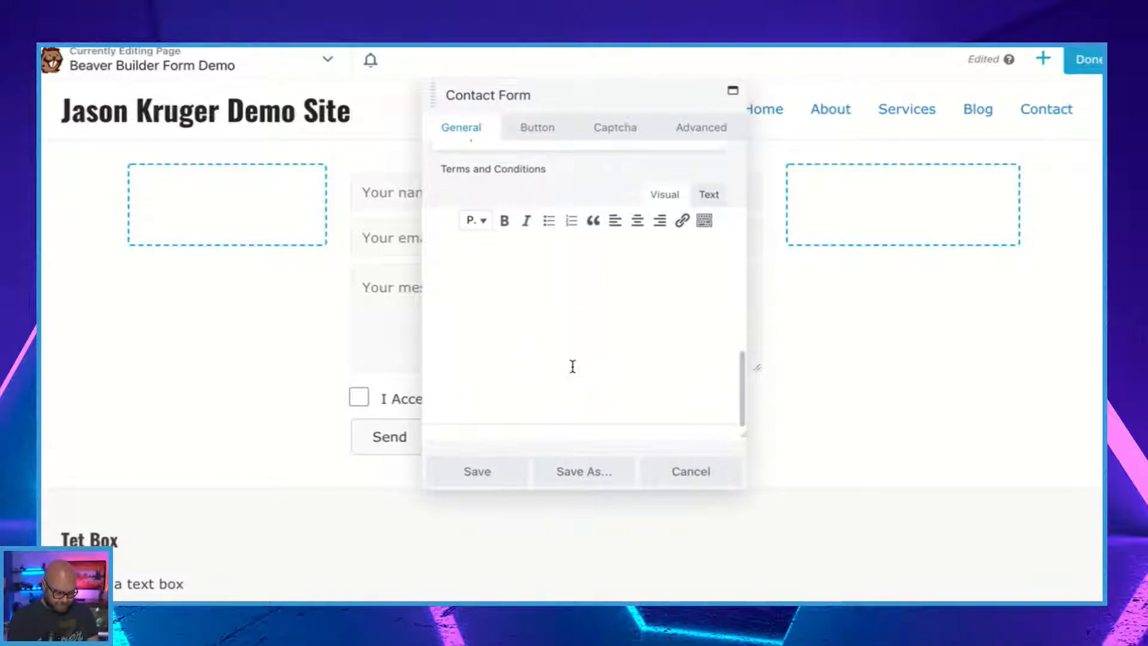
# Set the contact form's Success Action to Show Message and view its message text.
pyautogui.scroll(-2, 573, 368)
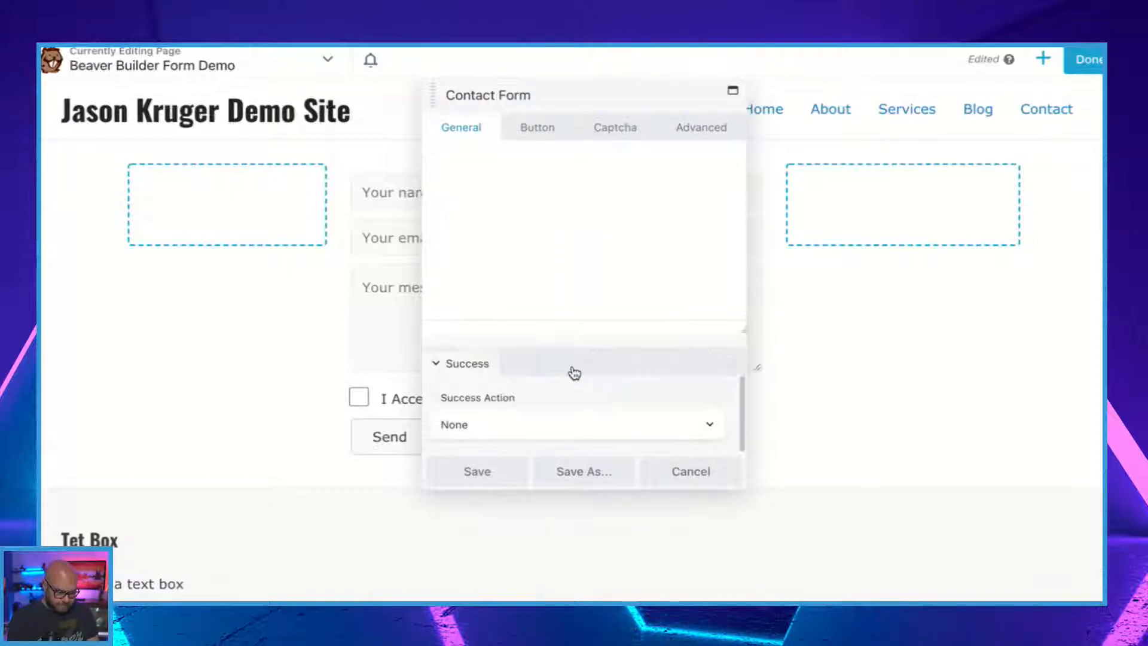
pyautogui.click(484, 428)
pyautogui.click(486, 443)
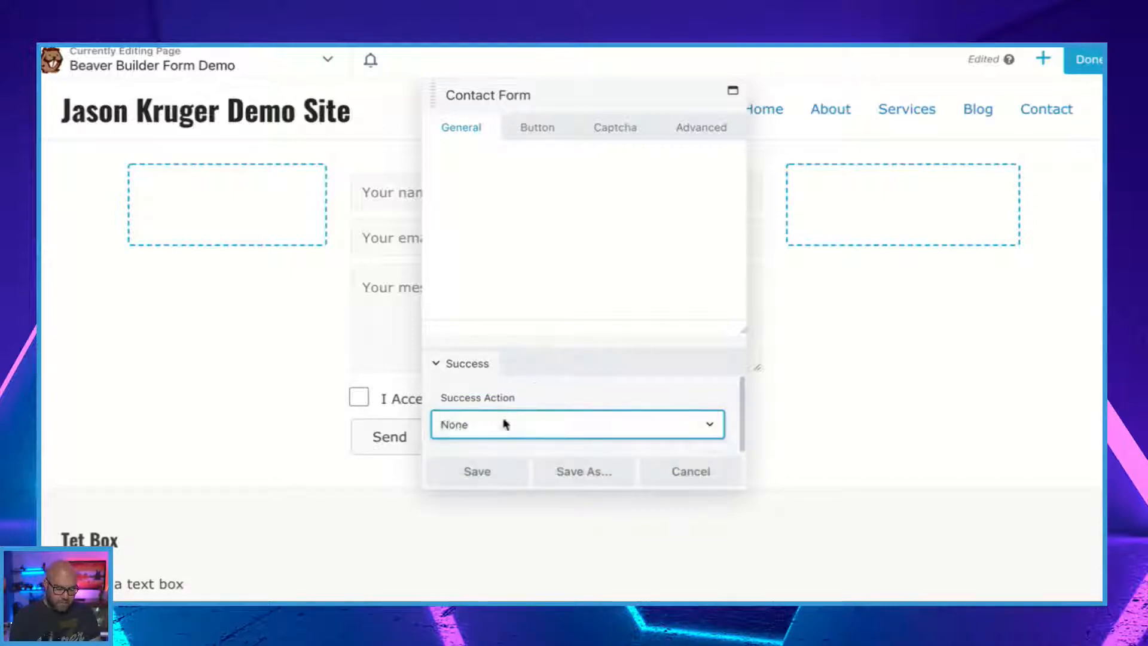
pyautogui.scroll(-1, 534, 382)
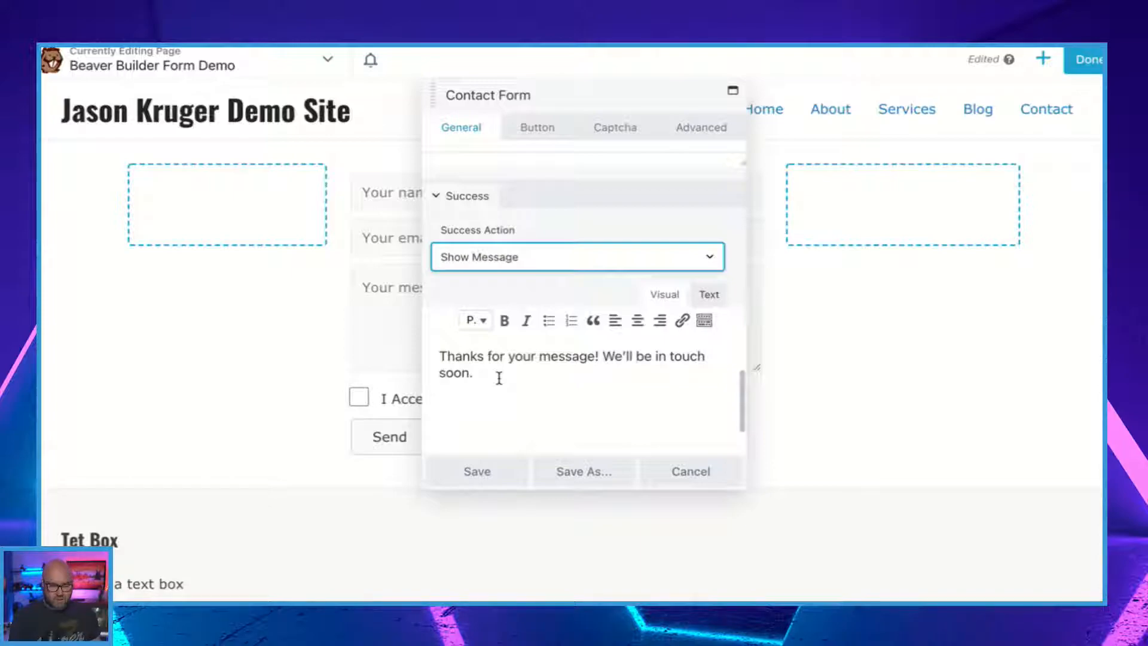
# Set the contact form's Success Action to Redirect and return to the start of the general settings.
pyautogui.click(532, 266)
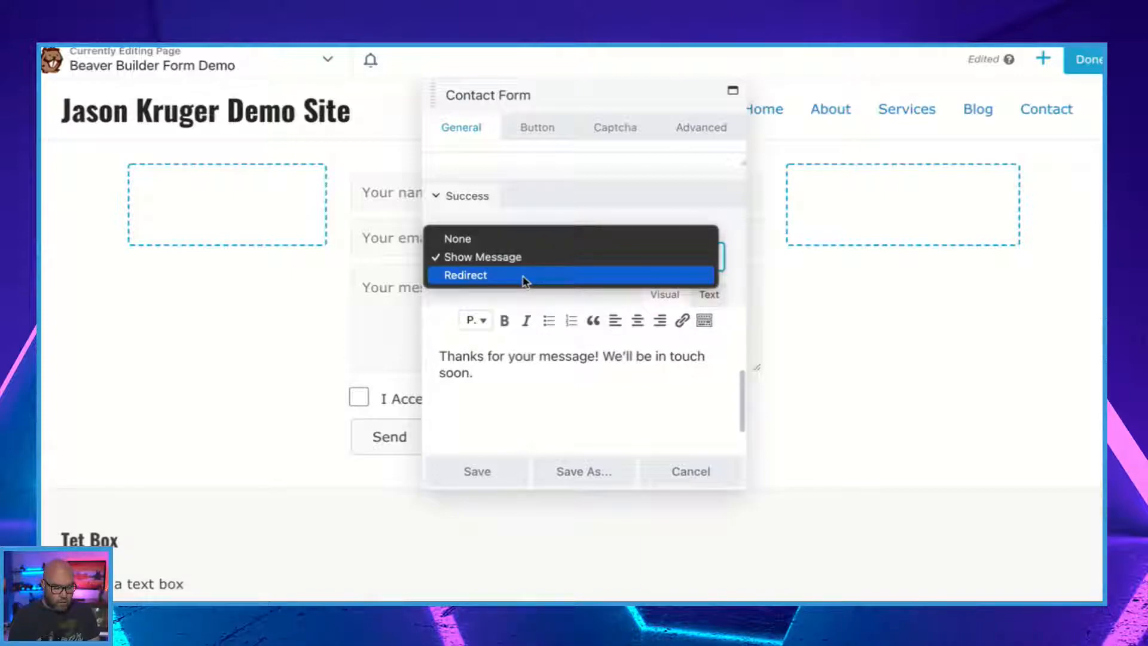
pyautogui.click(524, 277)
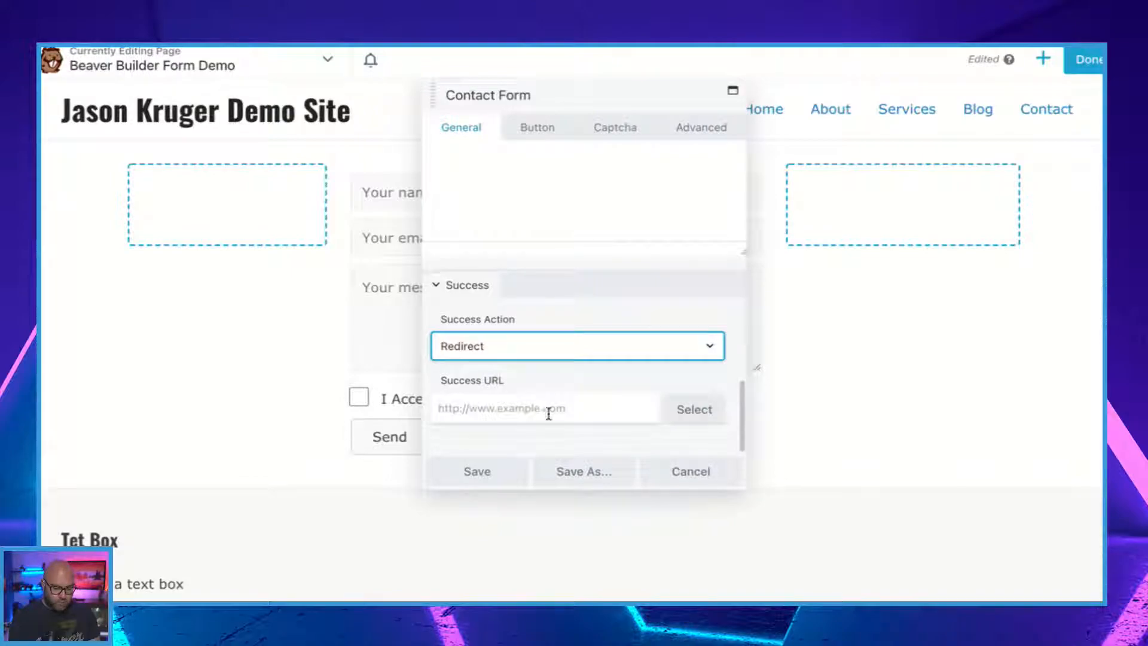
pyautogui.scroll(5, 567, 302)
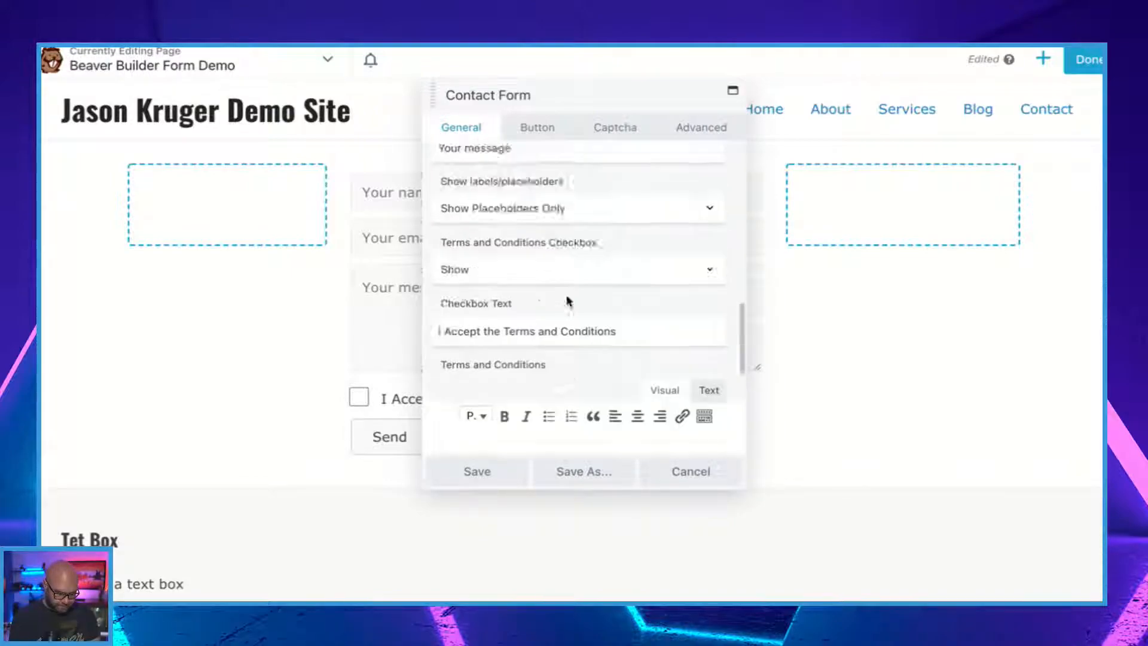
pyautogui.scroll(5, 567, 303)
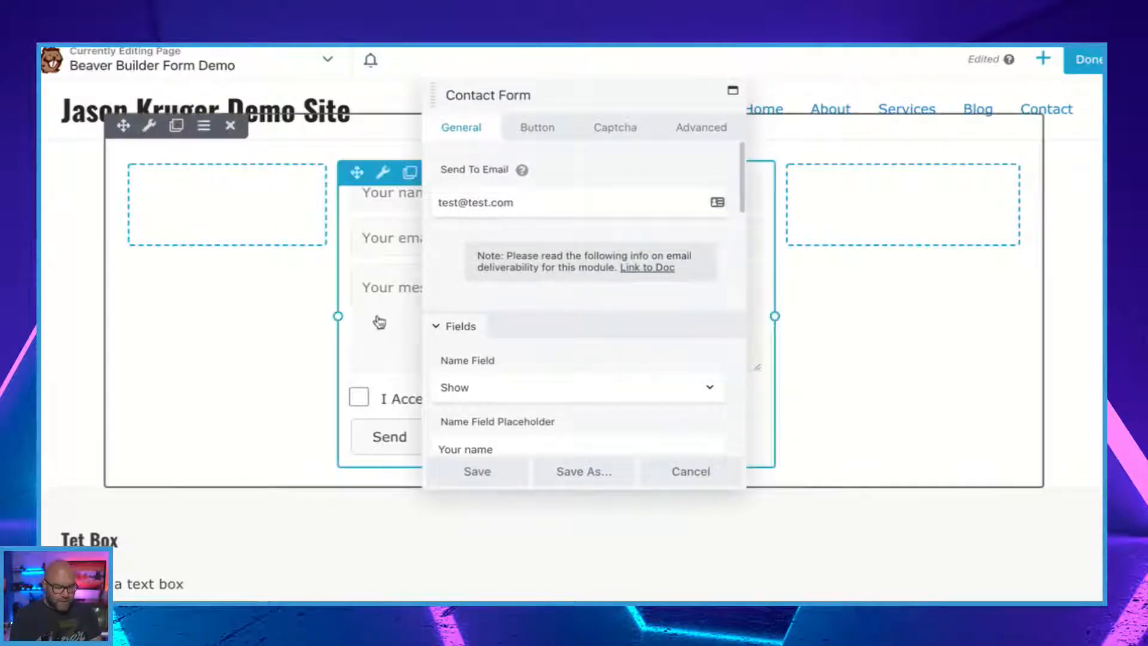
# Examine the contact form's button settings and the choices for its reCAPTCHA field.
pyautogui.click(530, 129)
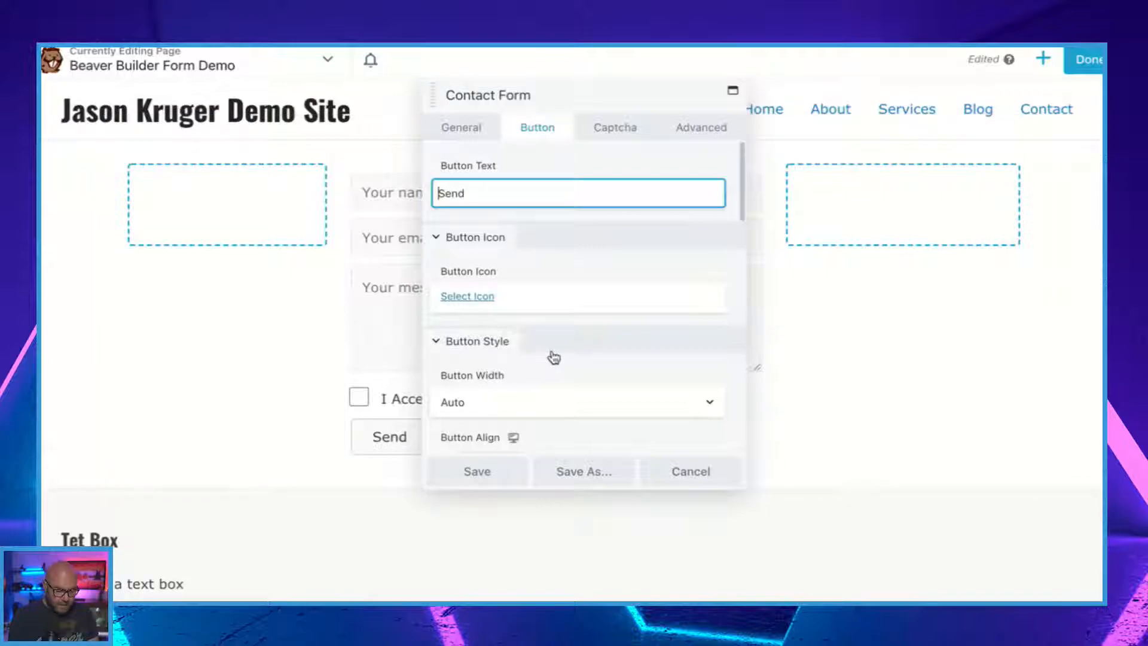
pyautogui.scroll(-10, 554, 357)
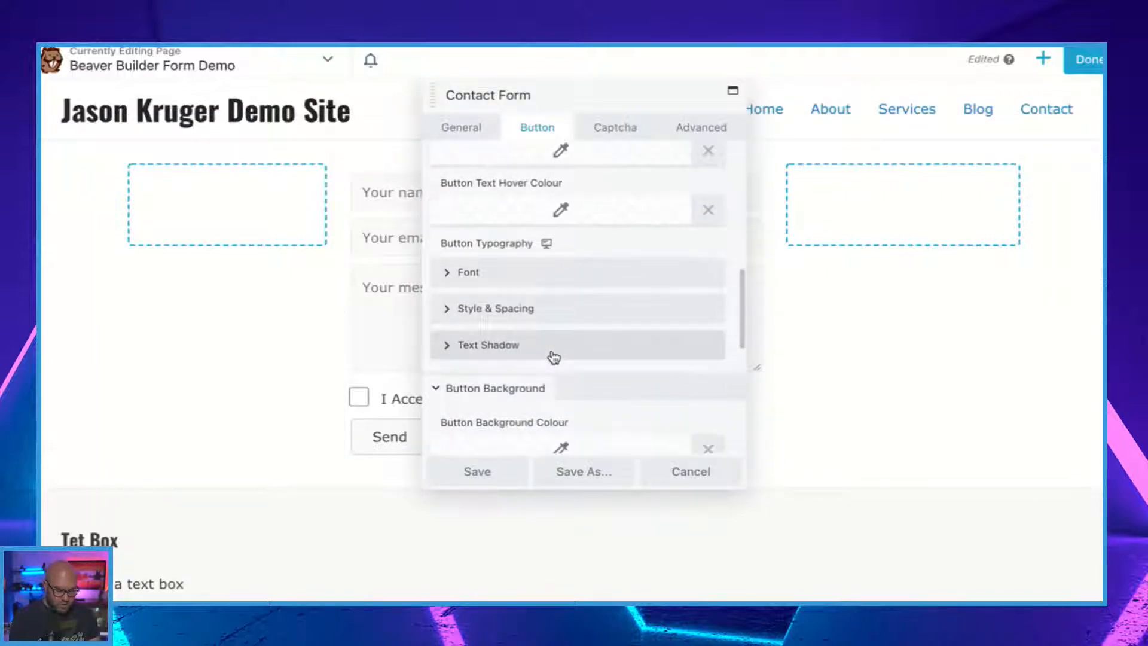
pyautogui.scroll(-8, 553, 357)
pyautogui.scroll(15, 554, 356)
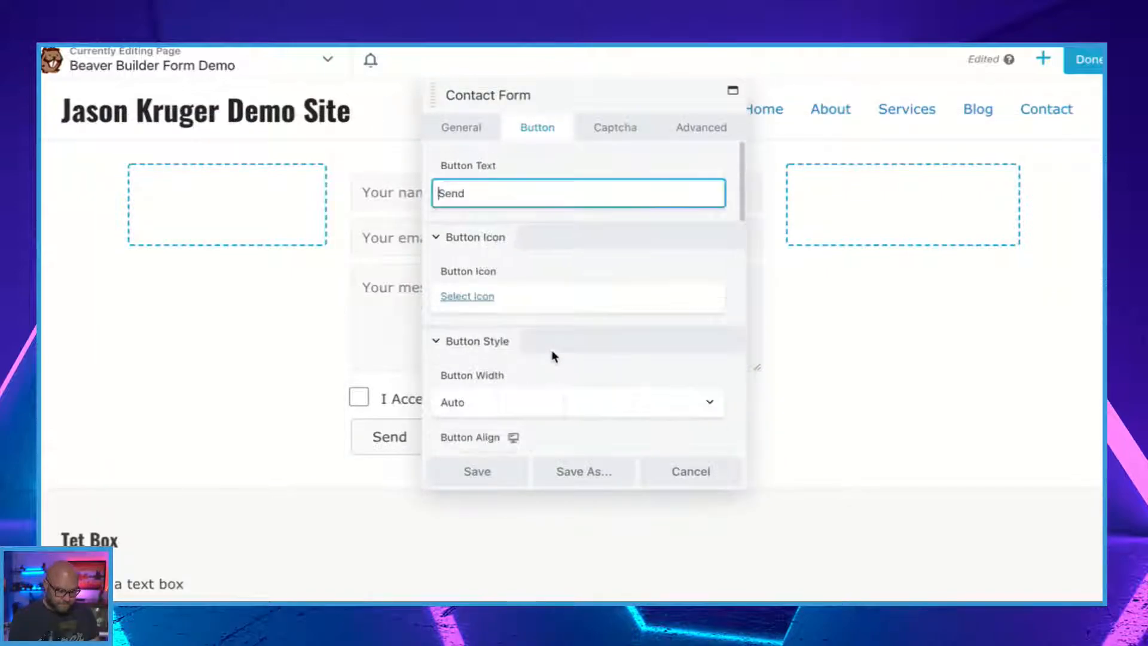
pyautogui.click(630, 129)
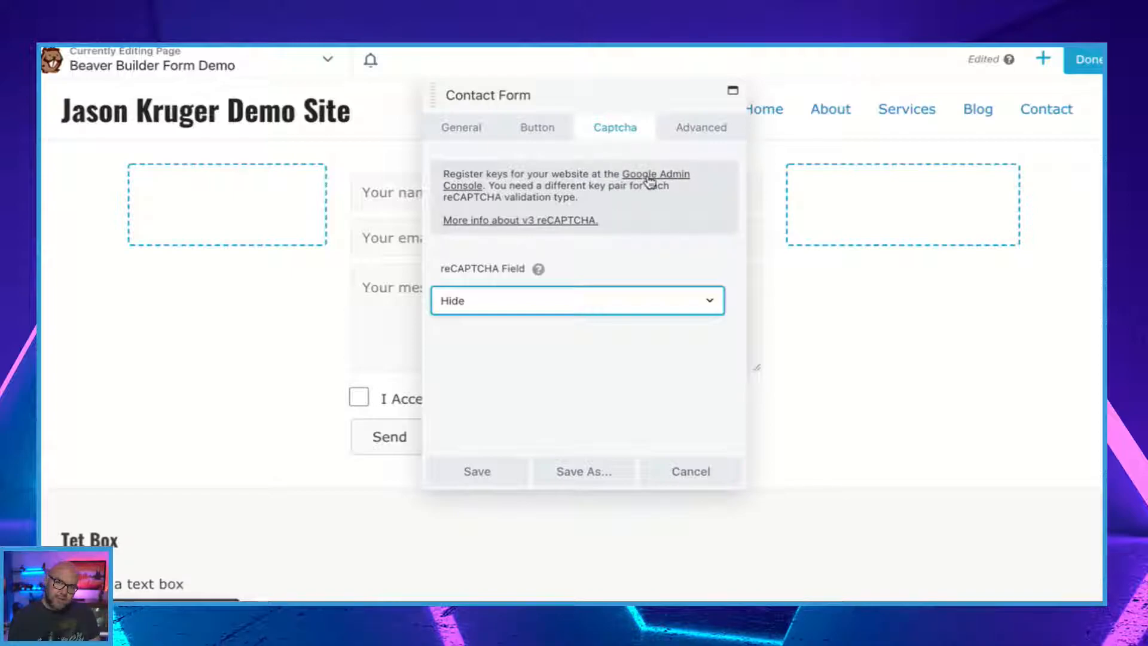
pyautogui.click(562, 303)
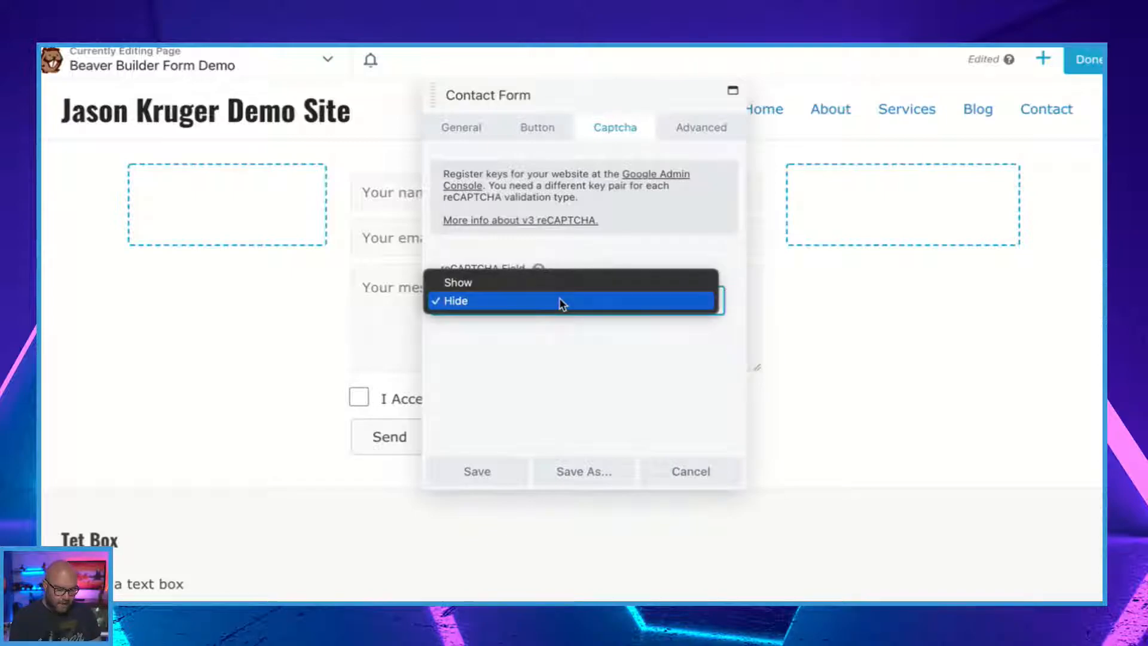
pyautogui.click(514, 380)
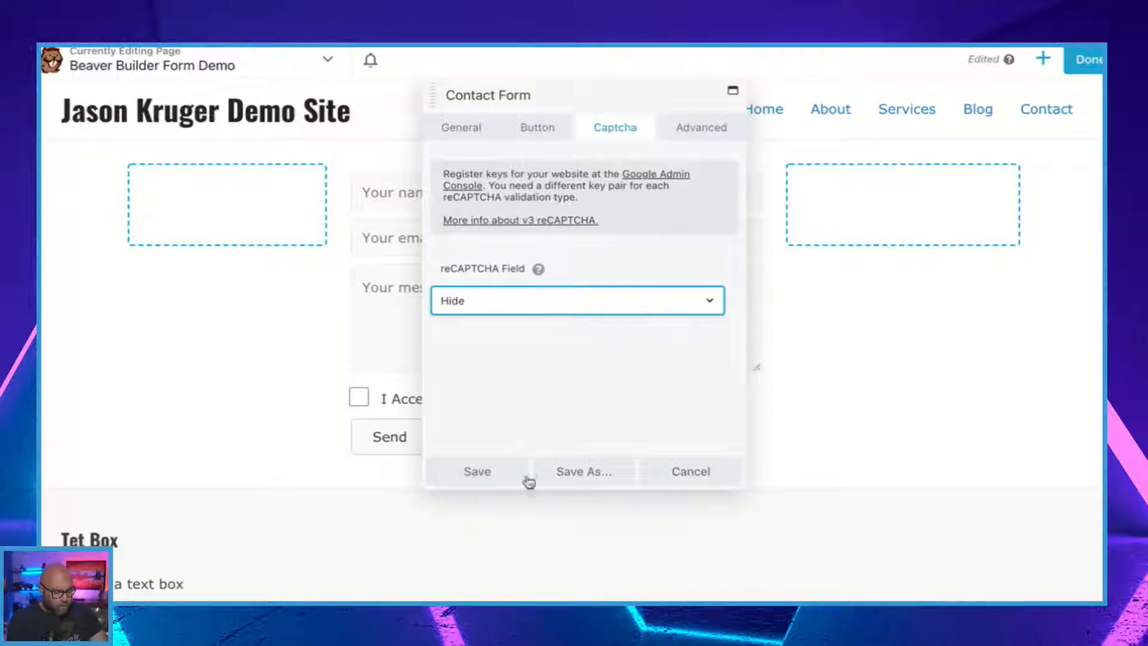
# Save the contact form's settings and finish editing the Beaver Builder Form Demo page.
pyautogui.click(496, 474)
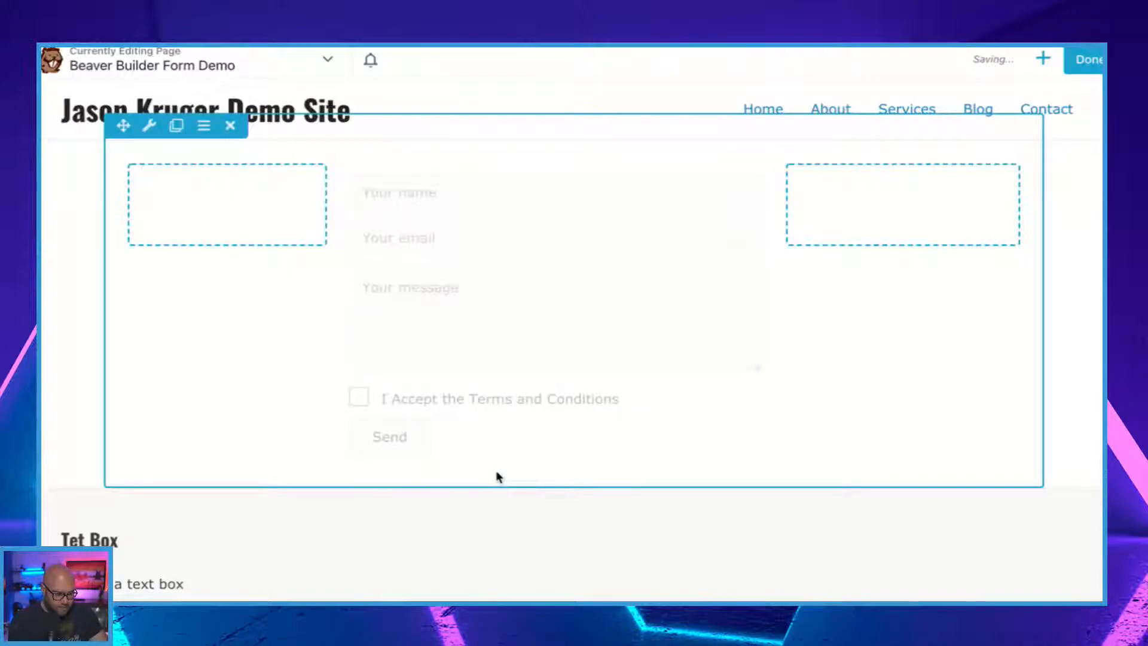
pyautogui.click(1064, 70)
pyautogui.click(1015, 59)
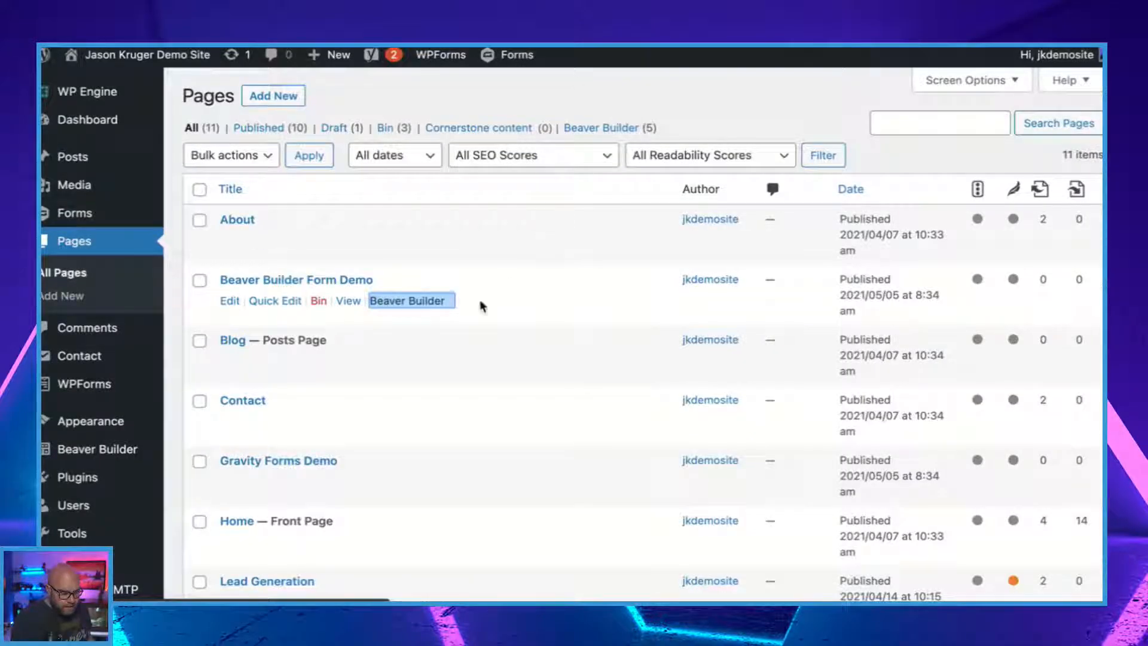
# Find the WP Forms Demo page in the site's page list and open it for editing.
pyautogui.scroll(-1, 453, 363)
pyautogui.scroll(-10, 453, 363)
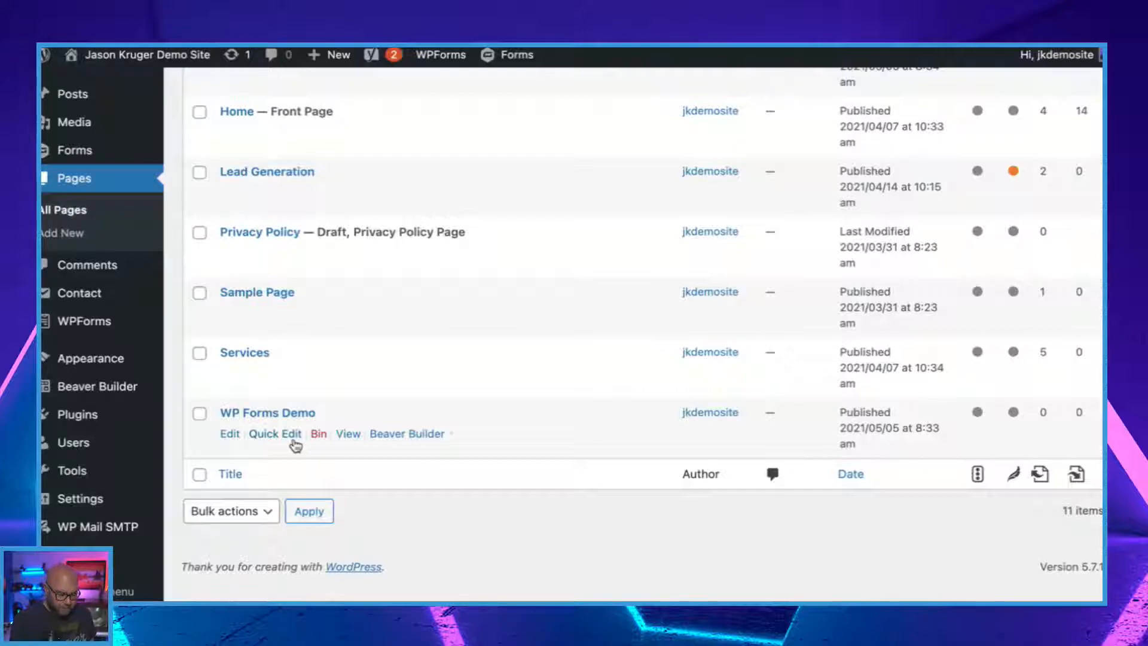
pyautogui.click(233, 437)
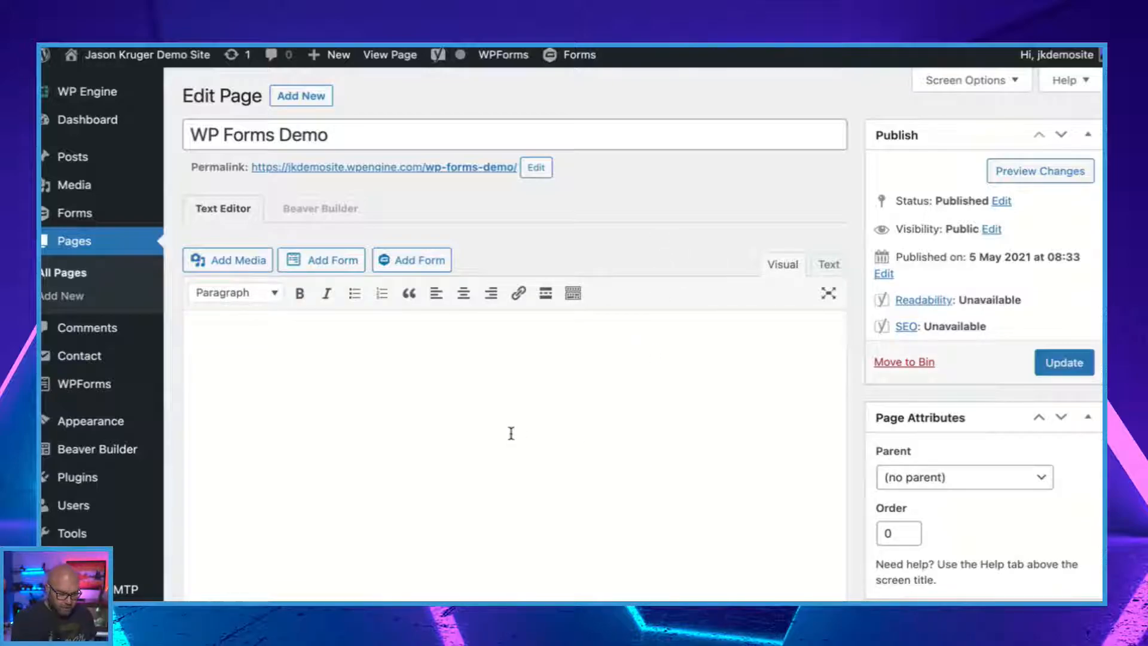
# Insert the WPForms form Demo into the page's content without its name or description and update the page.
pyautogui.scroll(-1, 511, 433)
pyautogui.scroll(-1, 512, 433)
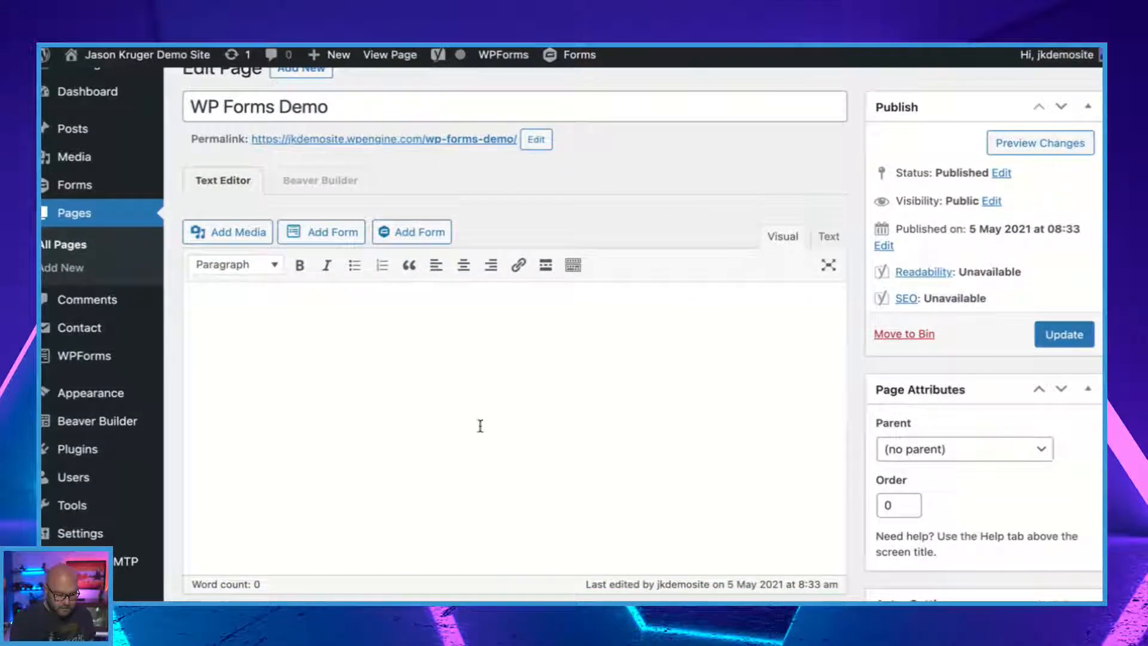
pyautogui.scroll(1, 384, 352)
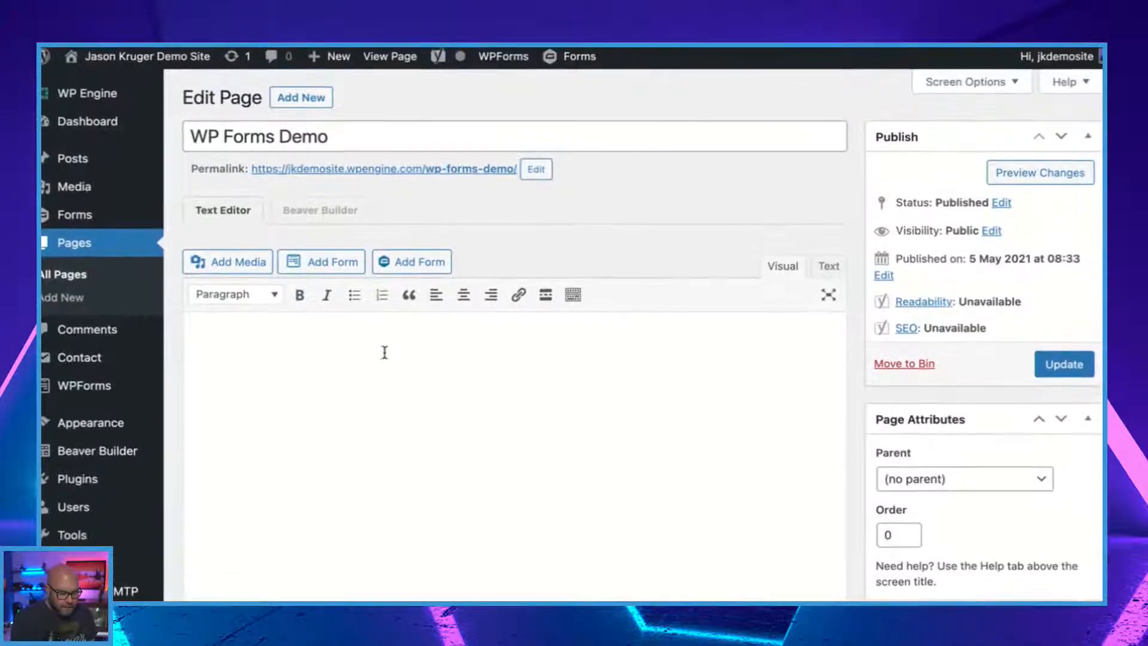
pyautogui.click(333, 262)
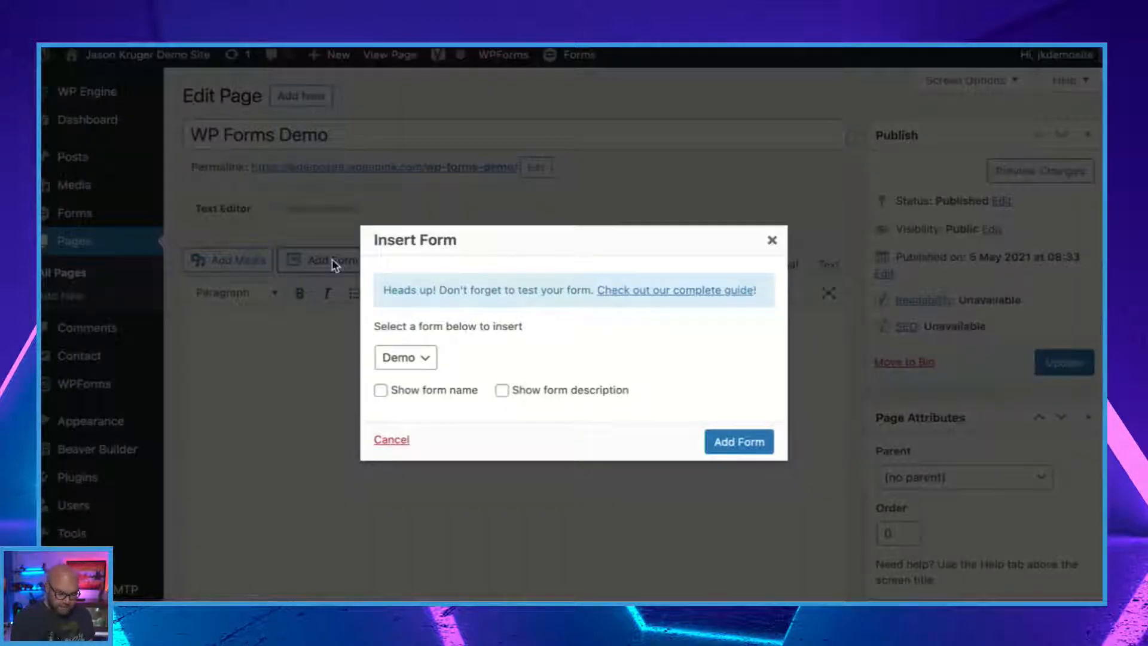
pyautogui.click(424, 363)
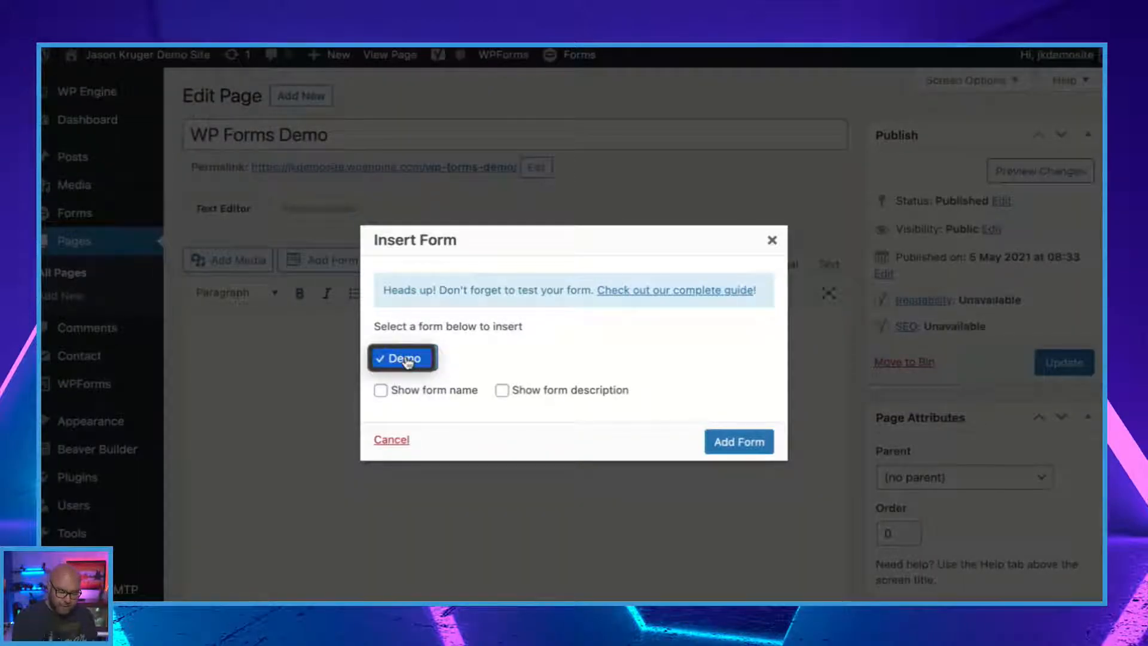
pyautogui.click(406, 361)
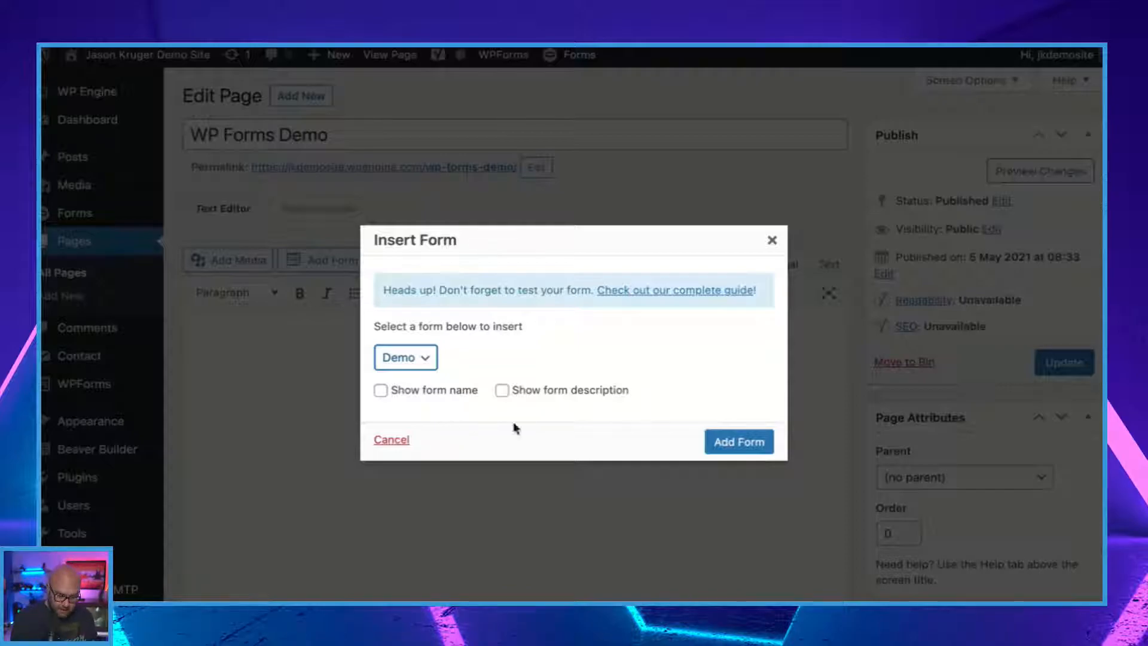
pyautogui.click(750, 442)
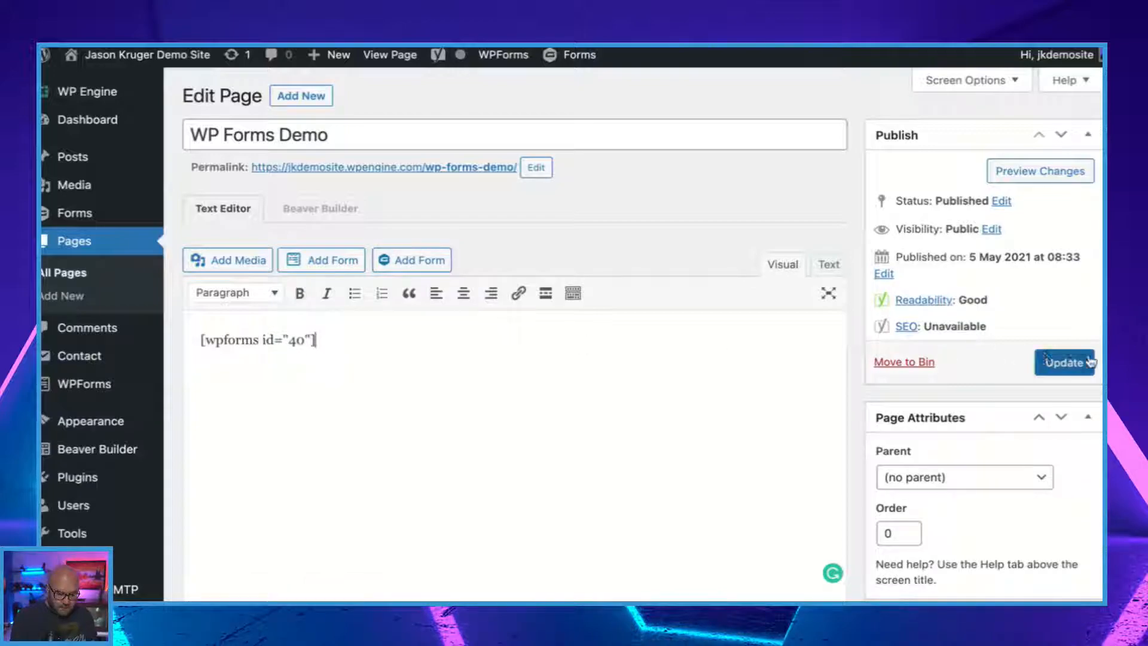
pyautogui.click(1064, 363)
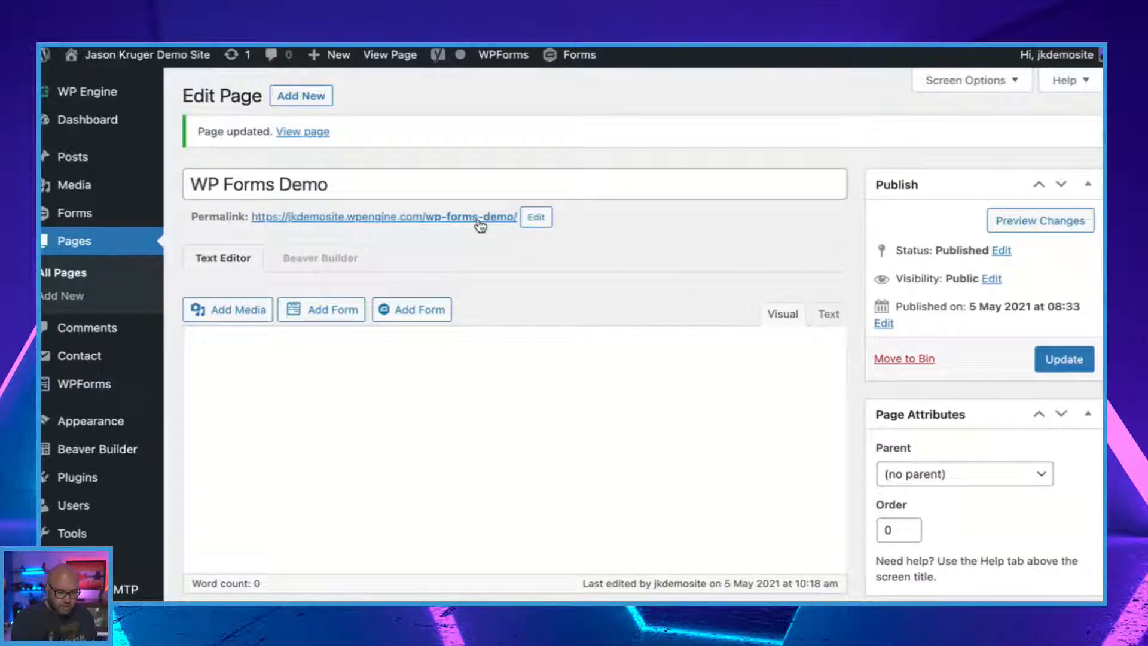
# View the published WP Forms Demo page in a separate tab and examine the embedded form down to its submit button.
pyautogui.rightClick(478, 223)
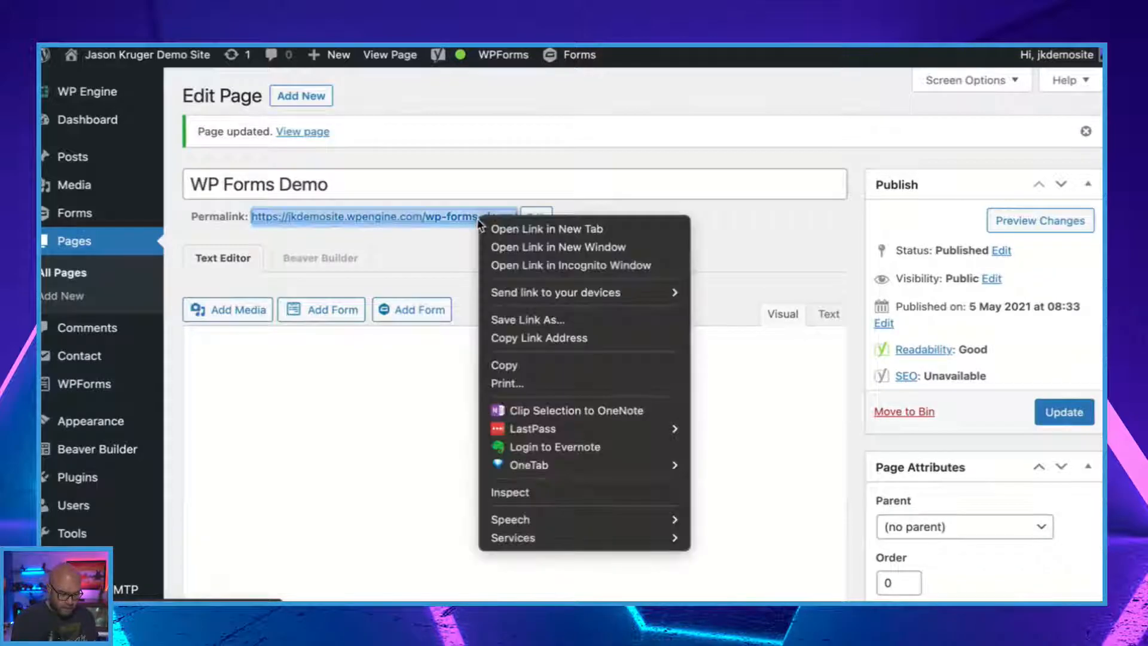
pyautogui.click(532, 227)
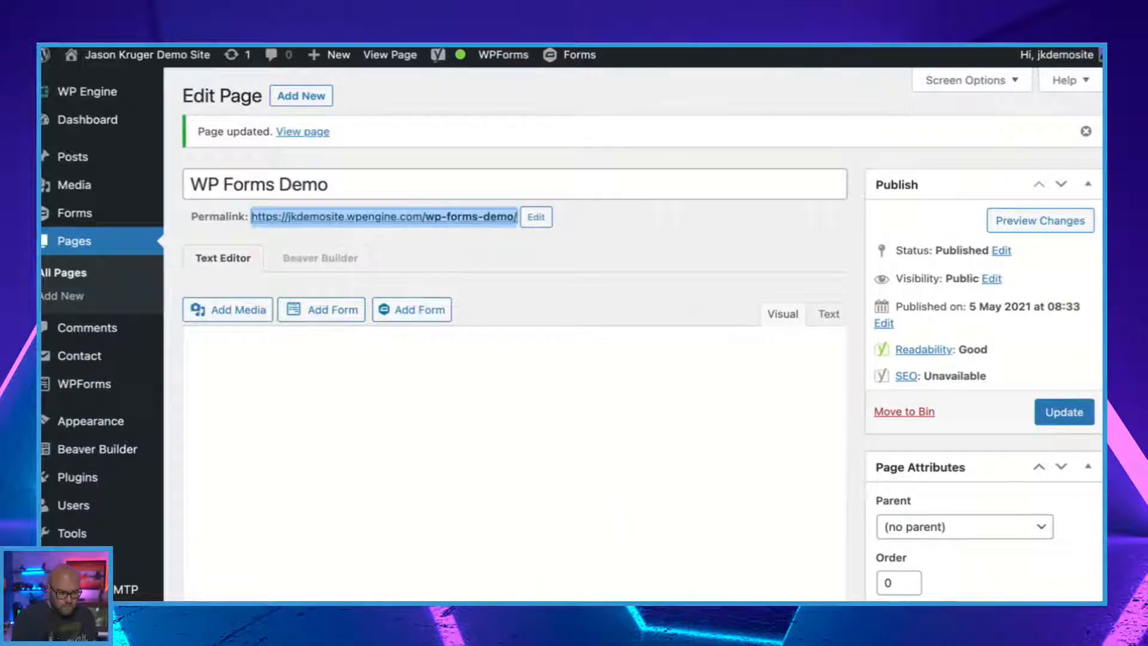
pyautogui.hotkey('ctrl', 'Tab')
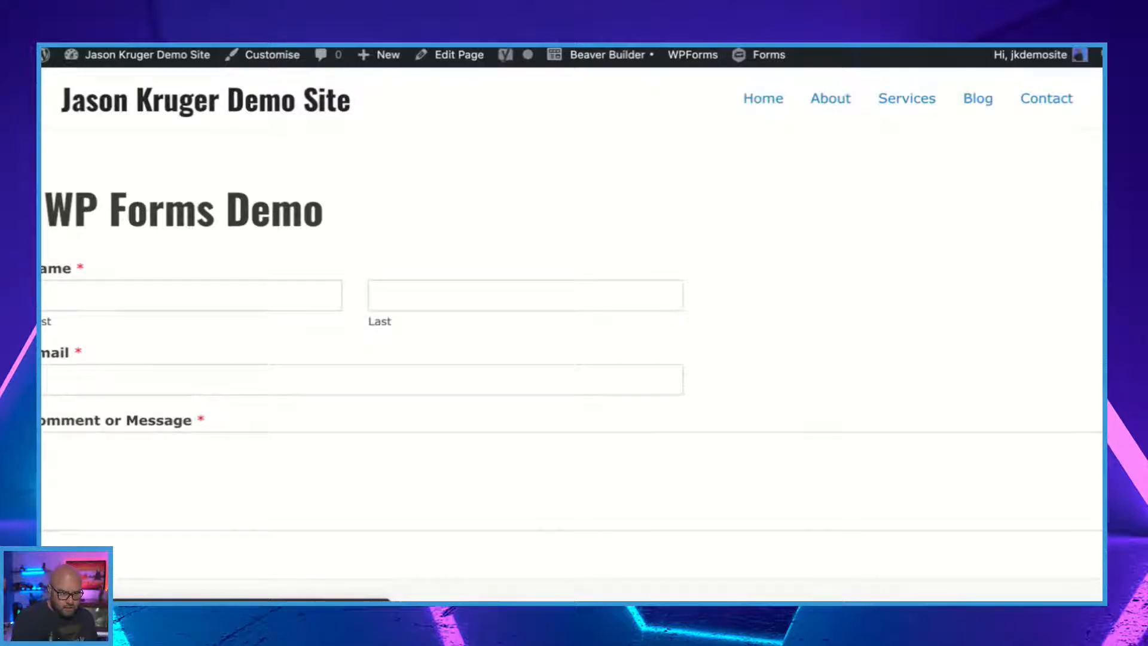
pyautogui.scroll(-3, 428, 342)
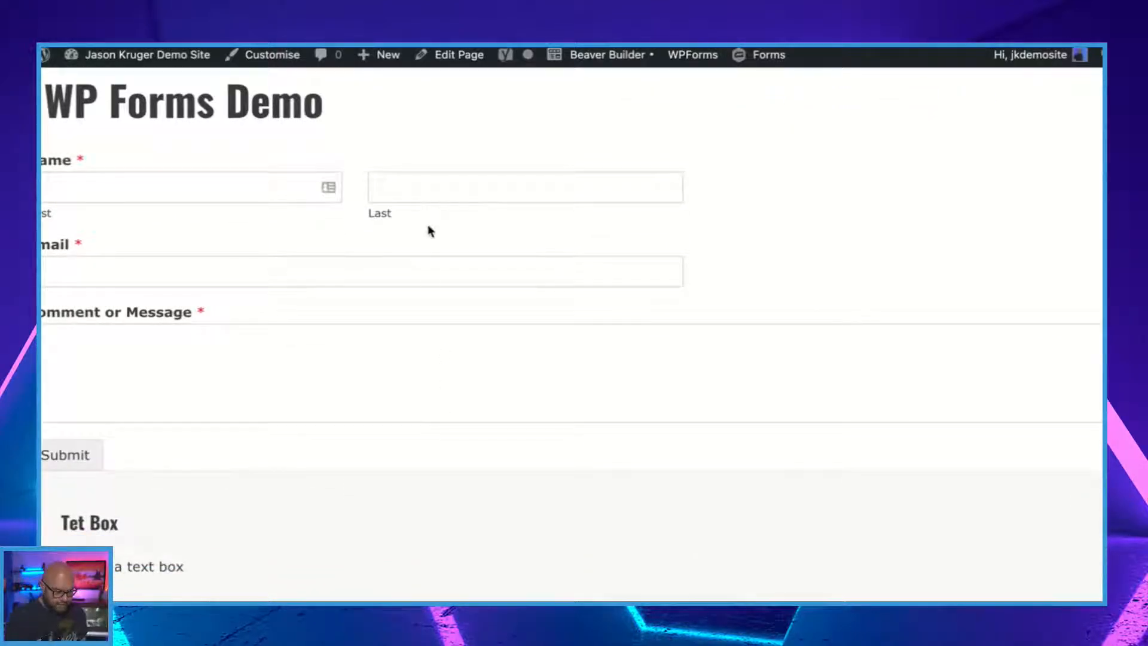
pyautogui.scroll(-3, 453, 398)
pyautogui.scroll(5, 453, 398)
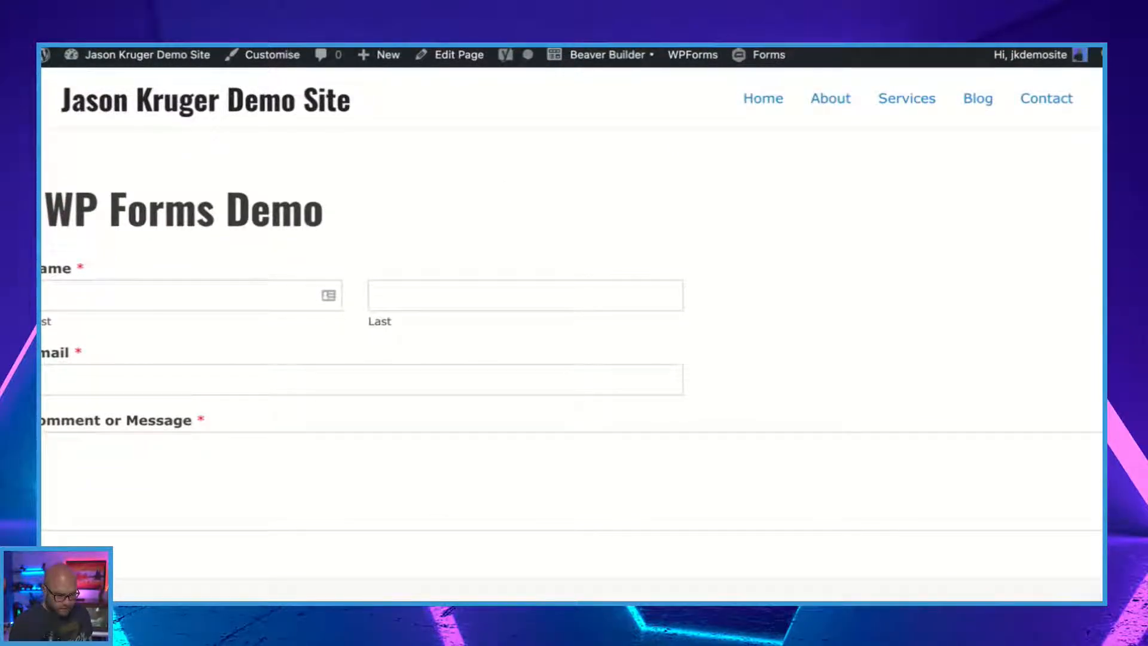
# Return to the page editor's tab and start a new WPForms form named LIVE Demo.
pyautogui.hotkey('ctrl', 'shift', 'Tab')
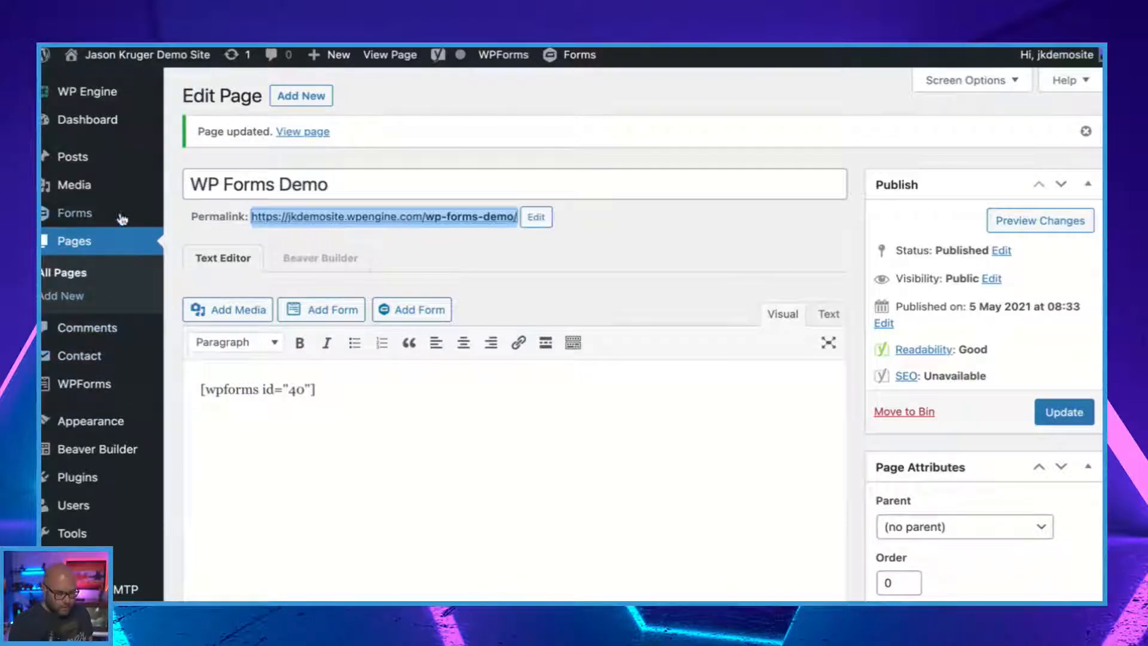
pyautogui.moveTo(76, 399)
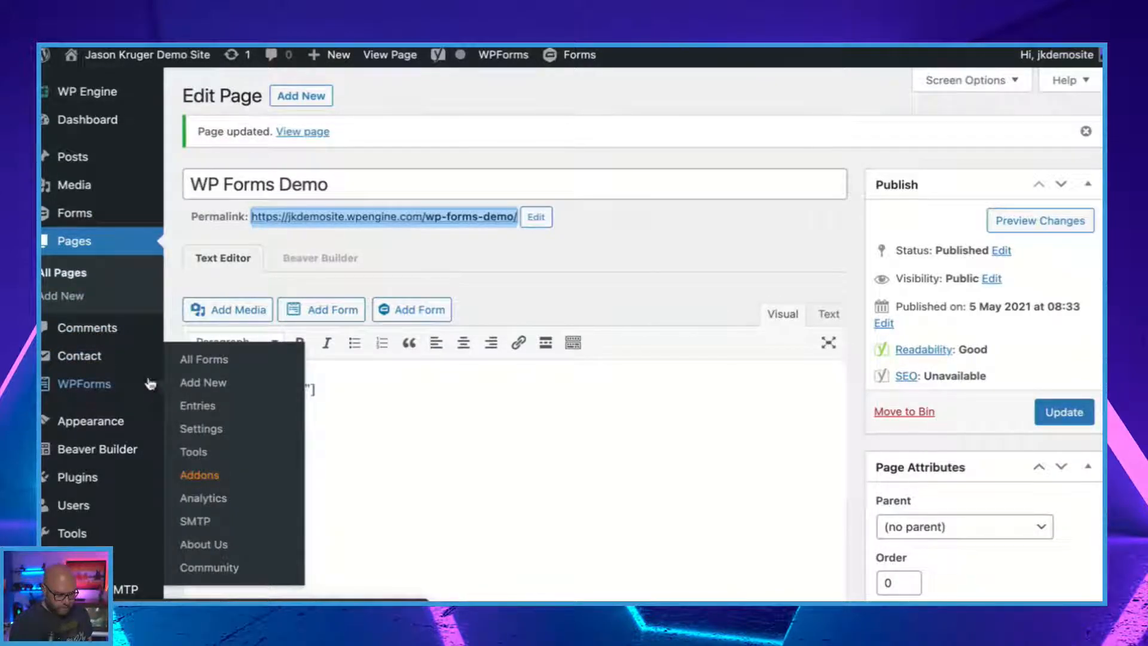
pyautogui.click(206, 360)
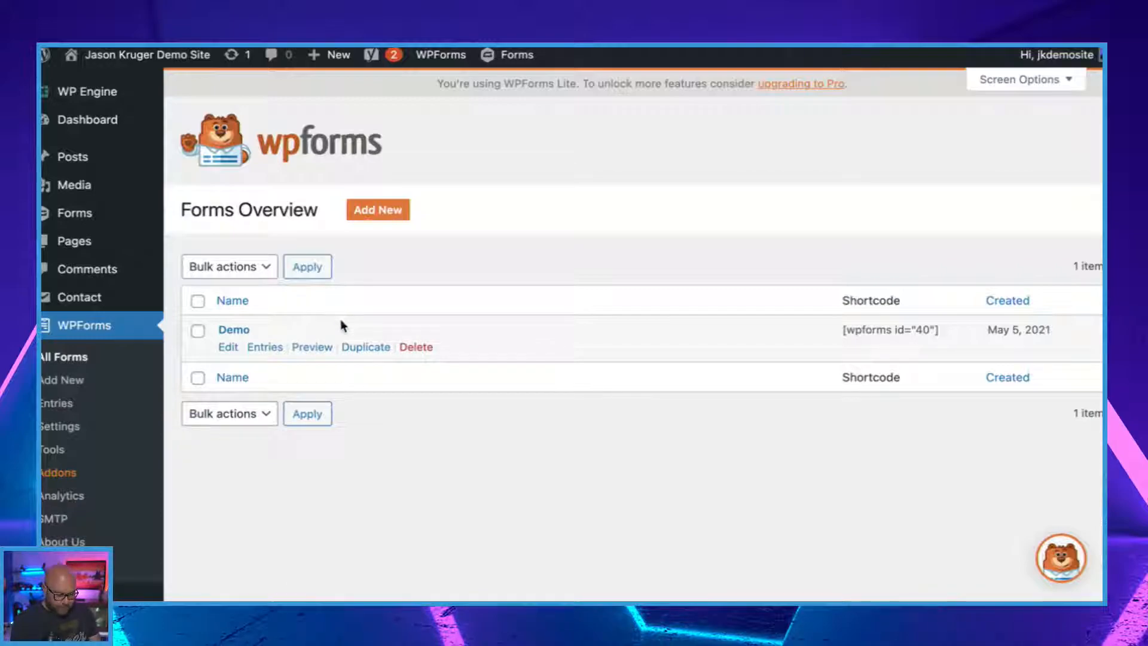
pyautogui.click(378, 212)
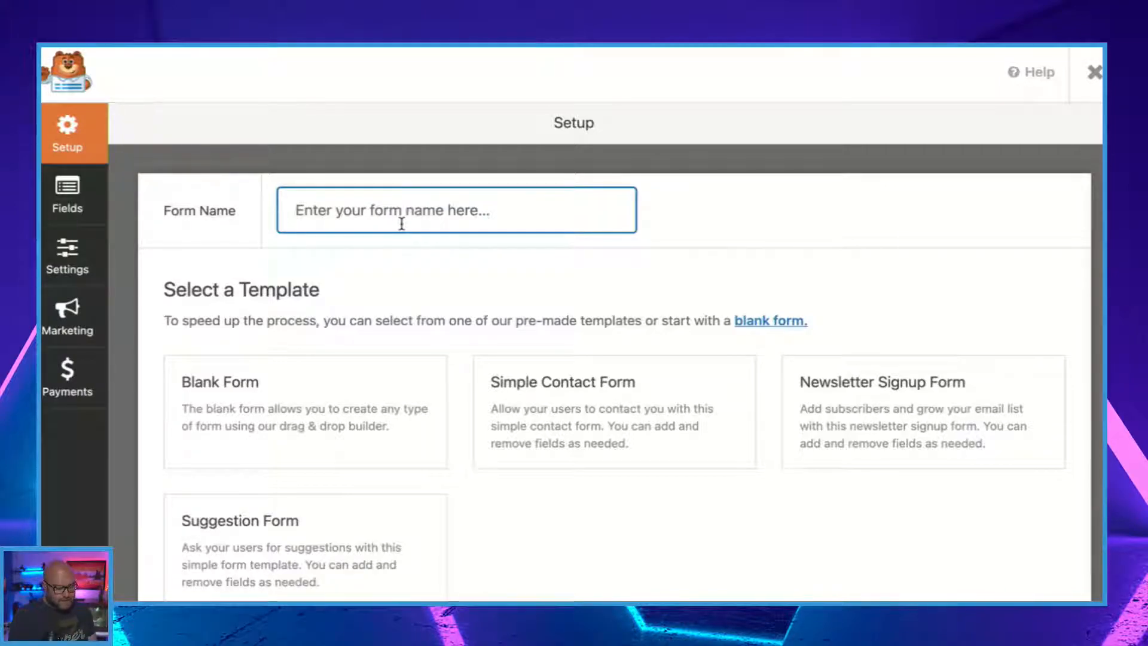
pyautogui.write('LIVE')
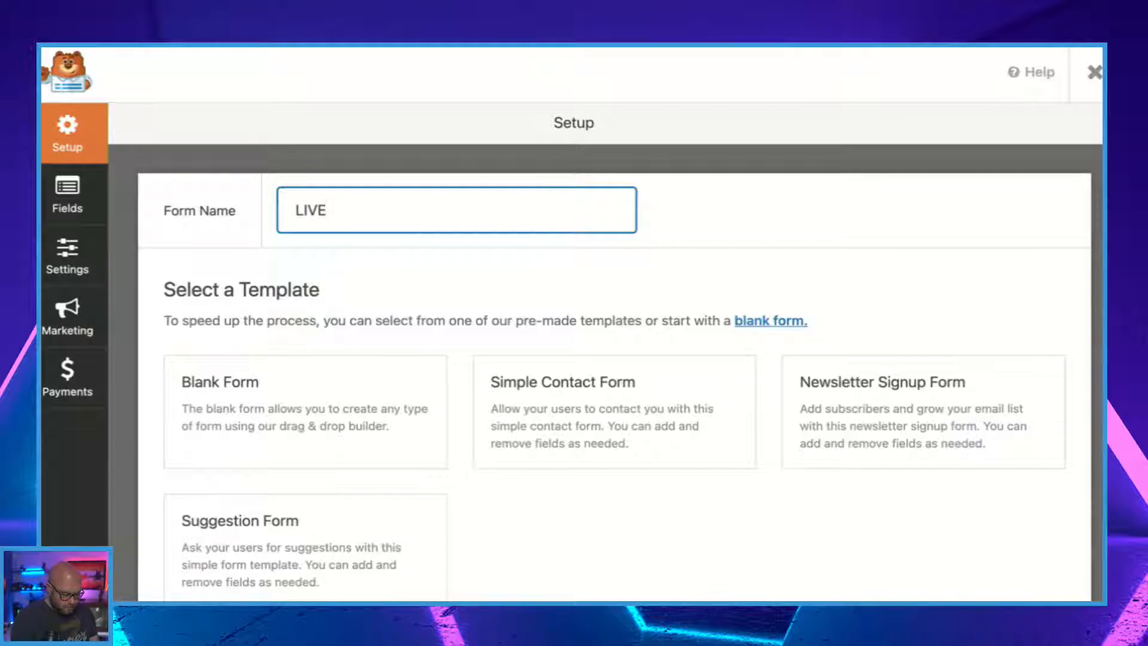
pyautogui.write(' Demo')
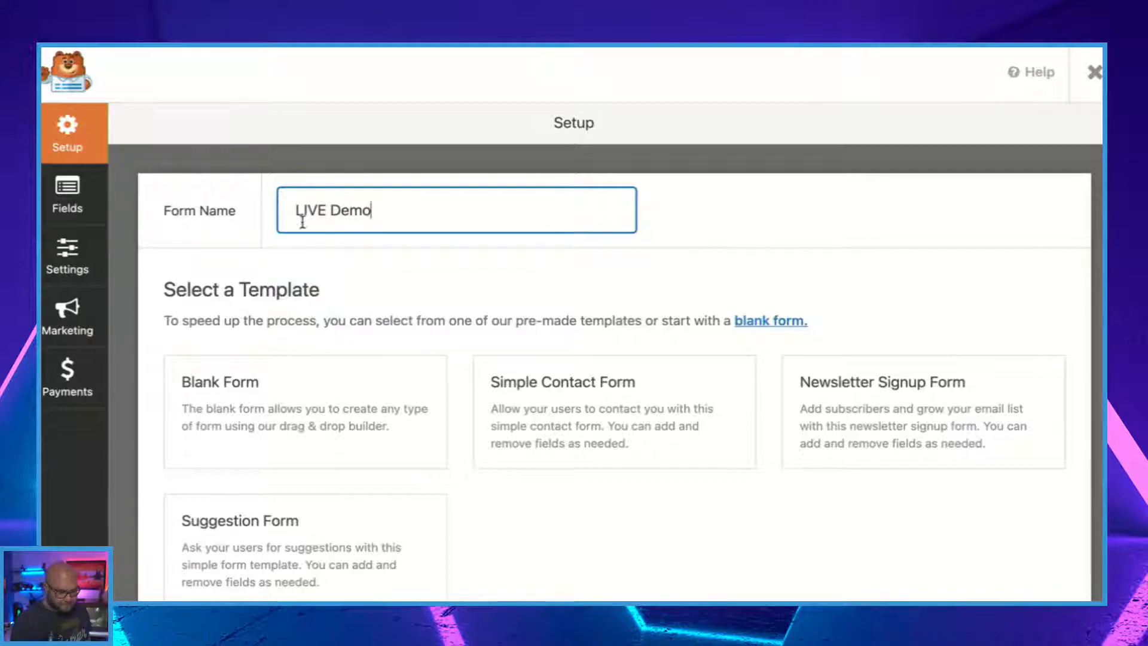
# Review the available form templates and create LIVE Demo as a blank form.
pyautogui.scroll(-3, 408, 329)
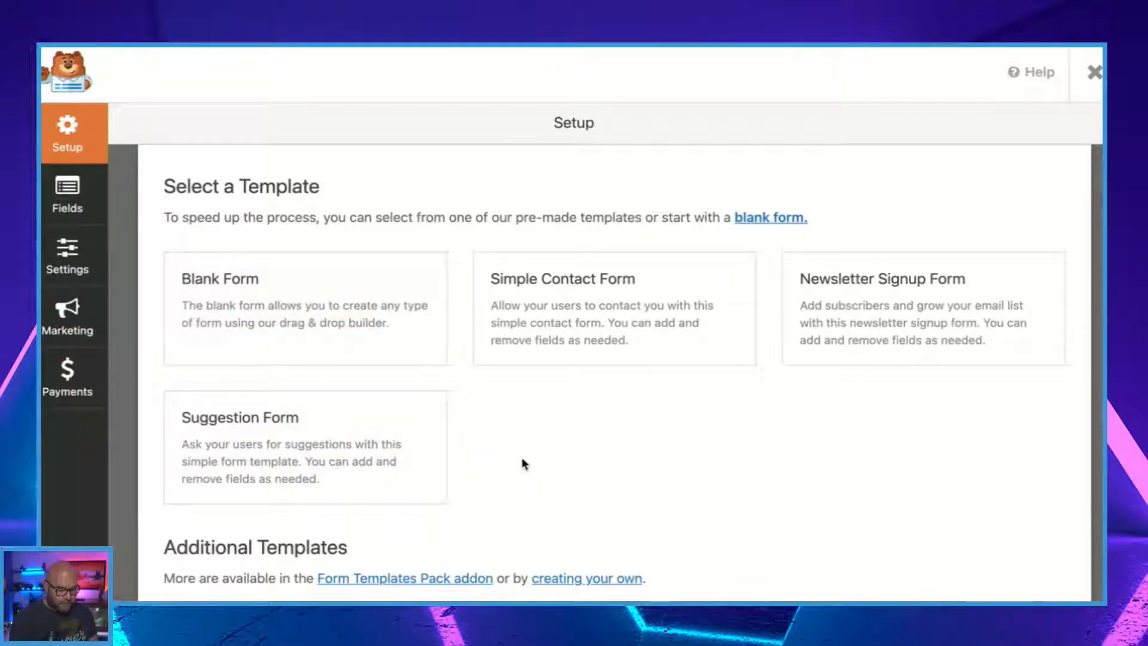
pyautogui.moveTo(259, 352)
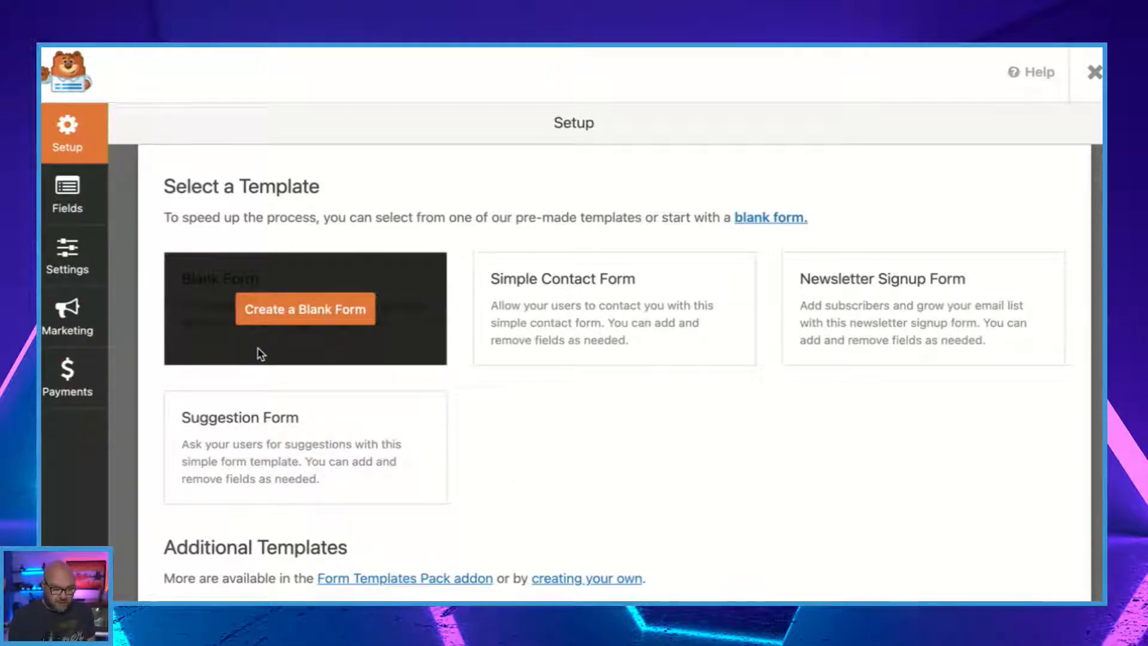
pyautogui.moveTo(594, 359)
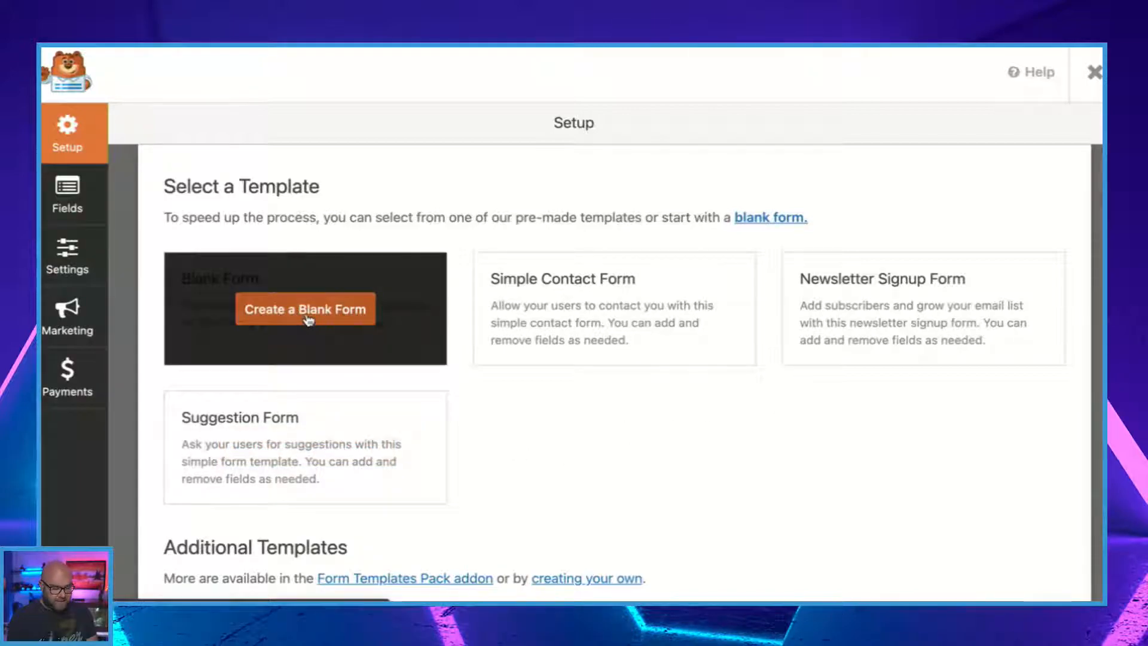
pyautogui.click(308, 319)
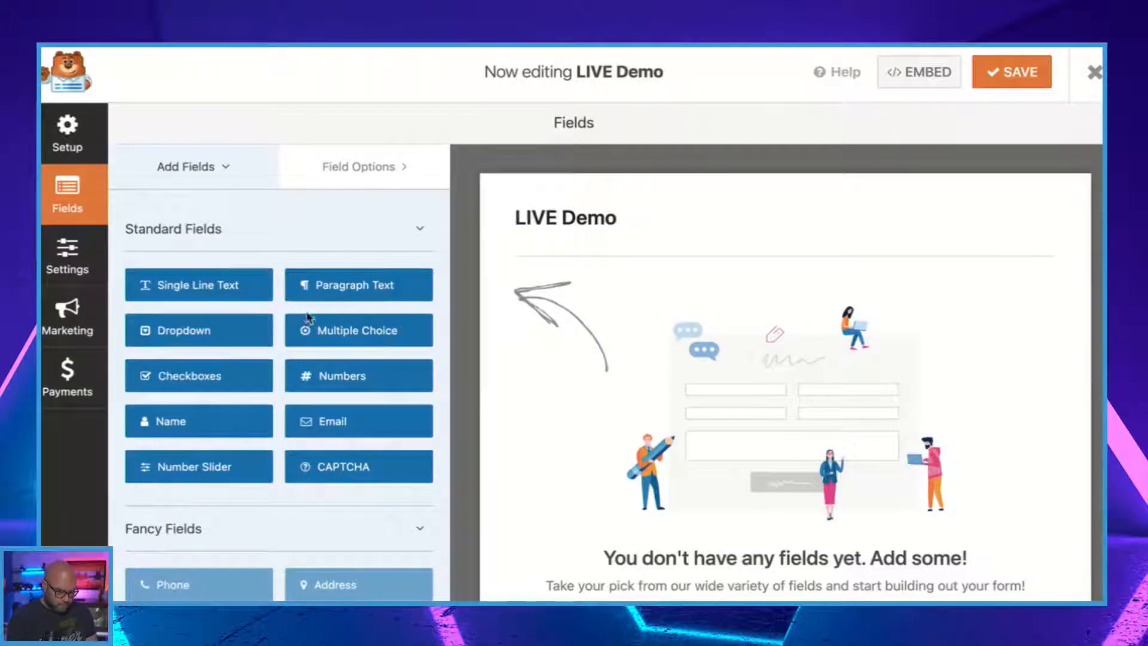
# Review the available standard, fancy and payment field types for the LIVE Demo form.
pyautogui.scroll(-1, 684, 460)
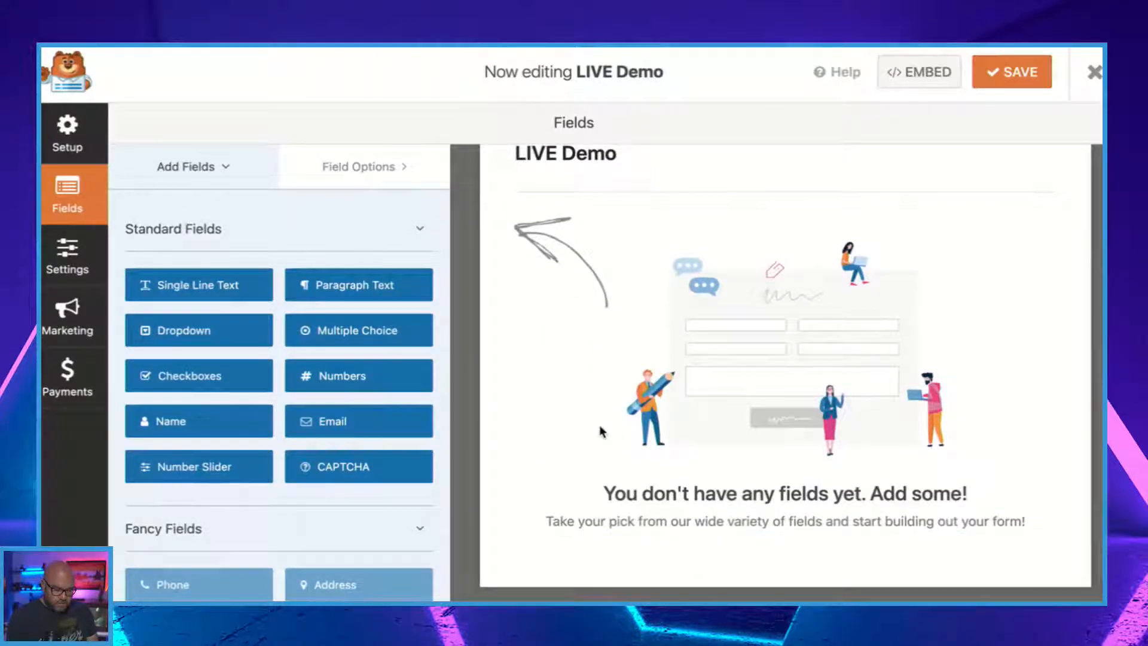
pyautogui.scroll(1, 604, 424)
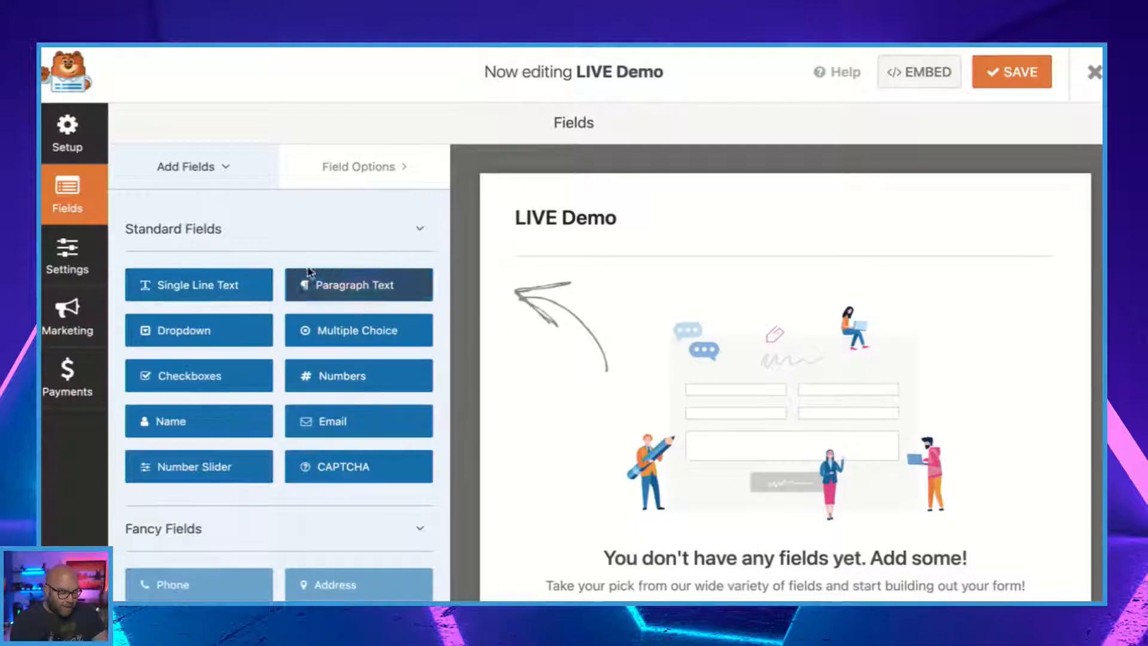
pyautogui.scroll(-3, 323, 442)
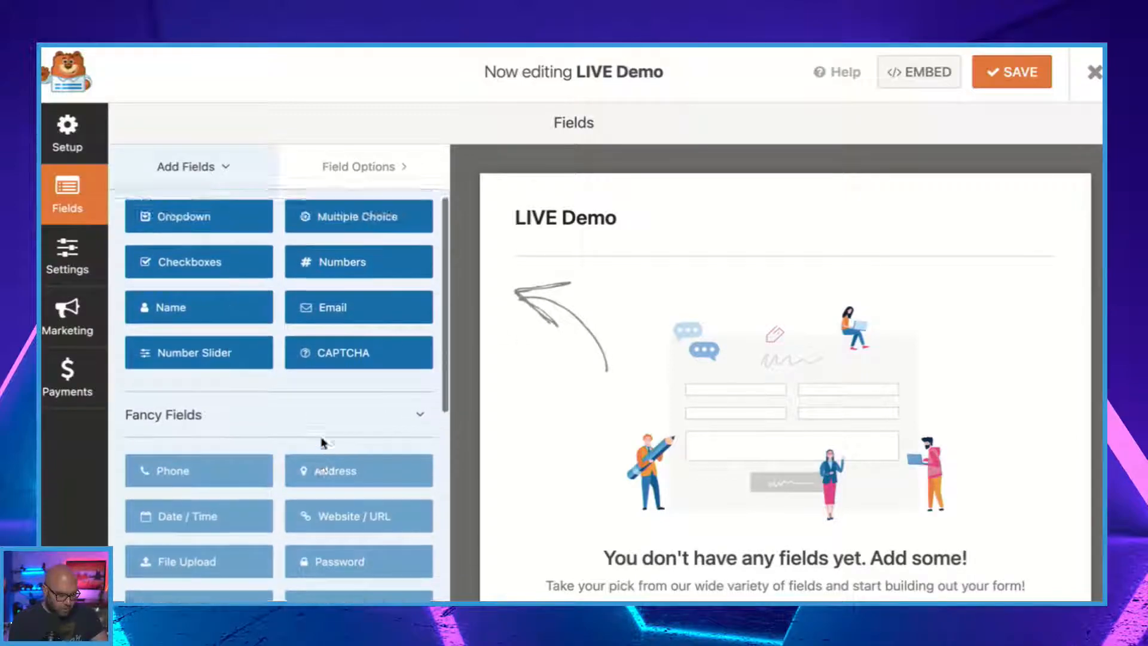
pyautogui.scroll(-2, 242, 336)
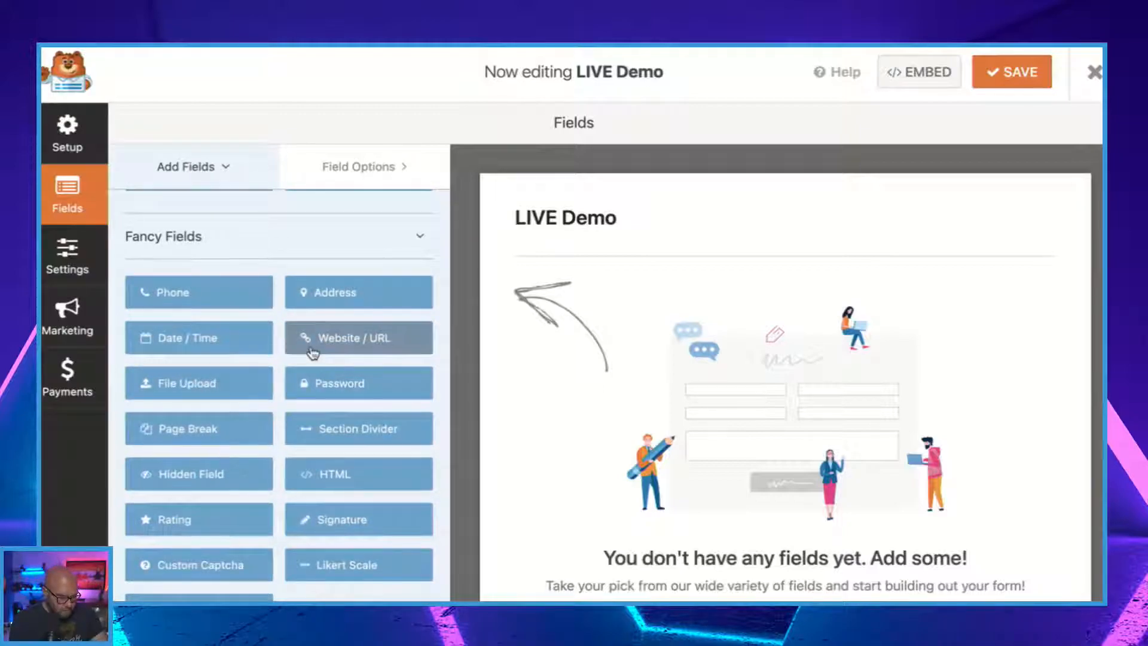
pyautogui.scroll(-2, 323, 341)
pyautogui.scroll(-2, 260, 430)
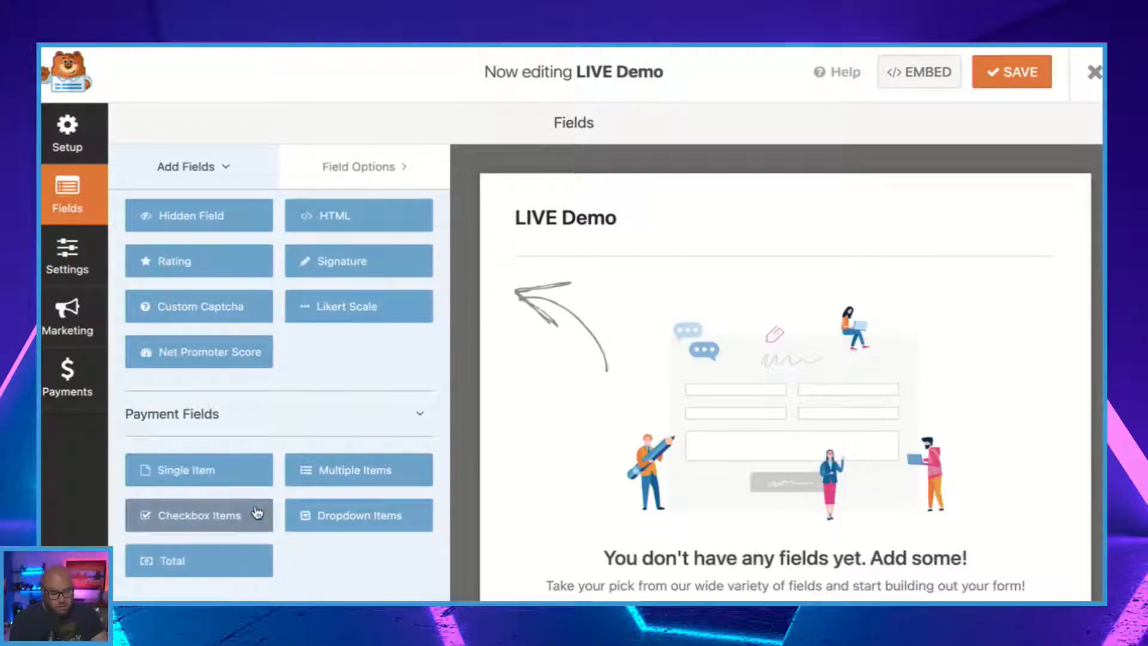
pyautogui.scroll(4, 257, 512)
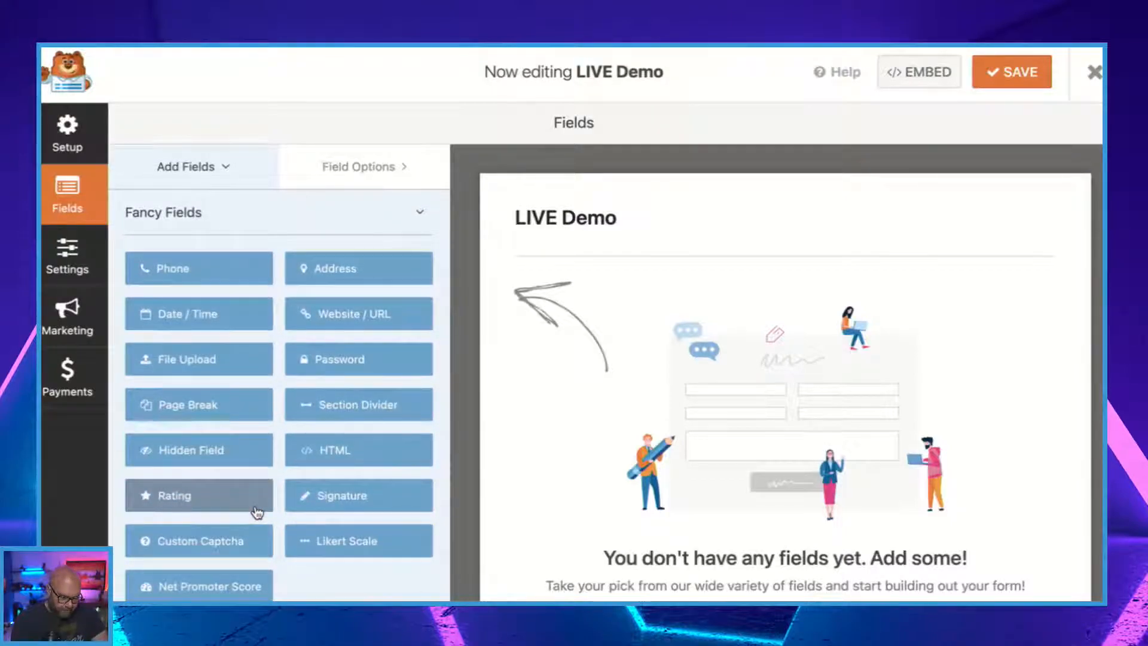
pyautogui.scroll(2, 257, 512)
pyautogui.scroll(4, 257, 512)
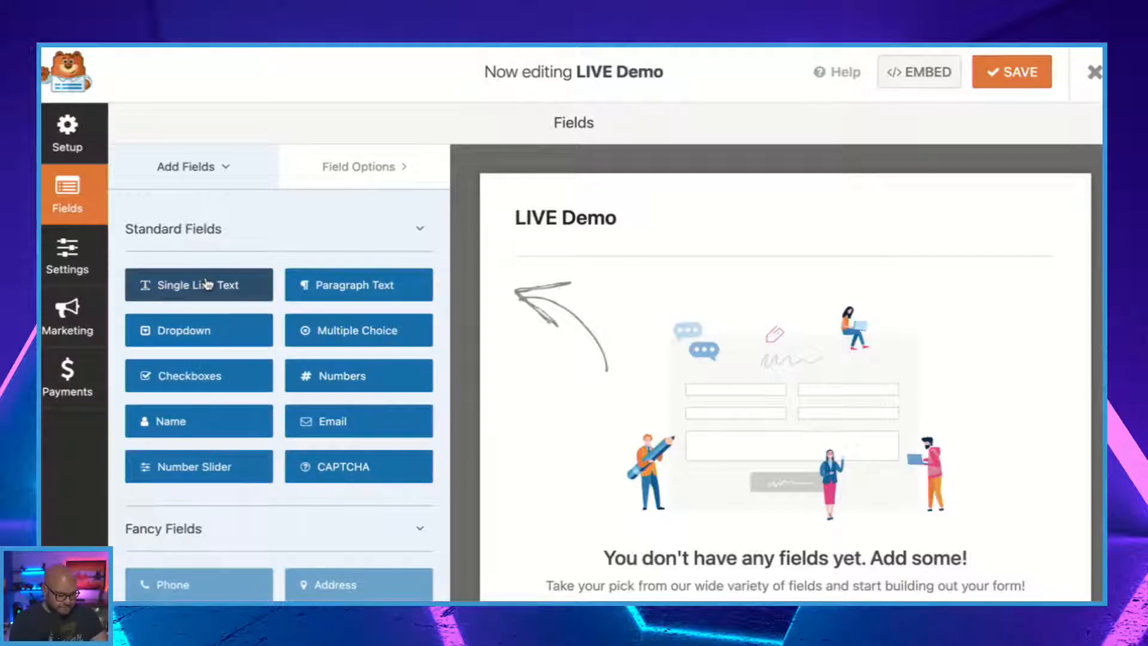
# Add a Single Line Text field to the blank form and delete the duplicate beneath it.
pyautogui.moveTo(206, 293); pyautogui.dragTo(605, 310)
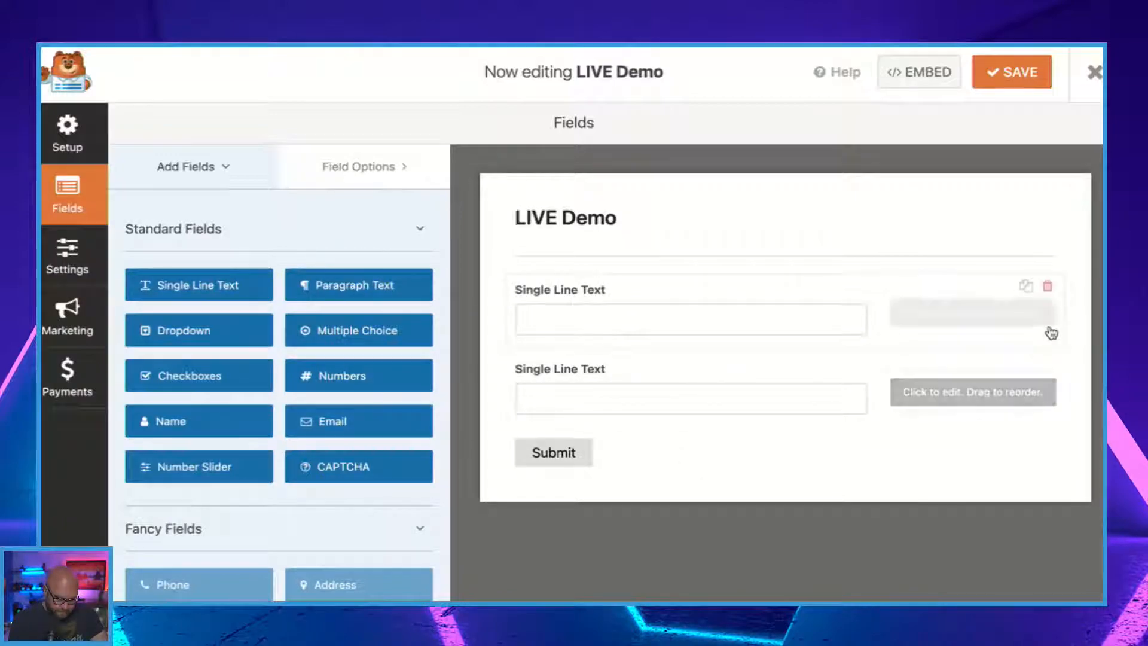
pyautogui.click(1048, 366)
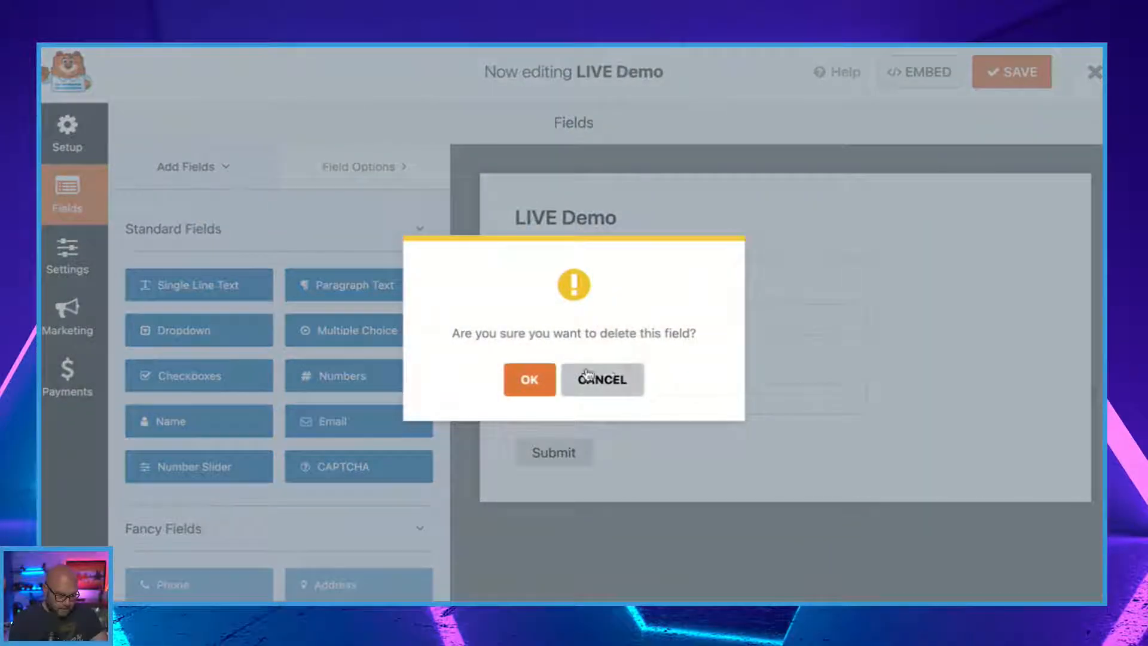
pyautogui.click(527, 379)
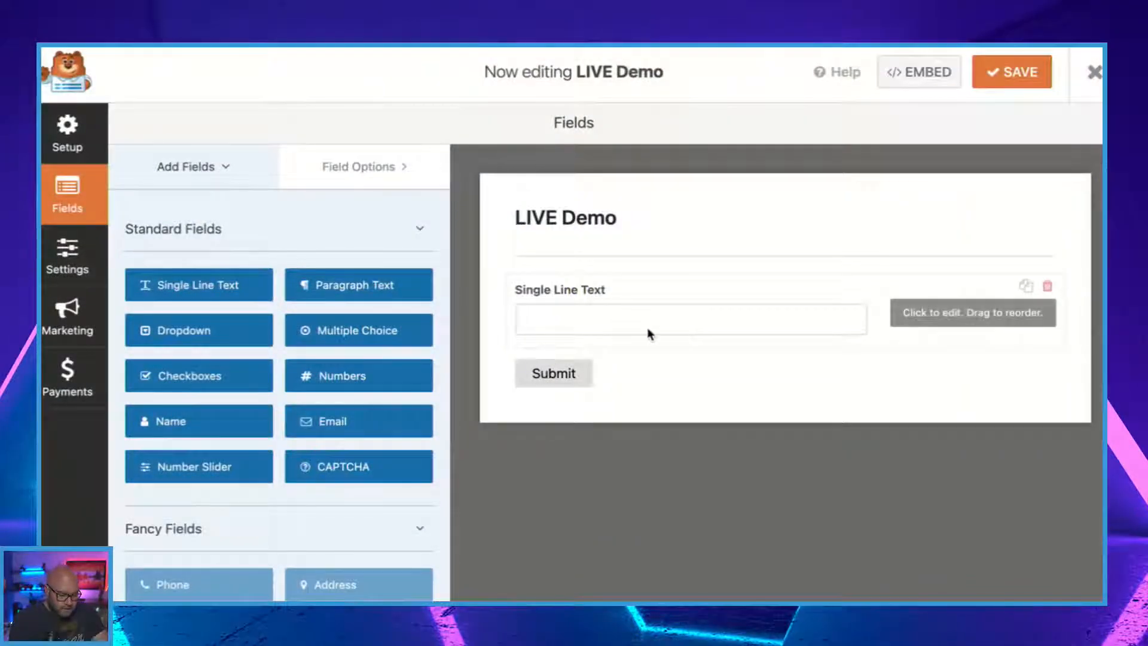
# Label the single line text field Name and make it required.
pyautogui.click(931, 312)
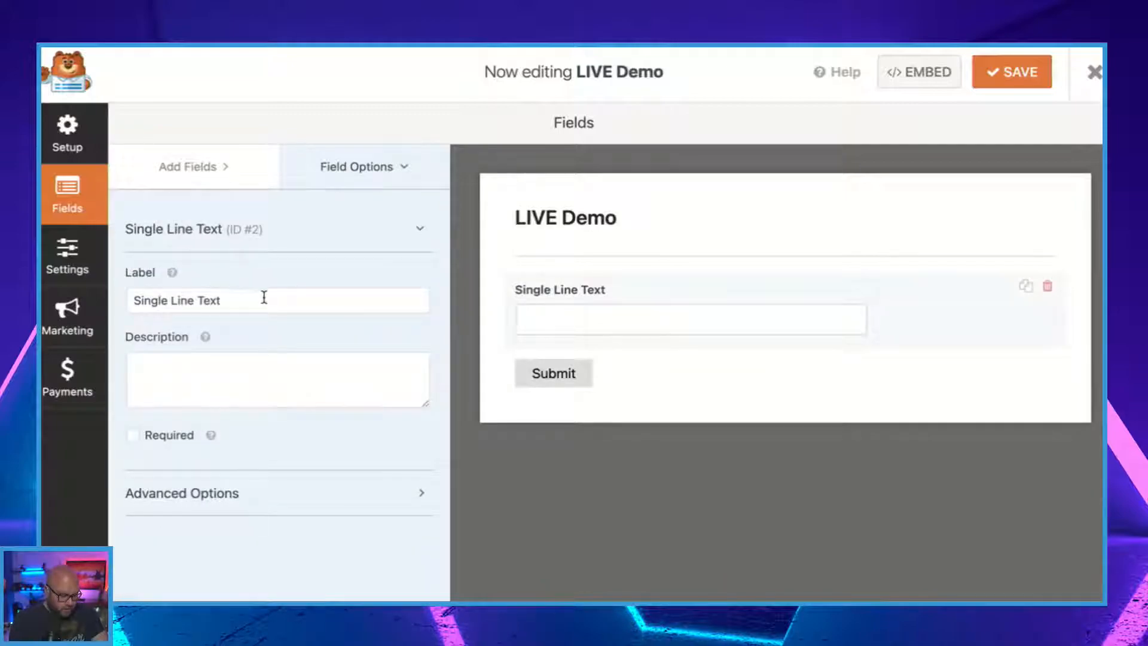
pyautogui.moveTo(250, 300); pyautogui.dragTo(86, 297)
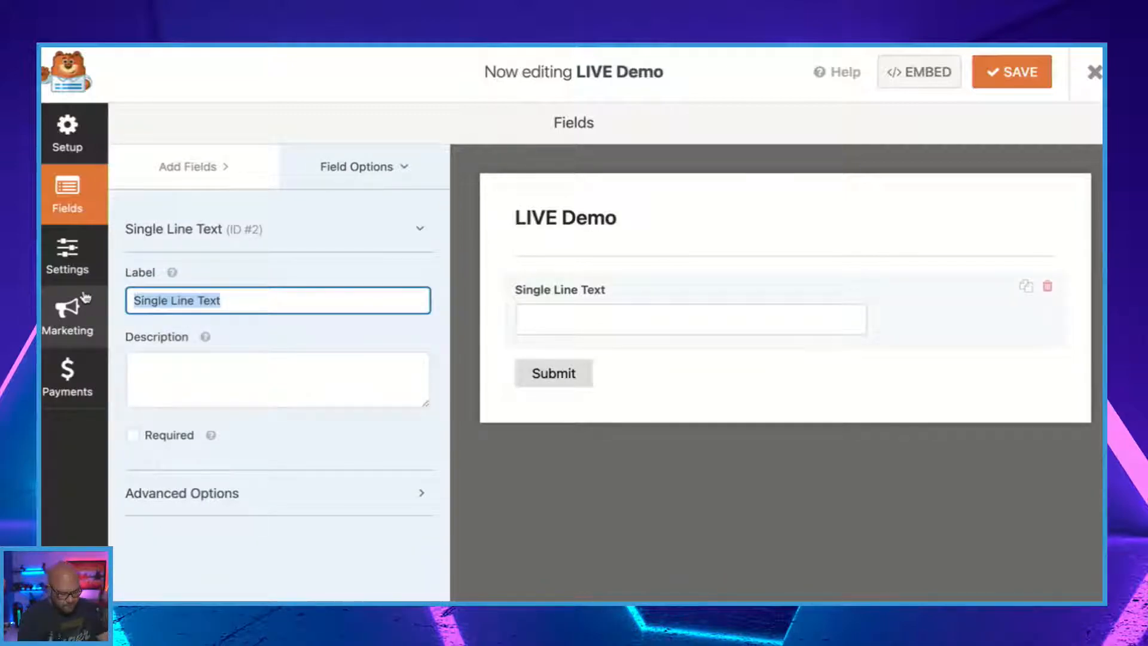
pyautogui.write('NAme')
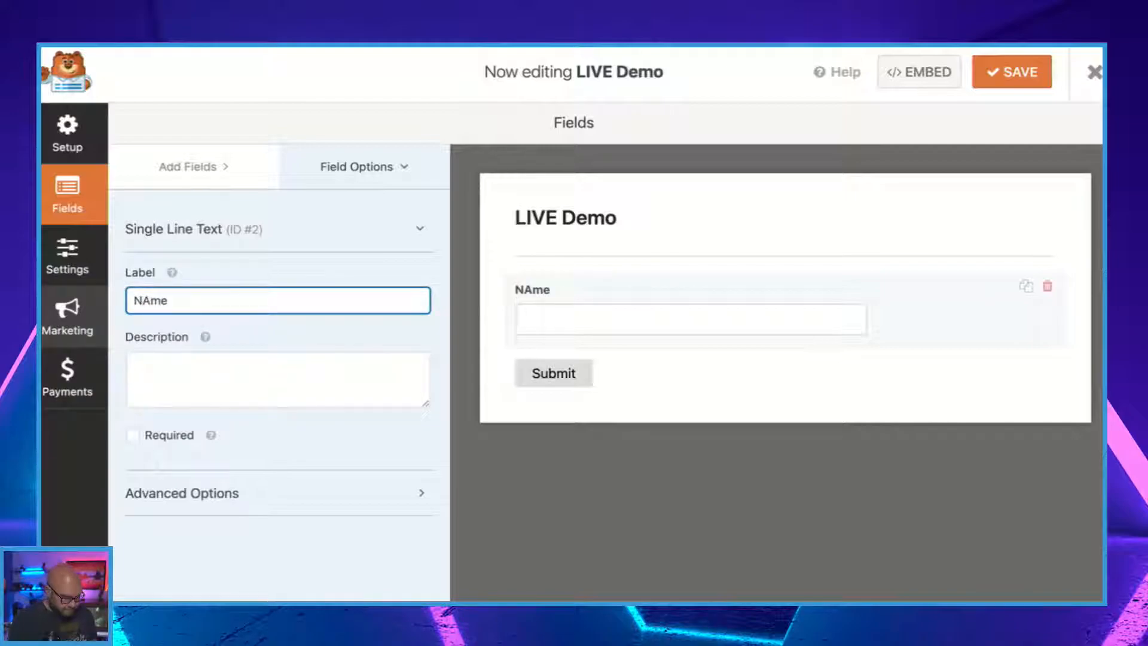
pyautogui.press('BackSpace')
pyautogui.press('BackSpace')
pyautogui.press('BackSpace')
pyautogui.press('BackSpace')
pyautogui.write('Name')
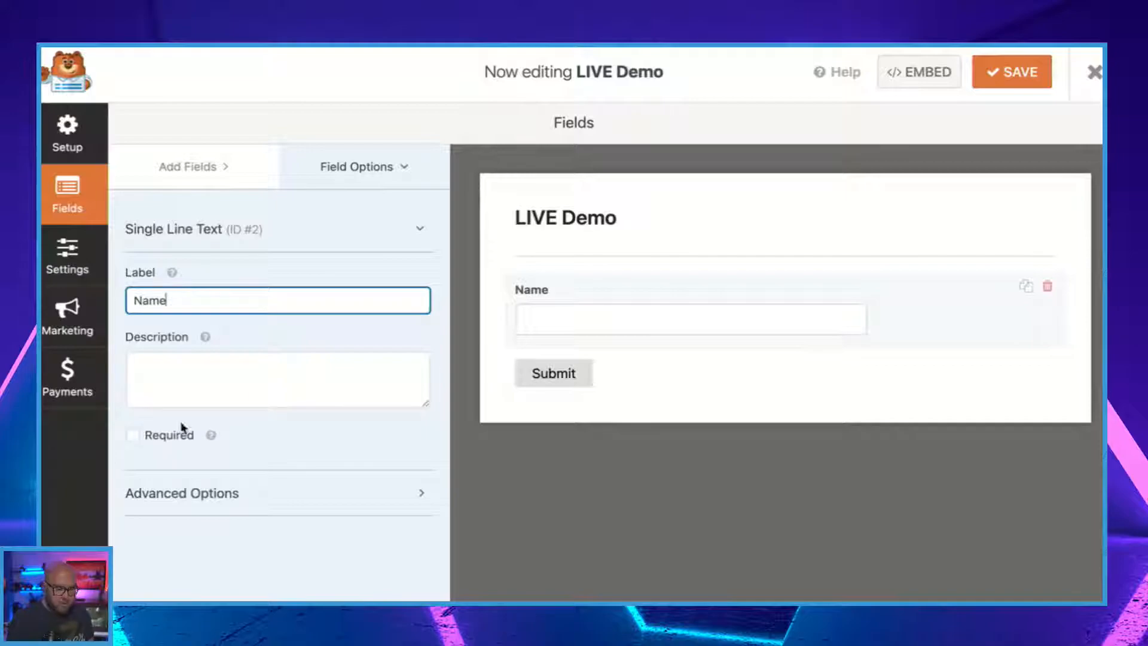
pyautogui.click(133, 437)
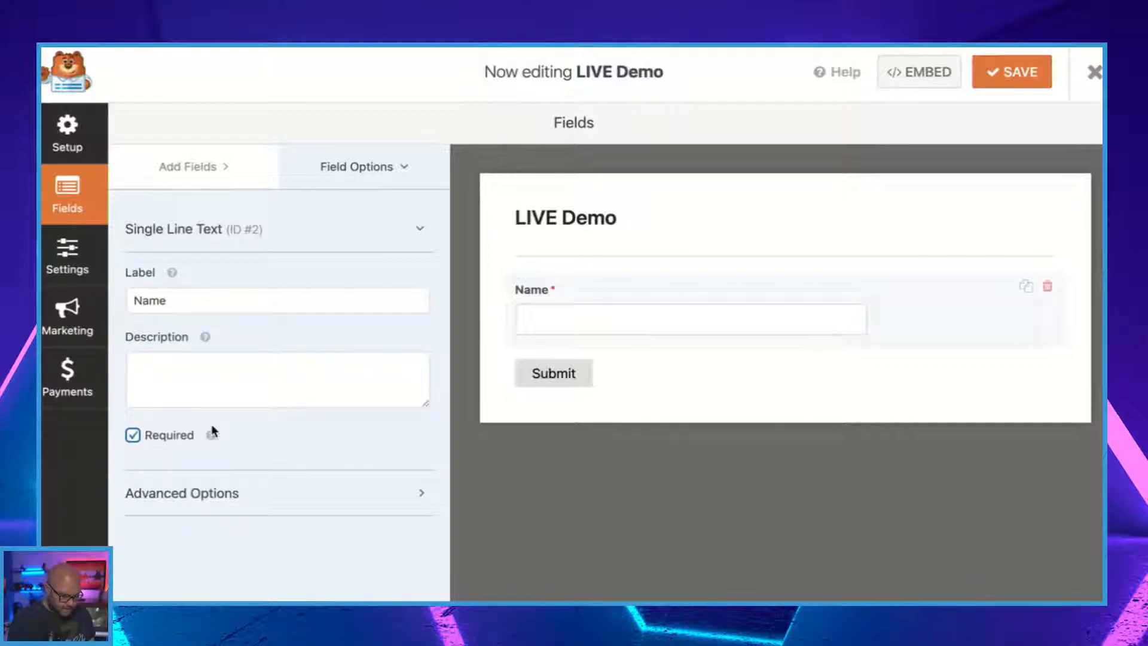
# Expand the Name field's advanced options and examine them from the field size down to the input mask.
pyautogui.click(217, 497)
pyautogui.scroll(-2, 218, 502)
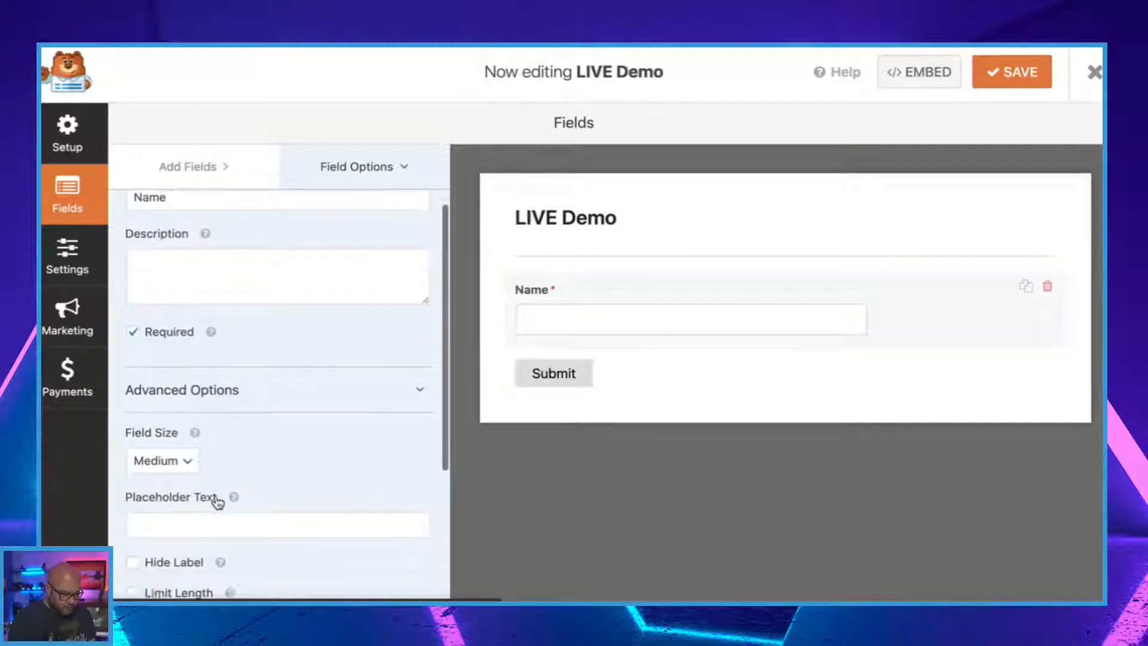
pyautogui.scroll(-2, 217, 500)
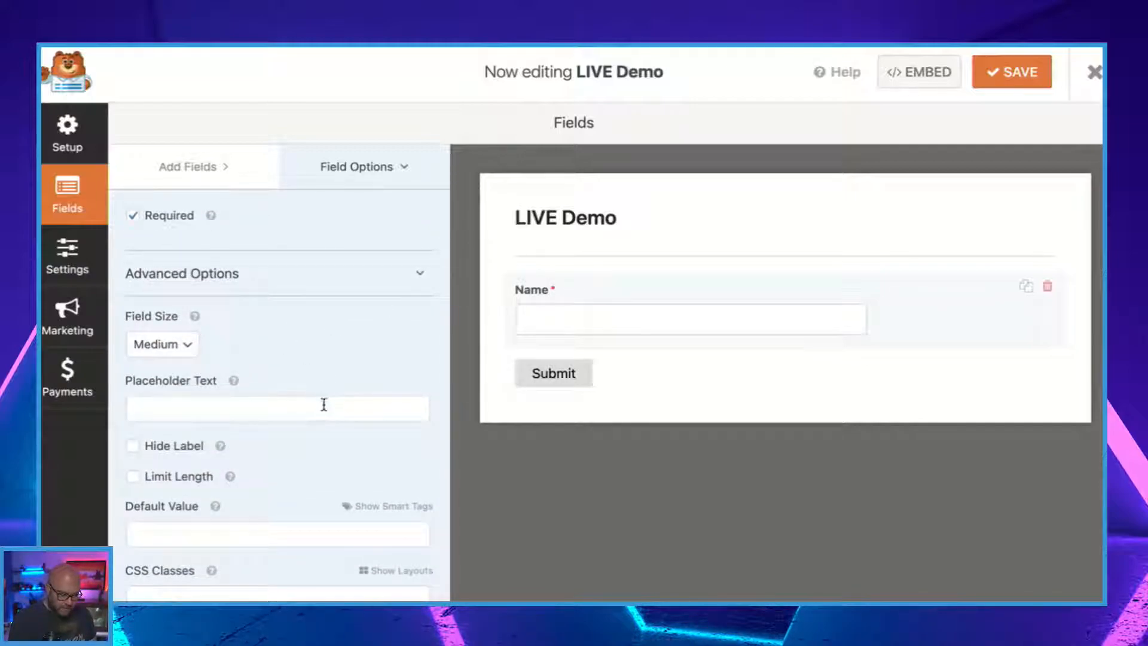
pyautogui.scroll(-3, 321, 416)
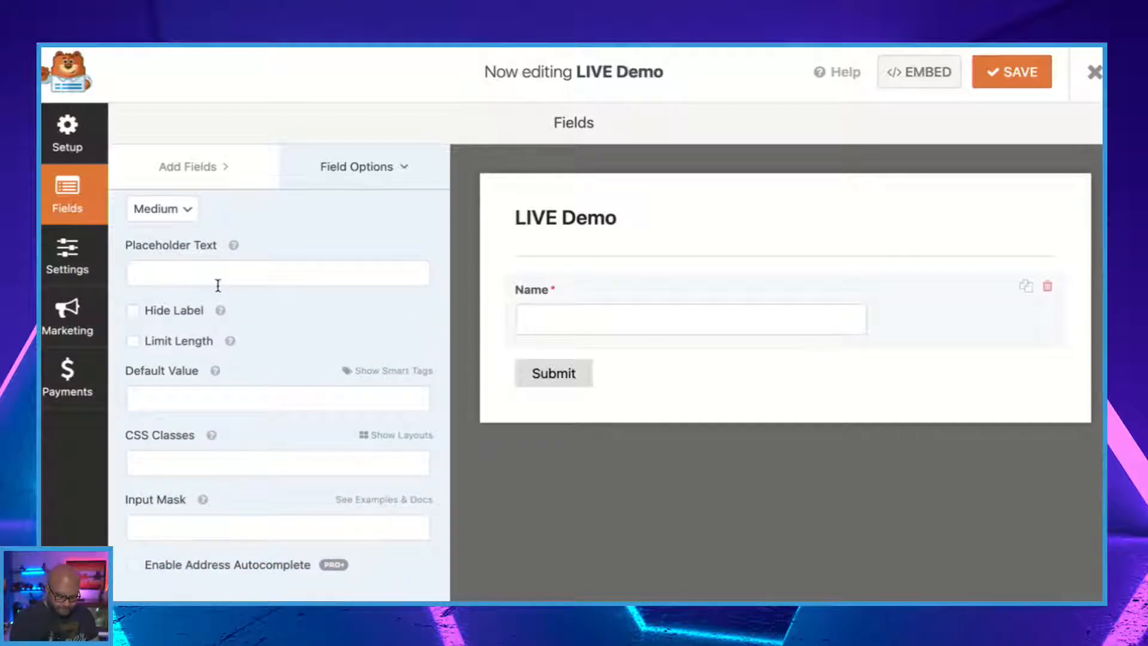
pyautogui.scroll(2, 269, 505)
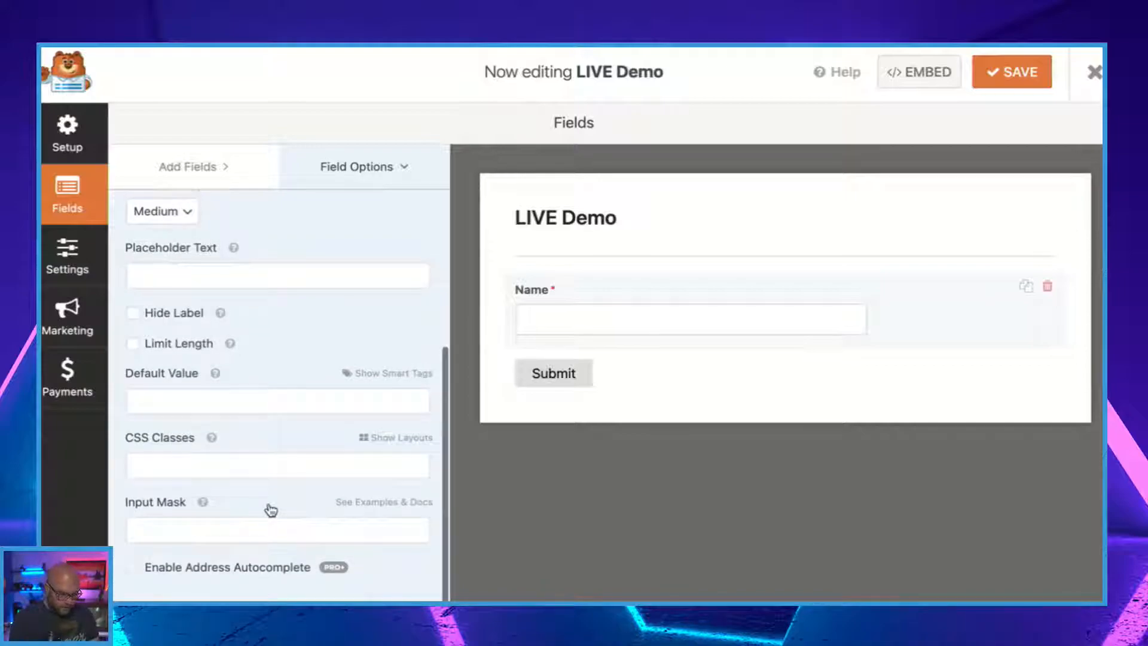
pyautogui.scroll(5, 269, 504)
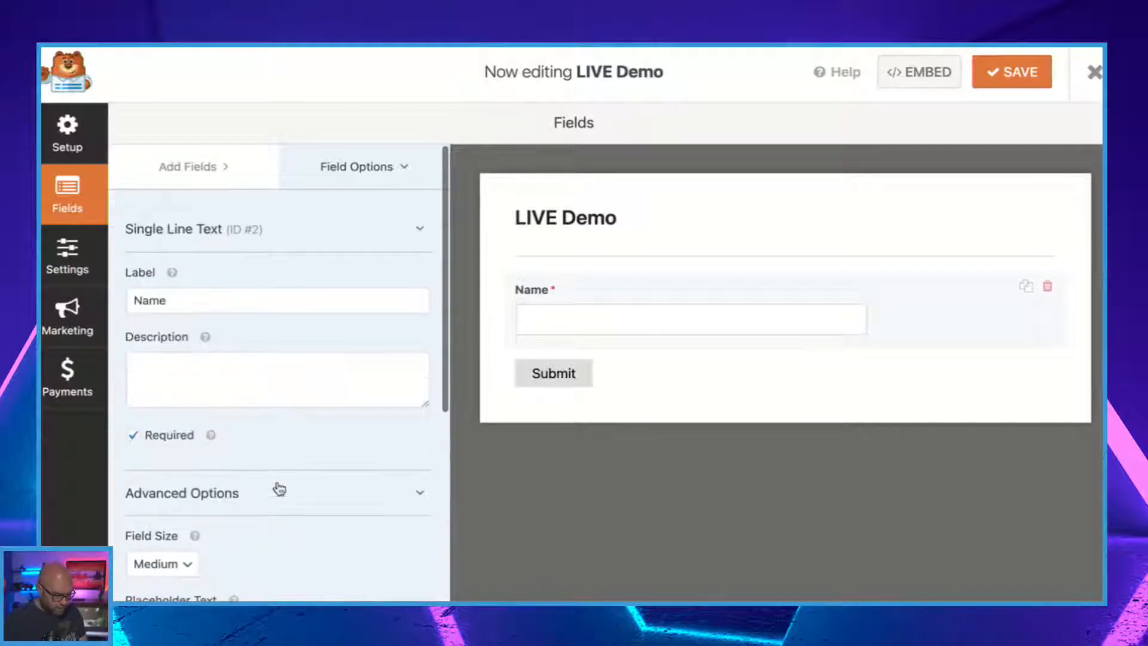
# Add an Email field and a Paragraph Text field to the form below Name.
pyautogui.click(190, 169)
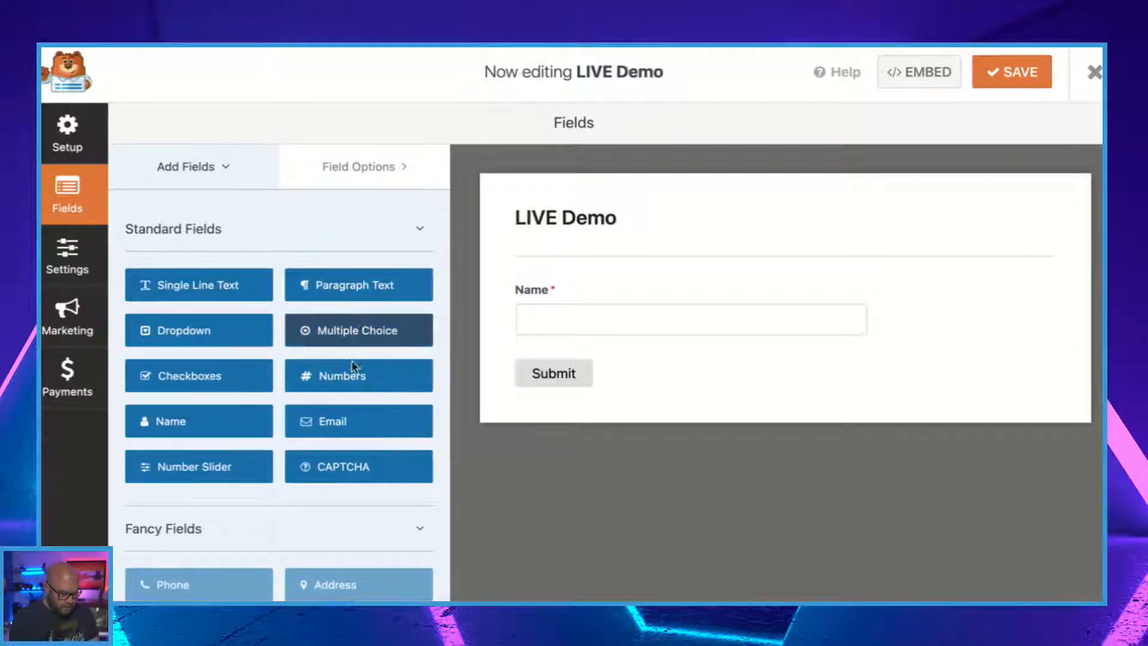
pyautogui.click(330, 425)
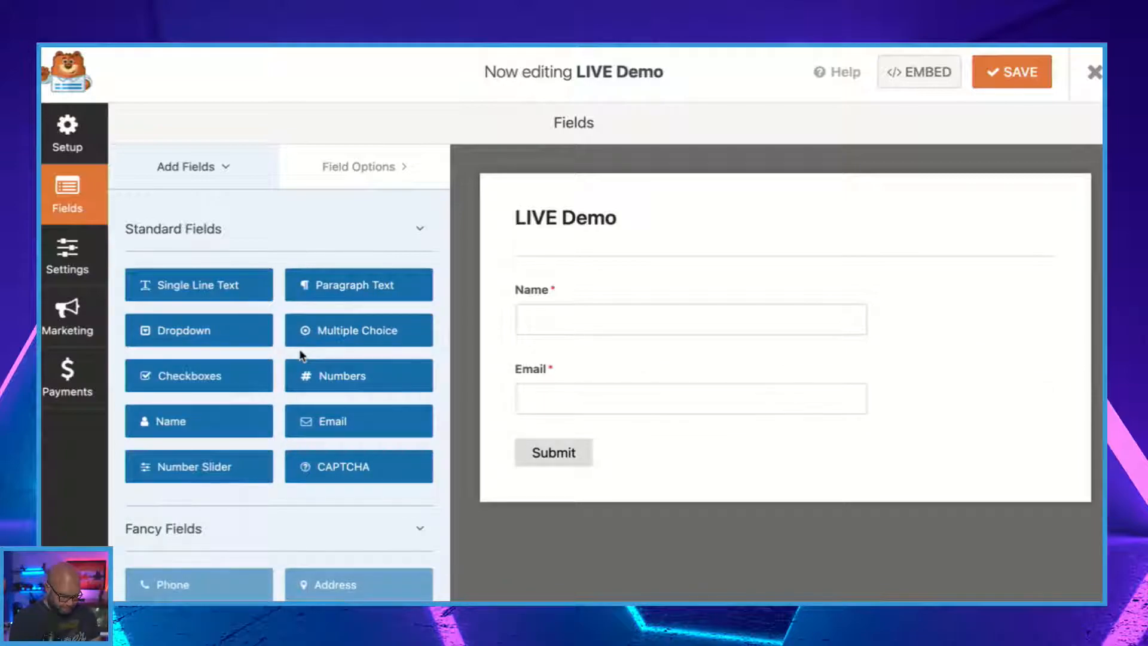
pyautogui.click(352, 286)
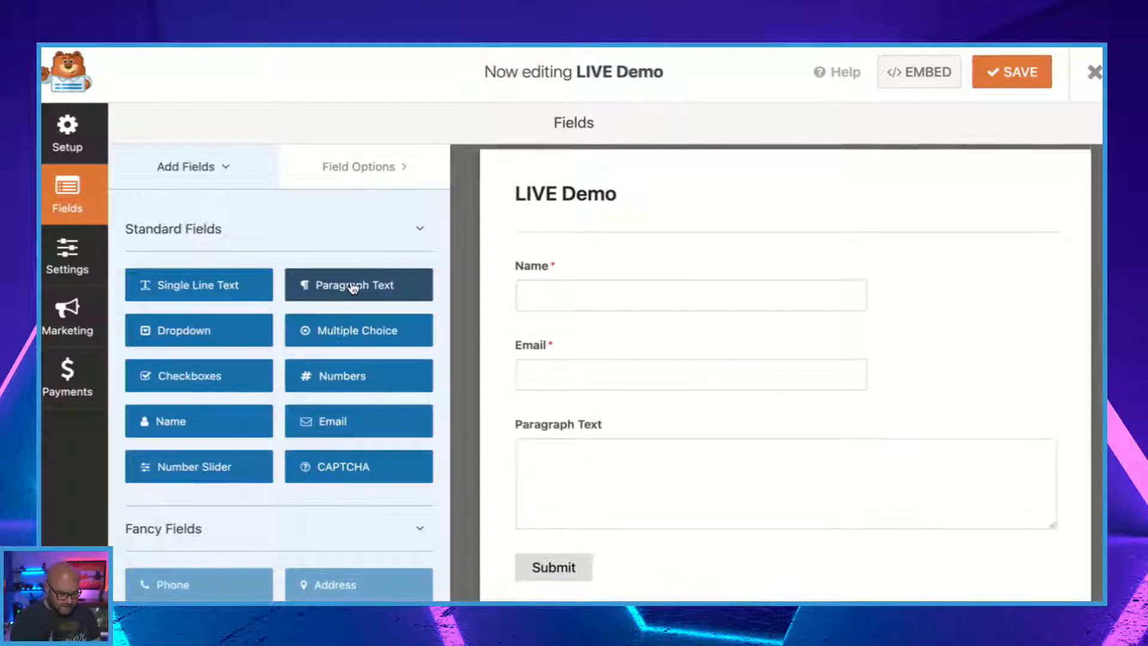
# Change the paragraph text field's label to Enquiry.
pyautogui.click(845, 421)
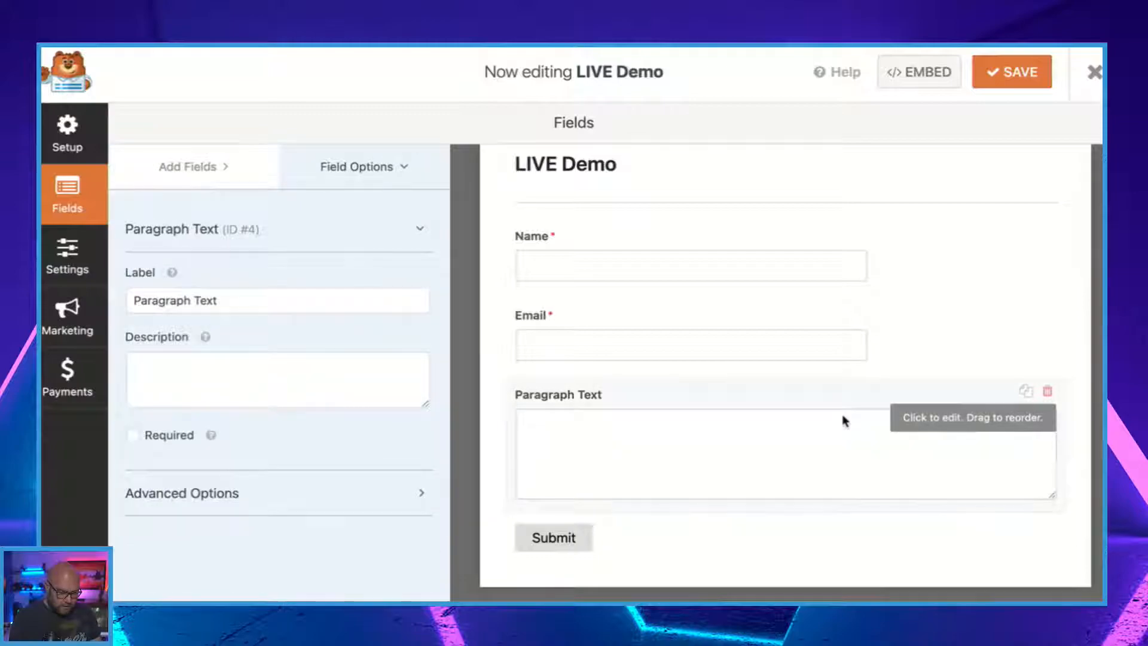
pyautogui.moveTo(232, 294); pyautogui.dragTo(113, 295)
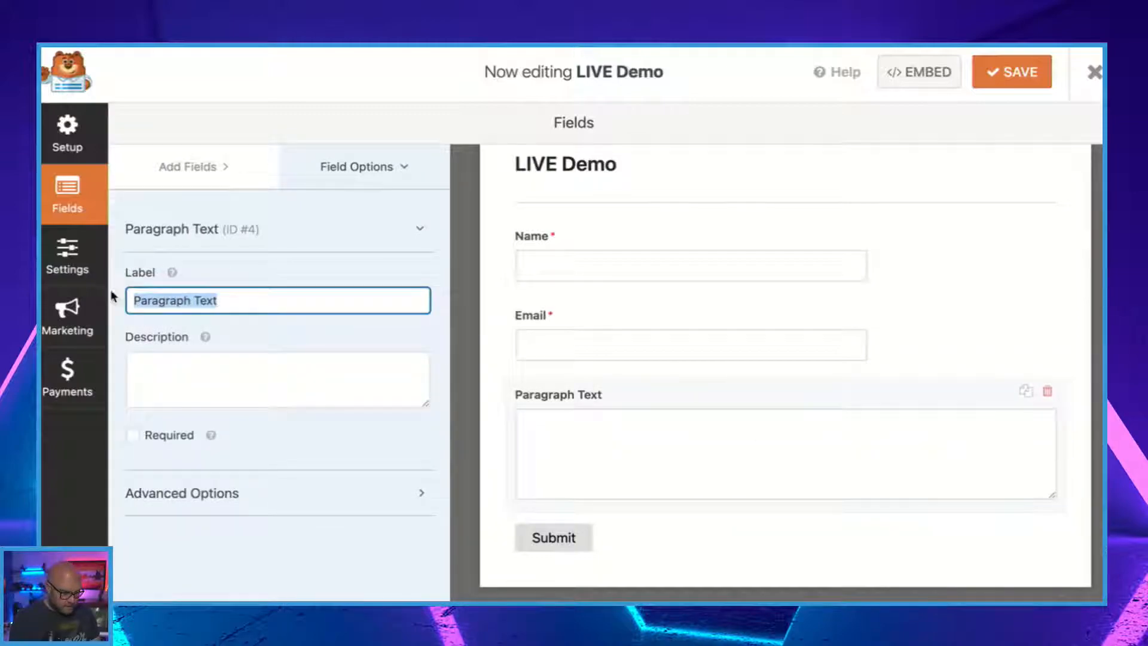
pyautogui.write('En')
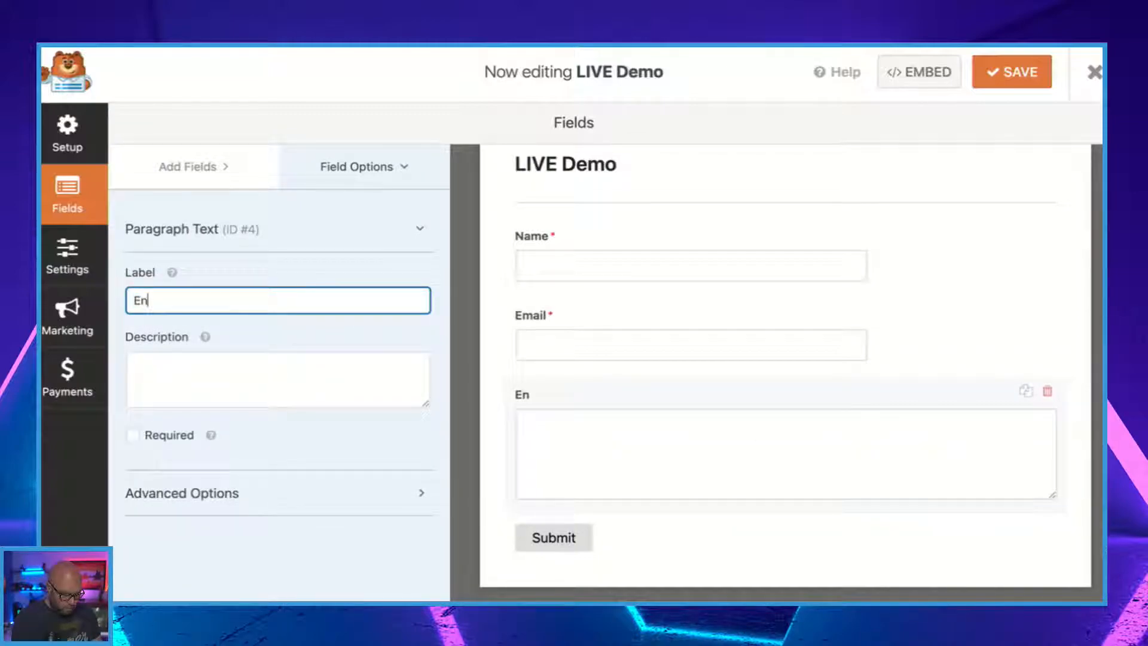
pyautogui.write('quiry')
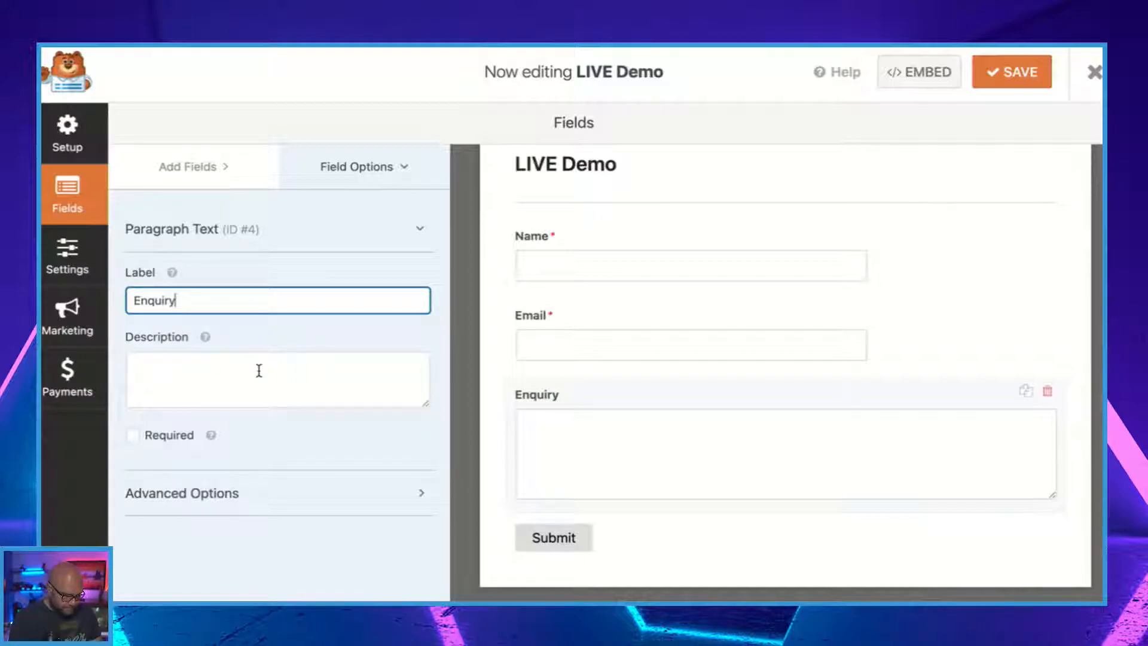
# Add a preset Name field below Enquiry and set its format to Simple.
pyautogui.click(206, 169)
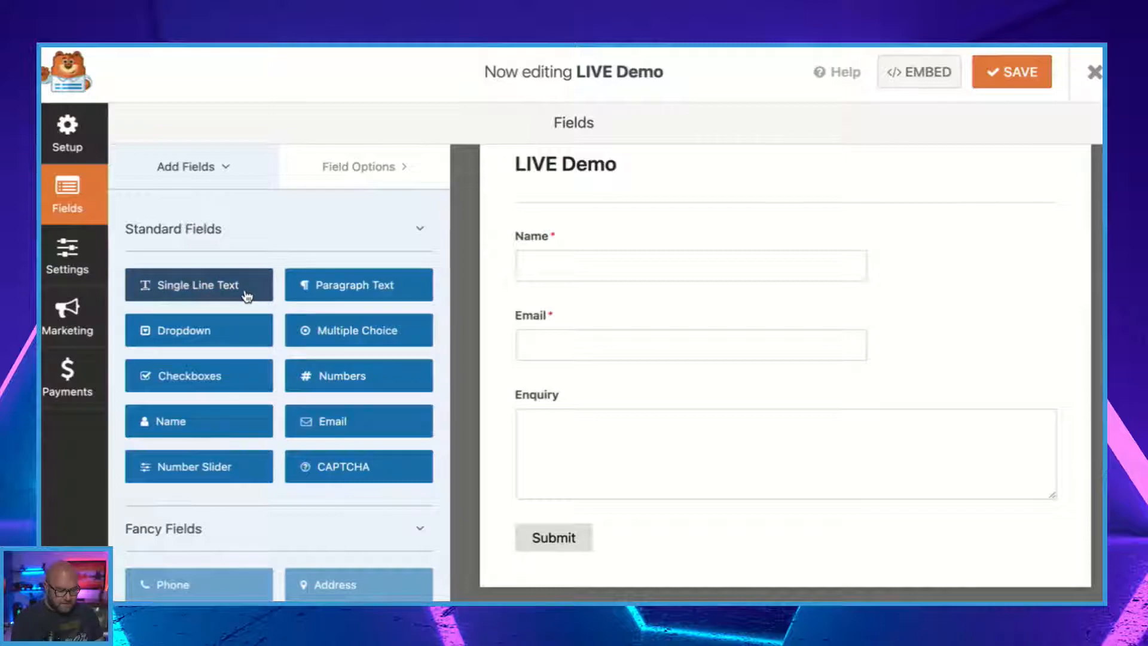
pyautogui.click(175, 430)
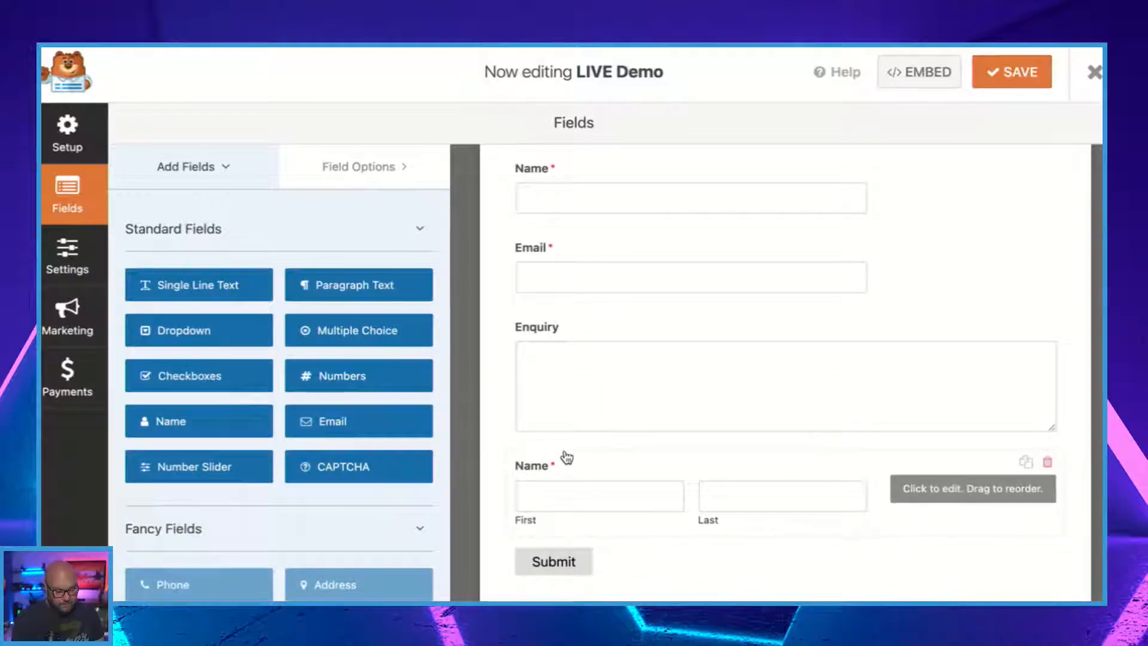
pyautogui.click(688, 516)
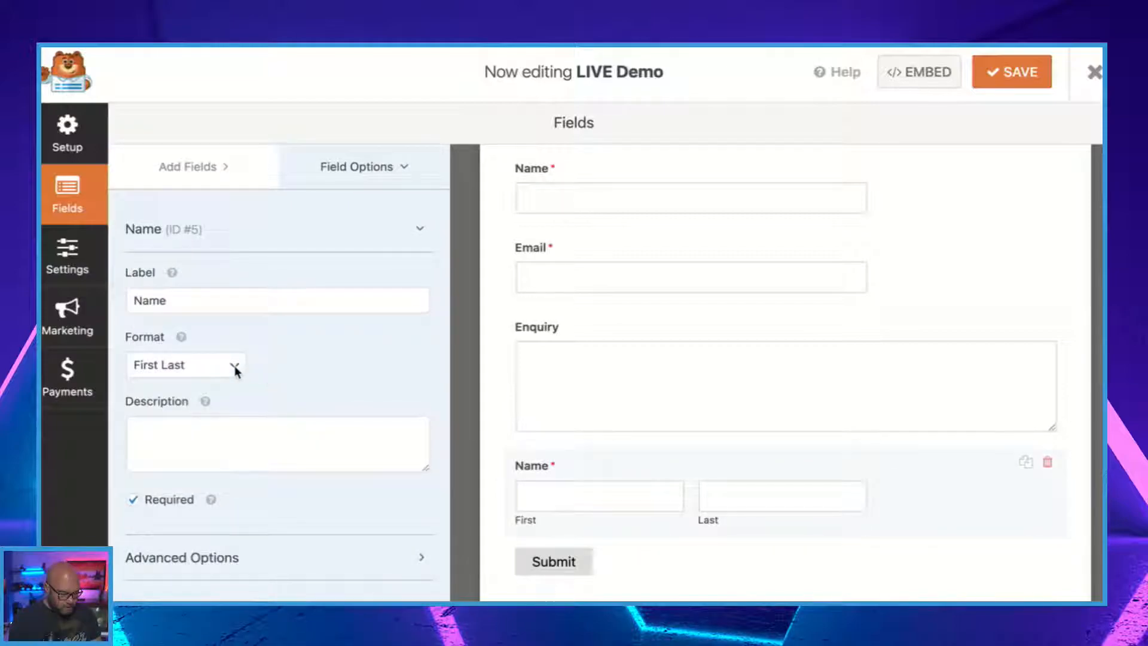
pyautogui.click(185, 366)
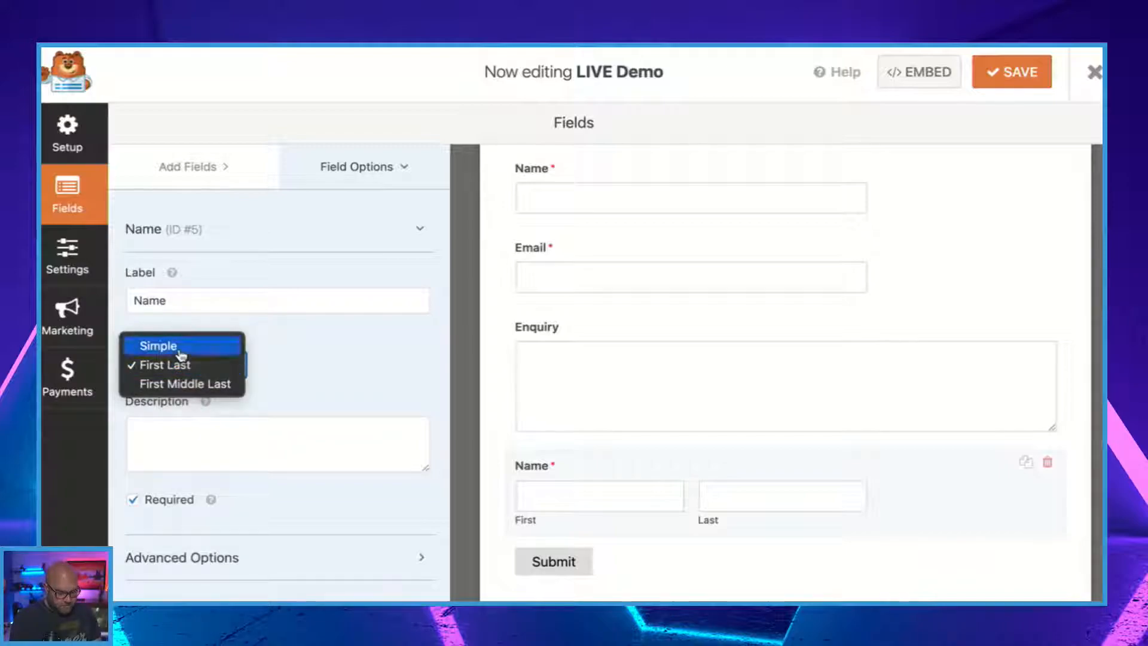
pyautogui.click(181, 347)
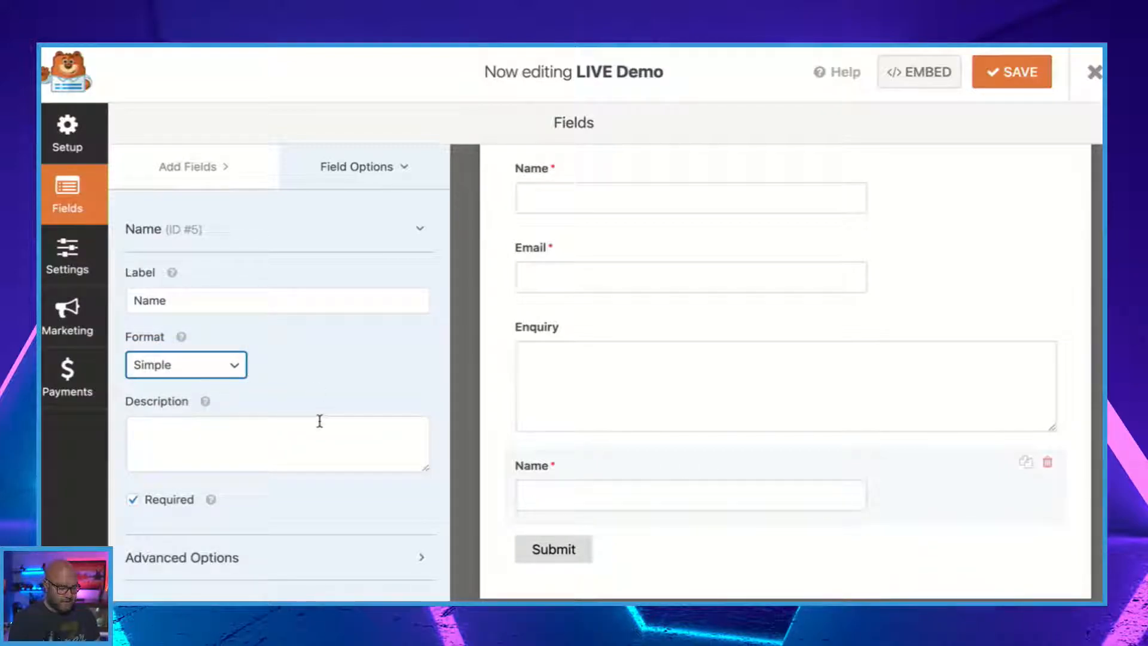
# Delete the extra Name field below Enquiry from the form.
pyautogui.scroll(-1, 588, 496)
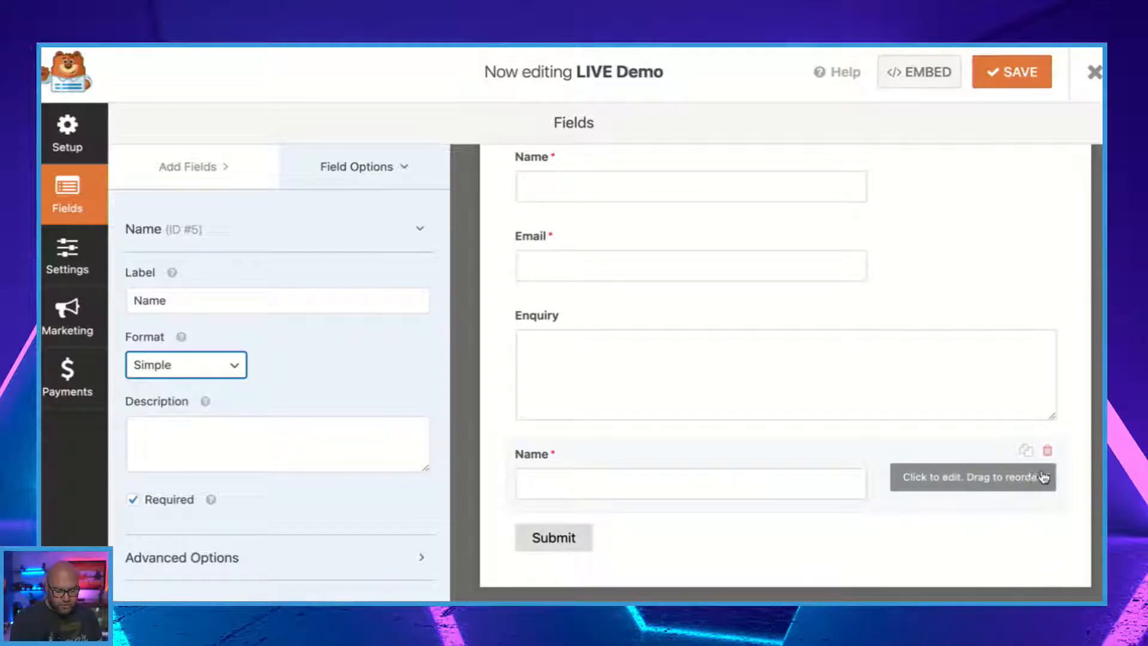
pyautogui.click(1047, 452)
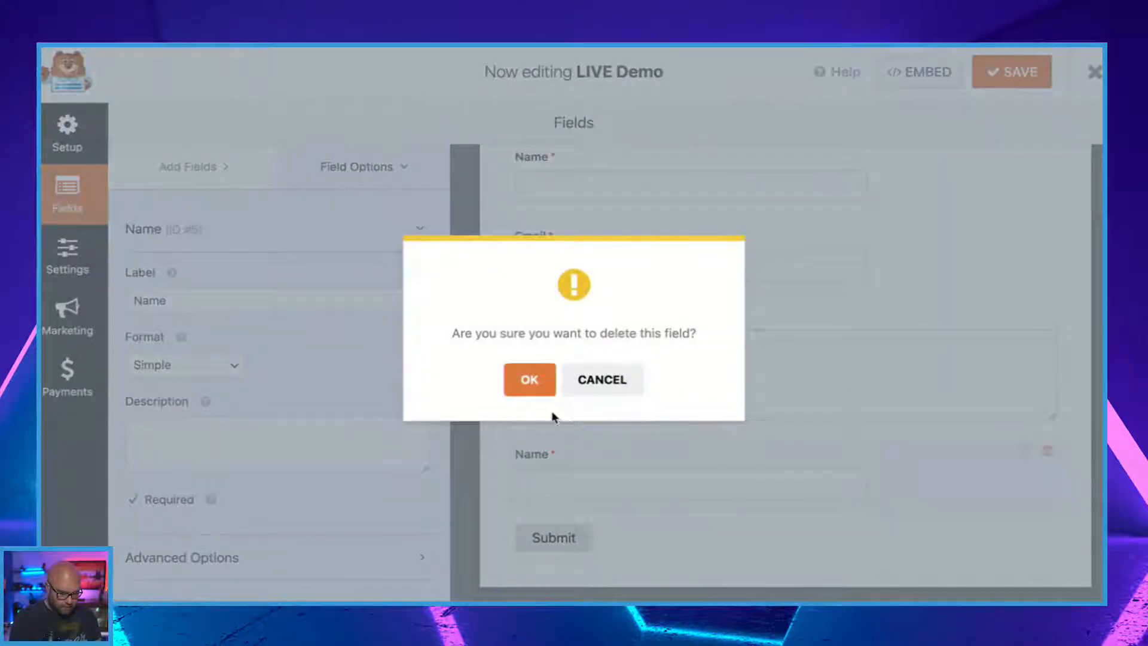
pyautogui.click(532, 388)
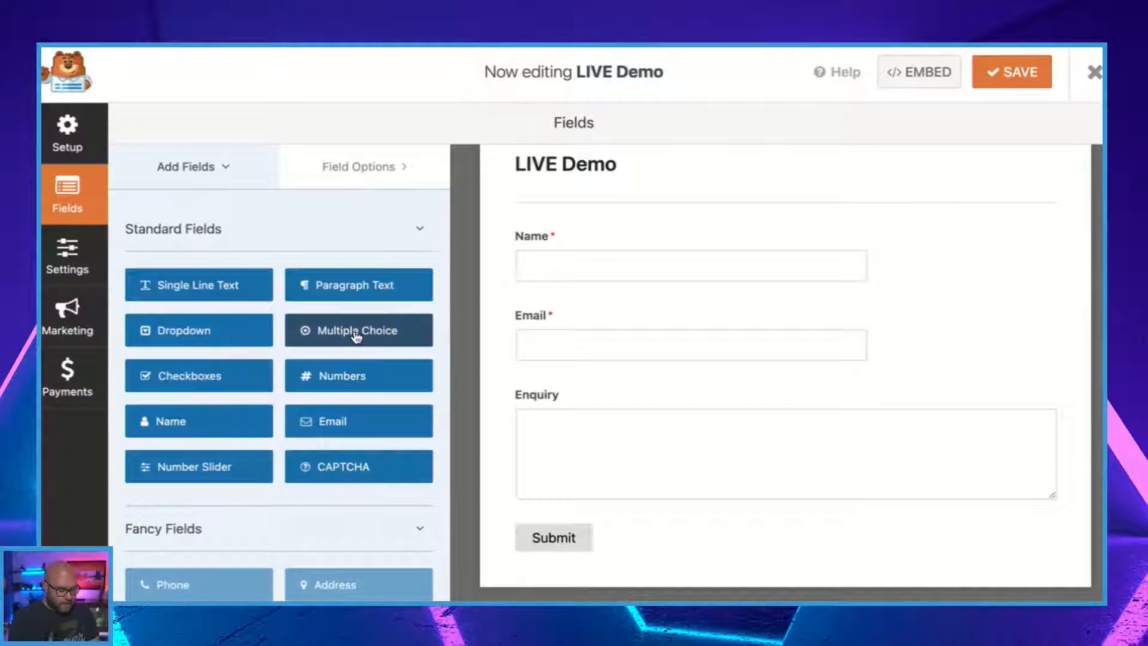
# Add a Dropdown field below Enquiry and rename its first choice to Product 1.
pyautogui.click(199, 338)
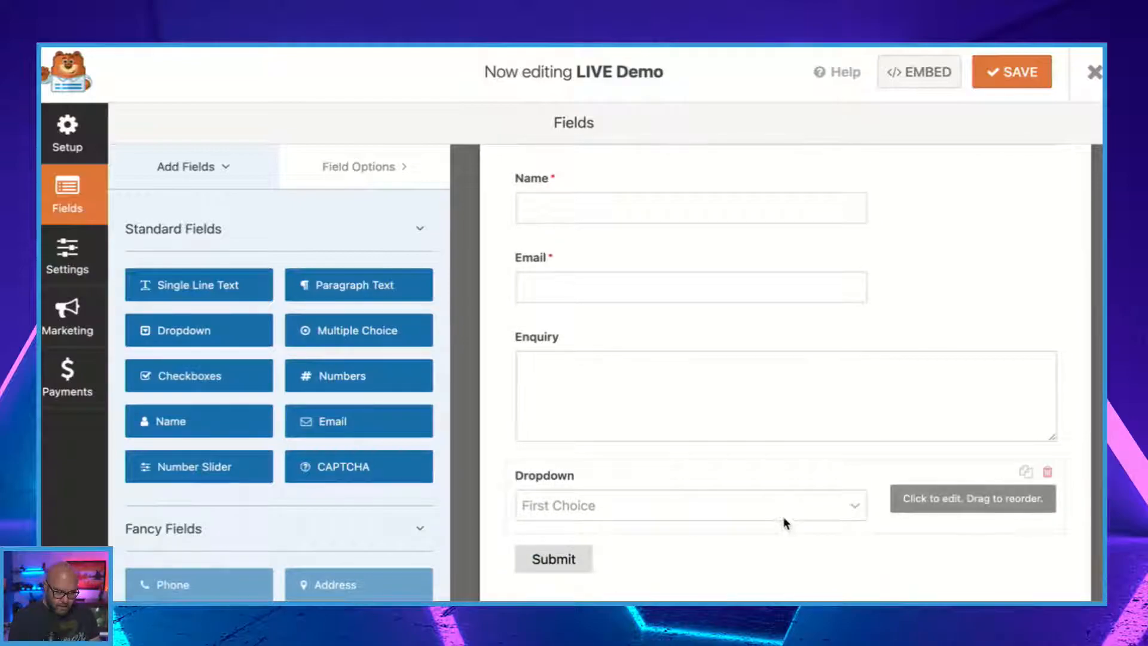
pyautogui.click(784, 517)
pyautogui.click(257, 366)
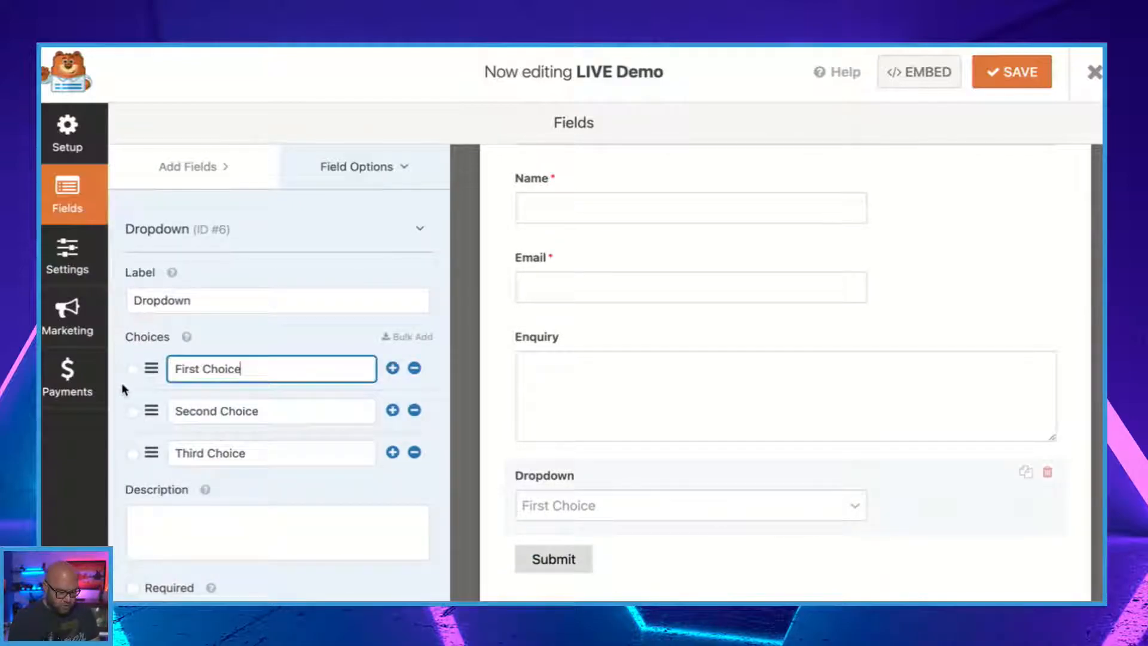
pyautogui.moveTo(277, 367); pyautogui.dragTo(151, 372)
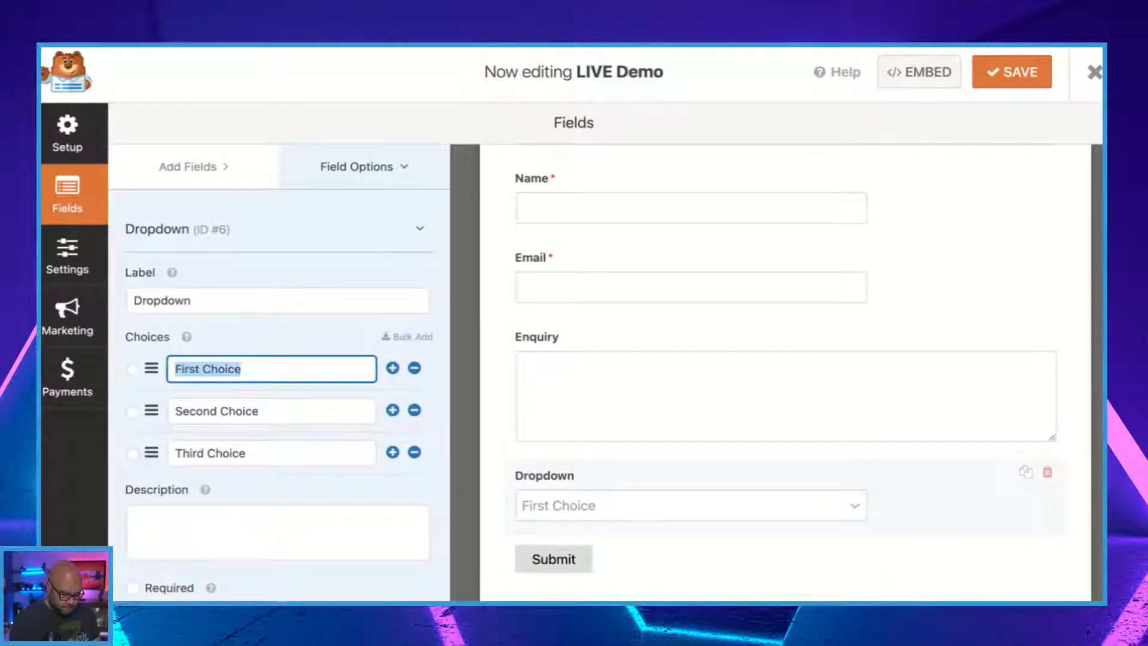
pyautogui.write('Product 1')
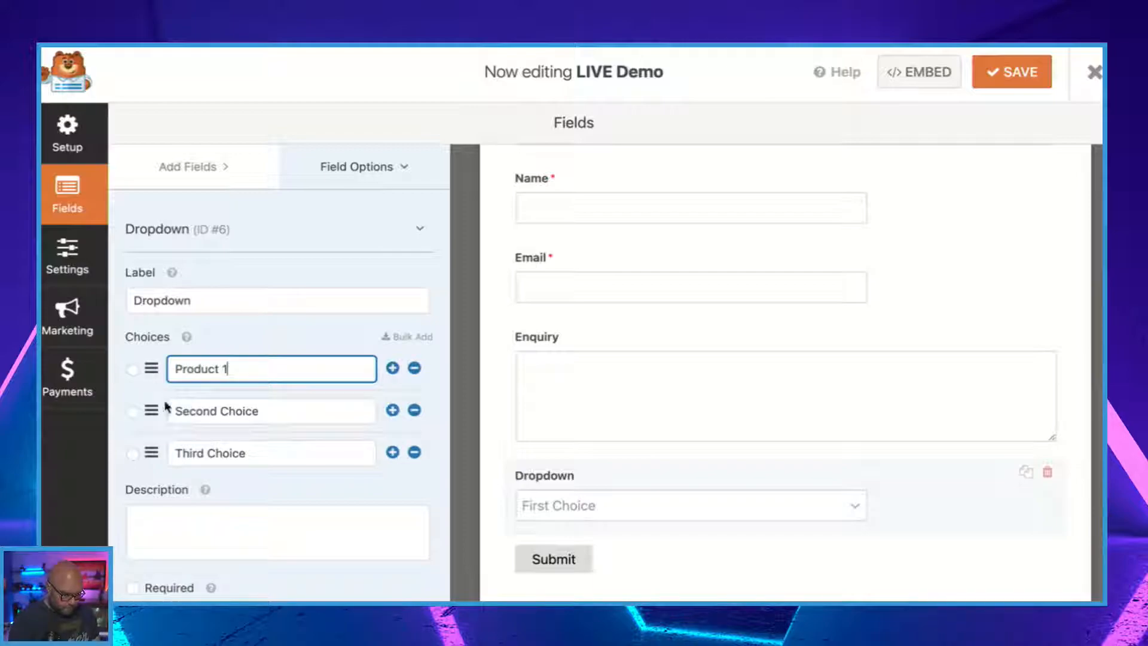
# Rename the dropdown's second and third choices to Product 2 and Product 3.
pyautogui.moveTo(282, 417); pyautogui.dragTo(173, 397)
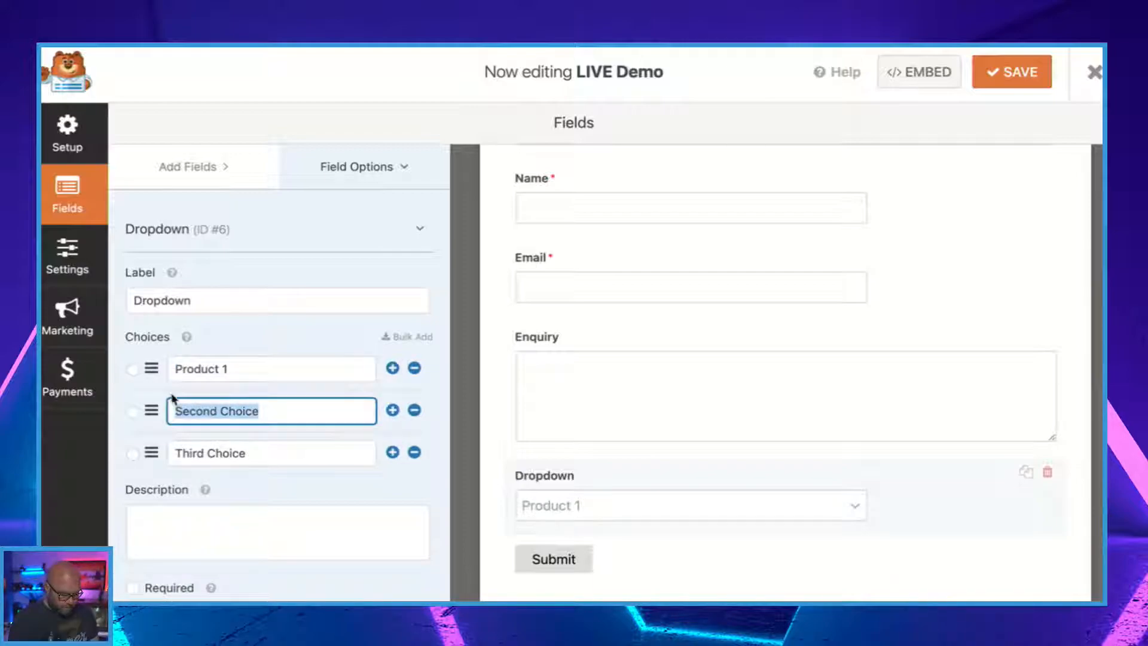
pyautogui.write('Product')
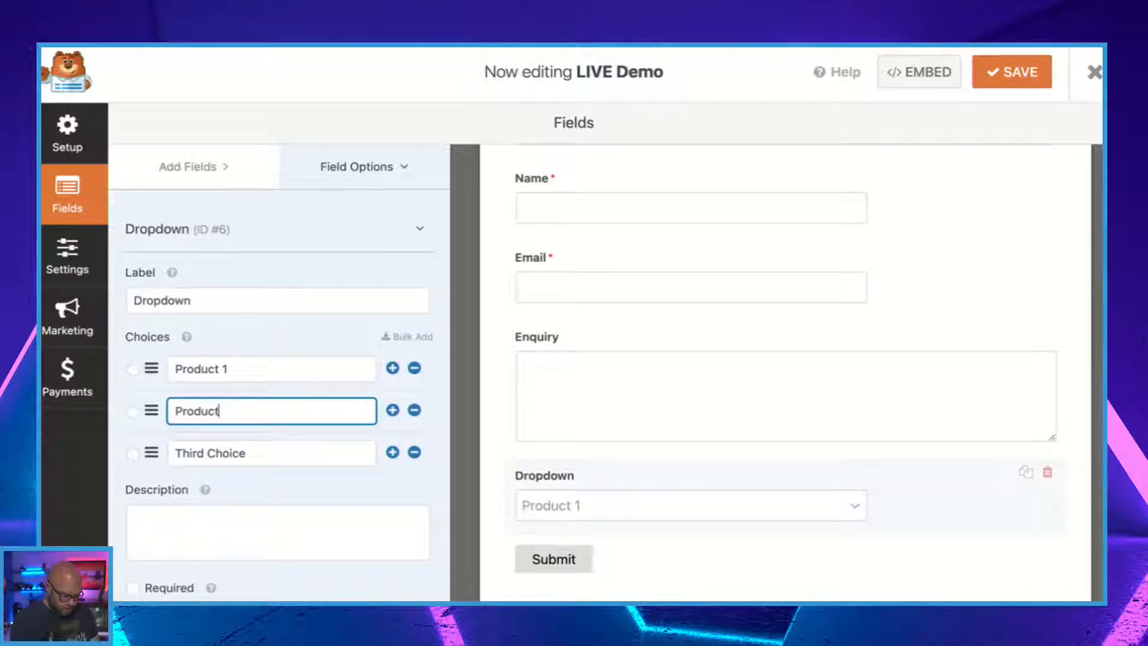
pyautogui.write(' 2')
pyautogui.moveTo(271, 461); pyautogui.dragTo(146, 450)
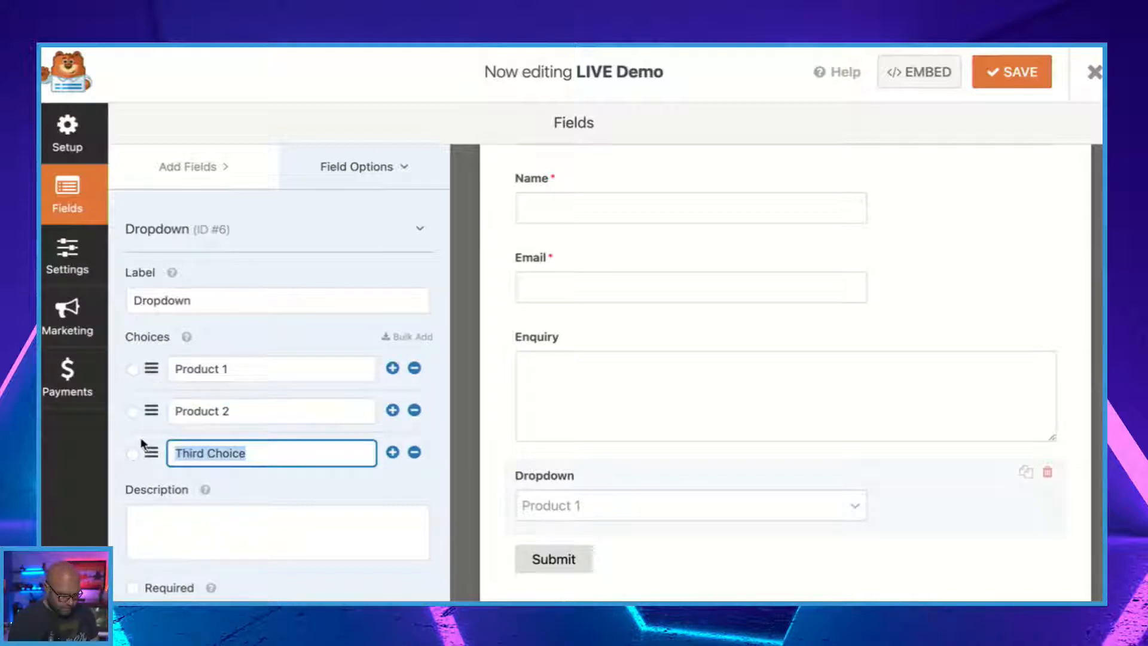
pyautogui.write('Product 3')
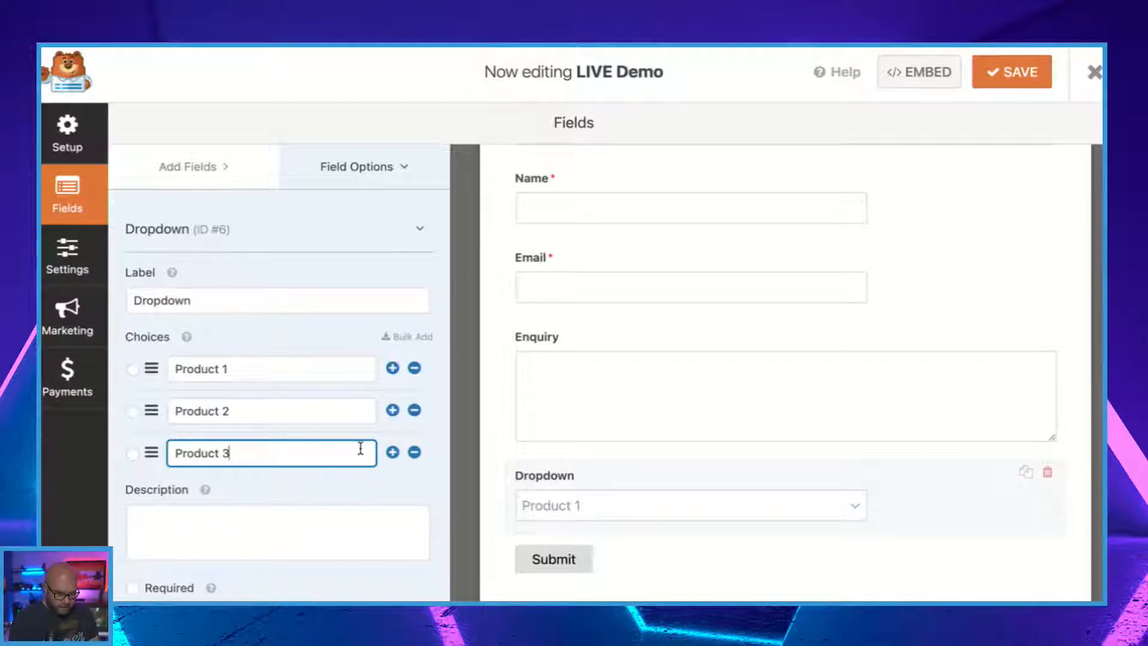
pyautogui.scroll(-1, 395, 449)
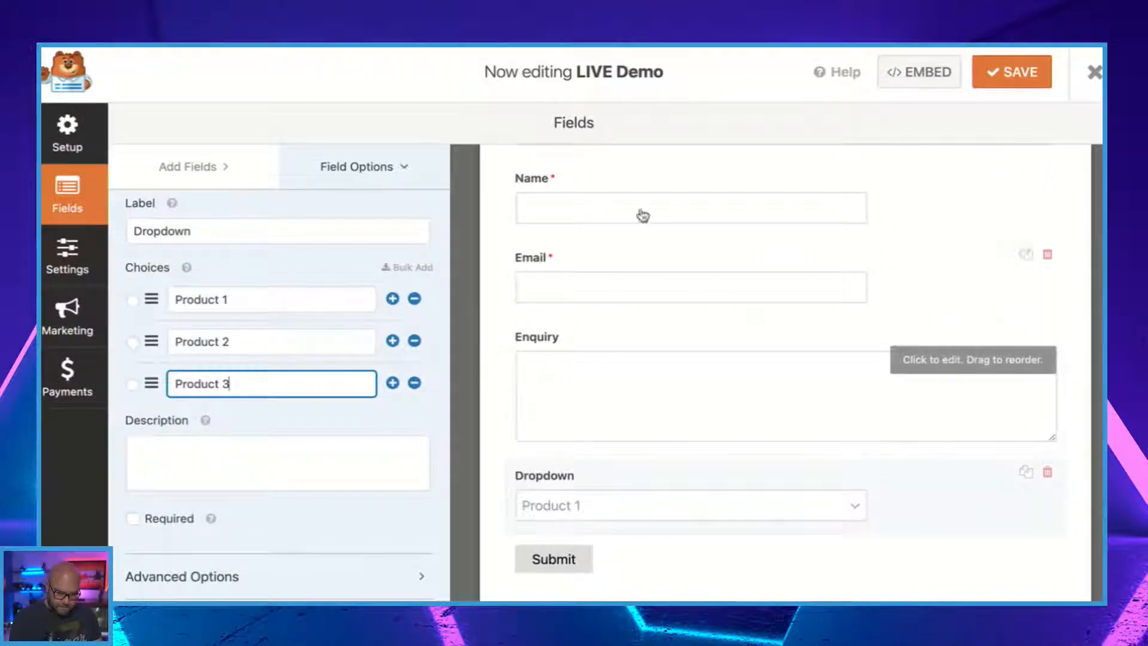
# Save the LIVE Demo form and close the form builder.
pyautogui.click(1022, 71)
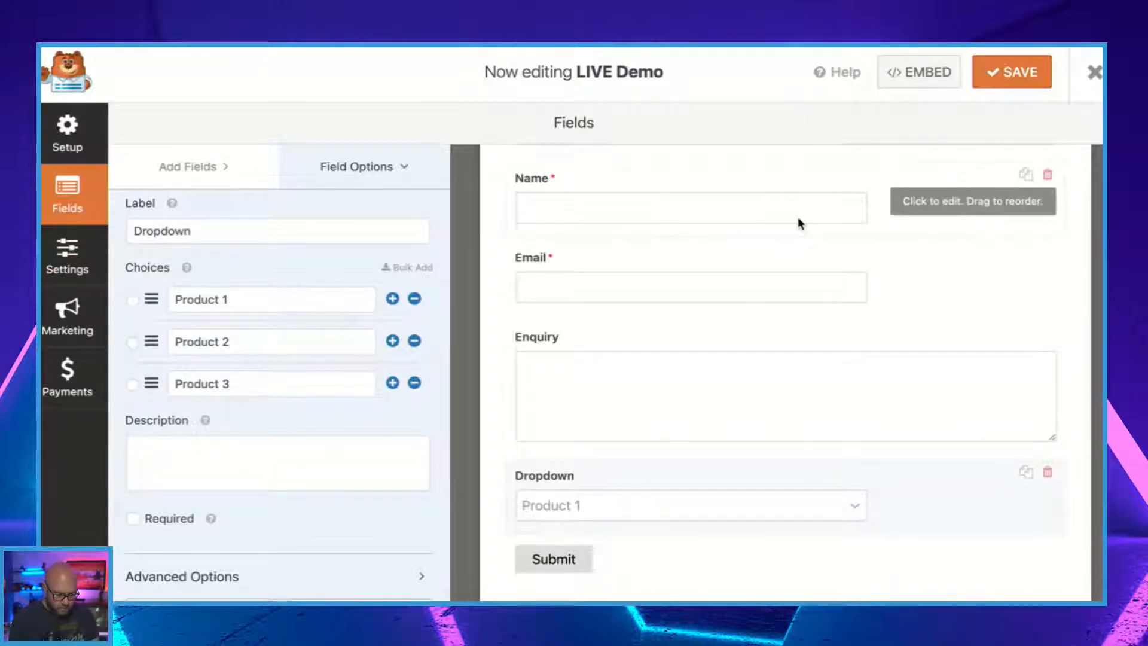
pyautogui.scroll(-1, 798, 216)
pyautogui.scroll(5, 798, 217)
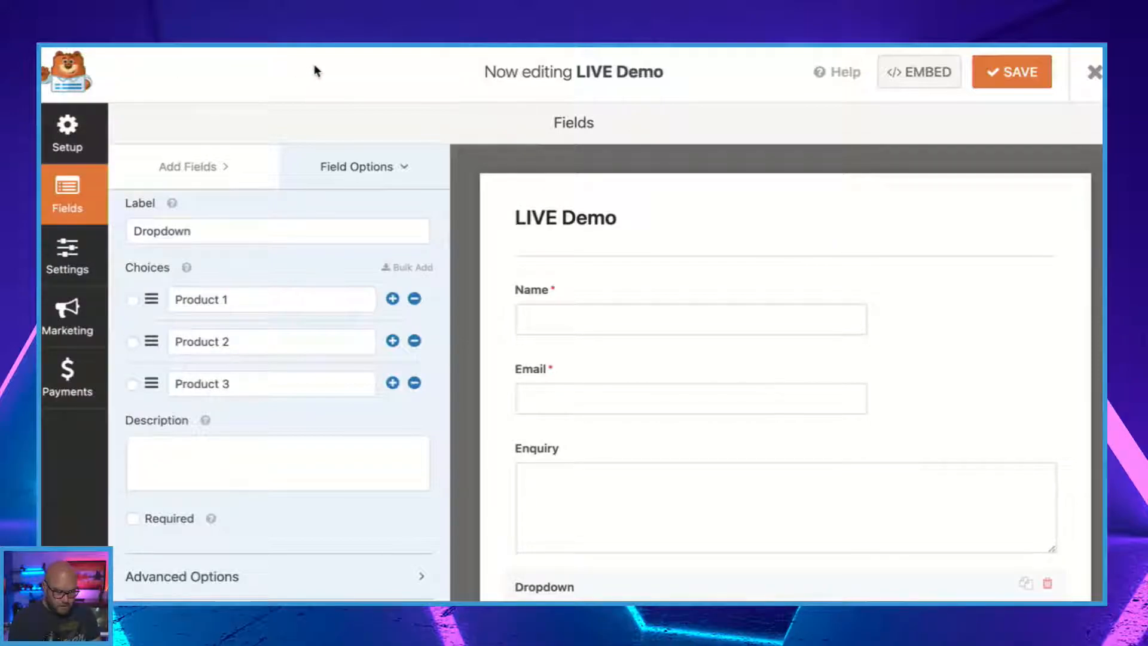
pyautogui.click(1095, 73)
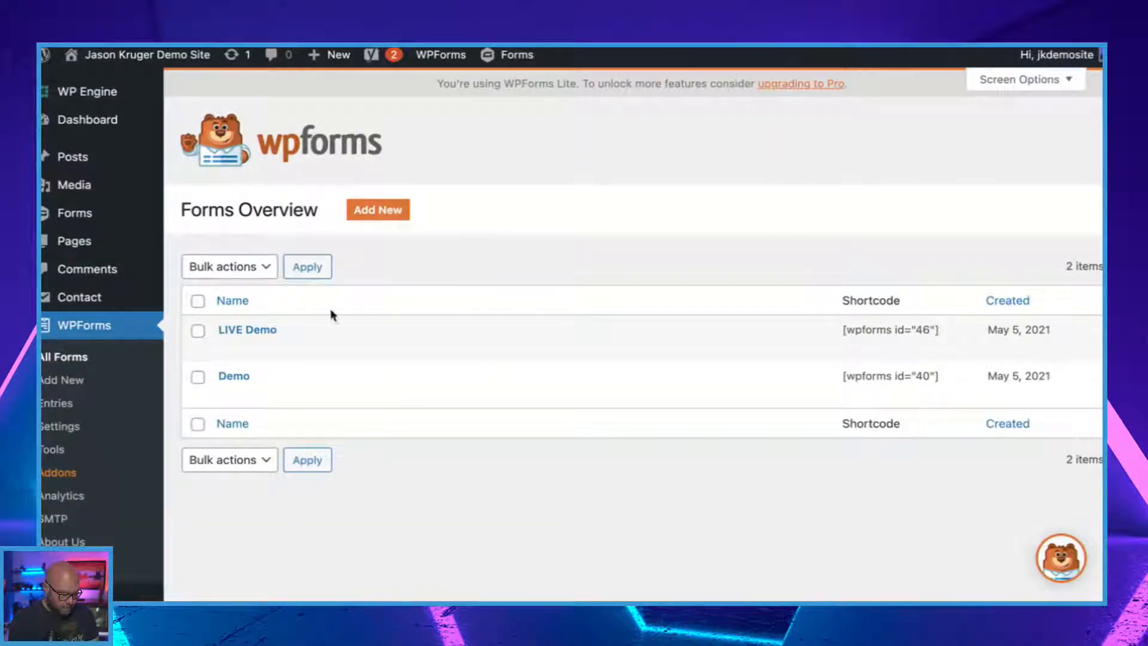
# Open the WP Forms Demo page for editing from the list of all pages.
pyautogui.moveTo(146, 246)
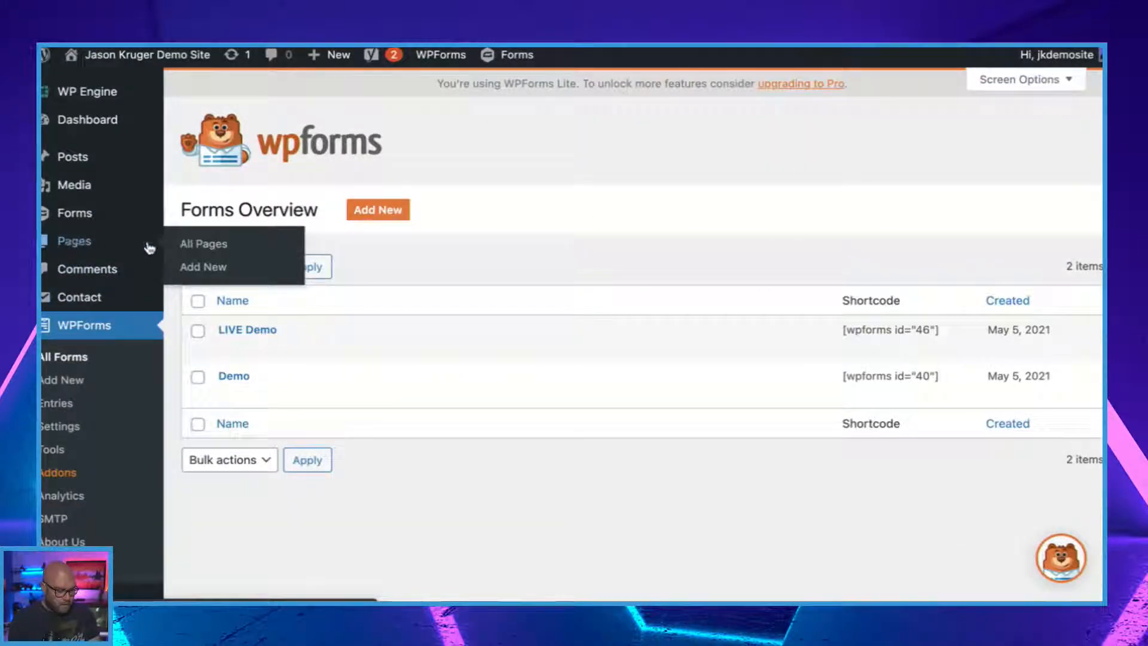
pyautogui.click(230, 247)
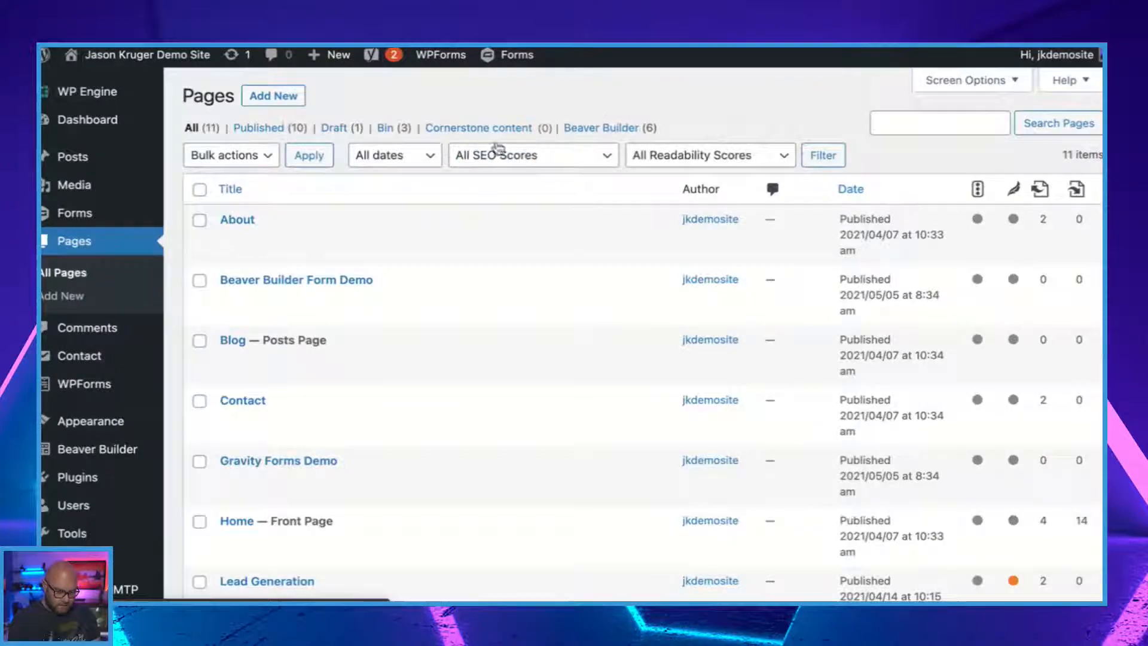
pyautogui.scroll(-7, 422, 368)
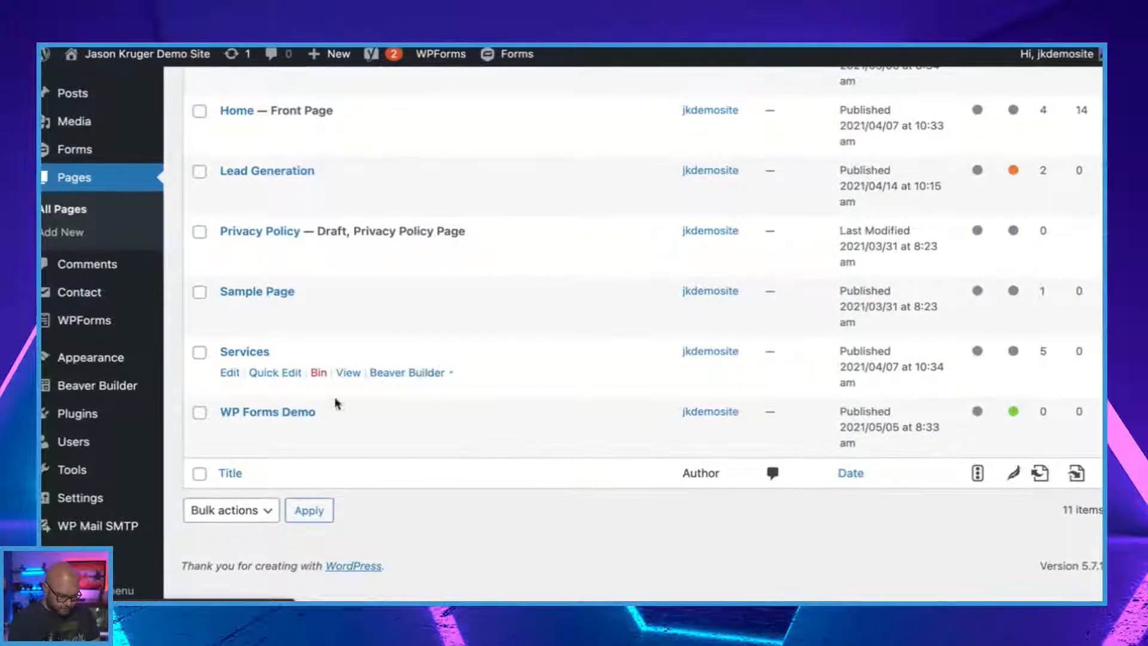
pyautogui.click(235, 436)
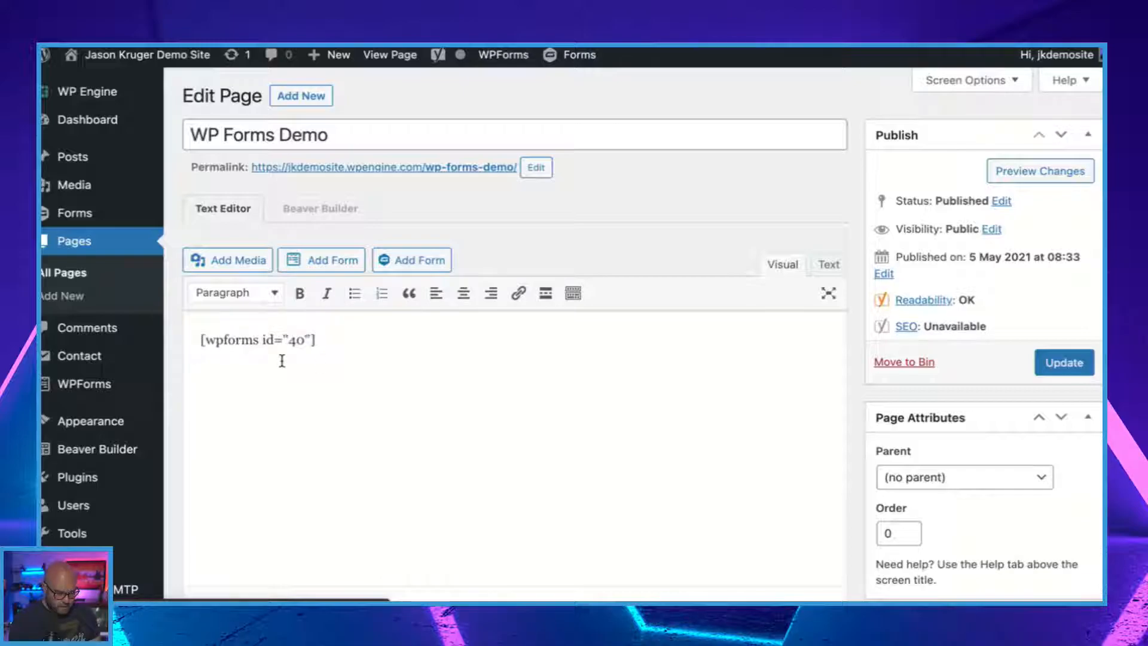
# Replace the form shortcode in the page content with the LIVE Demo form and update the page.
pyautogui.moveTo(344, 345); pyautogui.dragTo(177, 337)
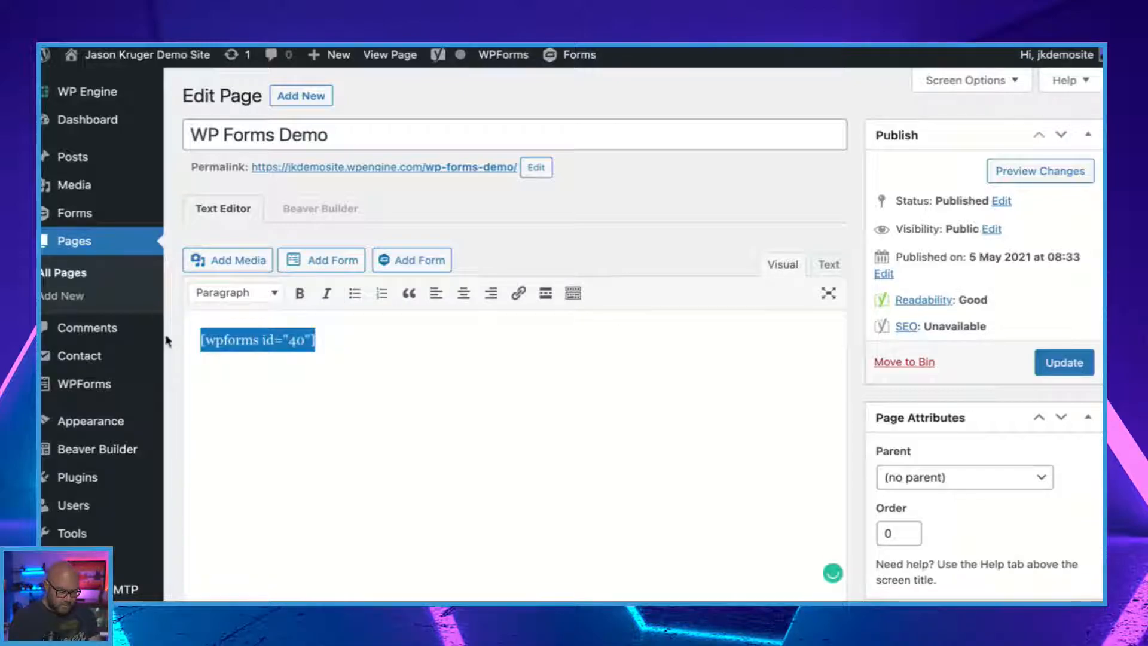
pyautogui.press('BackSpace')
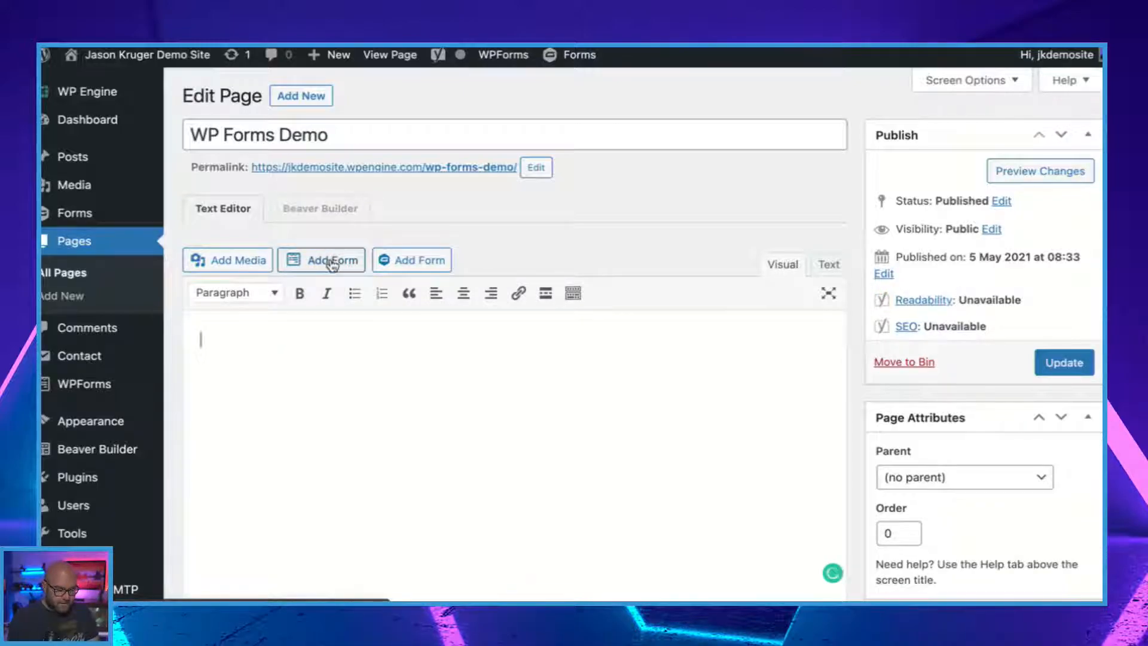
pyautogui.click(329, 261)
pyautogui.click(408, 359)
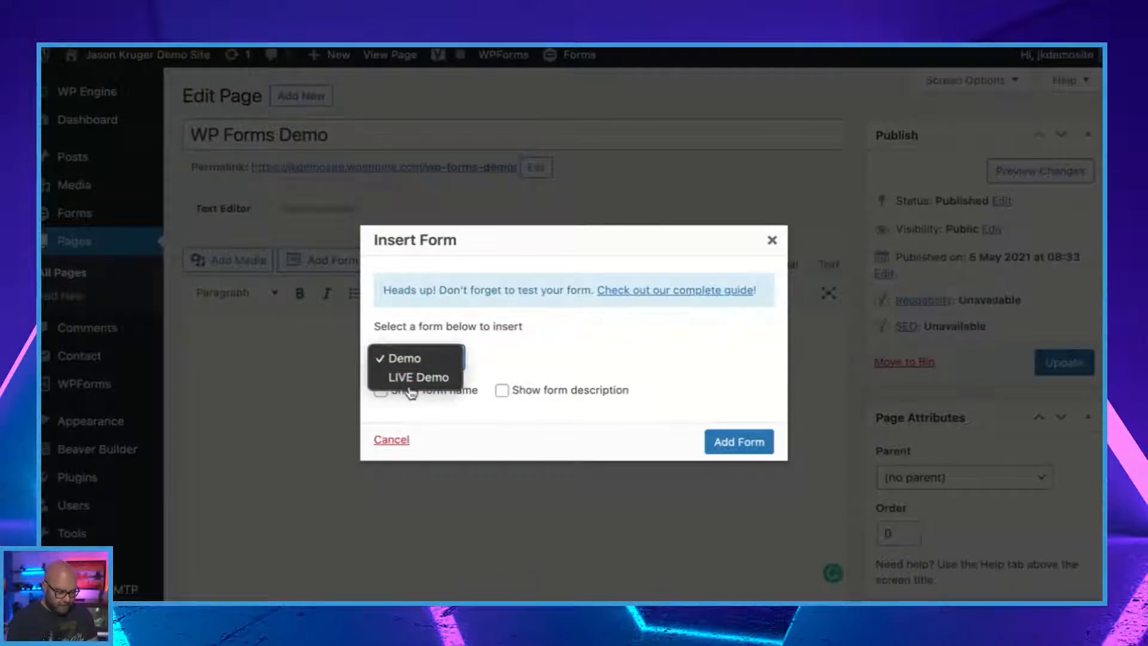
pyautogui.click(413, 378)
pyautogui.click(739, 442)
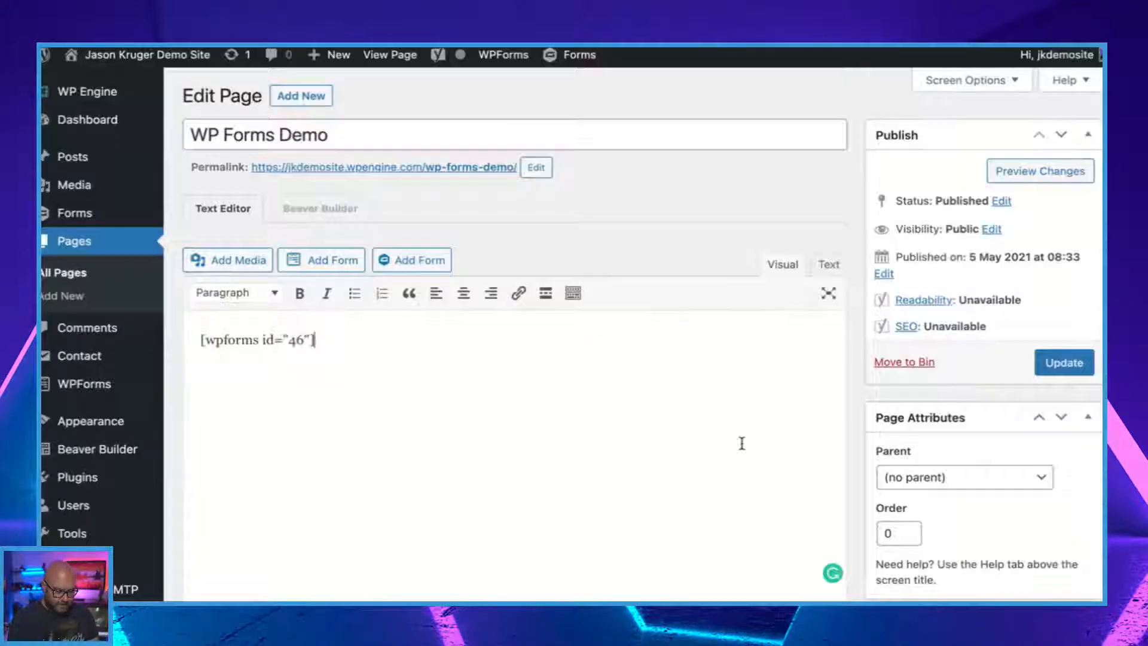
pyautogui.click(1065, 362)
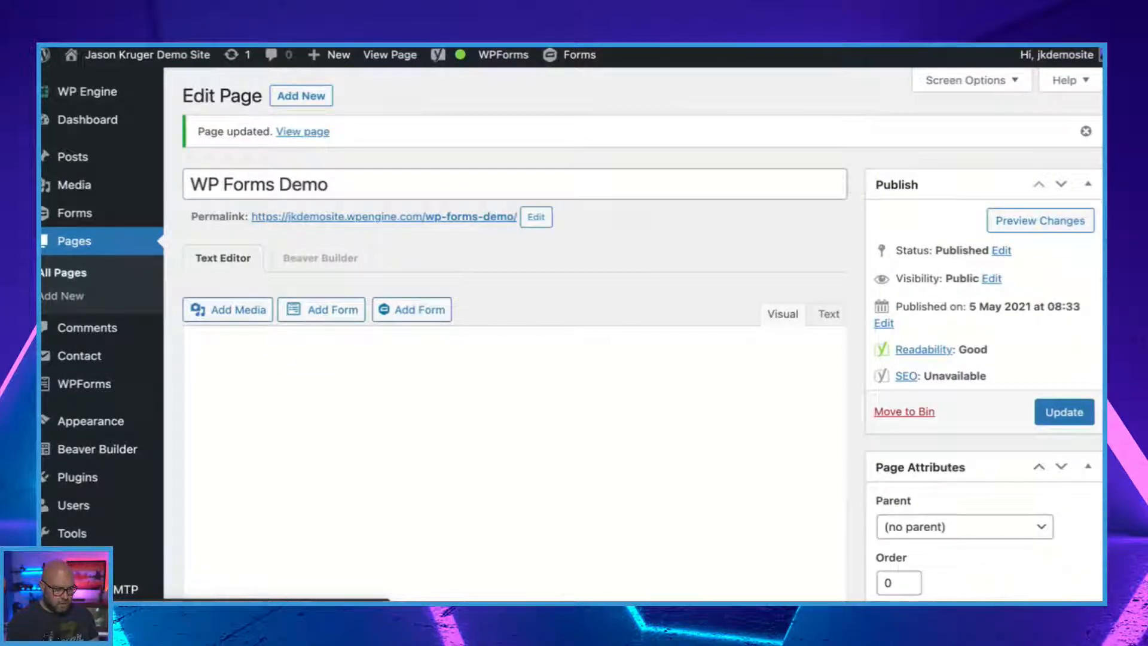
# View the published WP Forms Demo page and look through the form's fields.
pyautogui.click(718, 25)
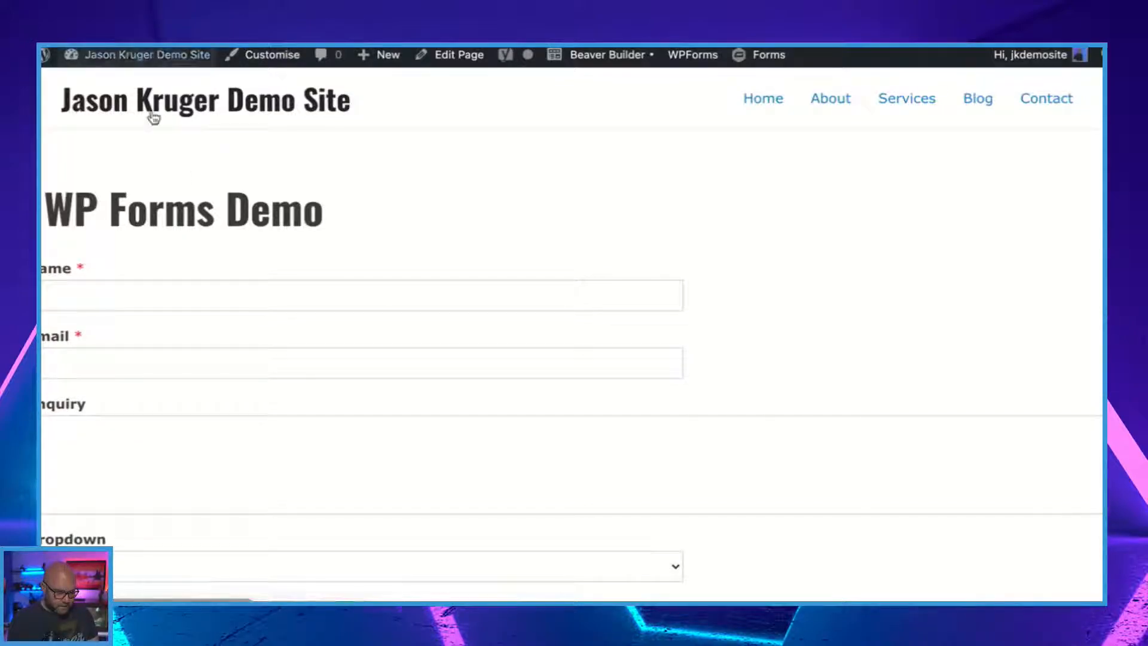
pyautogui.scroll(-2, 351, 366)
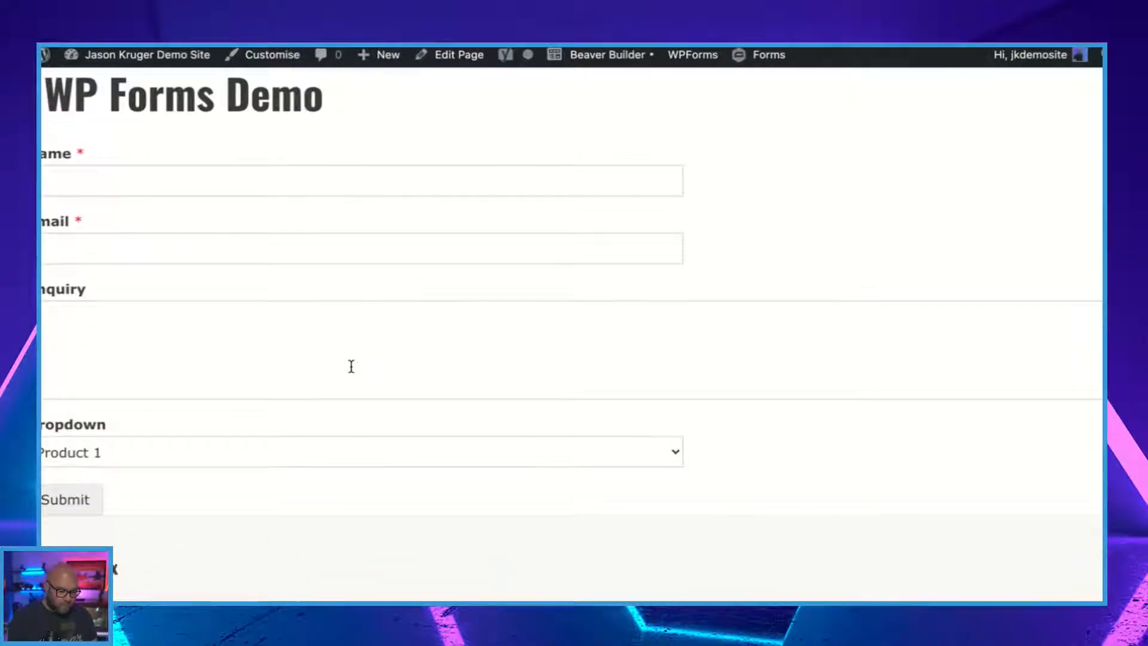
pyautogui.scroll(-1, 351, 366)
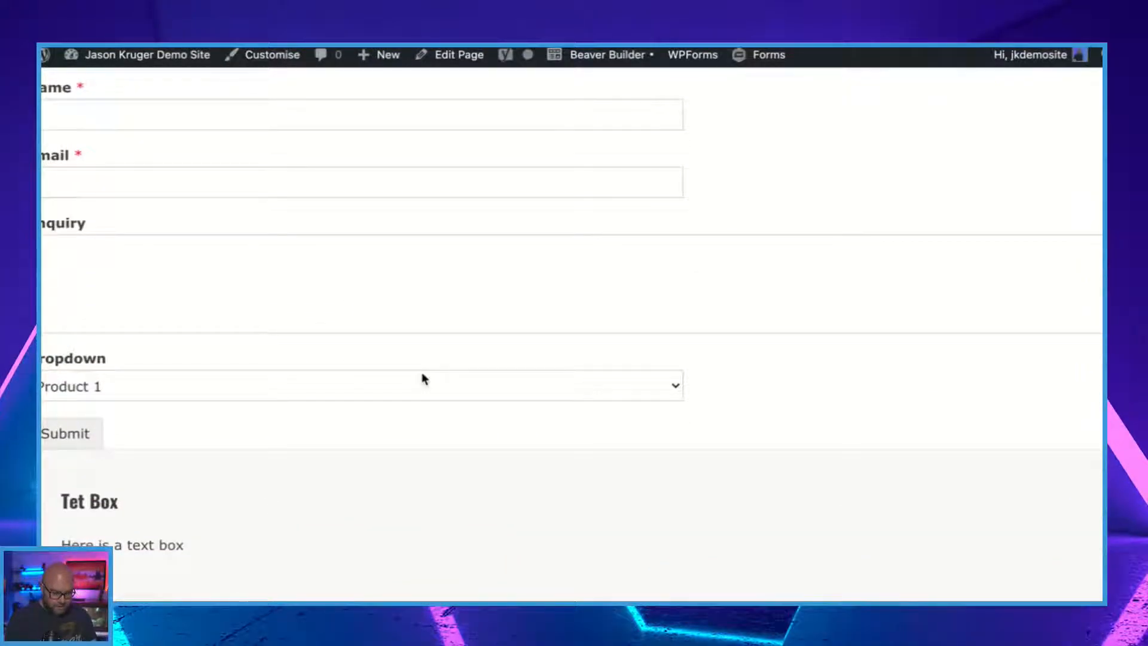
pyautogui.scroll(-1, 421, 379)
pyautogui.scroll(4, 463, 334)
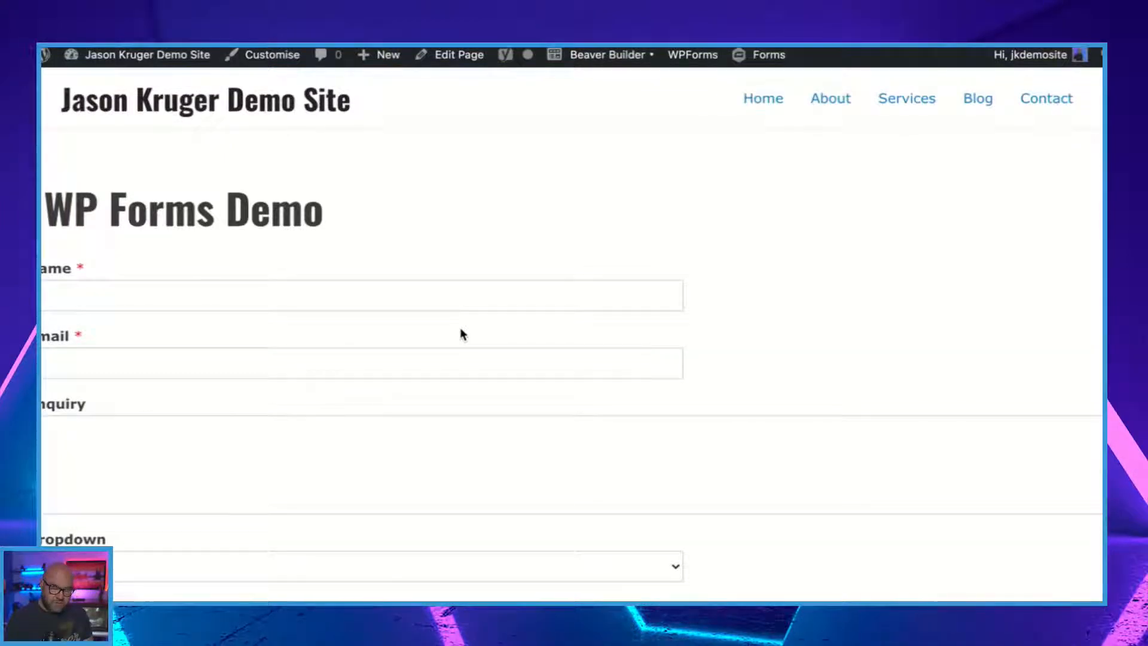
pyautogui.scroll(-4, 460, 329)
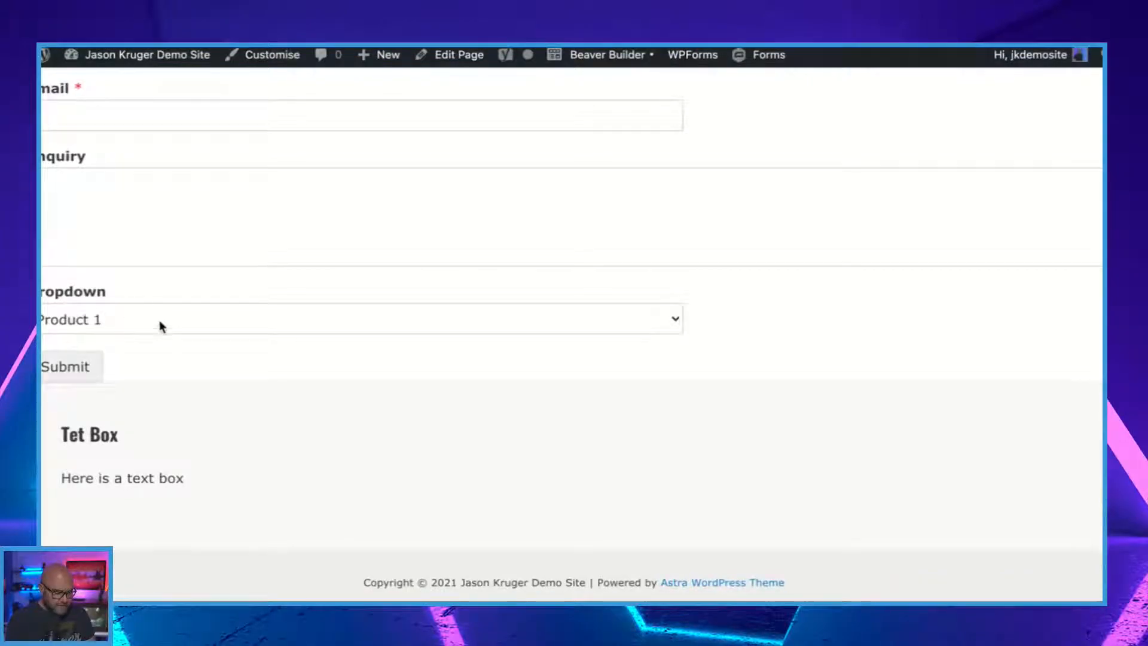
# Test the form's dropdown on the published page by choosing Product 3.
pyautogui.click(172, 321)
pyautogui.click(156, 341)
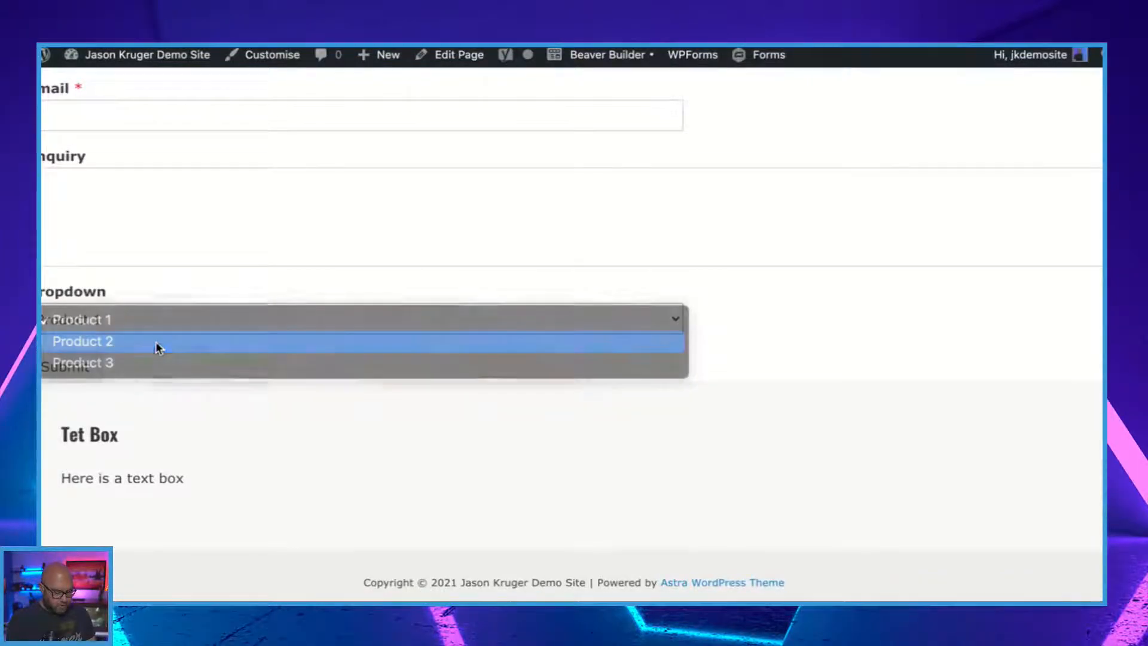
pyautogui.click(168, 329)
pyautogui.click(169, 341)
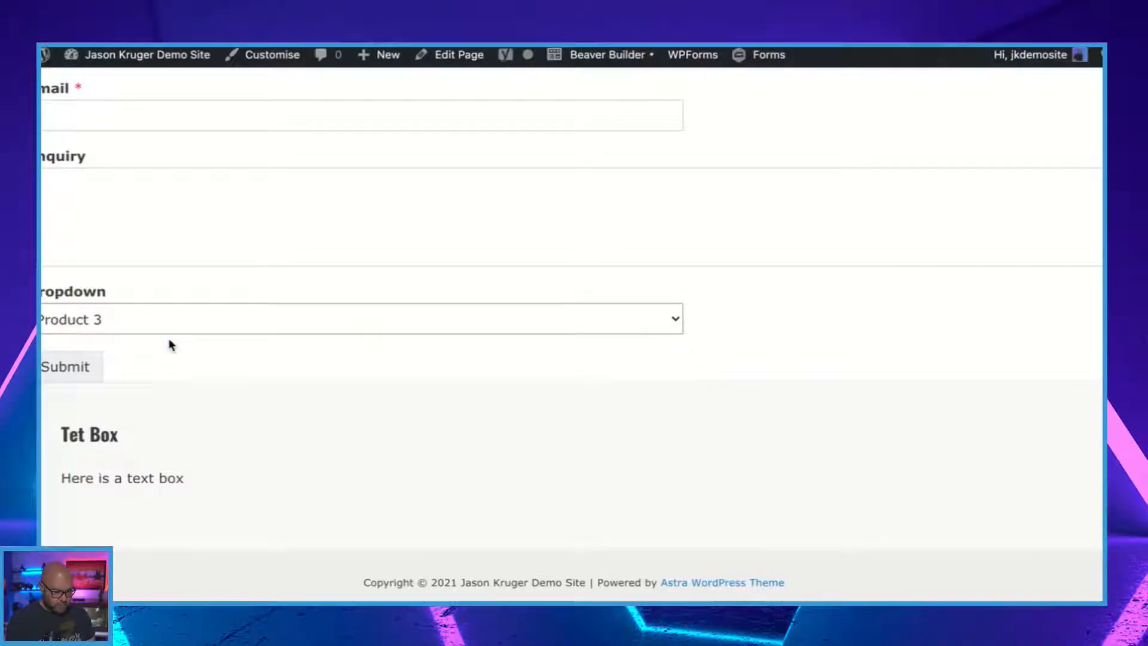
pyautogui.scroll(5, 247, 376)
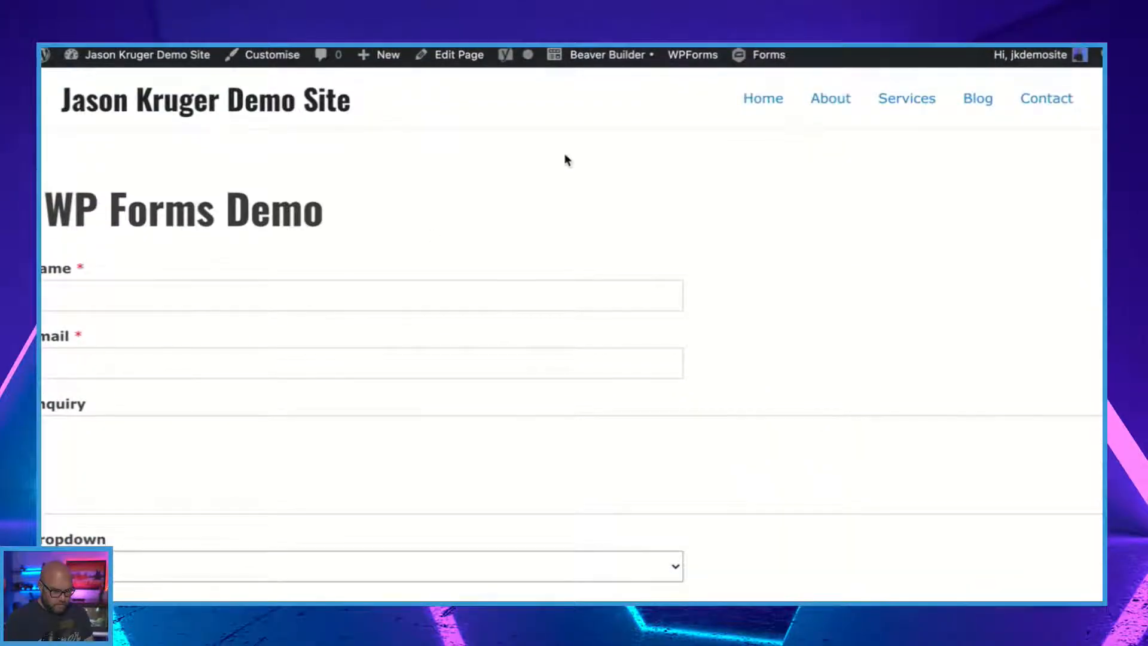
# Open the WP Forms Demo page in Beaver Builder and check the form's layout.
pyautogui.click(580, 57)
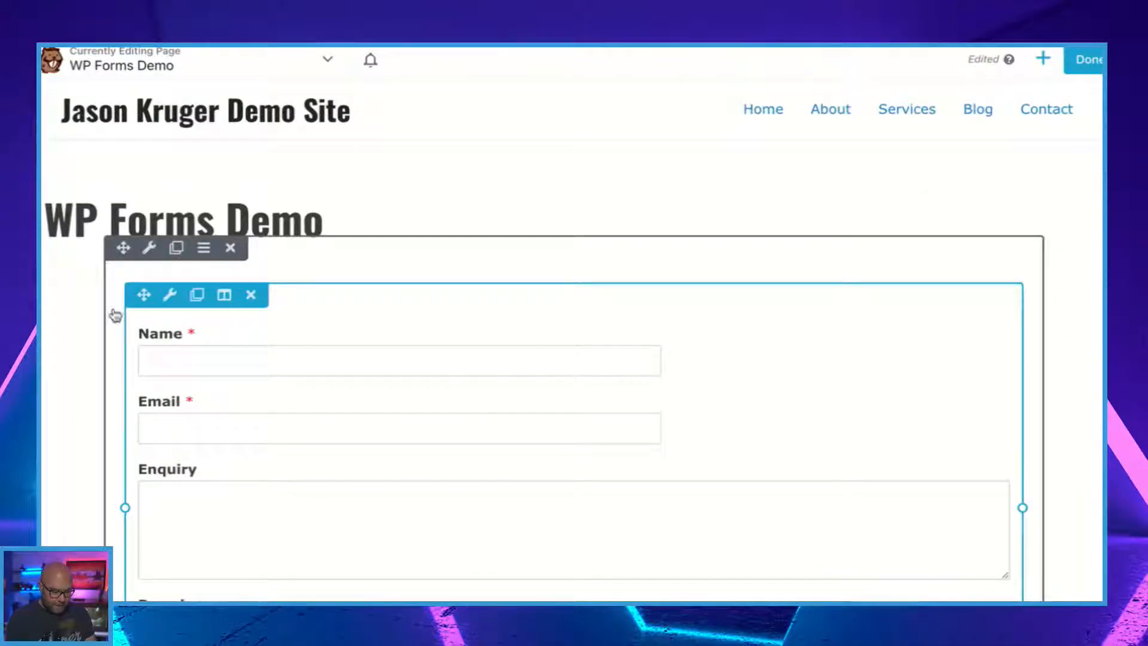
pyautogui.moveTo(264, 280)
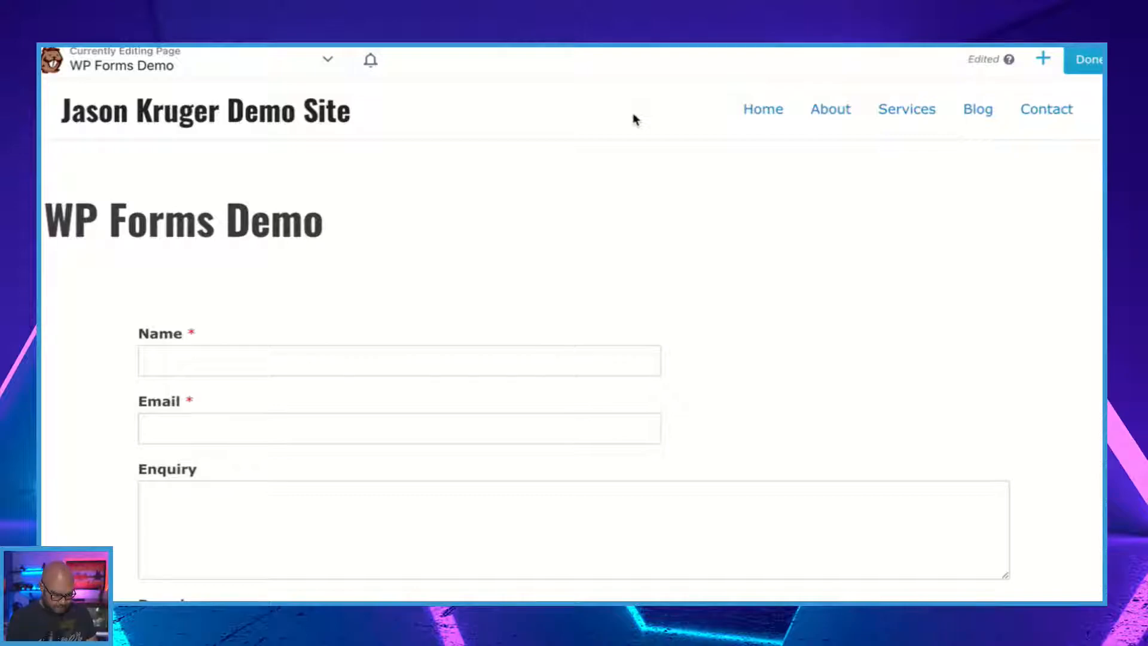
pyautogui.scroll(-2, 635, 120)
pyautogui.scroll(-3, 364, 246)
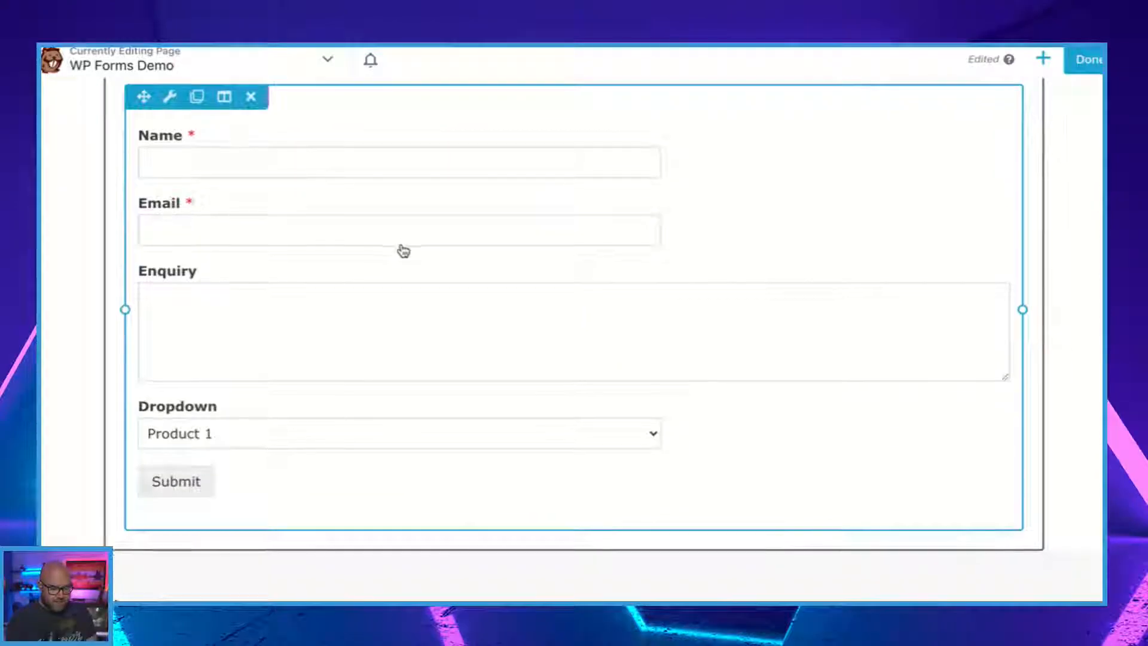
pyautogui.scroll(-1, 404, 251)
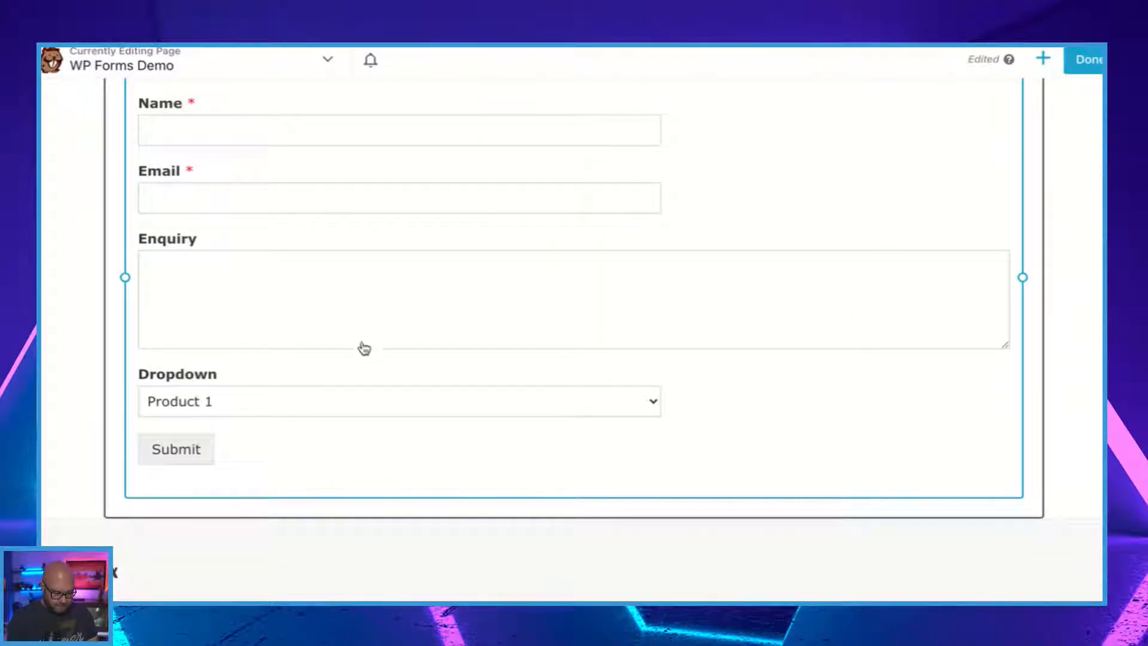
pyautogui.scroll(3, 264, 378)
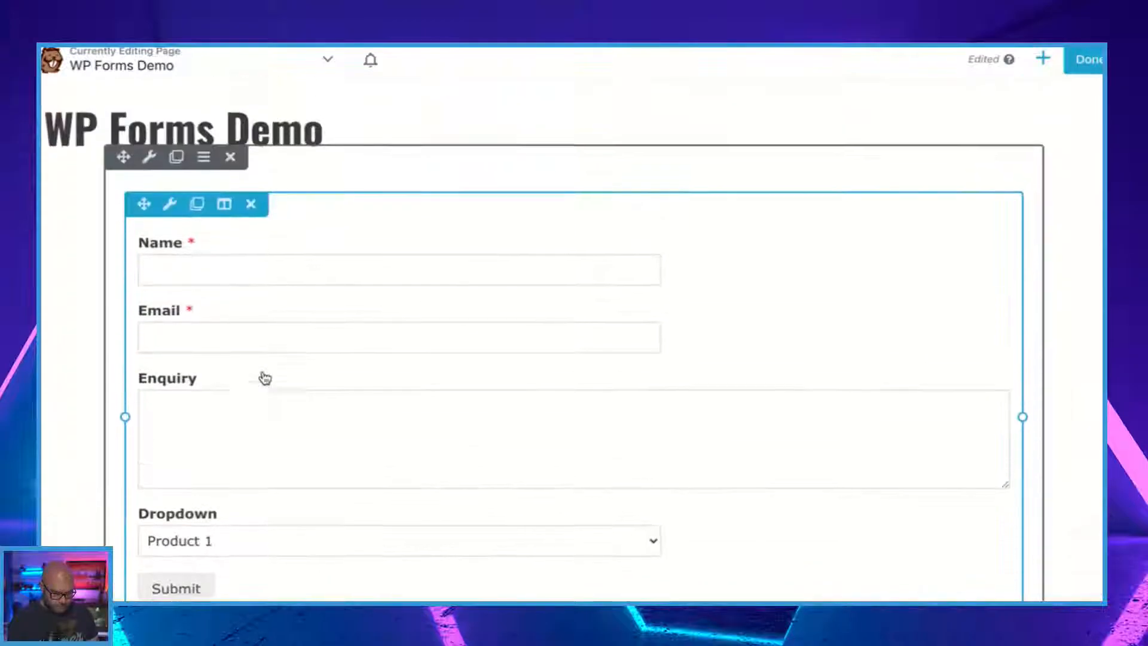
# Add a 3 Columns row layout above the form and move the form into its middle column.
pyautogui.click(1041, 61)
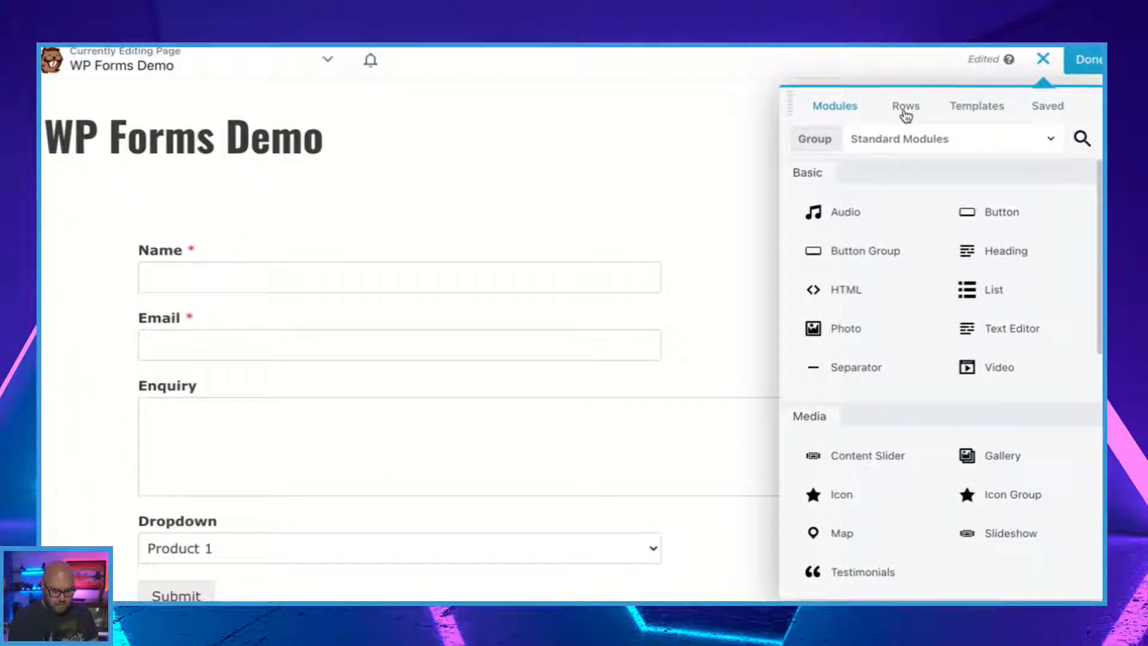
pyautogui.click(906, 107)
pyautogui.moveTo(872, 256); pyautogui.dragTo(573, 212)
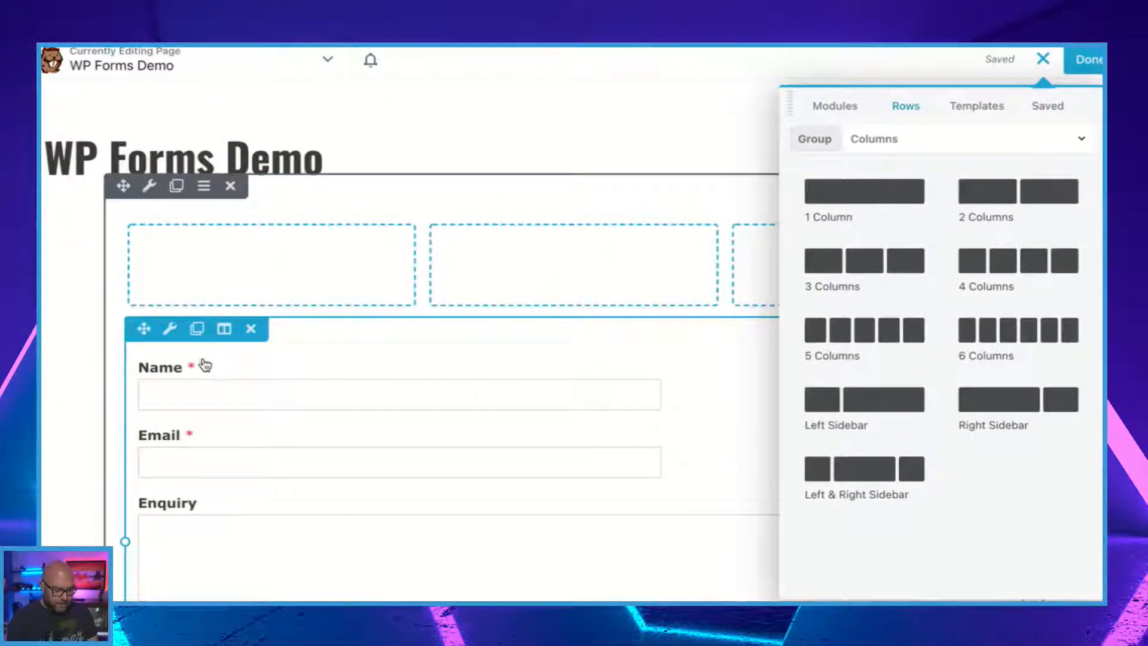
pyautogui.moveTo(144, 328); pyautogui.dragTo(525, 243)
# Narrow both empty outer columns to about half their width so the form's middle column widens.
pyautogui.moveTo(414, 263); pyautogui.dragTo(273, 263)
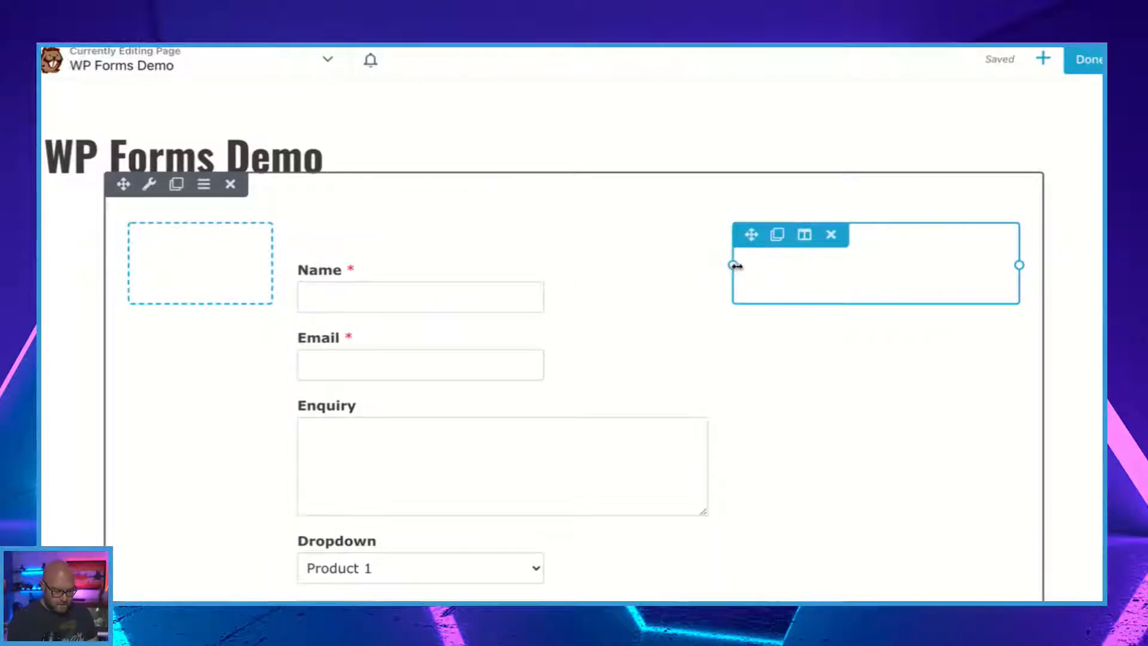
pyautogui.moveTo(736, 264); pyautogui.dragTo(871, 264)
pyautogui.scroll(-2, 725, 341)
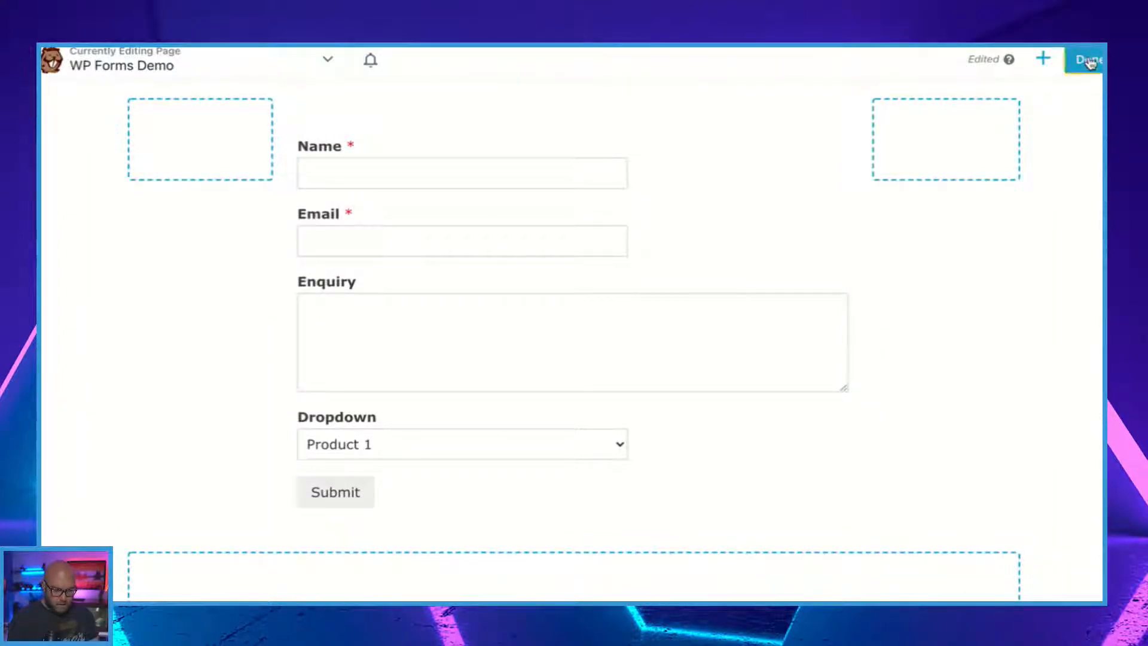
# Publish the Beaver Builder layout and view the form on the live page.
pyautogui.click(1084, 59)
pyautogui.click(1003, 60)
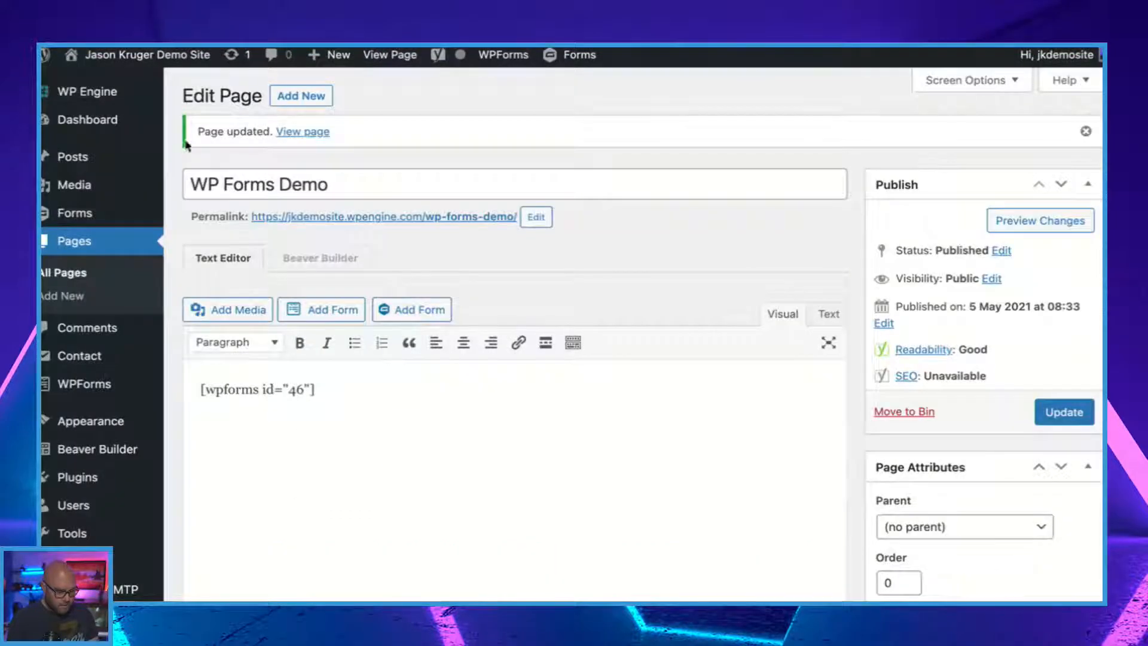
pyautogui.scroll(-1, 102, 443)
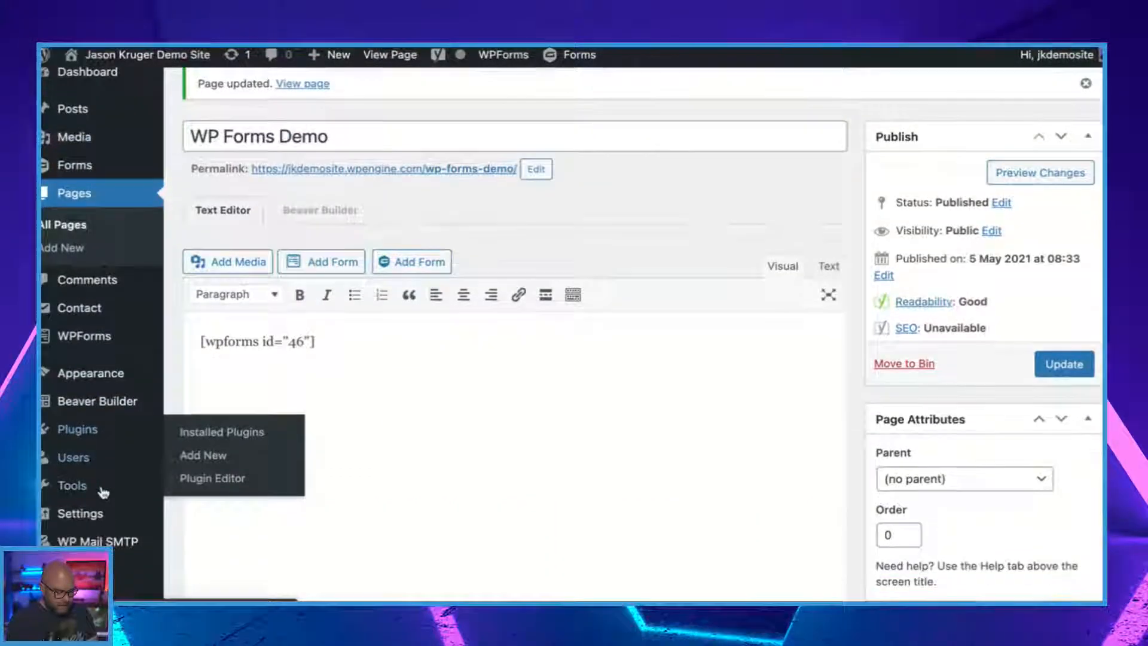
# Open the LIVE Demo form from the WPForms forms list for editing and look over its fields.
pyautogui.moveTo(112, 435)
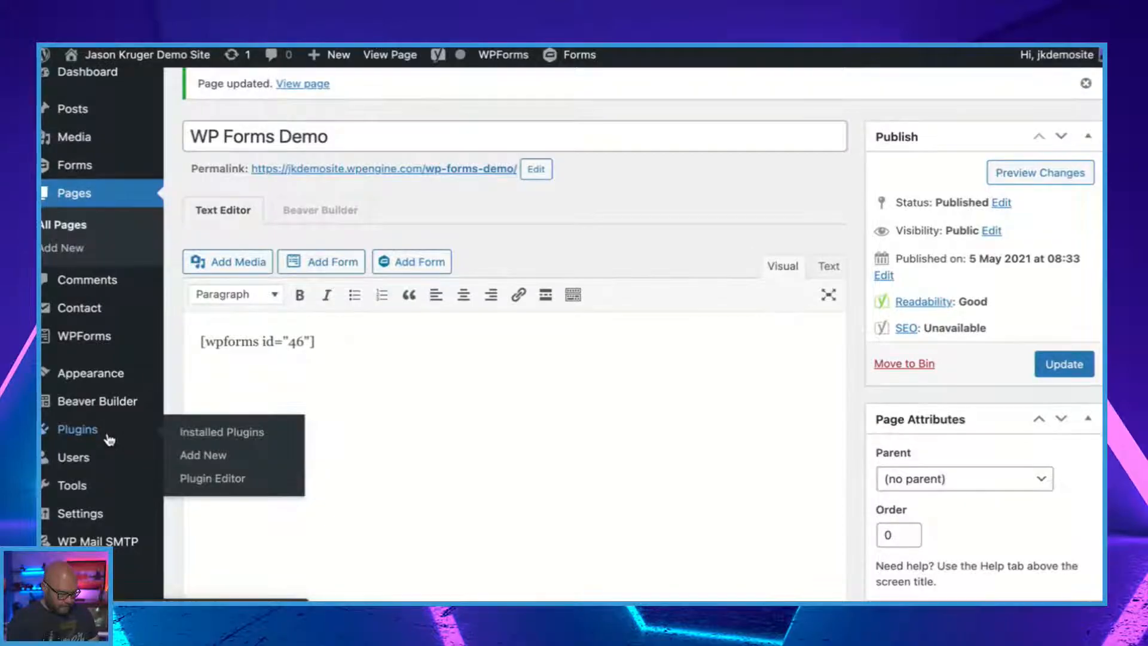
pyautogui.scroll(1, 109, 440)
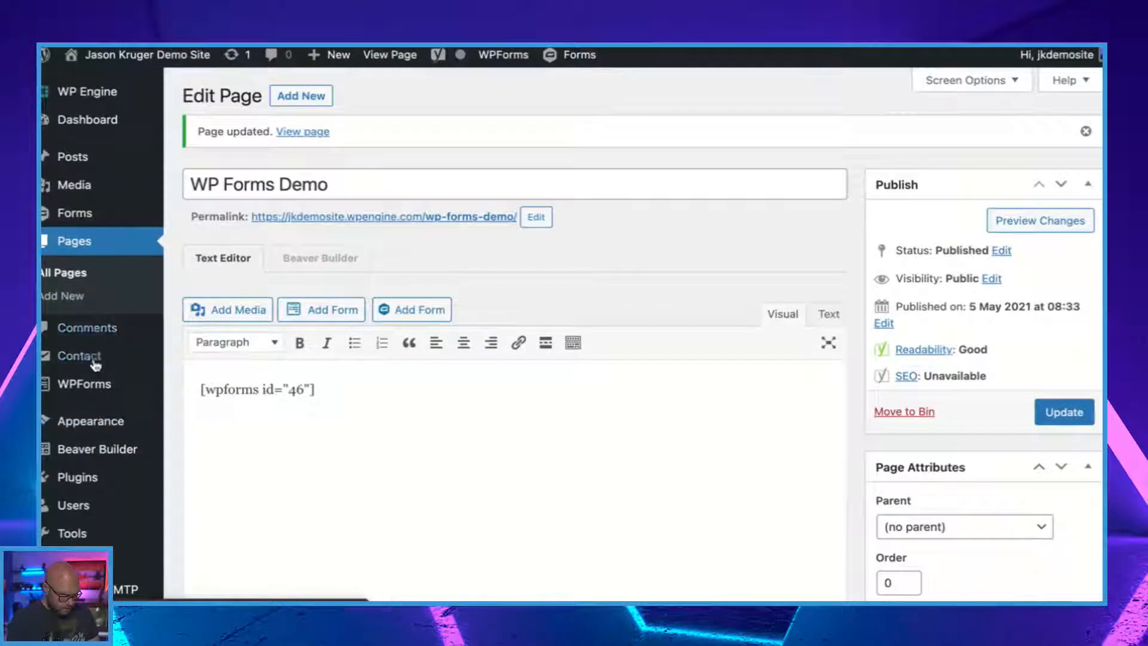
pyautogui.moveTo(96, 392)
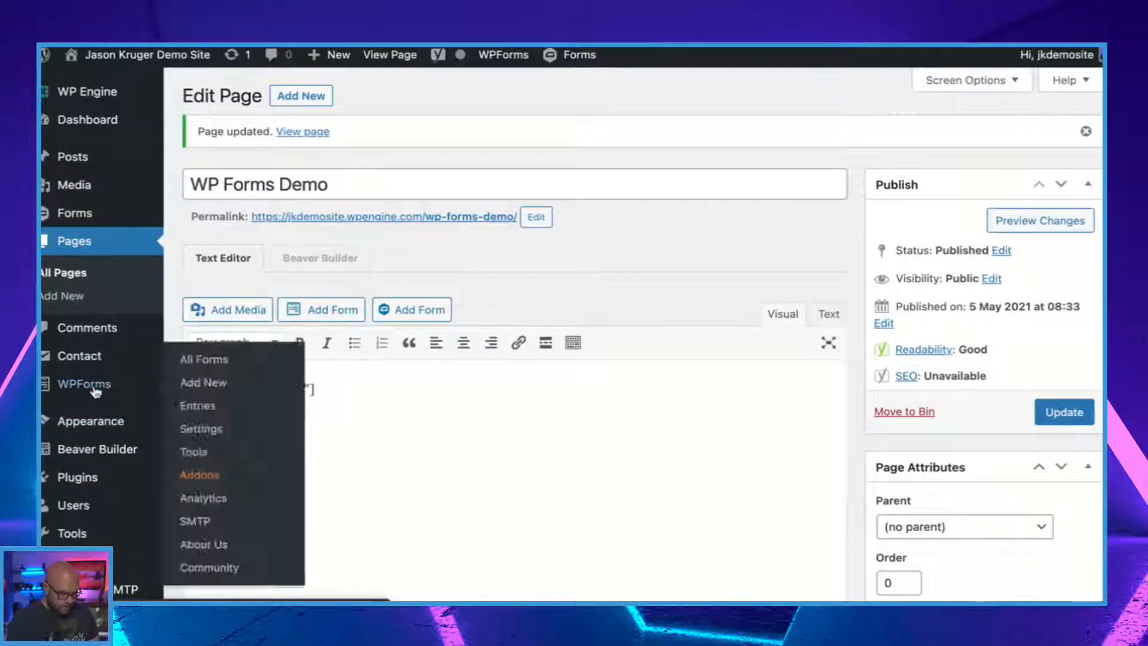
pyautogui.click(212, 360)
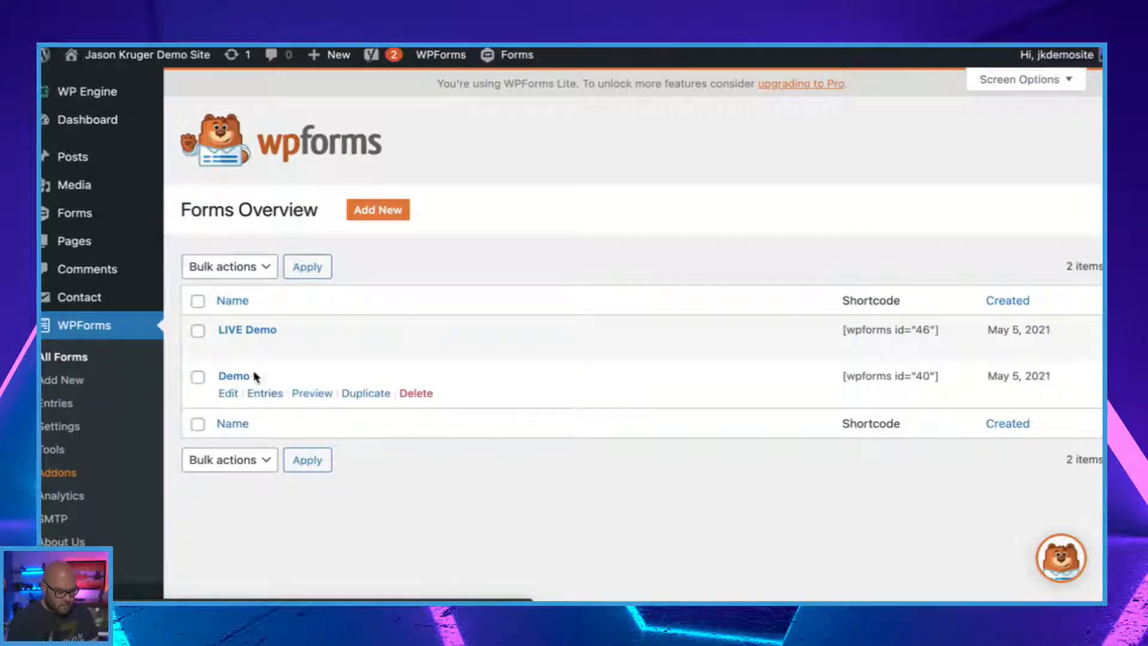
pyautogui.click(230, 348)
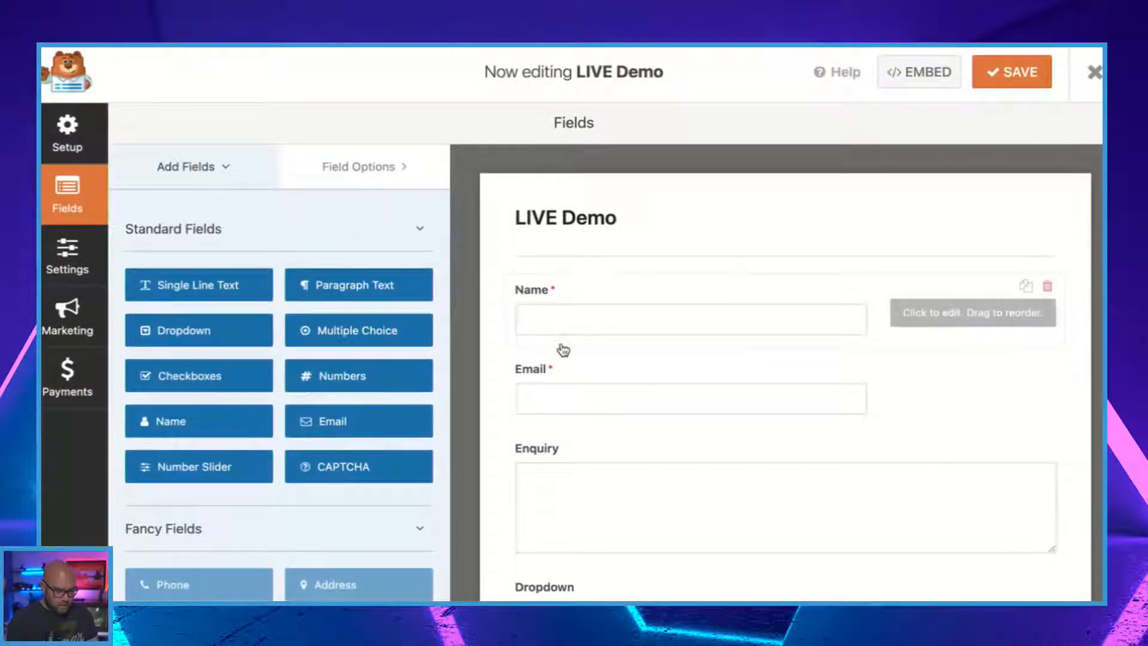
pyautogui.scroll(-2, 690, 328)
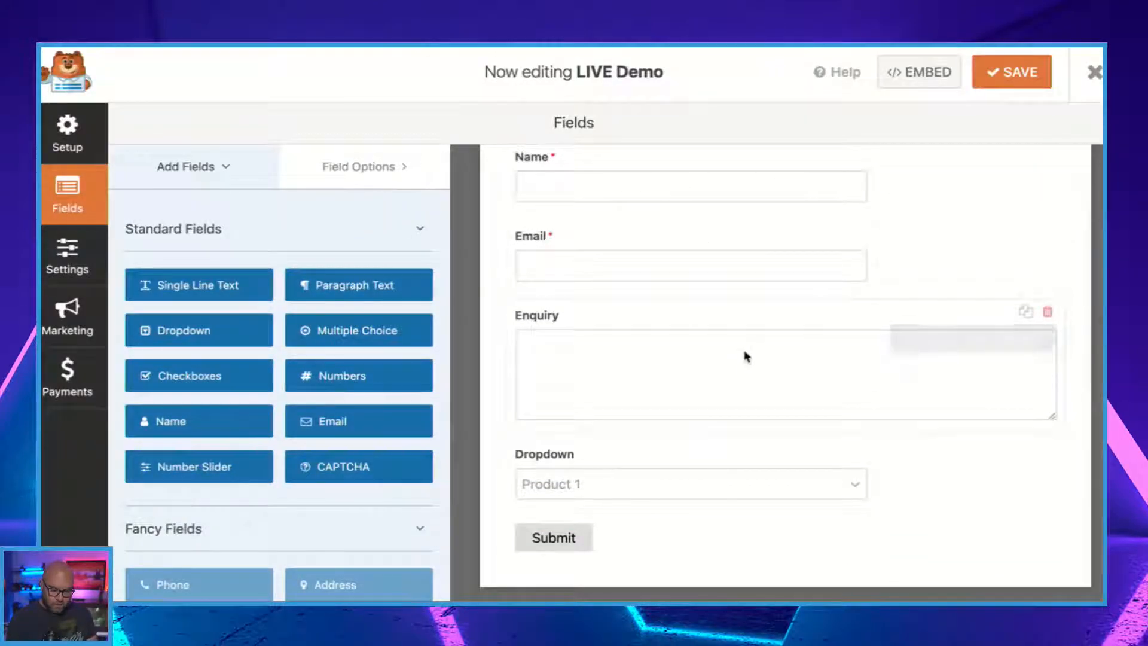
# Review the form's notification settings, from the Send To Email Address down to the message content.
pyautogui.click(70, 262)
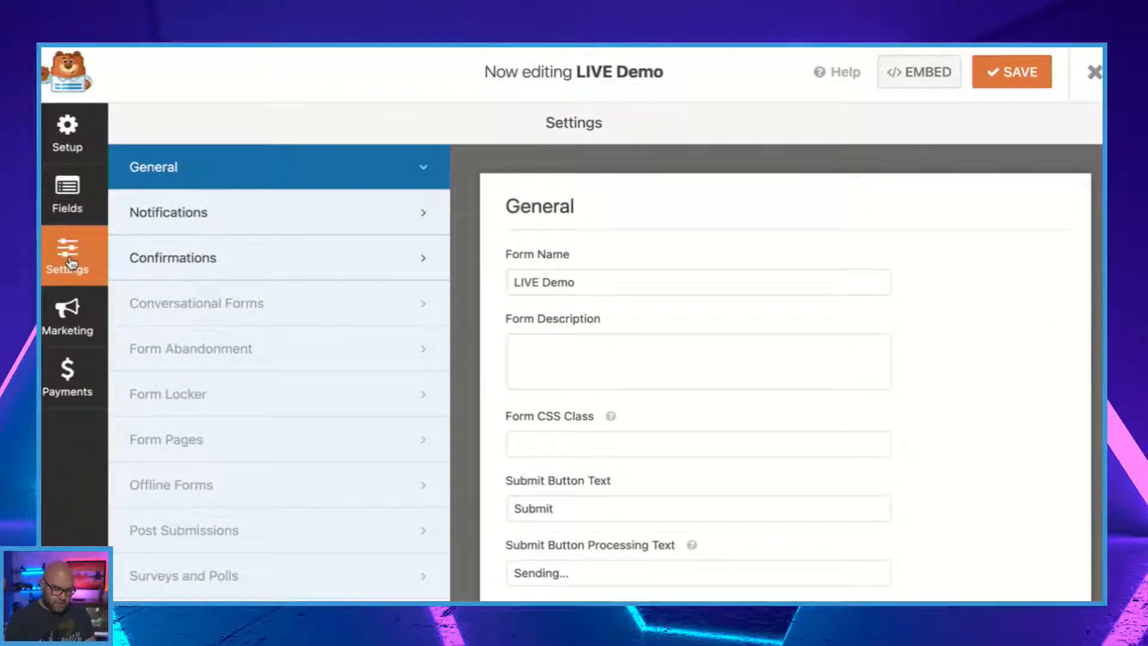
pyautogui.click(228, 225)
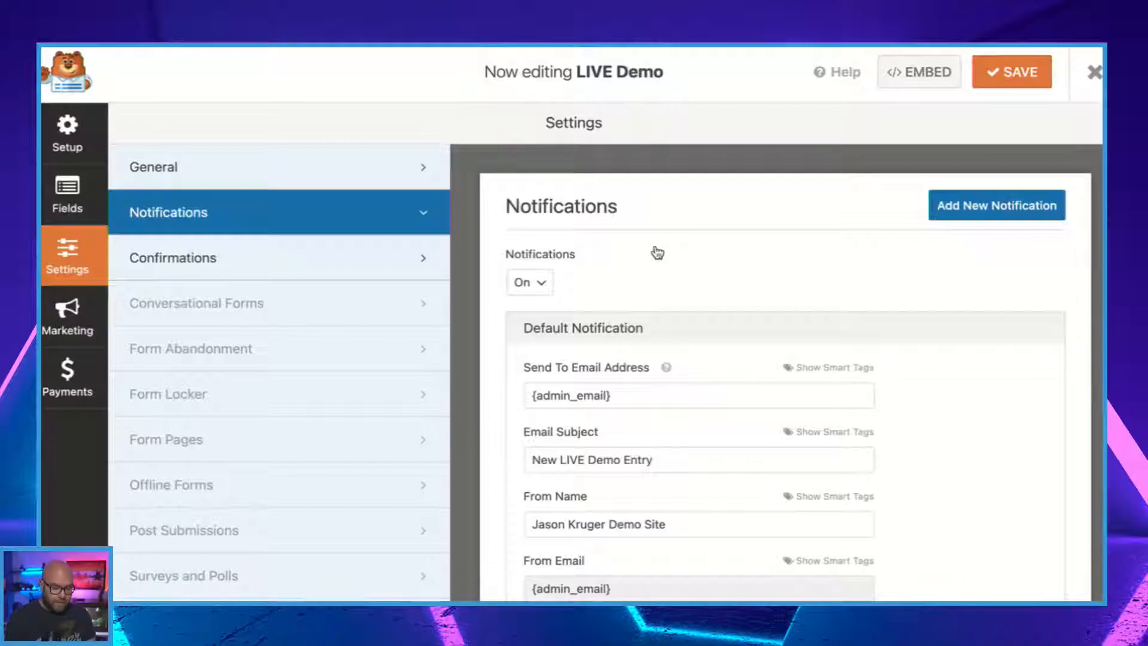
pyautogui.scroll(-1, 657, 253)
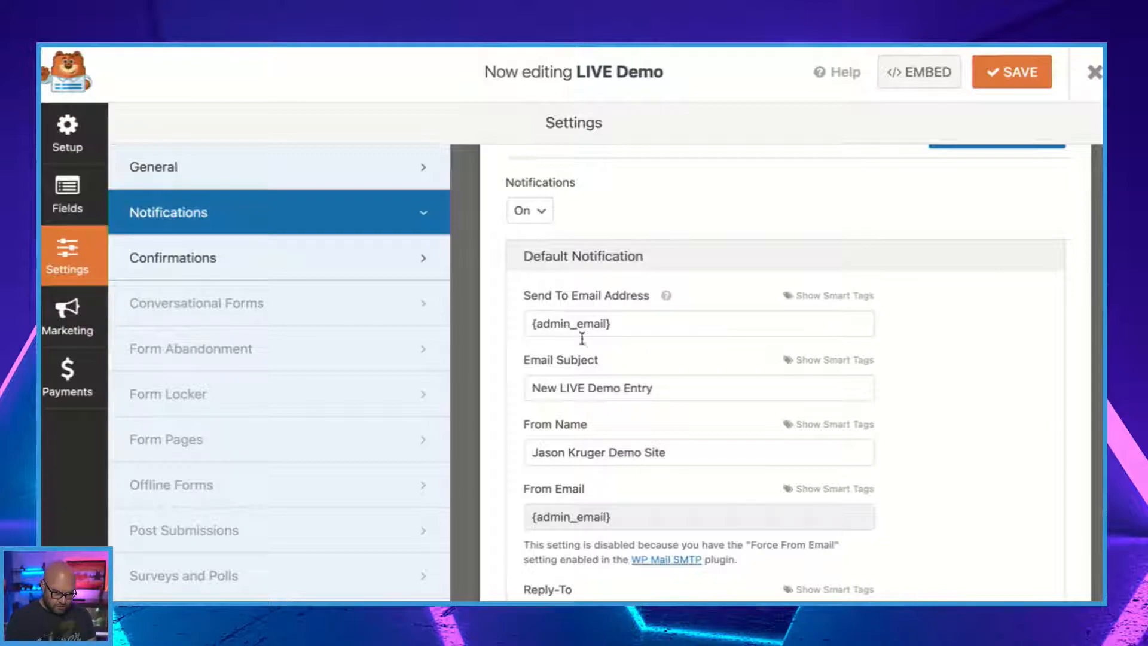
pyautogui.scroll(-2, 669, 404)
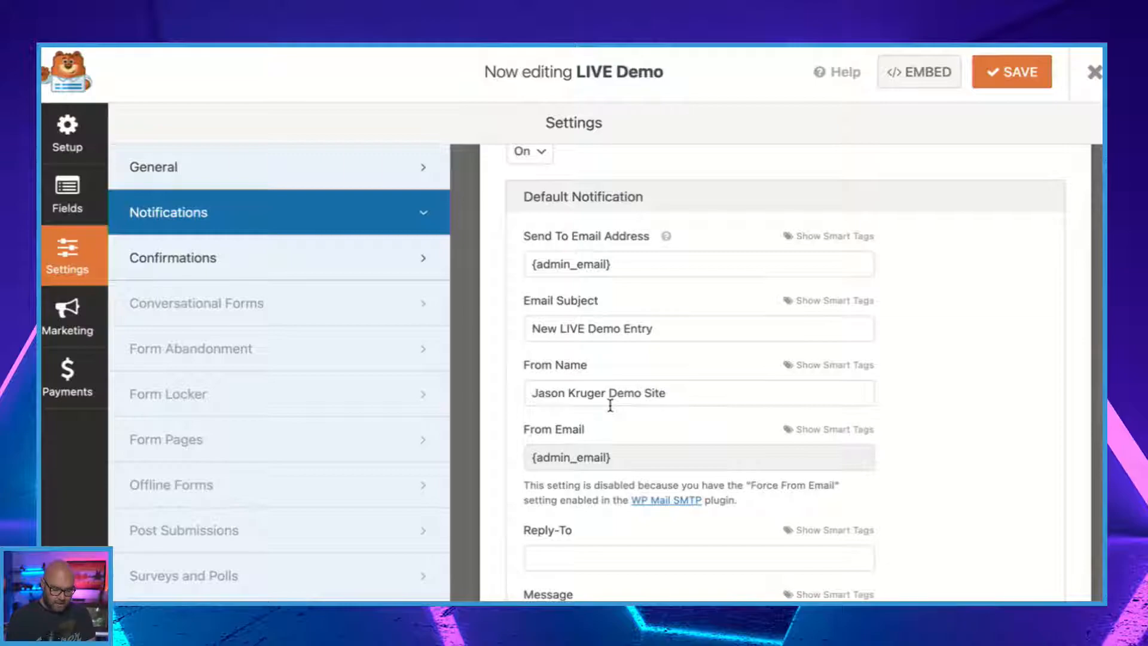
pyautogui.scroll(-4, 610, 405)
pyautogui.scroll(-1, 610, 405)
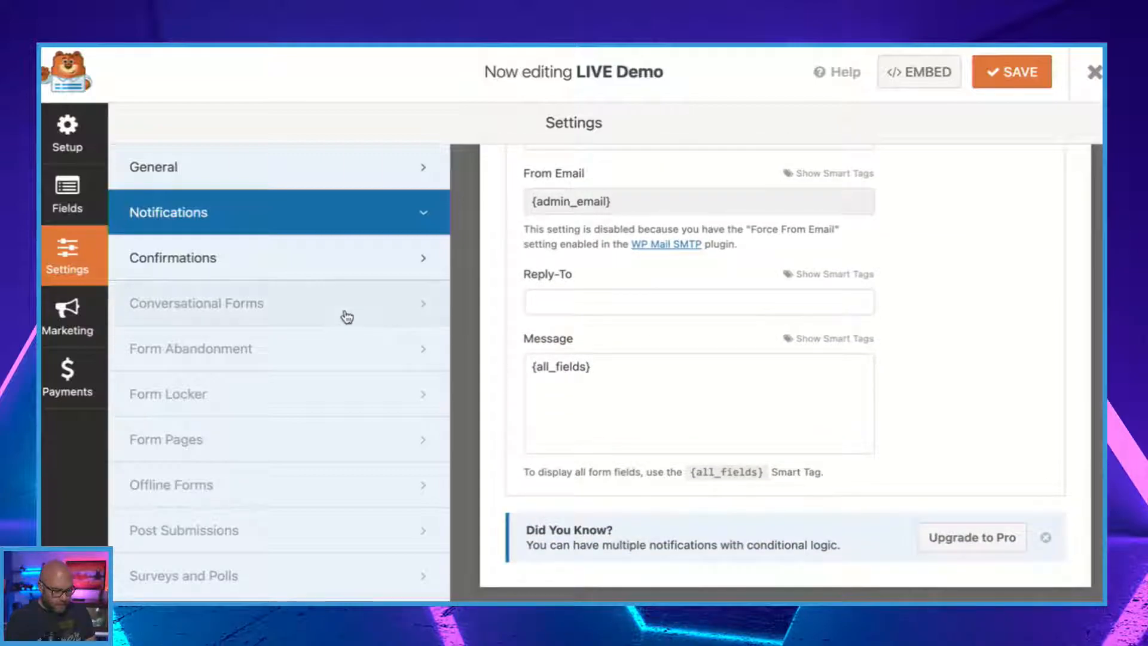
# Review the form's confirmation settings, including the confirmation type, message and automatic scrolling option.
pyautogui.click(320, 272)
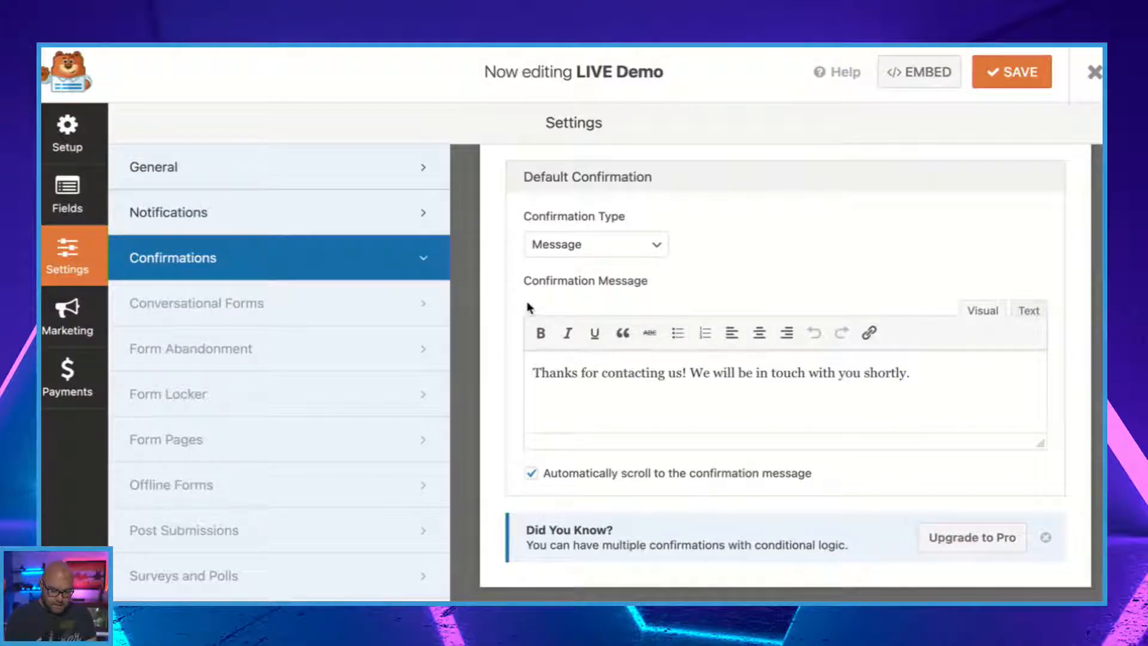
pyautogui.scroll(2, 594, 266)
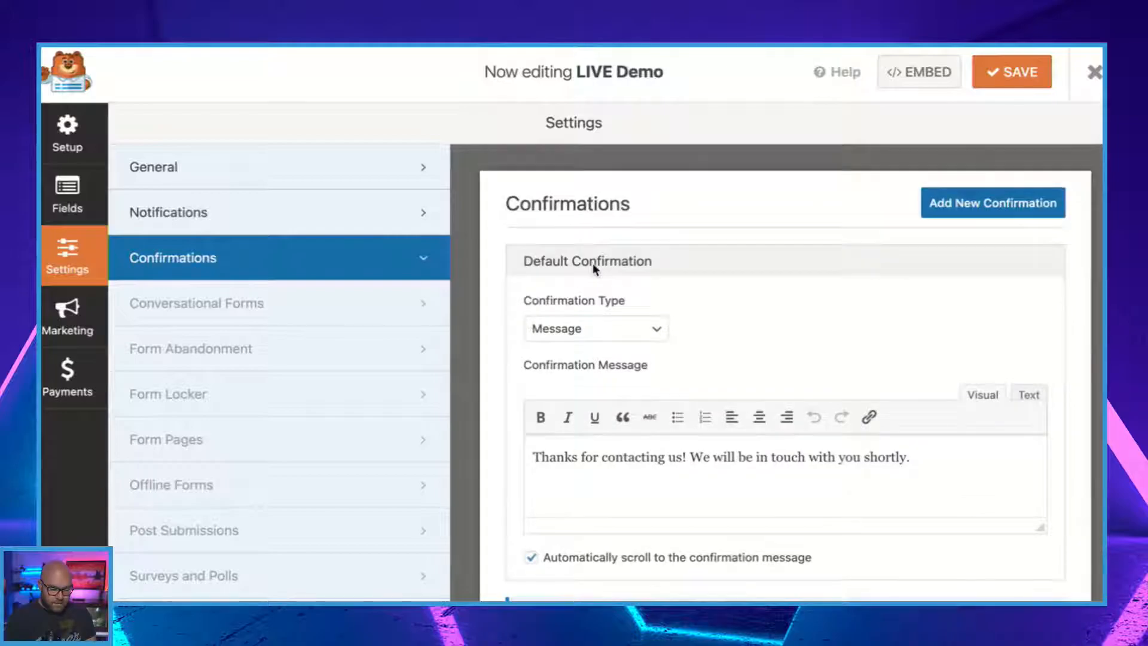
pyautogui.scroll(-2, 594, 268)
pyautogui.scroll(2, 594, 267)
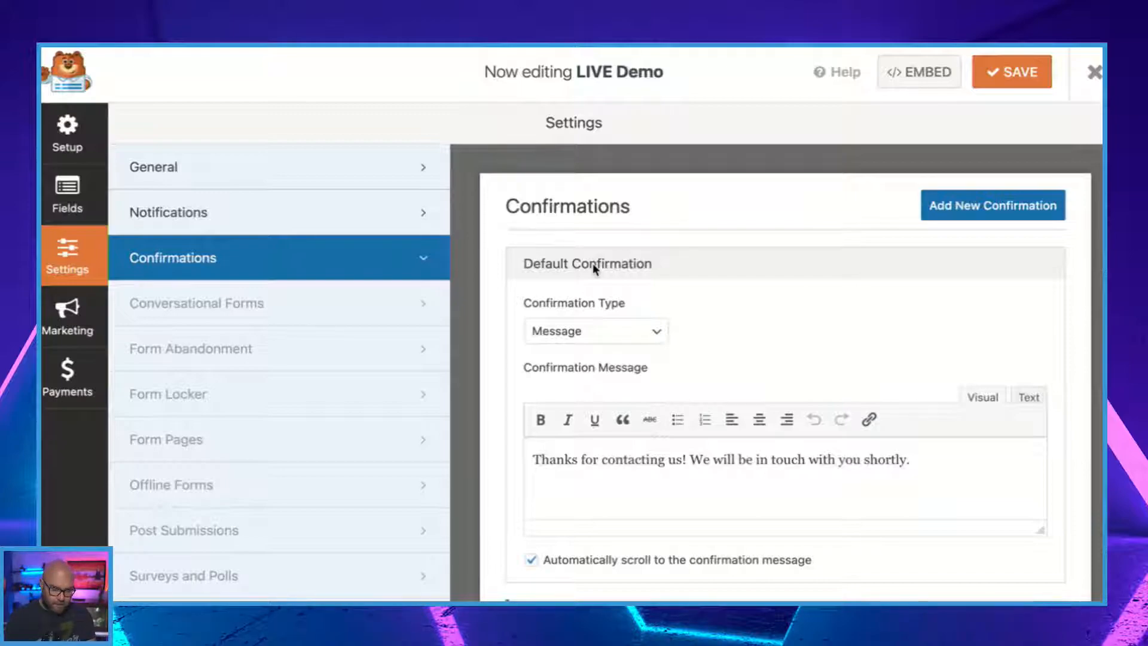
pyautogui.scroll(-1, 681, 366)
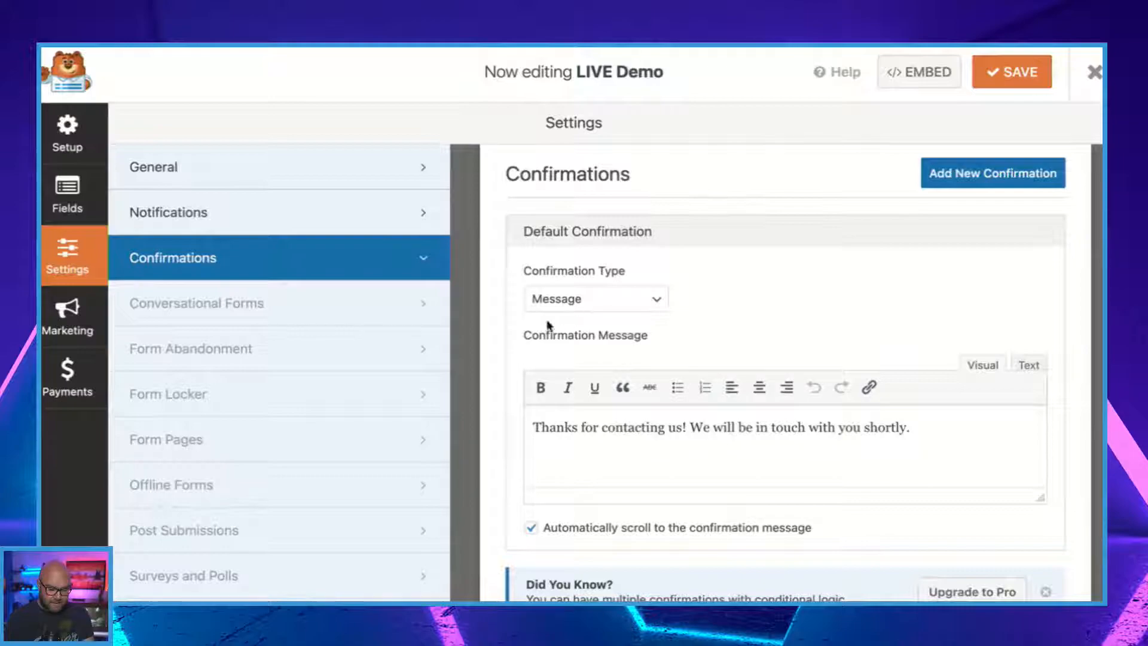
pyautogui.scroll(-2, 600, 329)
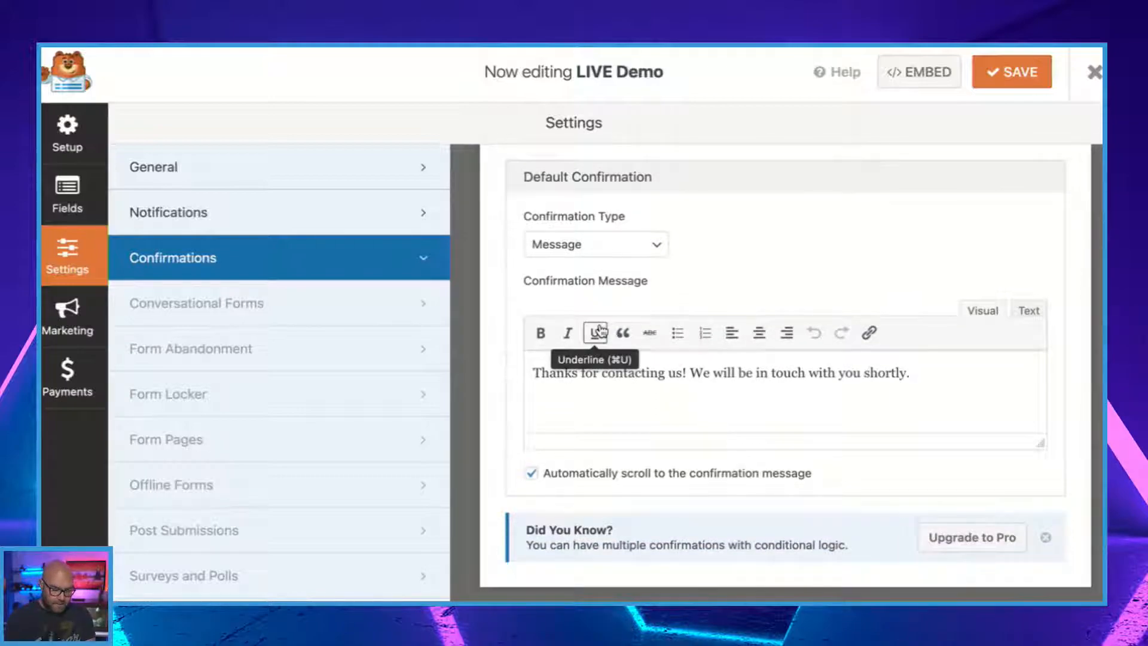
# Check the available confirmation types while keeping Message, and look through the remaining form settings sections.
pyautogui.click(639, 248)
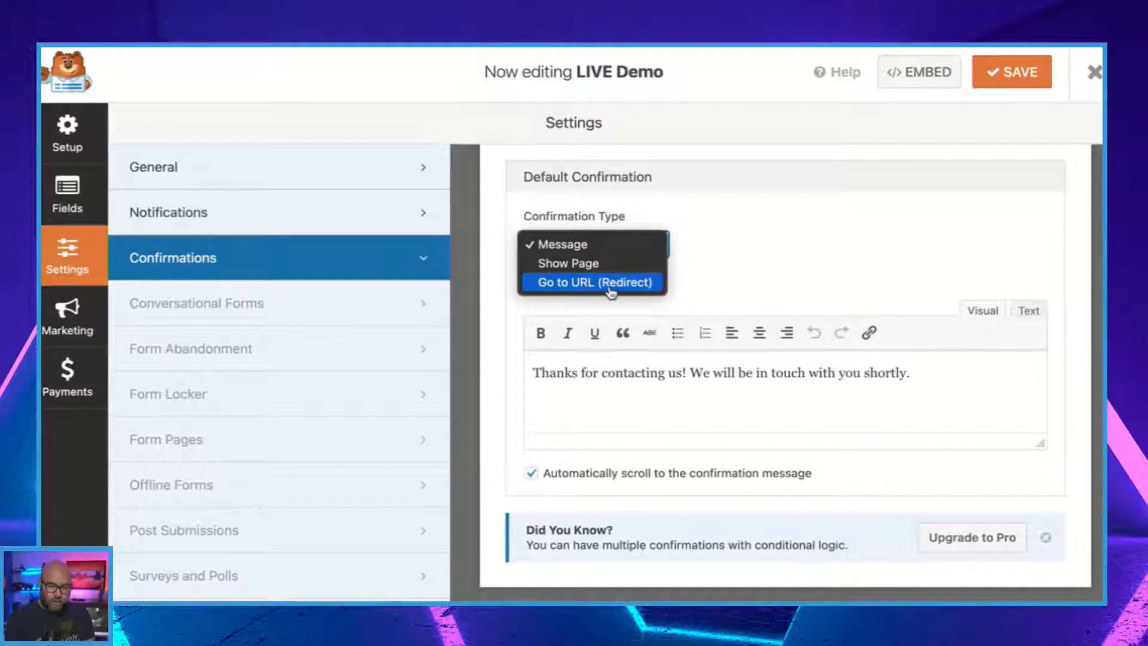
pyautogui.click(771, 266)
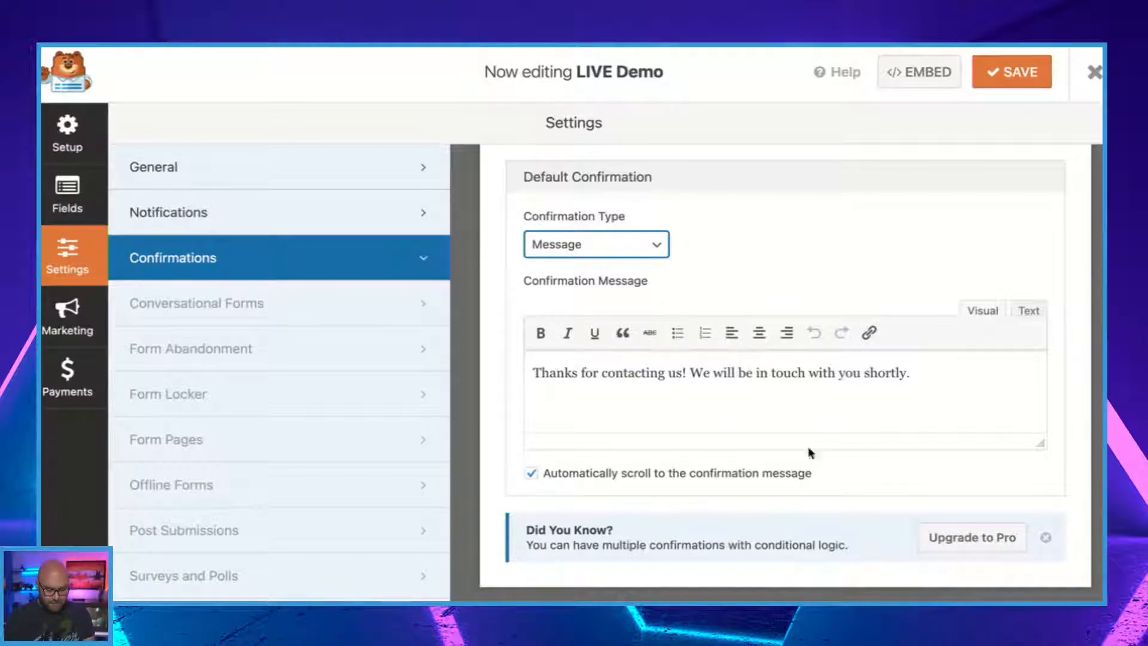
pyautogui.scroll(2, 720, 395)
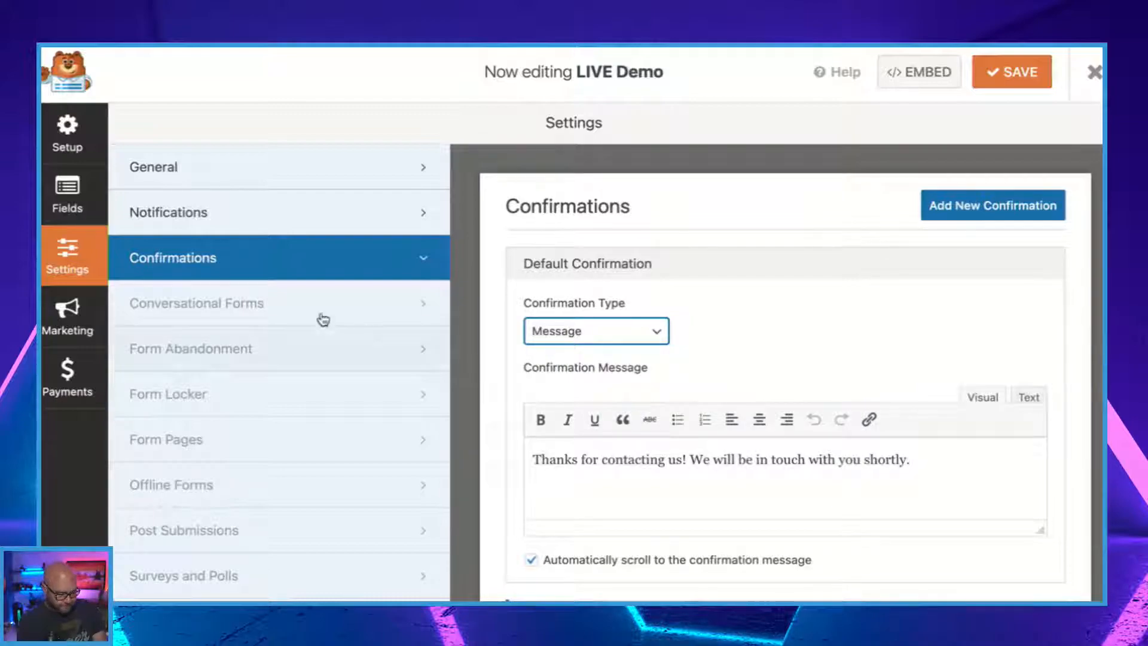
pyautogui.scroll(-1, 256, 417)
pyautogui.scroll(-2, 256, 416)
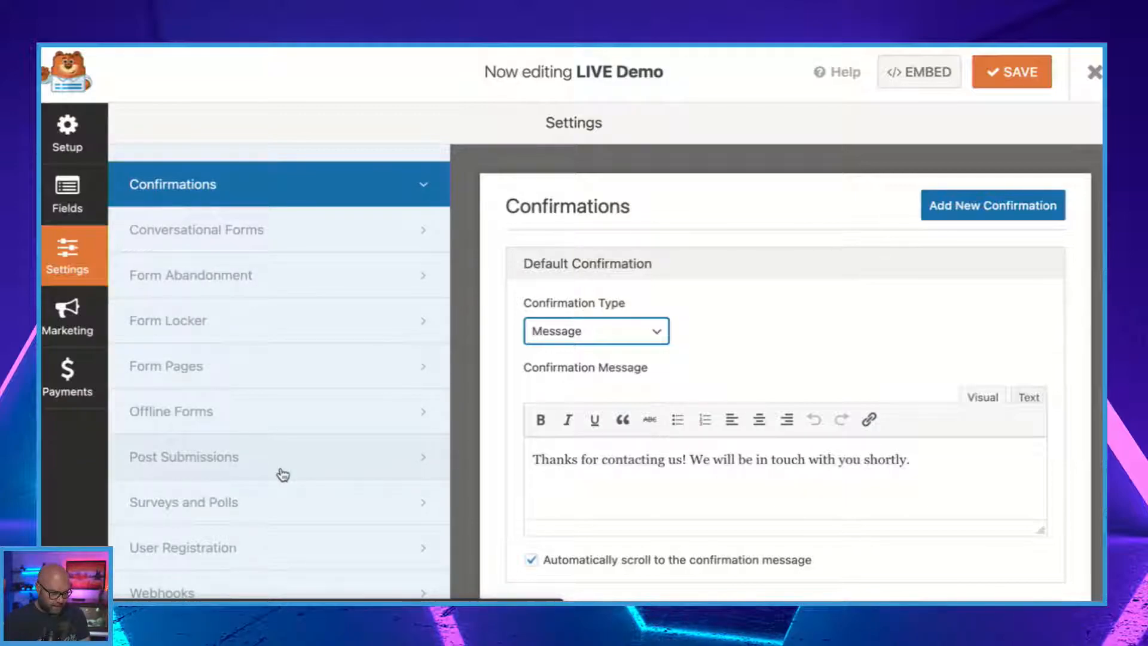
# Look through the marketing integrations offered for the form, such as Constant Contact and Mailchimp.
pyautogui.click(70, 332)
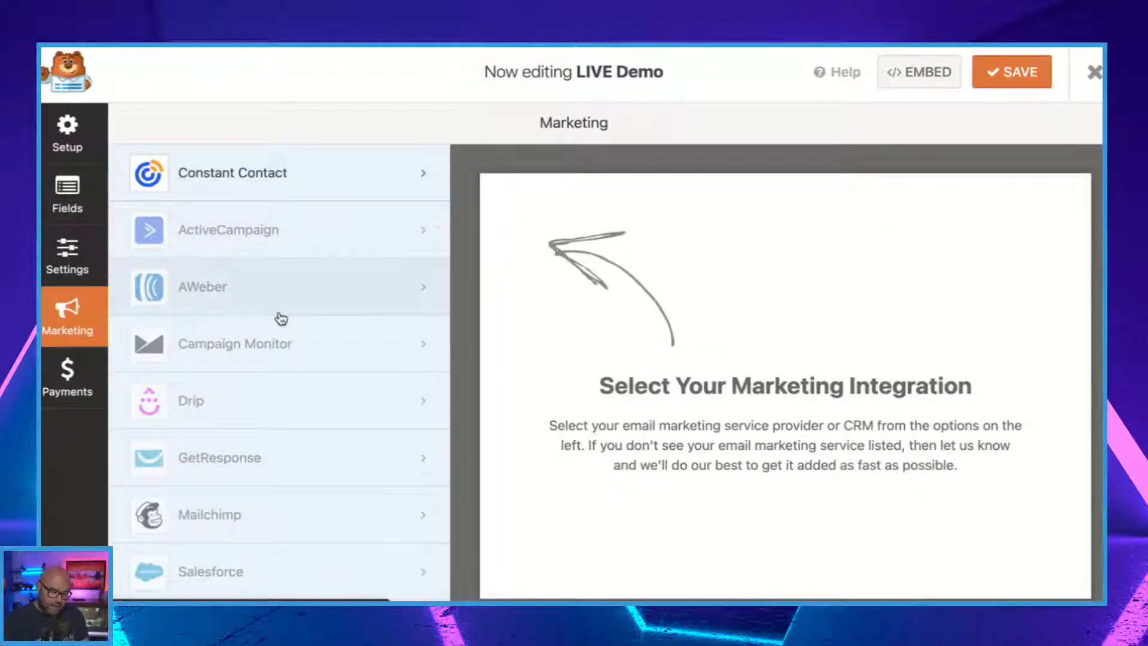
pyautogui.scroll(-2, 281, 319)
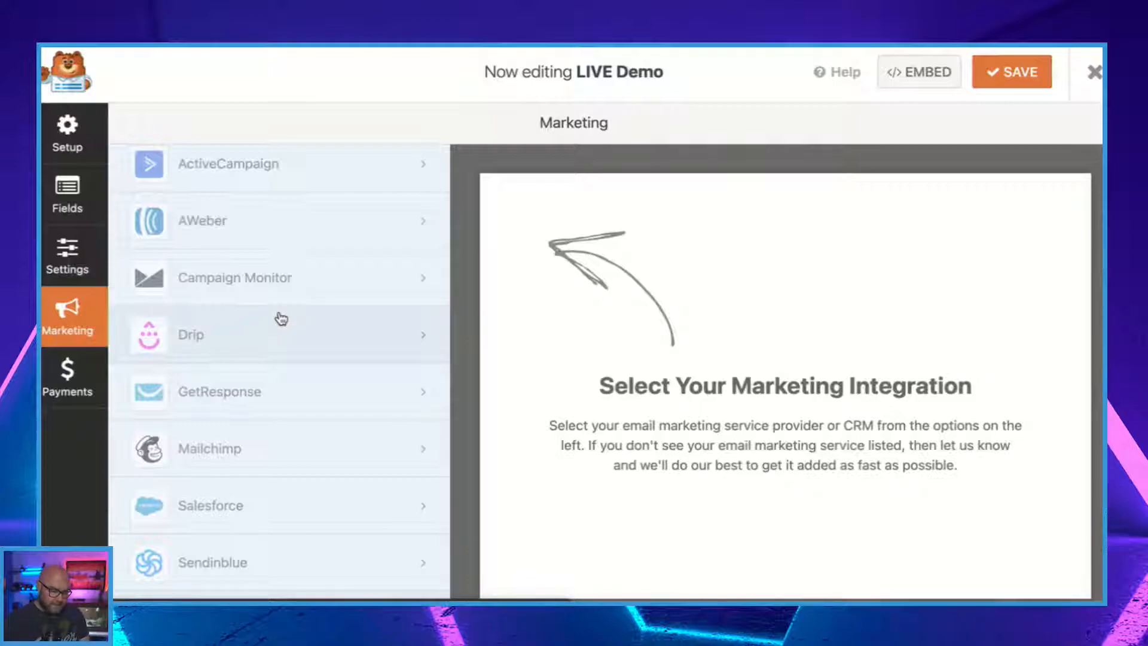
pyautogui.scroll(-1, 281, 319)
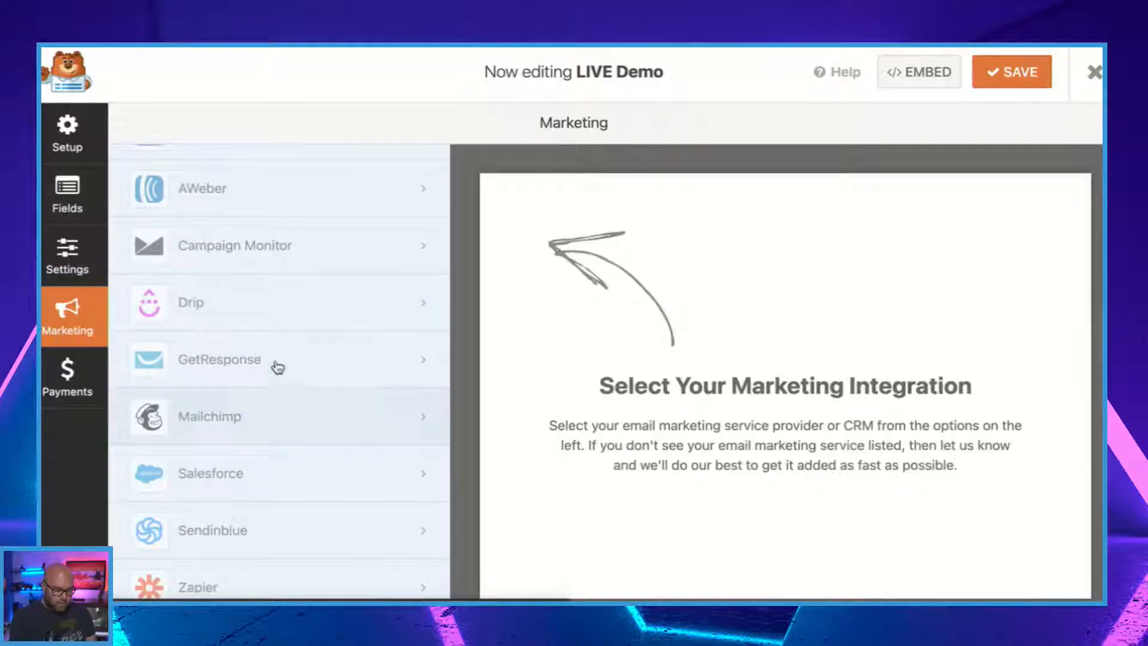
pyautogui.scroll(3, 277, 461)
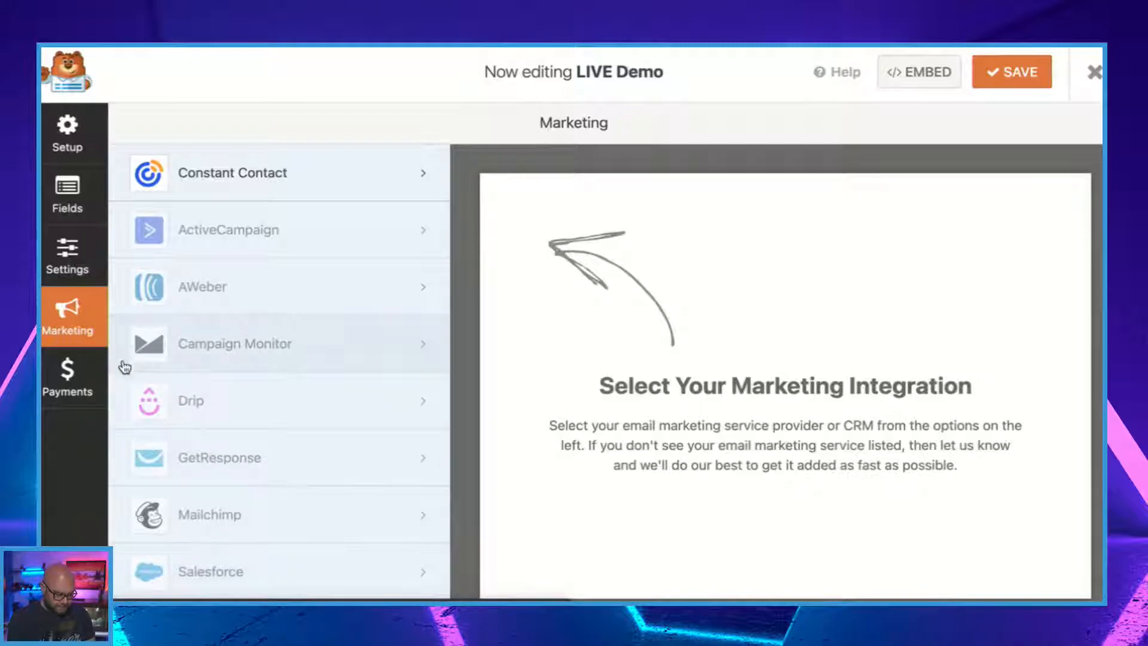
# Check the form's payment integrations and close the form builder.
pyautogui.click(79, 392)
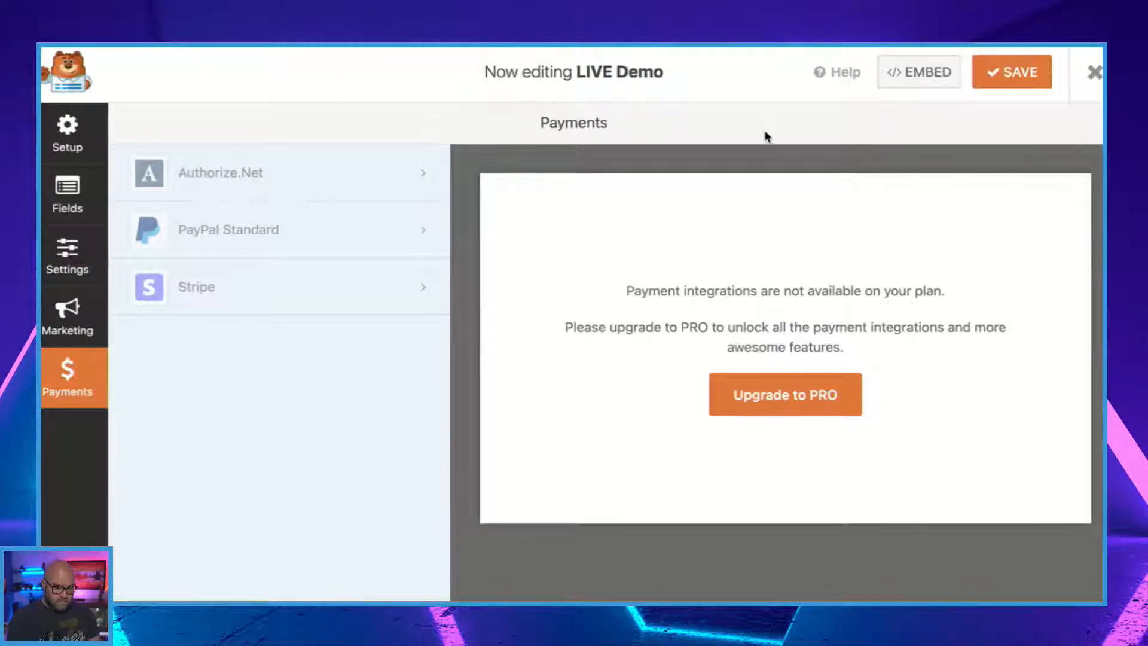
pyautogui.click(1093, 74)
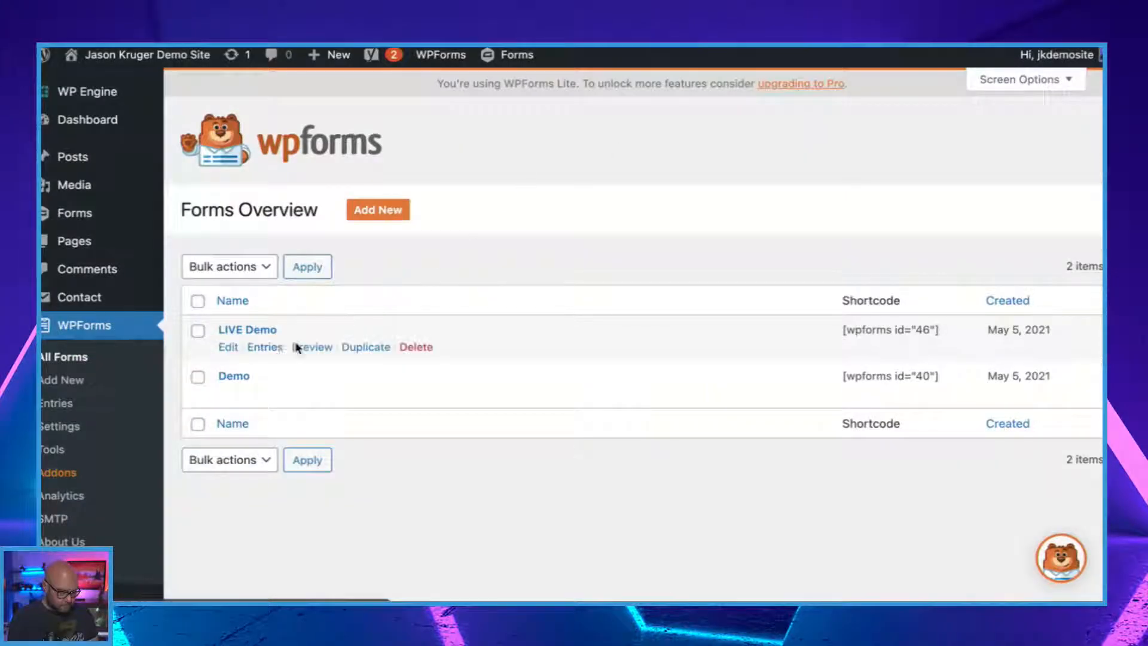
pyautogui.scroll(-5, 295, 343)
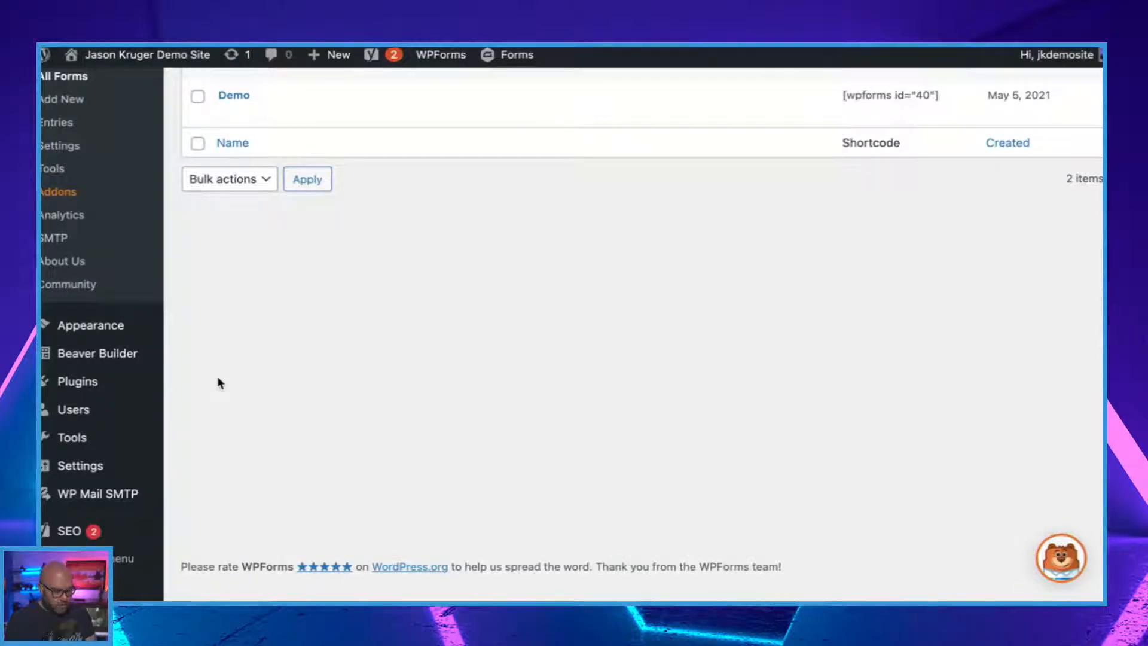
pyautogui.scroll(5, 424, 427)
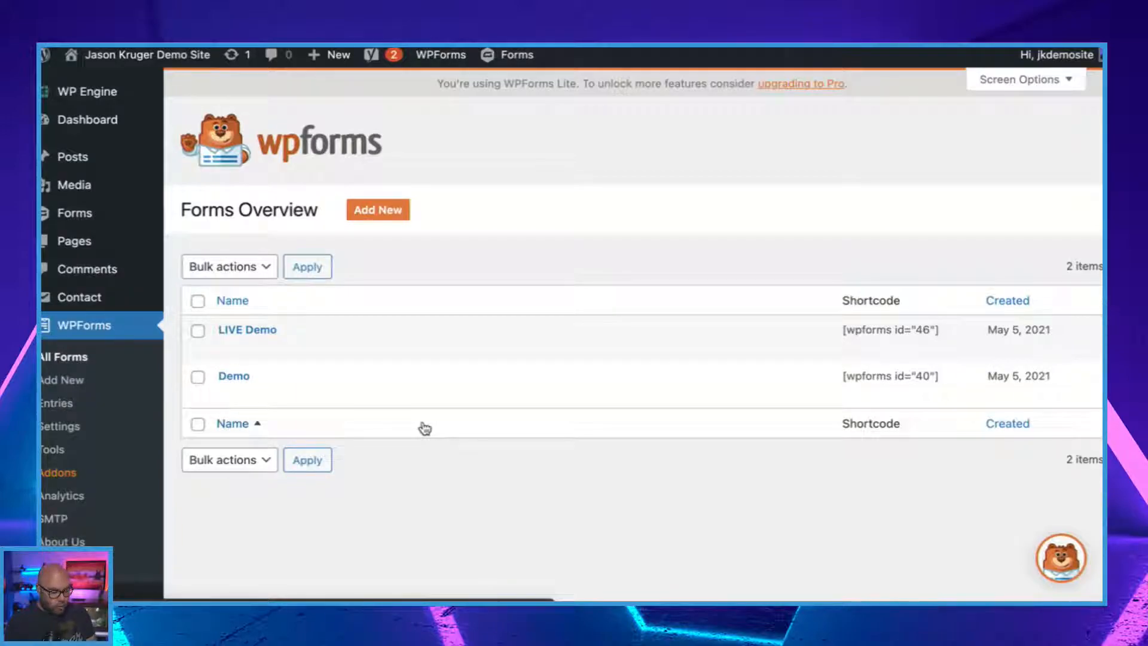
pyautogui.moveTo(156, 304)
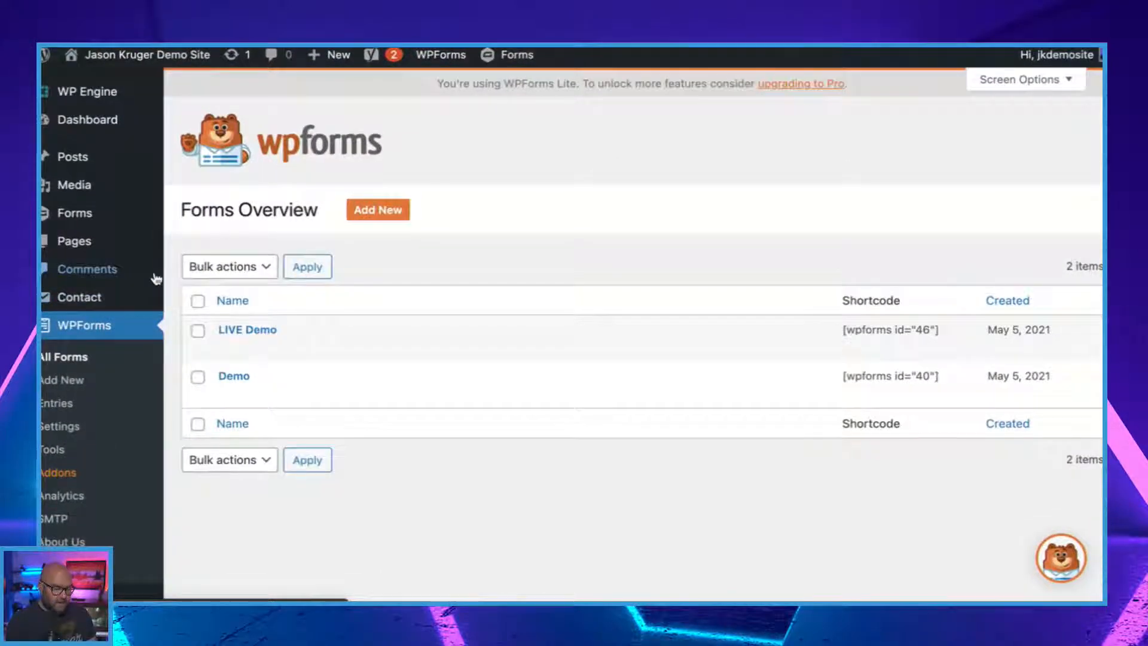
# Open Contact form 1 for editing from the Contact Form 7 list of contact forms.
pyautogui.moveTo(88, 301)
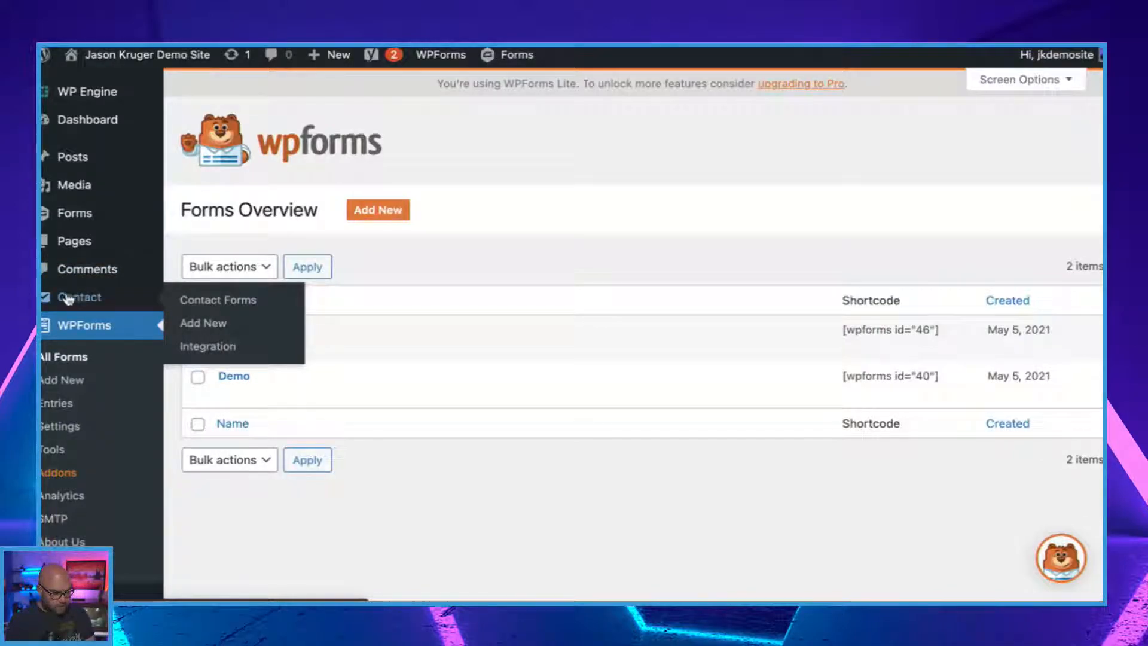
pyautogui.click(219, 305)
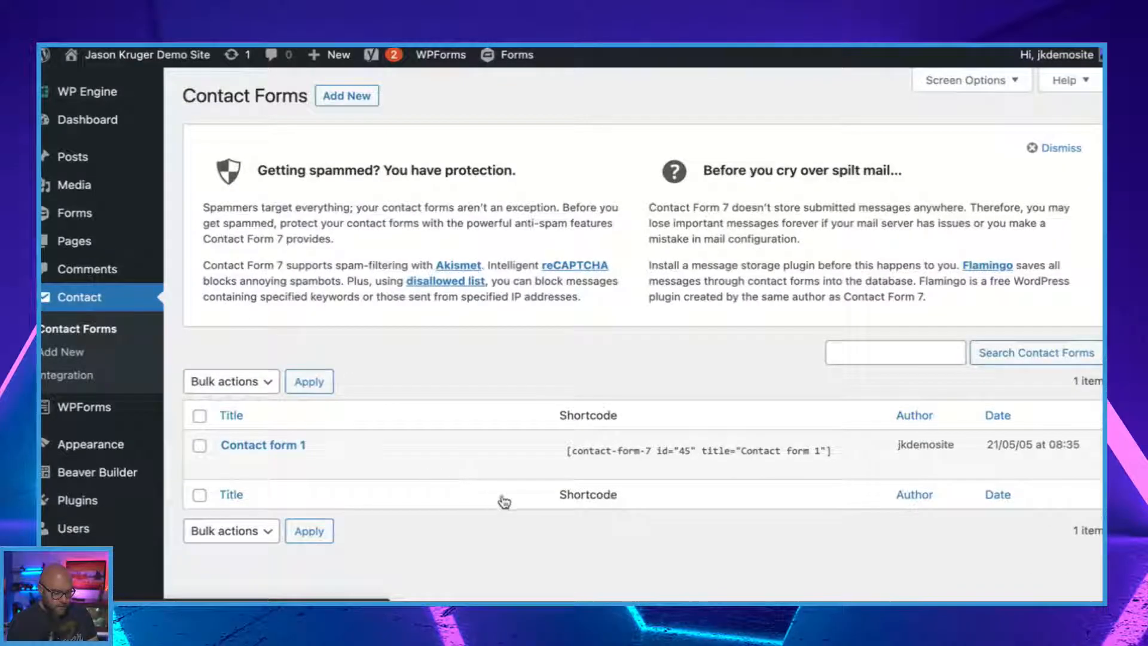
pyautogui.scroll(-2, 447, 460)
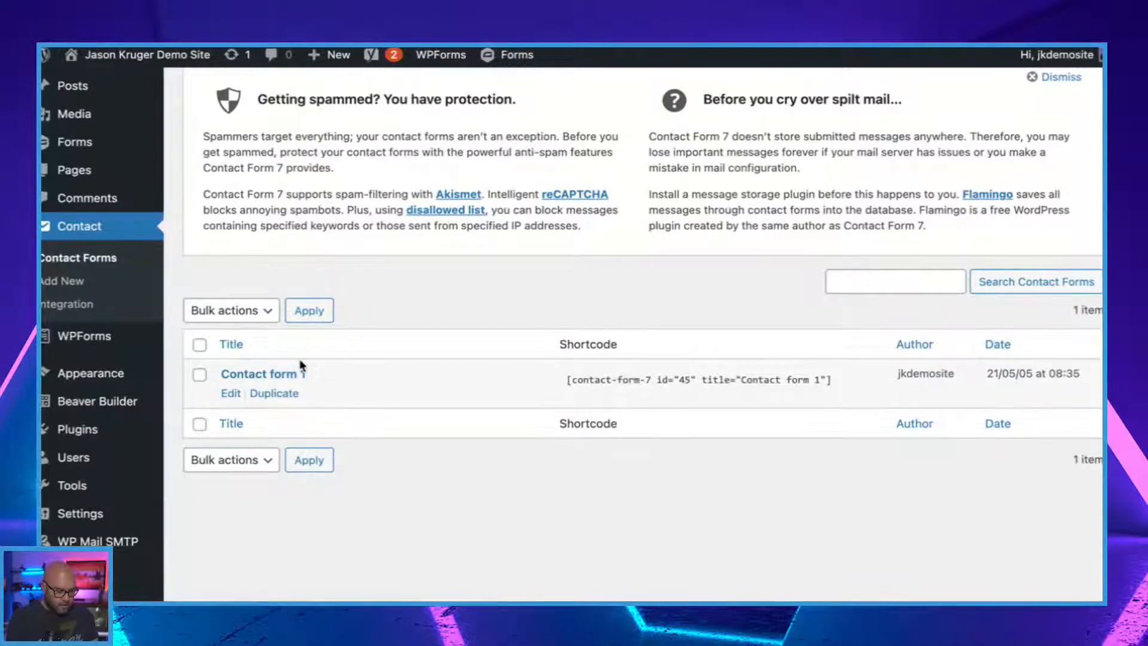
pyautogui.scroll(-2, 300, 365)
pyautogui.click(232, 346)
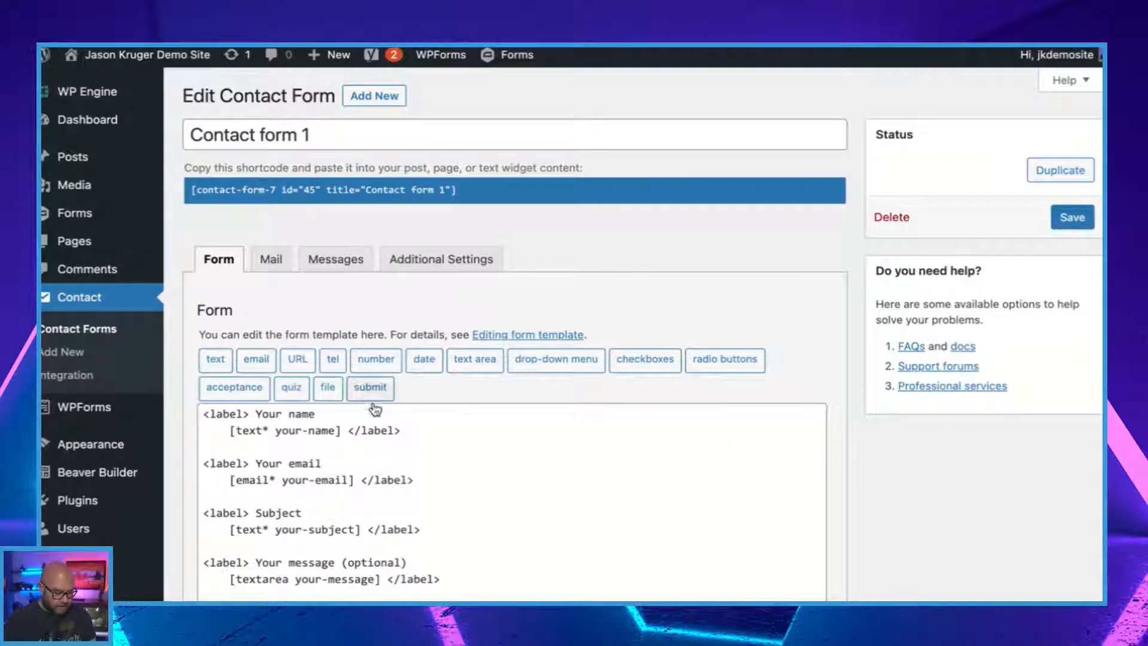
# Review the form template's name, email, subject, message and submit tags, along with the available field tag types.
pyautogui.scroll(-5, 390, 504)
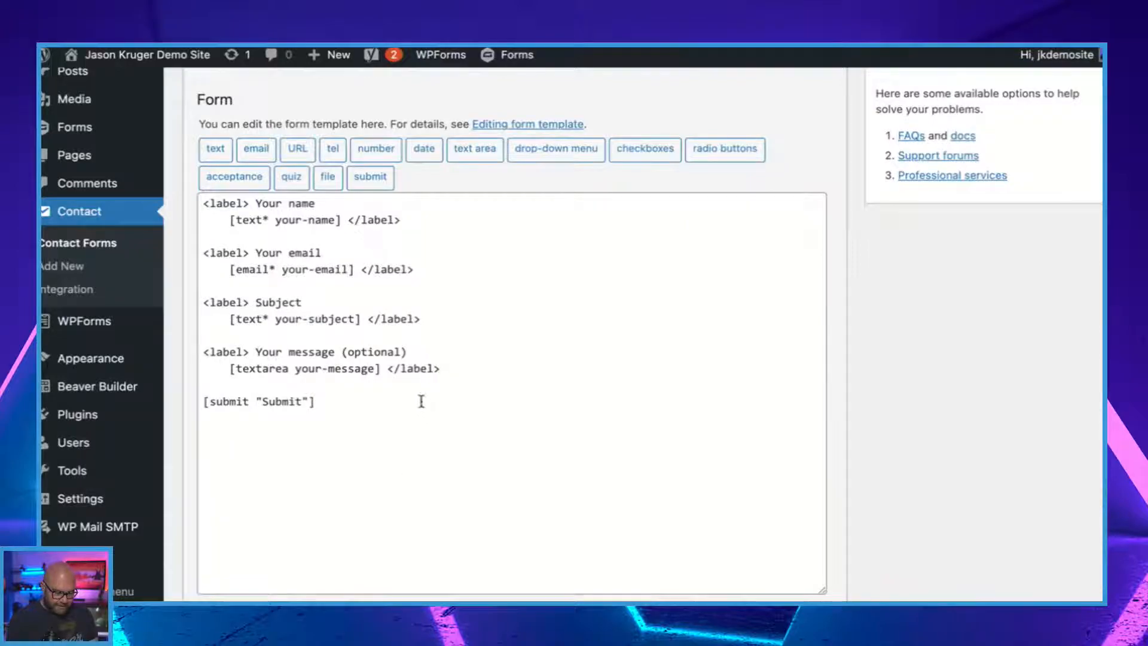
pyautogui.scroll(3, 304, 380)
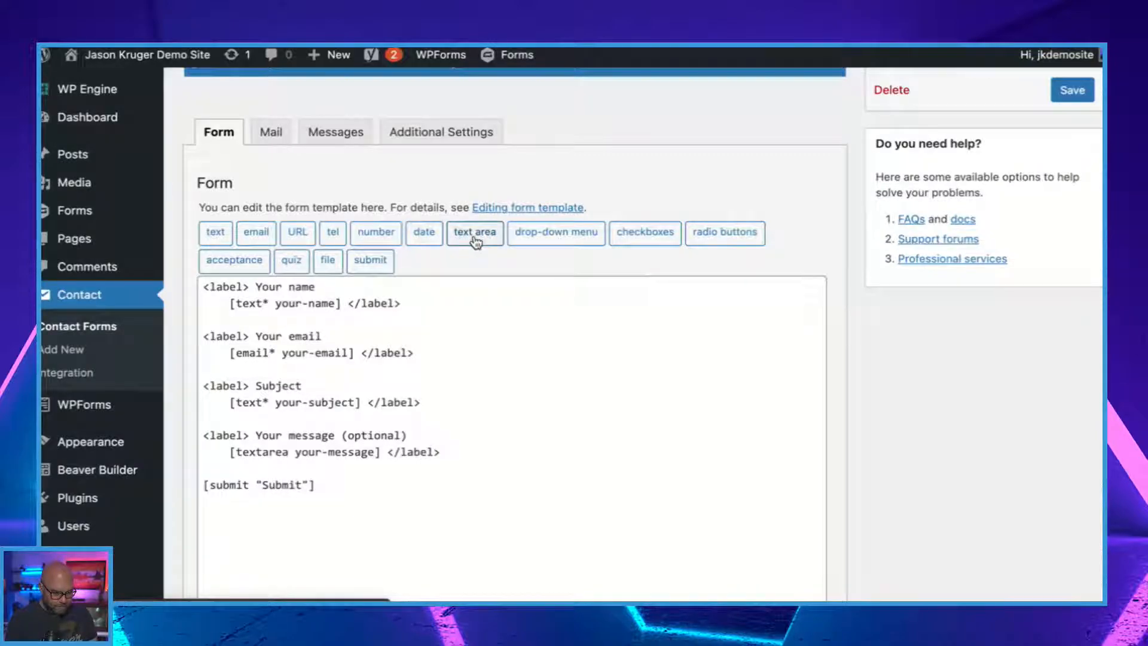
pyautogui.click(231, 399)
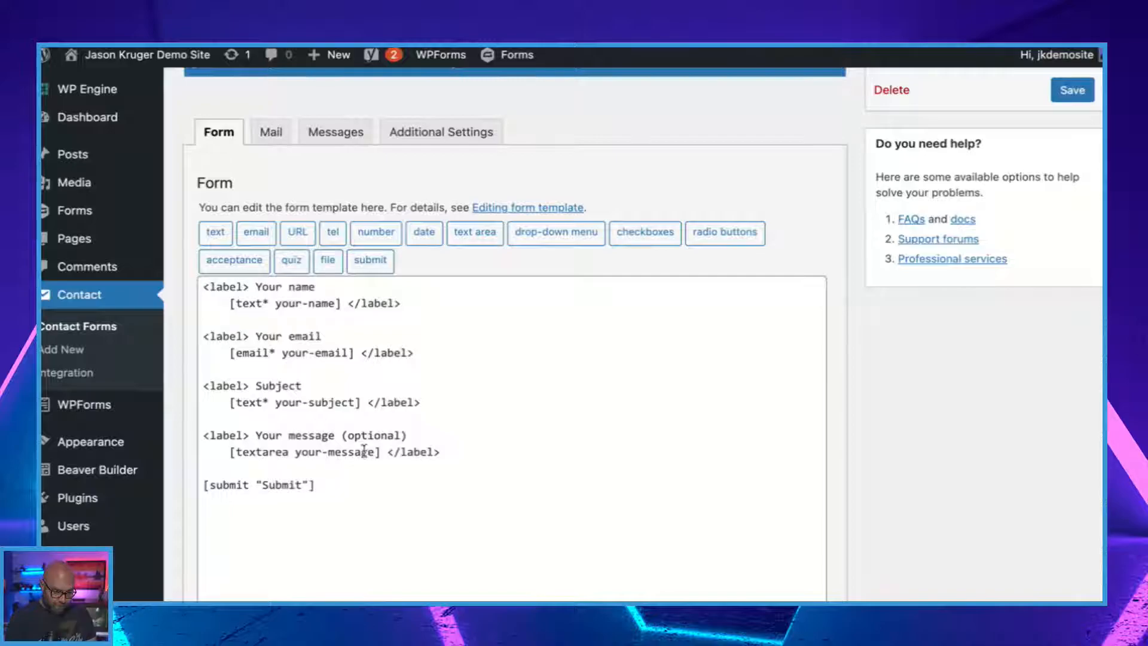
pyautogui.scroll(1, 358, 412)
pyautogui.scroll(1, 358, 412)
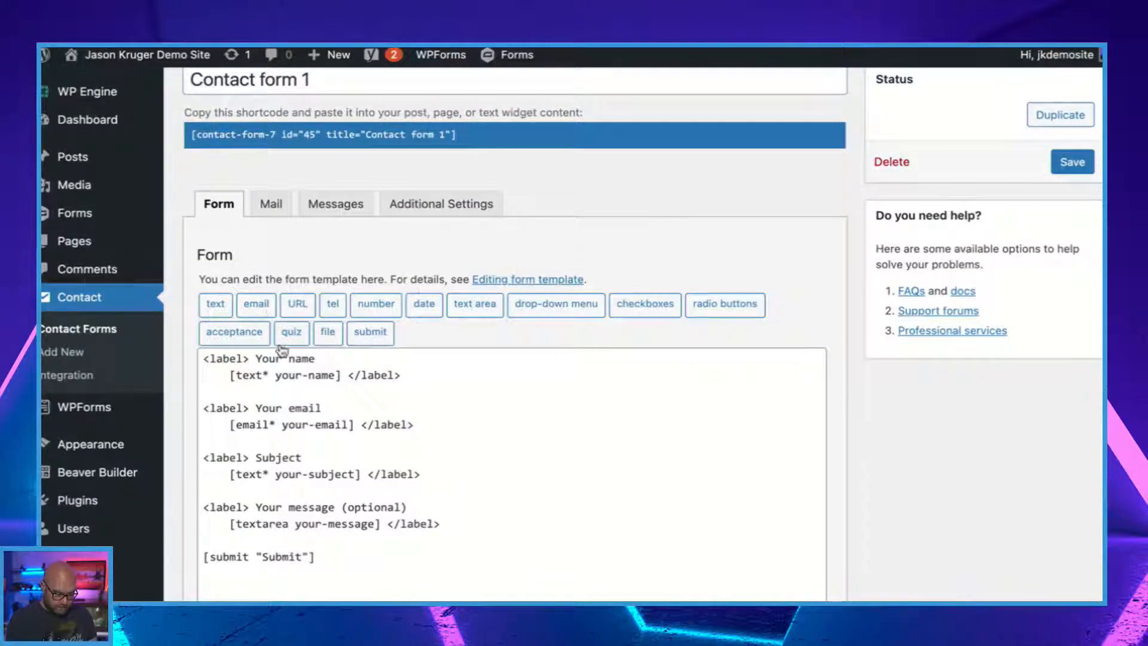
pyautogui.scroll(-2, 326, 481)
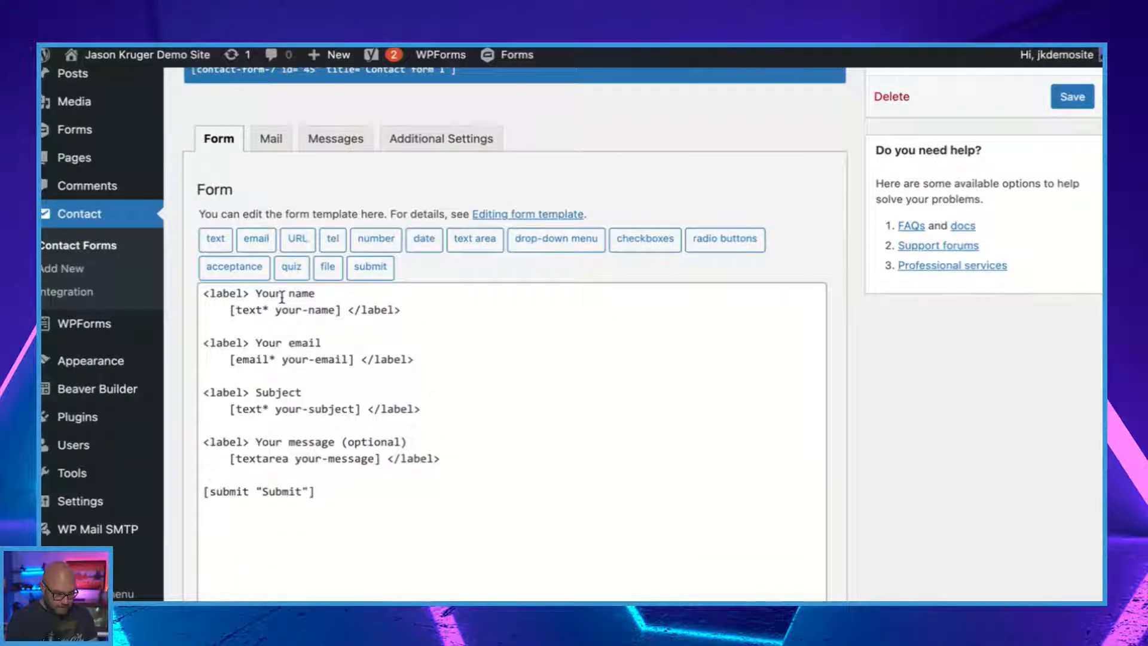
# Review the form's mail template, including the recipient, sender, subject, additional headers and message body.
pyautogui.click(271, 147)
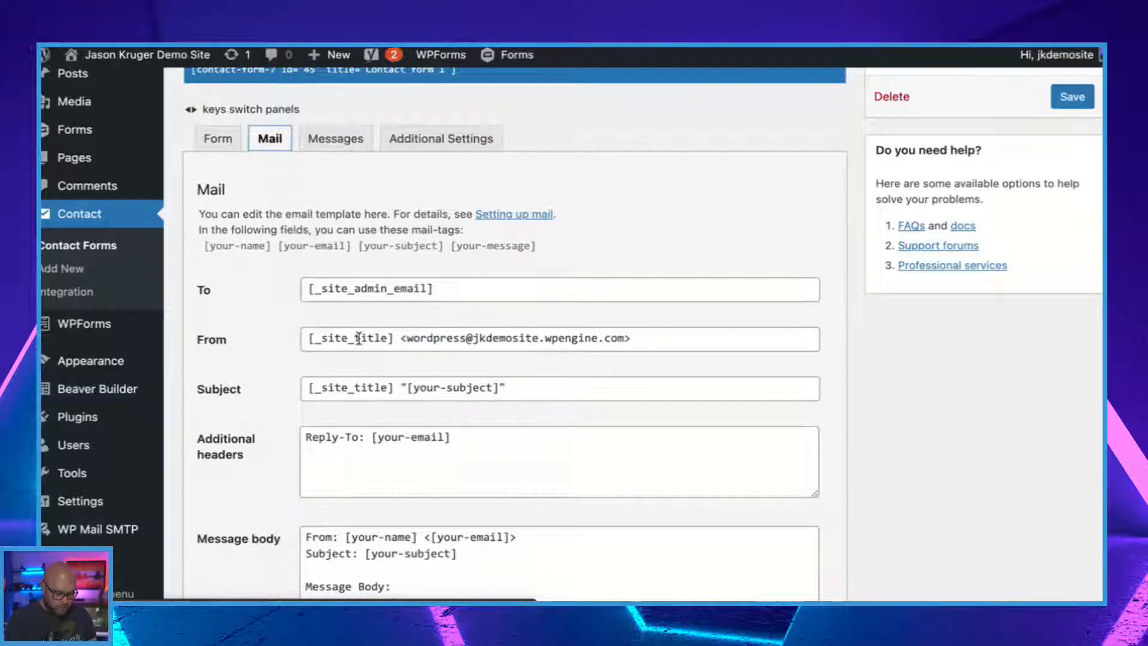
pyautogui.scroll(-8, 392, 486)
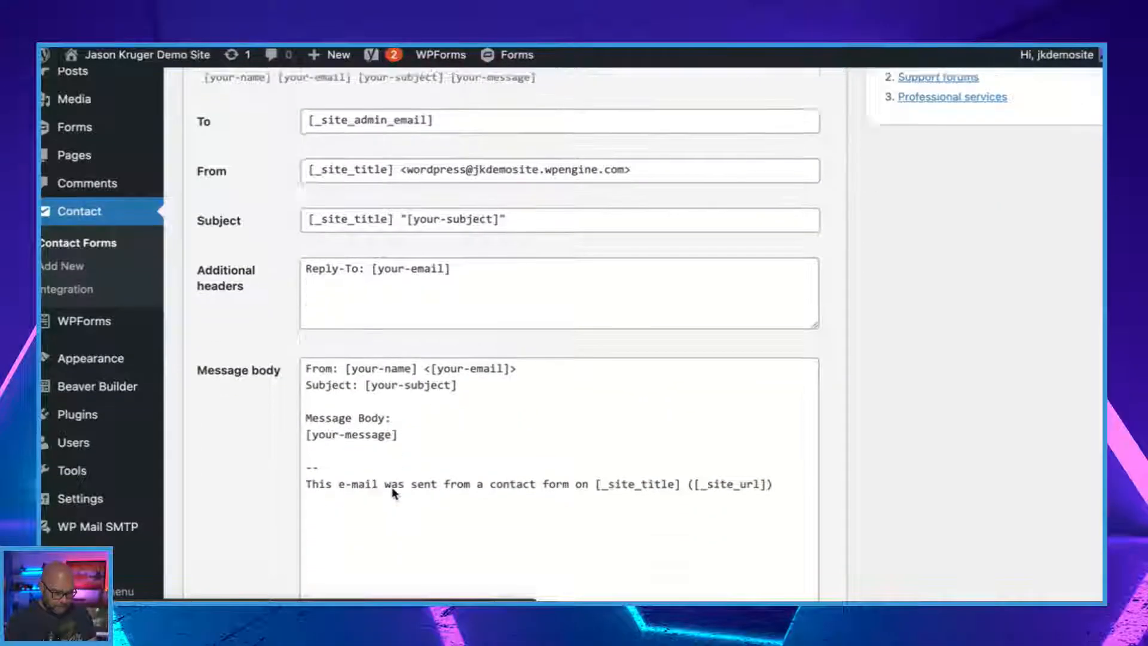
pyautogui.scroll(10, 393, 487)
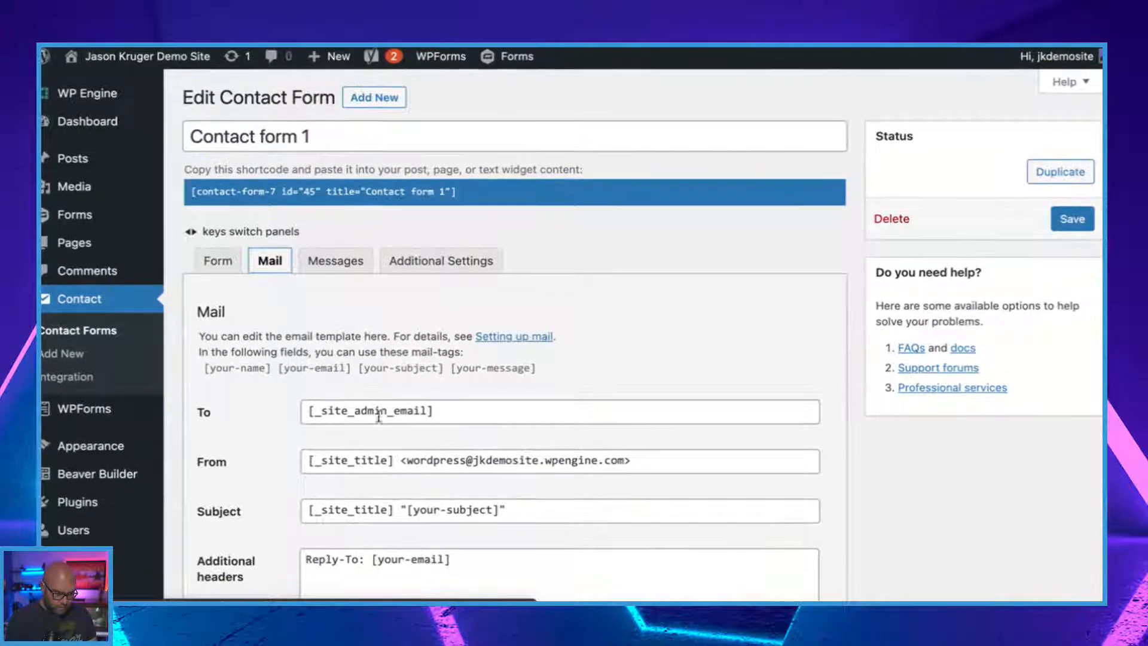
# Look through the form's response messages and its additional settings for customisation code snippets.
pyautogui.click(325, 261)
pyautogui.scroll(-3, 462, 406)
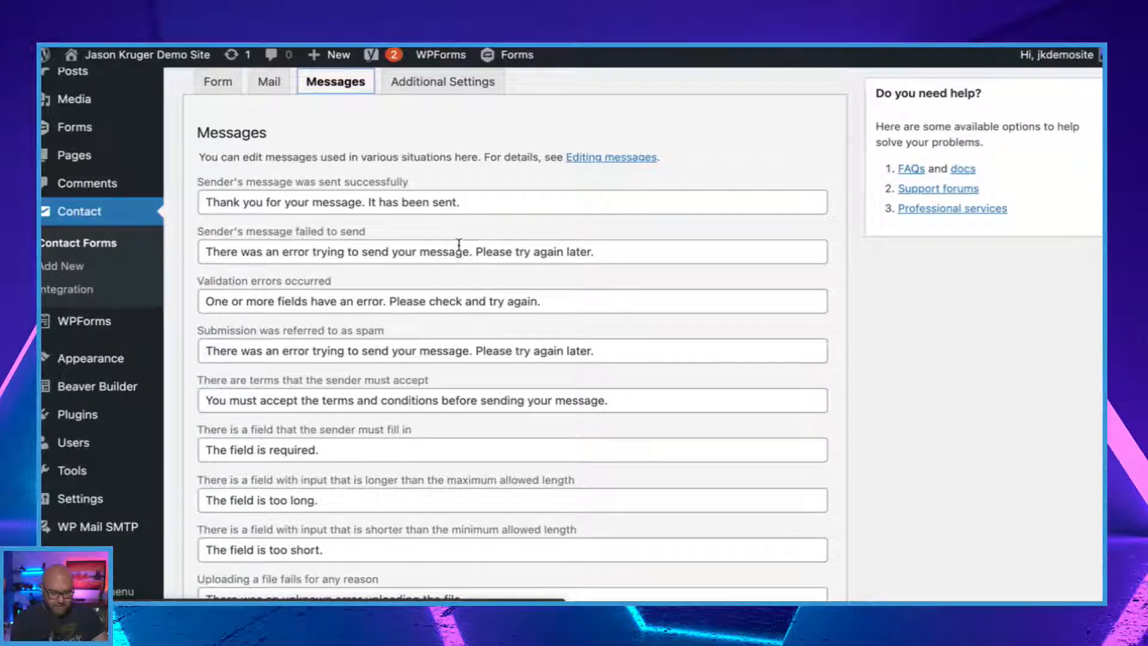
pyautogui.scroll(3, 459, 245)
pyautogui.click(443, 263)
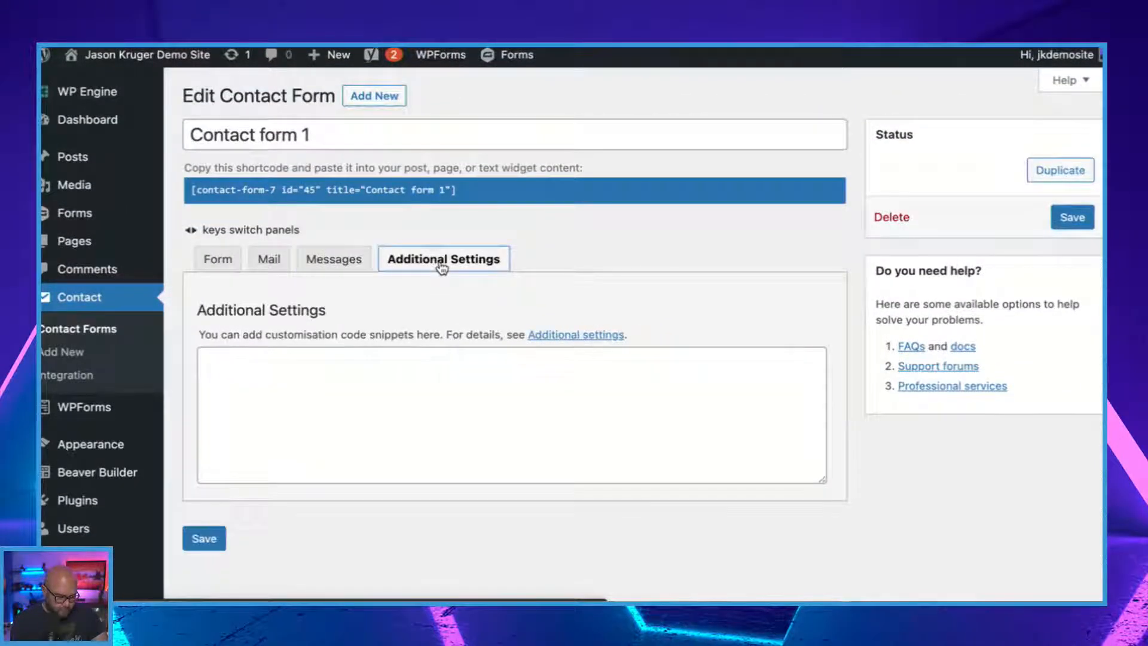
# Return to the form template and copy the shortcode of Contact form 1.
pyautogui.scroll(-1, 438, 349)
pyautogui.click(228, 222)
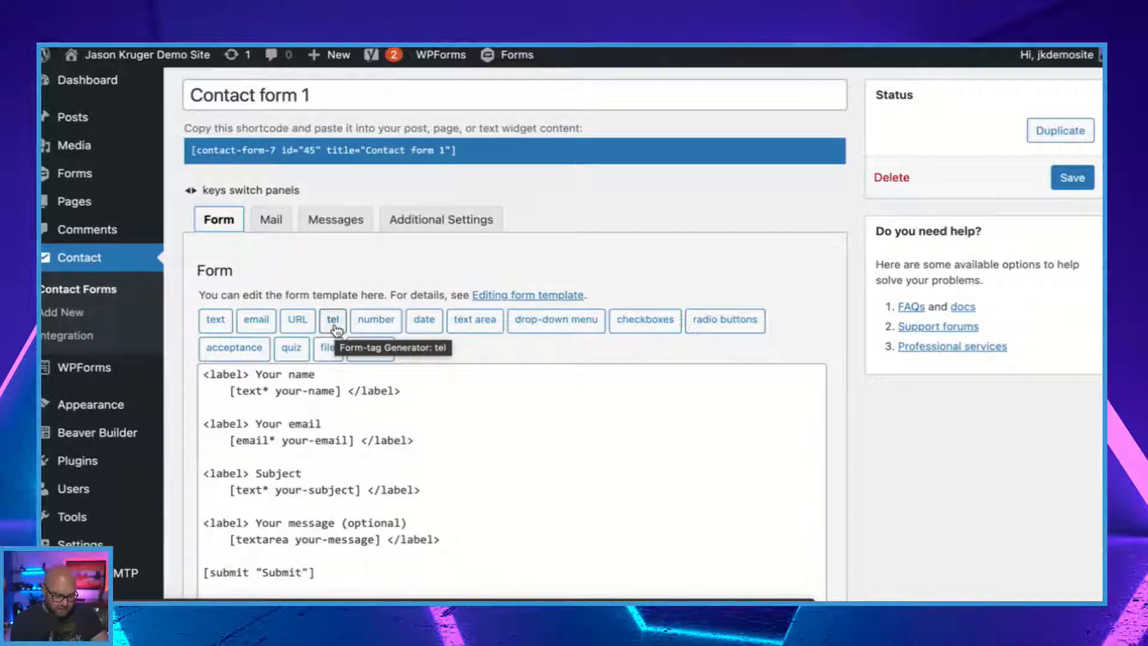
pyautogui.scroll(1, 337, 330)
pyautogui.click(457, 189)
pyautogui.hotkey('ctrl', 'c')
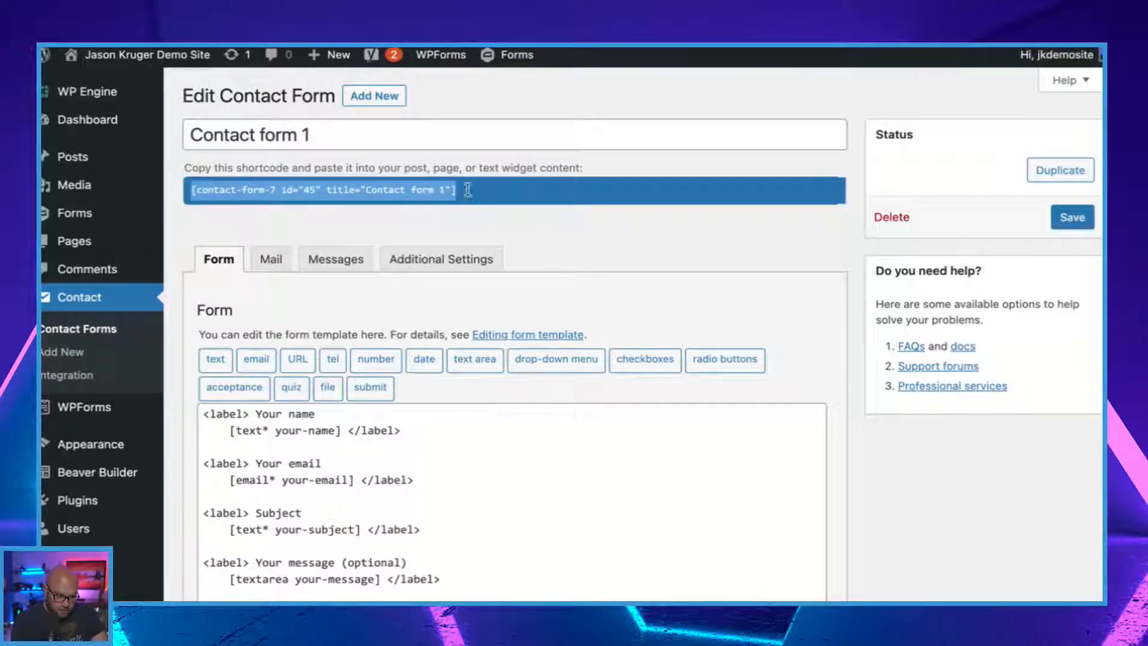
# Create a new page titled "Contact Form 7 Demo".
pyautogui.moveTo(96, 246)
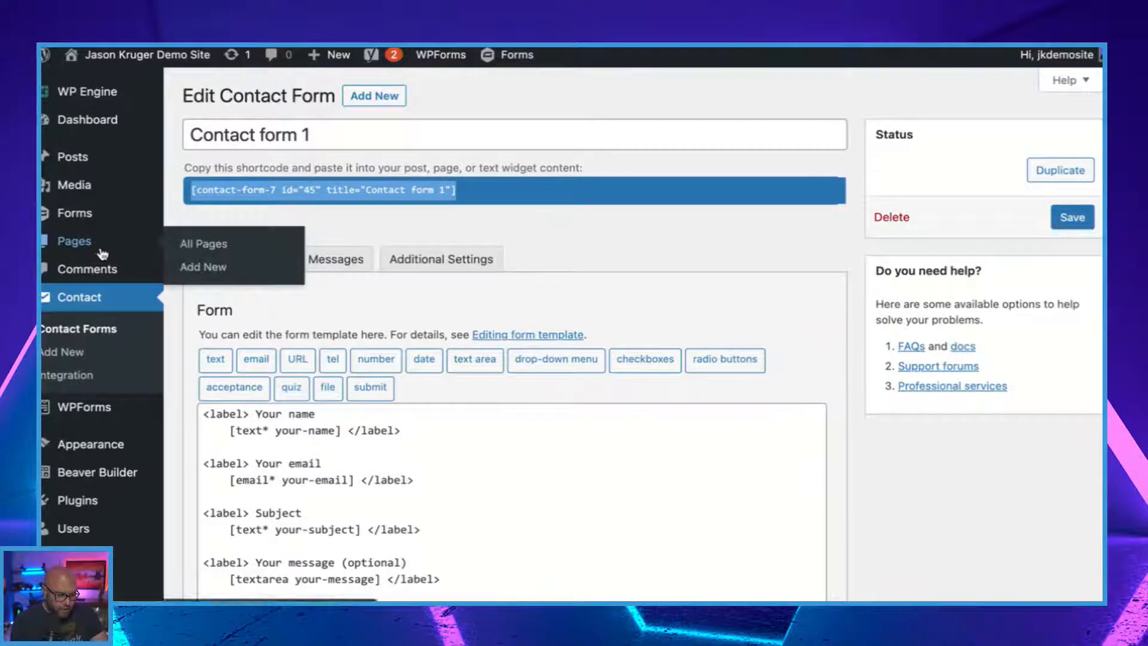
pyautogui.click(219, 271)
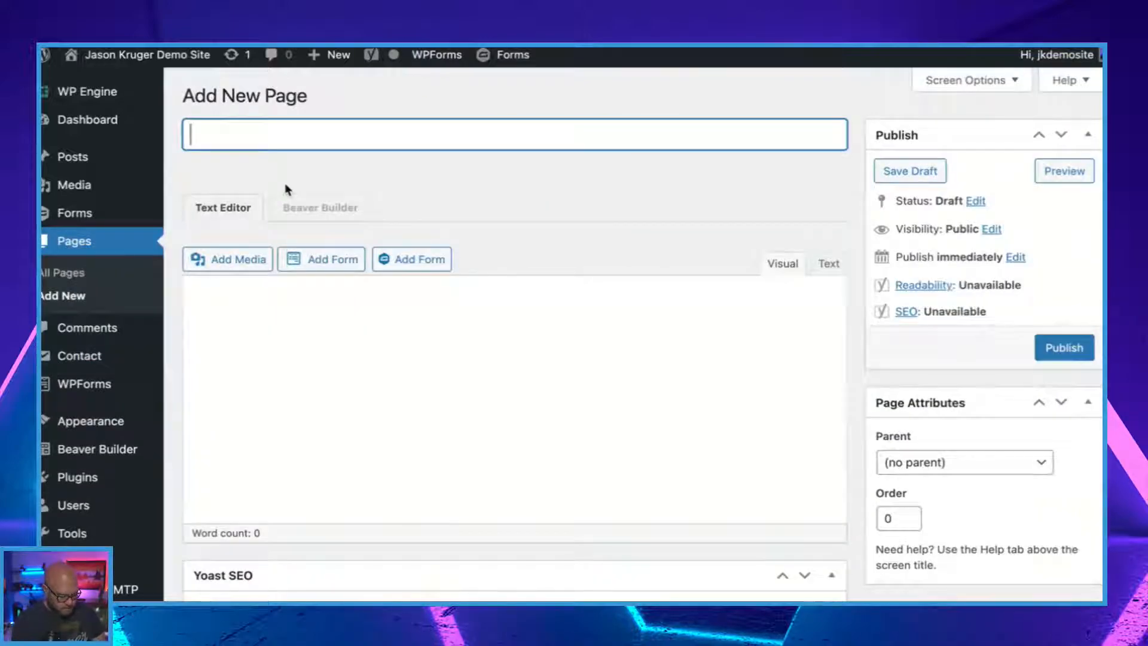
pyautogui.write('Contact ')
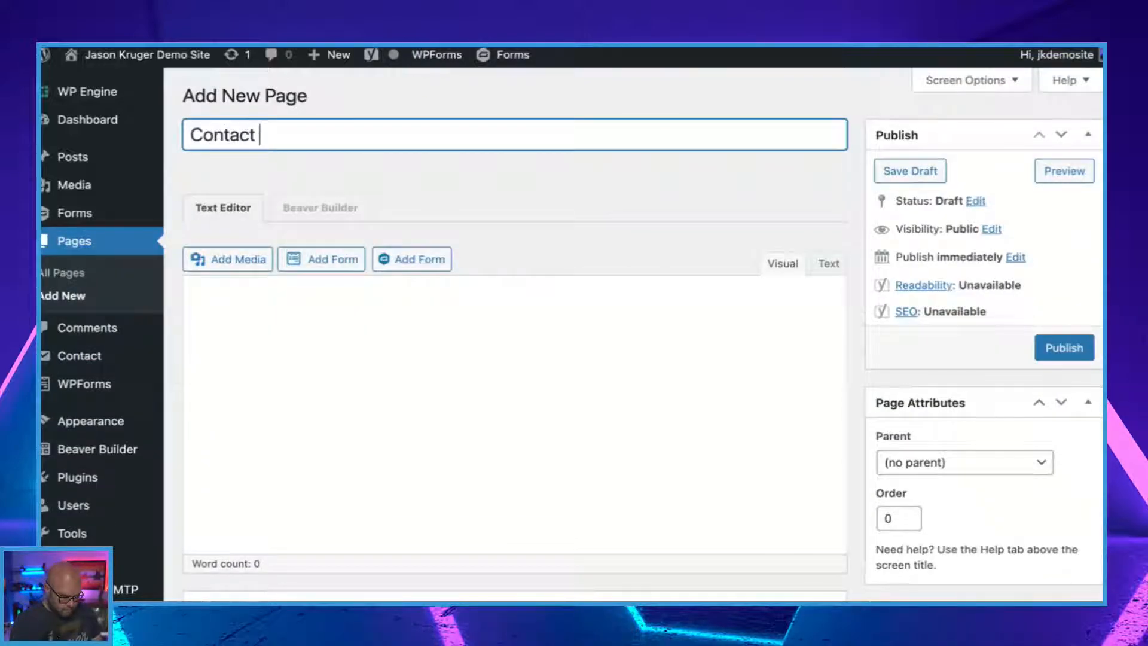
pyautogui.write('Form 7 ')
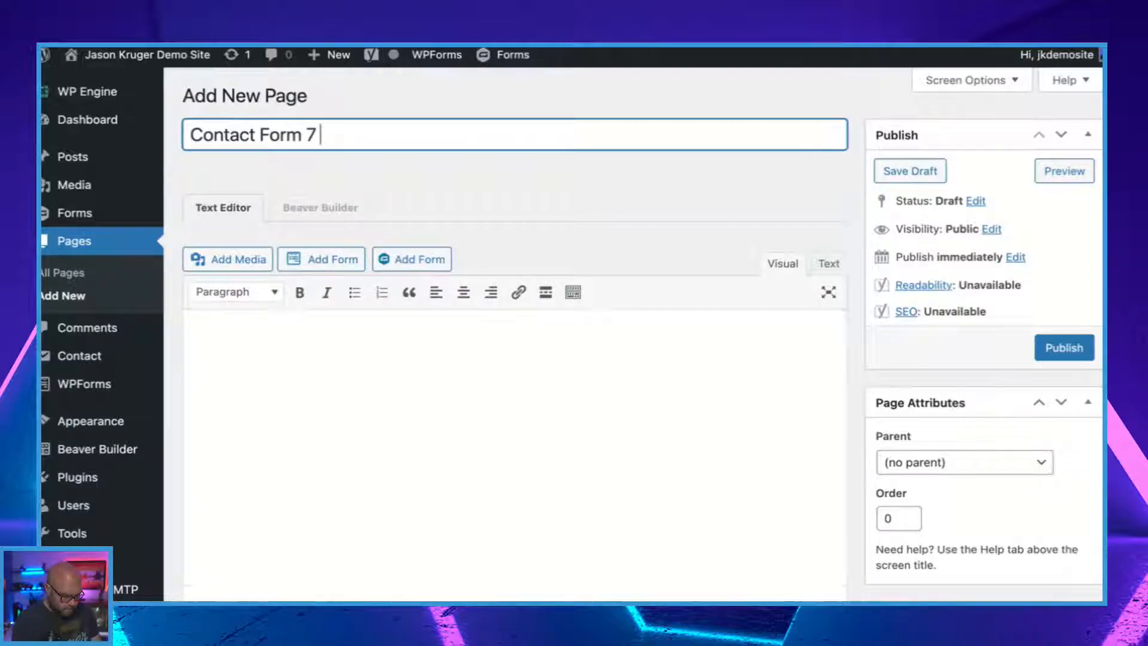
pyautogui.write('Demo')
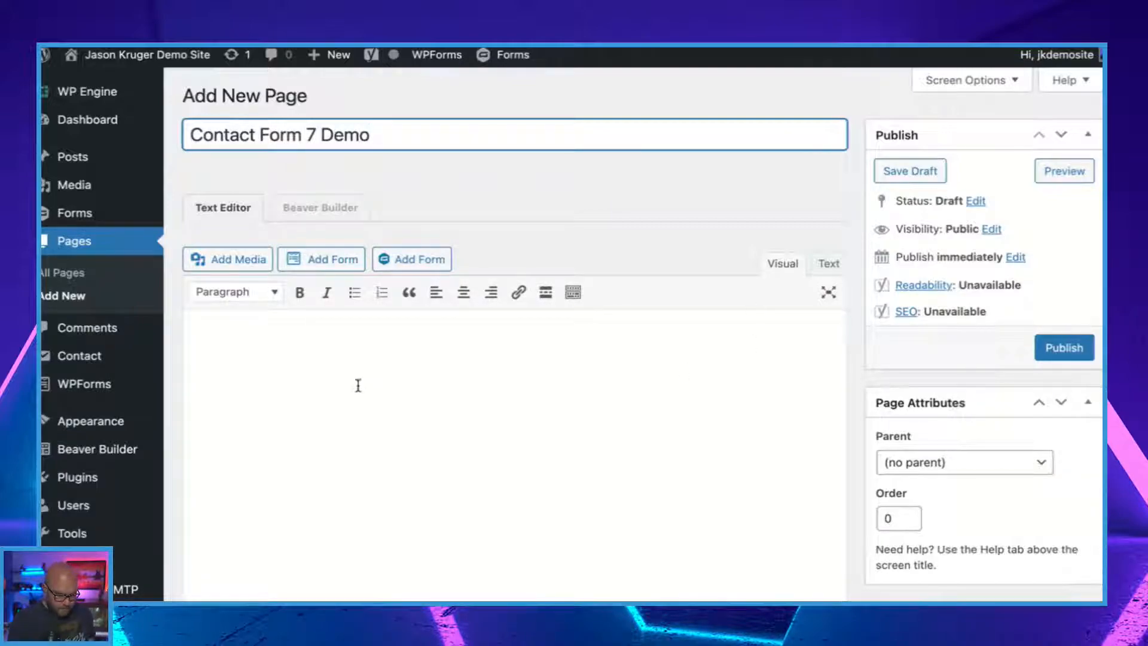
# Paste the Contact form 1 shortcode into the page content and publish the page.
pyautogui.click(562, 384)
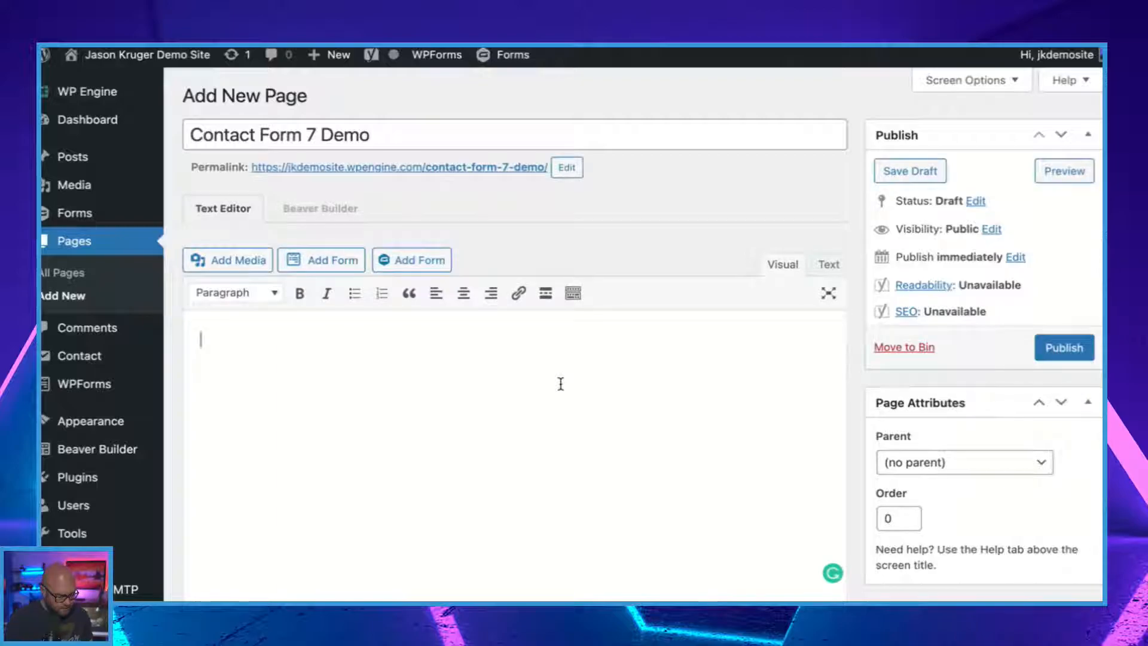
pyautogui.hotkey('ctrl', 'v')
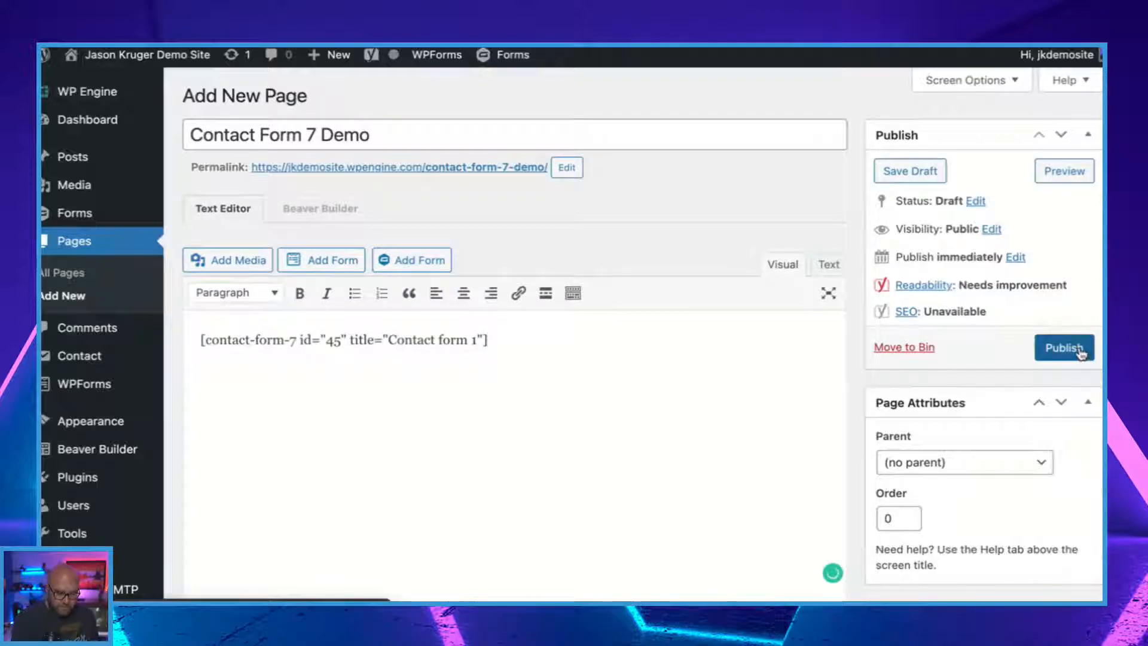
pyautogui.click(1079, 351)
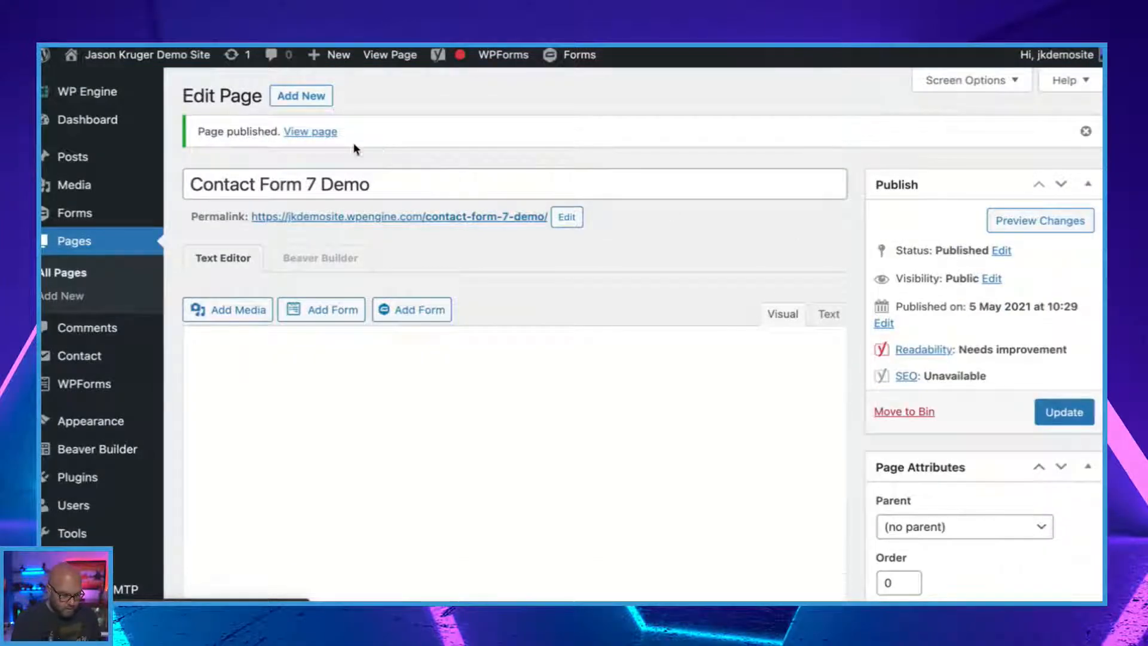
# View the published Contact Form 7 Demo page in a new browser tab and examine the whole form.
pyautogui.rightClick(317, 135)
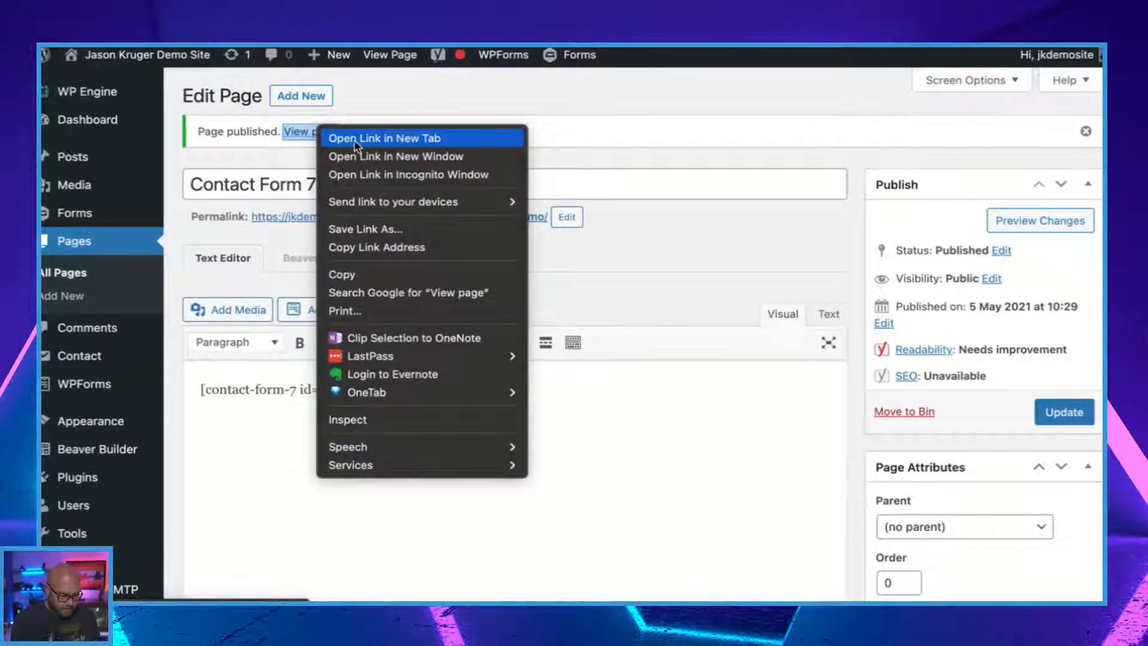
pyautogui.click(359, 143)
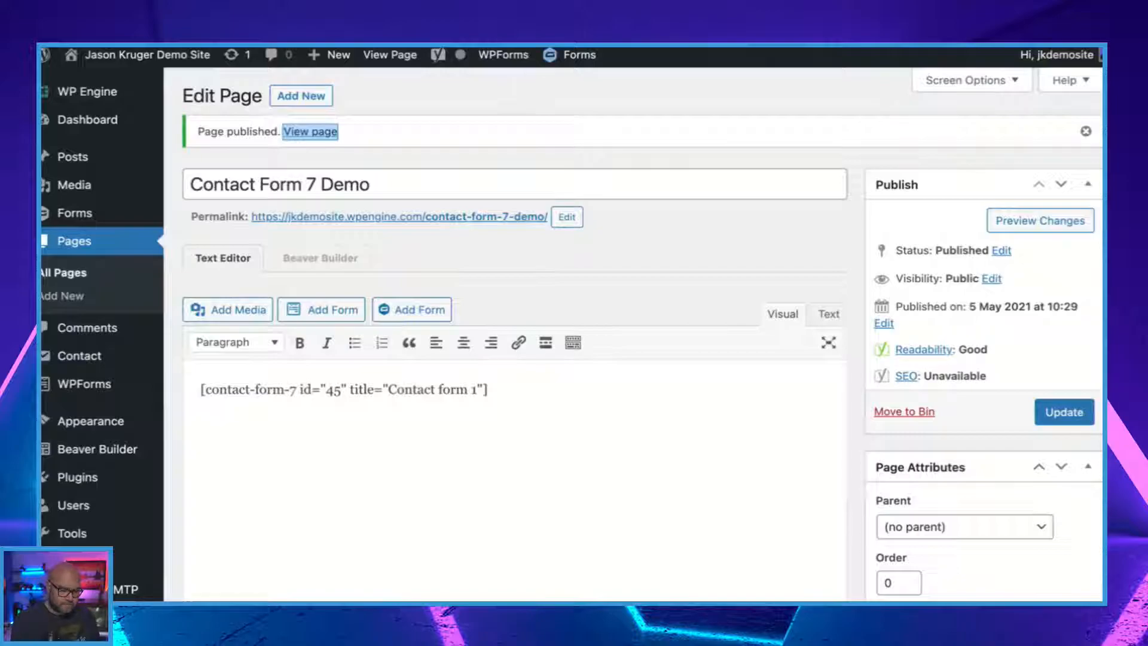
pyautogui.hotkey('ctrl', 'Tab')
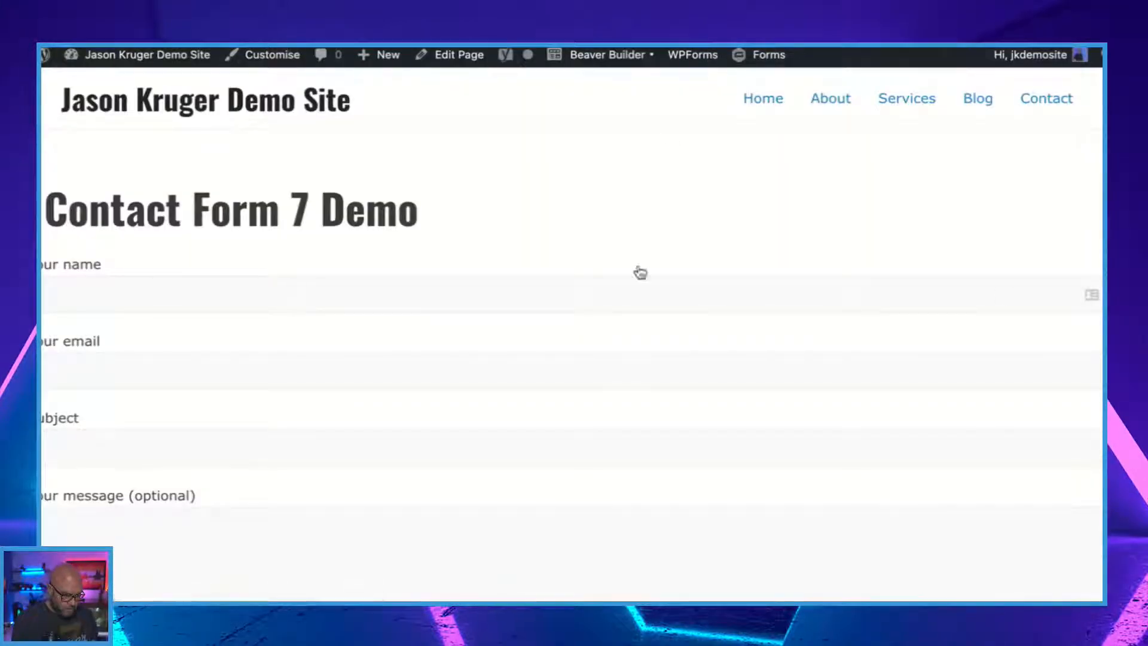
pyautogui.scroll(-3, 540, 396)
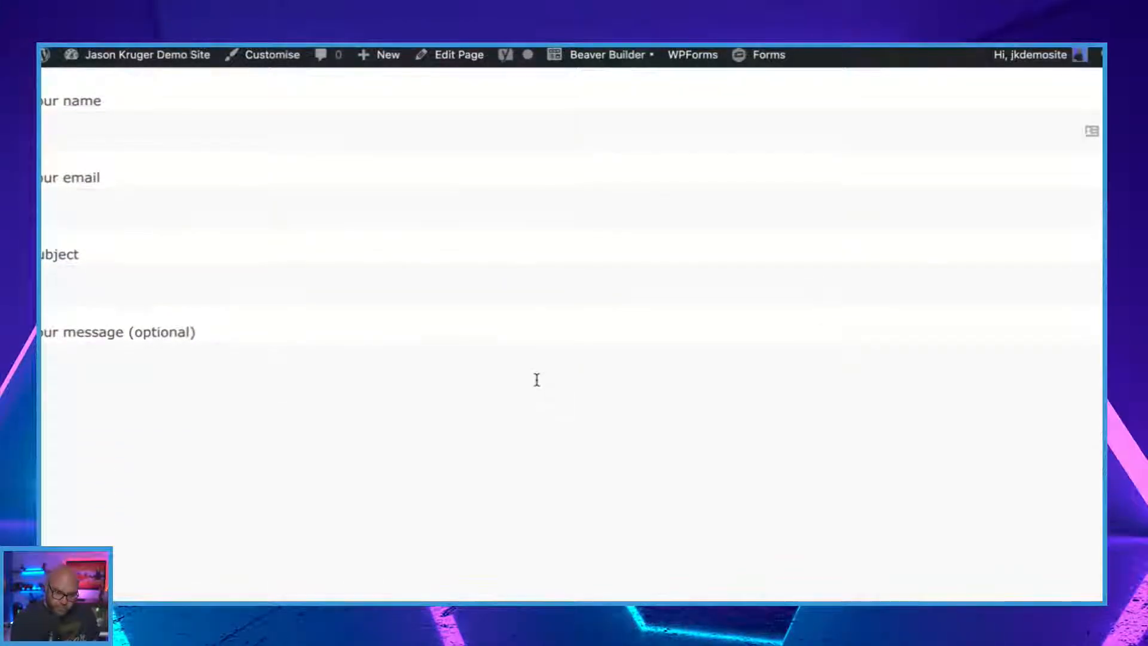
pyautogui.scroll(-3, 536, 380)
pyautogui.scroll(-1, 537, 379)
pyautogui.scroll(5, 429, 243)
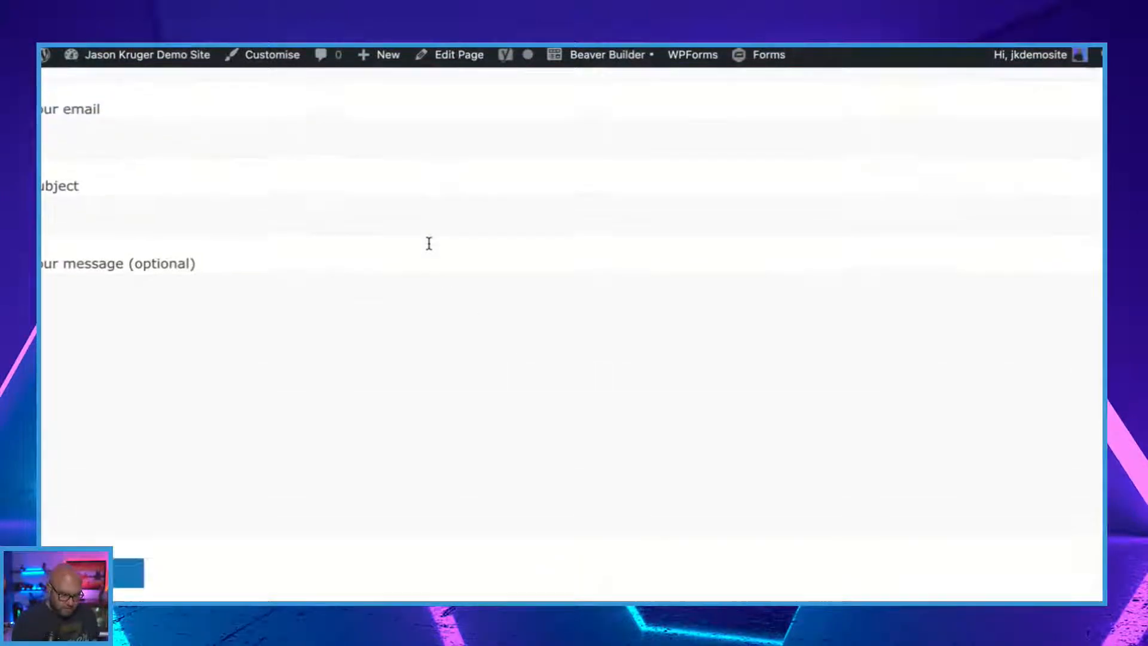
pyautogui.scroll(2, 429, 247)
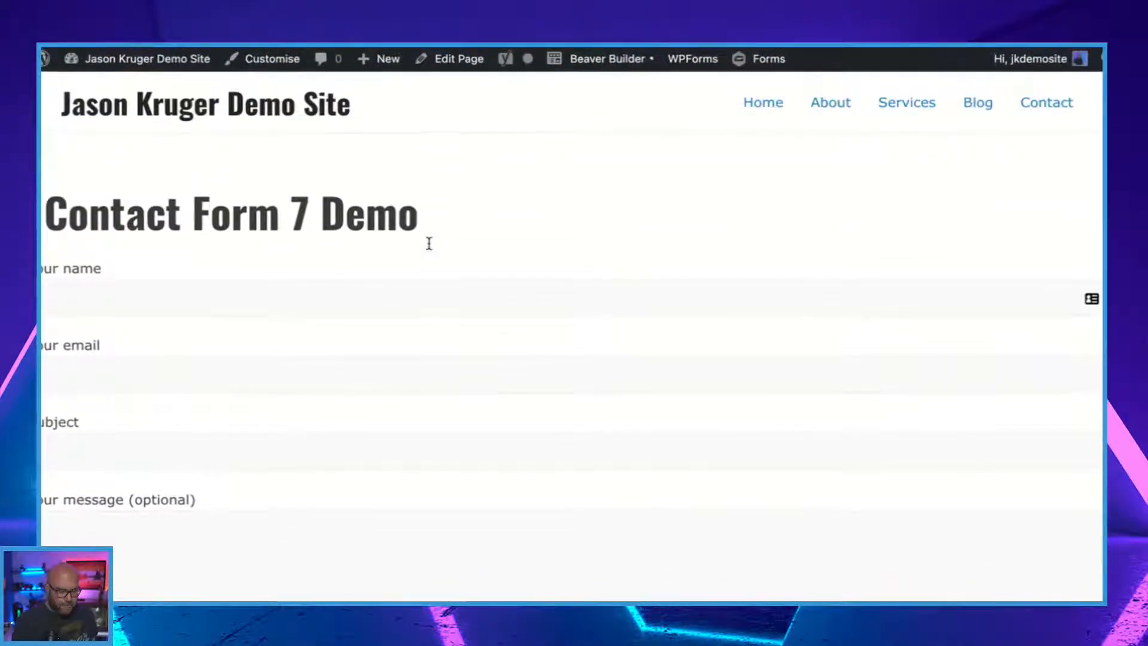
# Open the Contact Form 7 Demo page in Beaver Builder, review the form layout and publish the page.
pyautogui.click(625, 59)
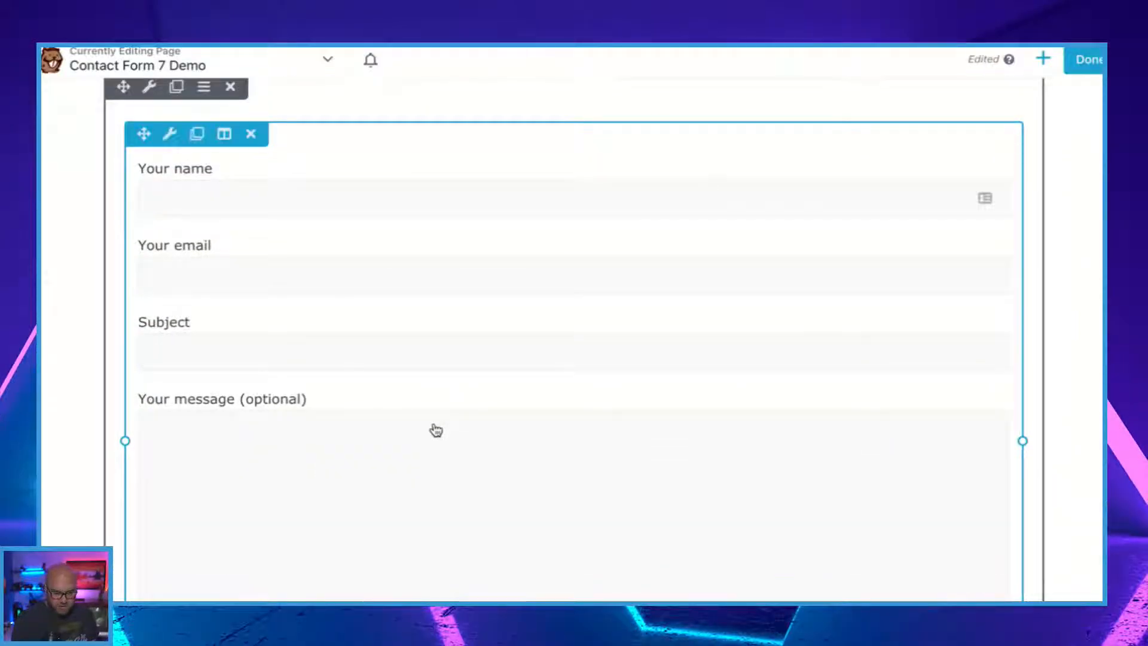
pyautogui.scroll(-4, 436, 431)
pyautogui.scroll(5, 436, 431)
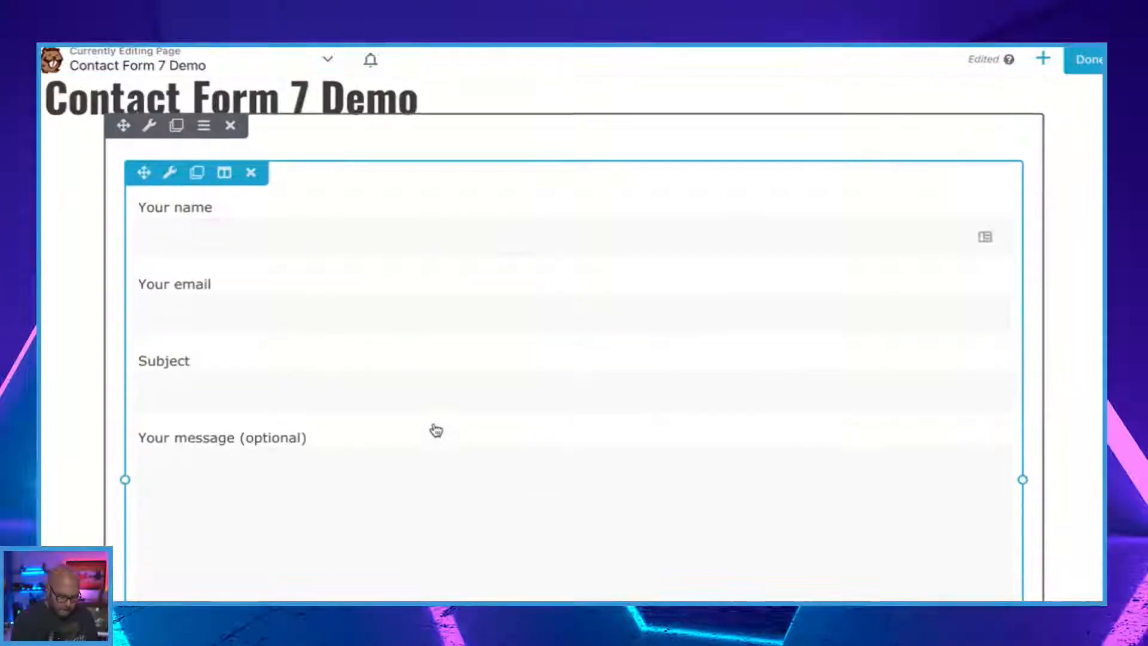
pyautogui.scroll(-2, 436, 431)
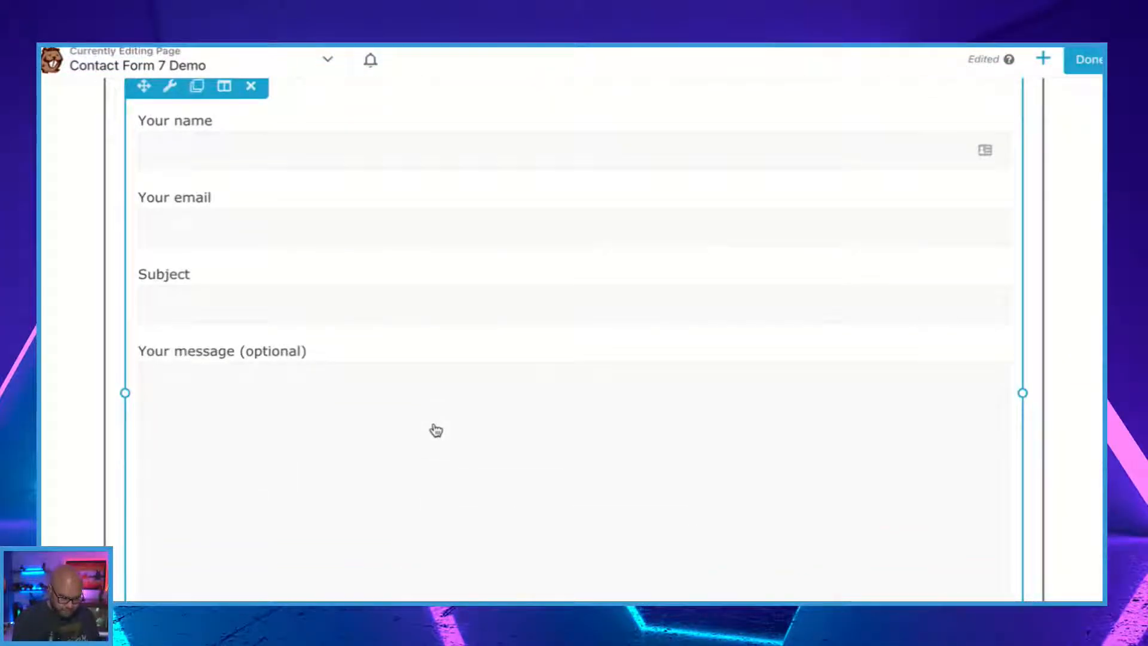
pyautogui.scroll(4, 377, 310)
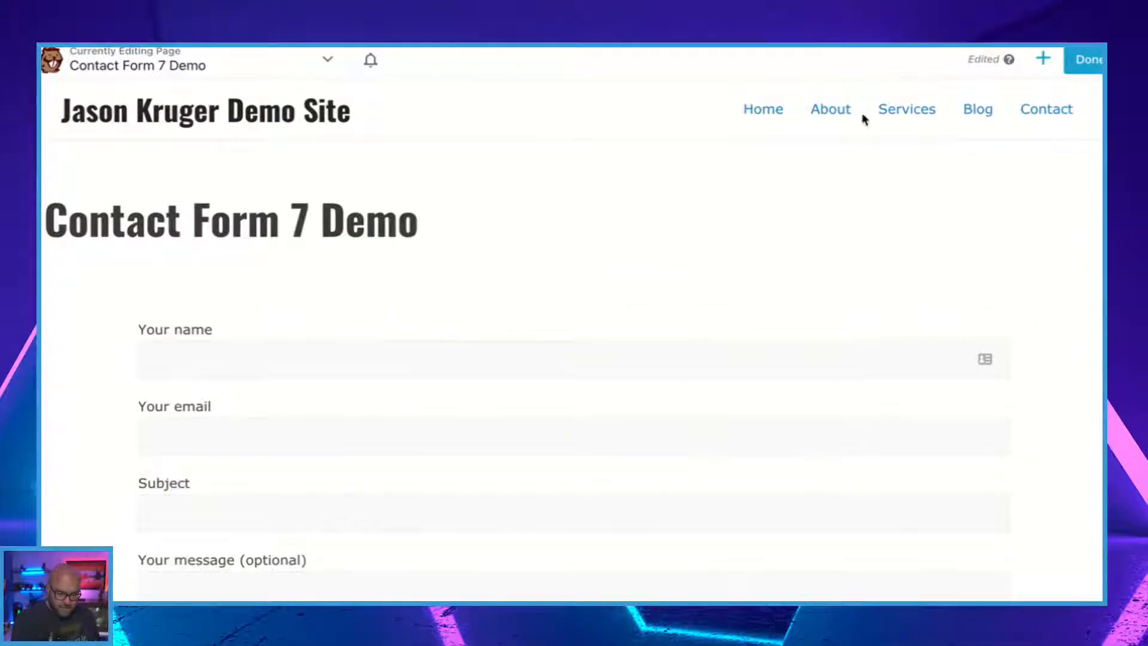
pyautogui.click(1093, 63)
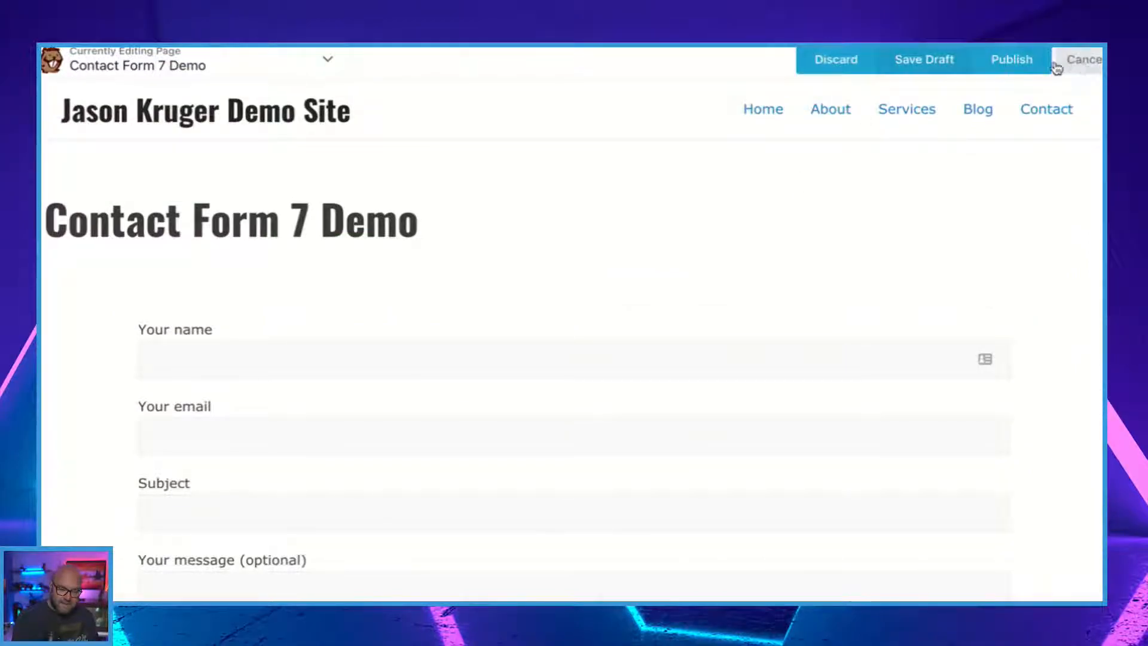
pyautogui.click(1036, 61)
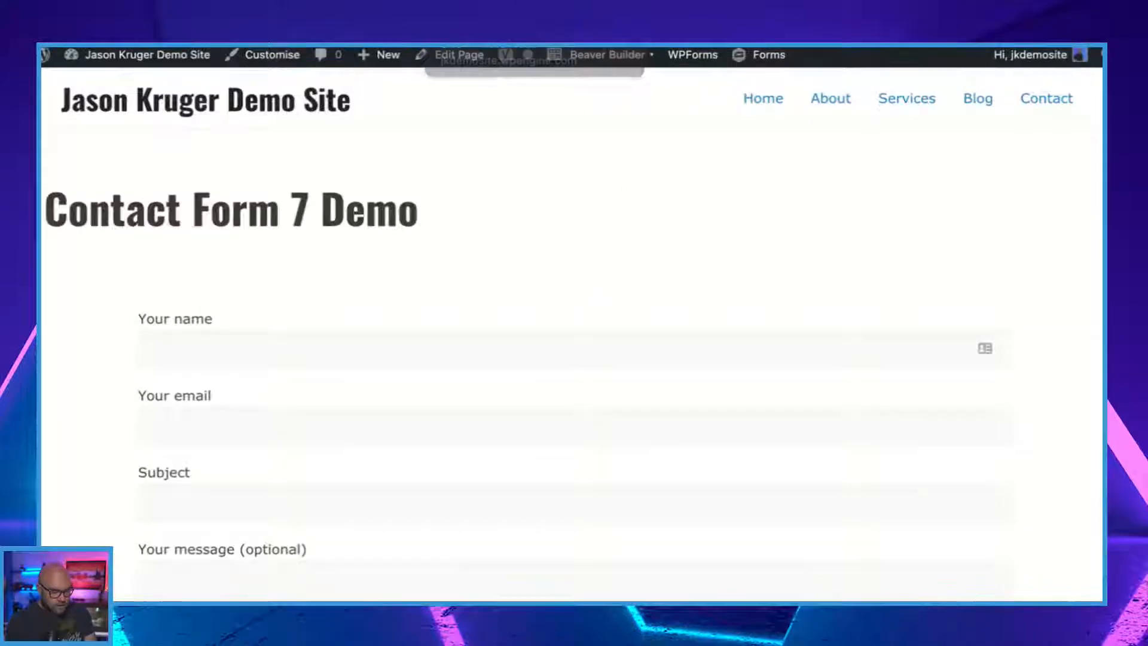
# Return to the page editor, then switch to the Gravity Forms pricing page and compare the features of the Basic, Elite and Pro licenses.
pyautogui.click(460, 45)
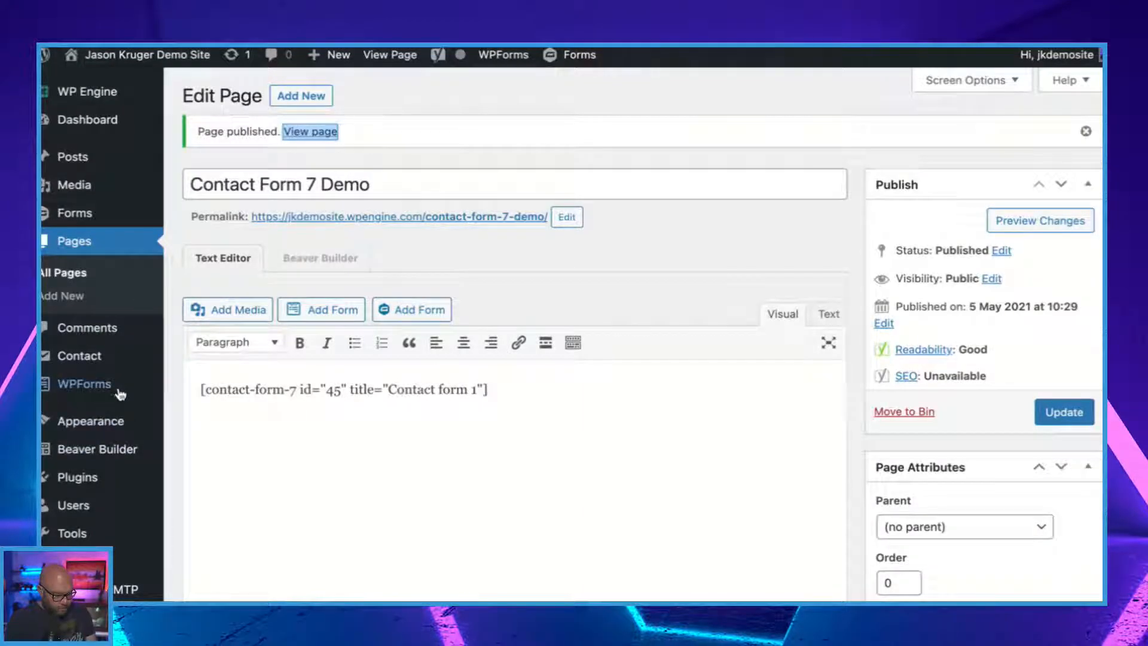
pyautogui.moveTo(105, 392)
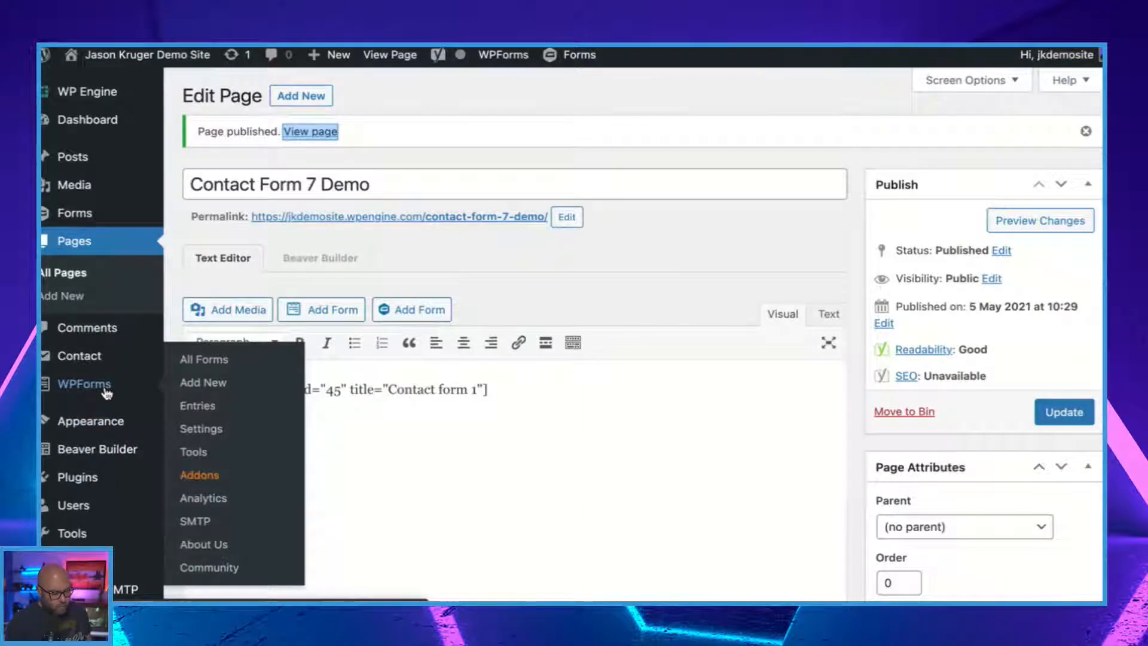
pyautogui.moveTo(77, 215)
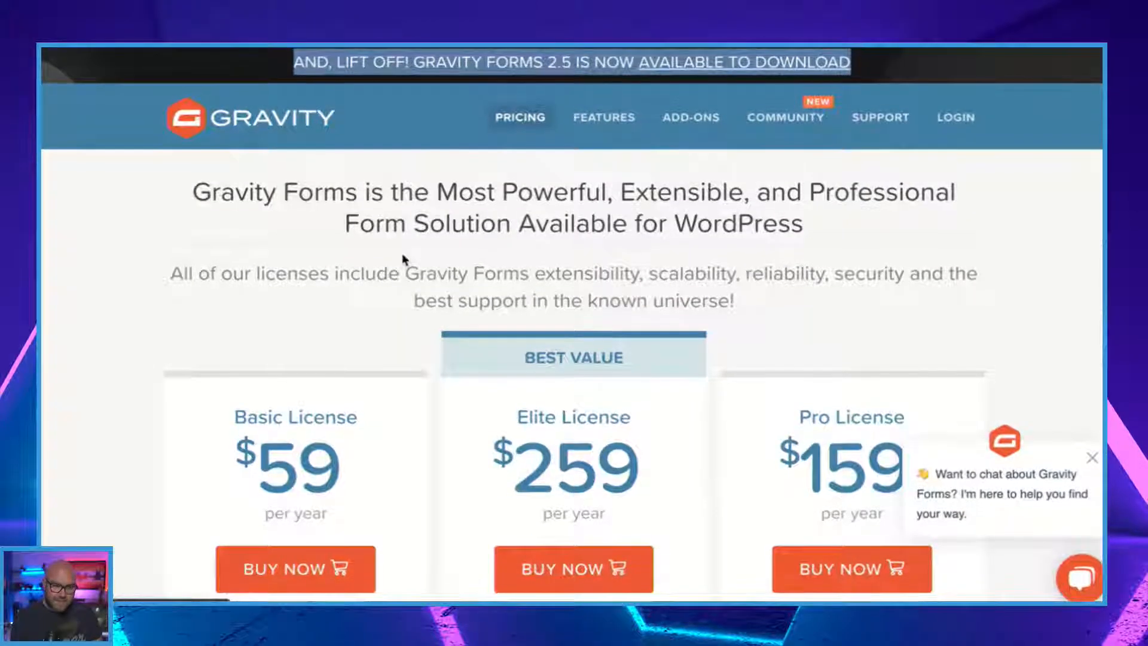
pyautogui.scroll(-2, 402, 253)
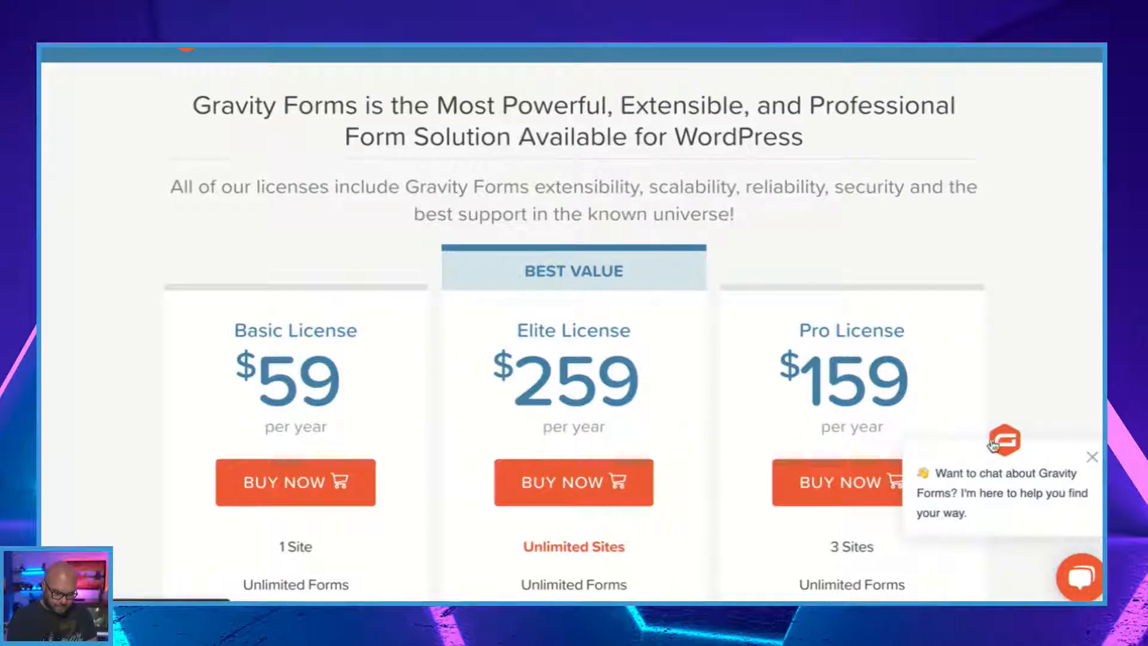
pyautogui.click(1093, 457)
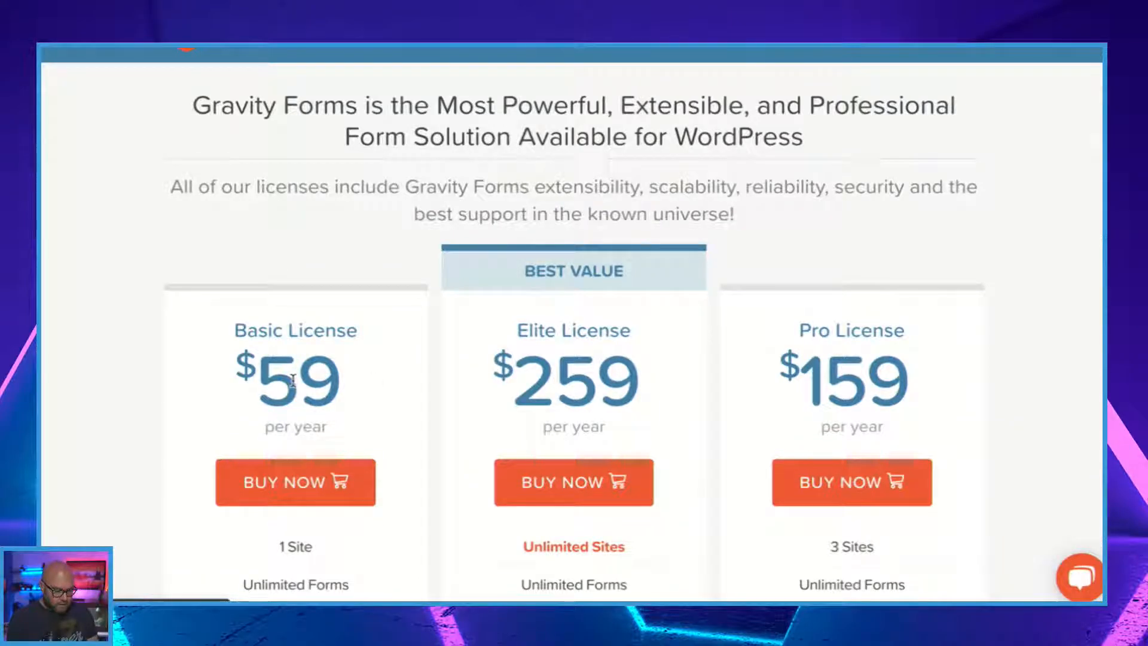
pyautogui.scroll(-2, 308, 364)
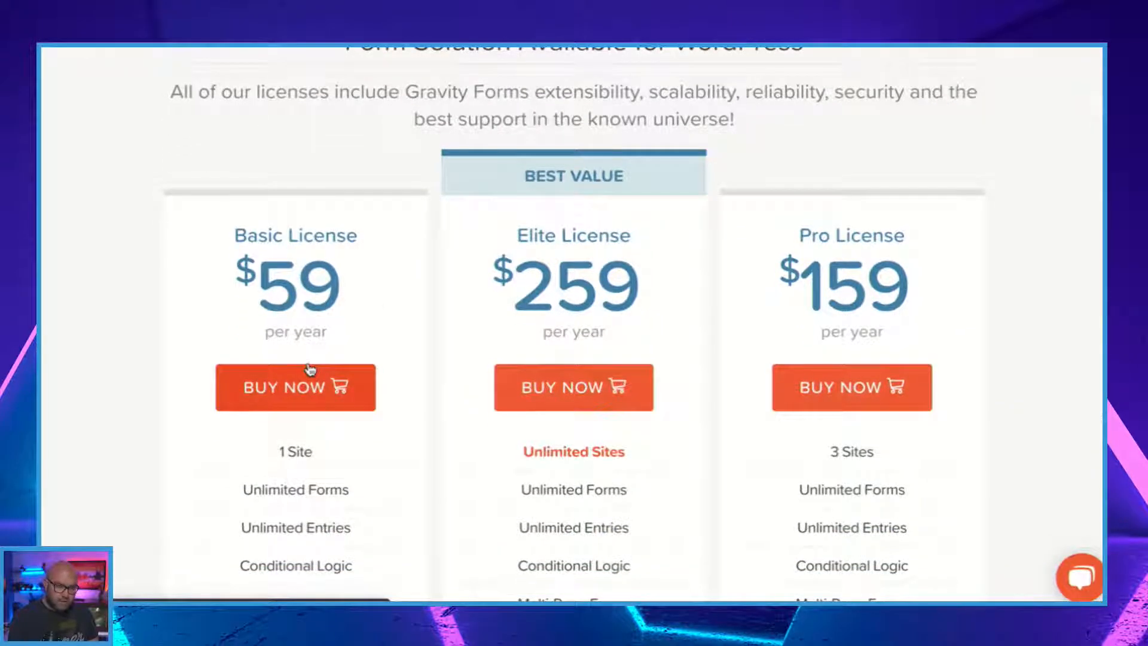
pyautogui.scroll(-1, 309, 369)
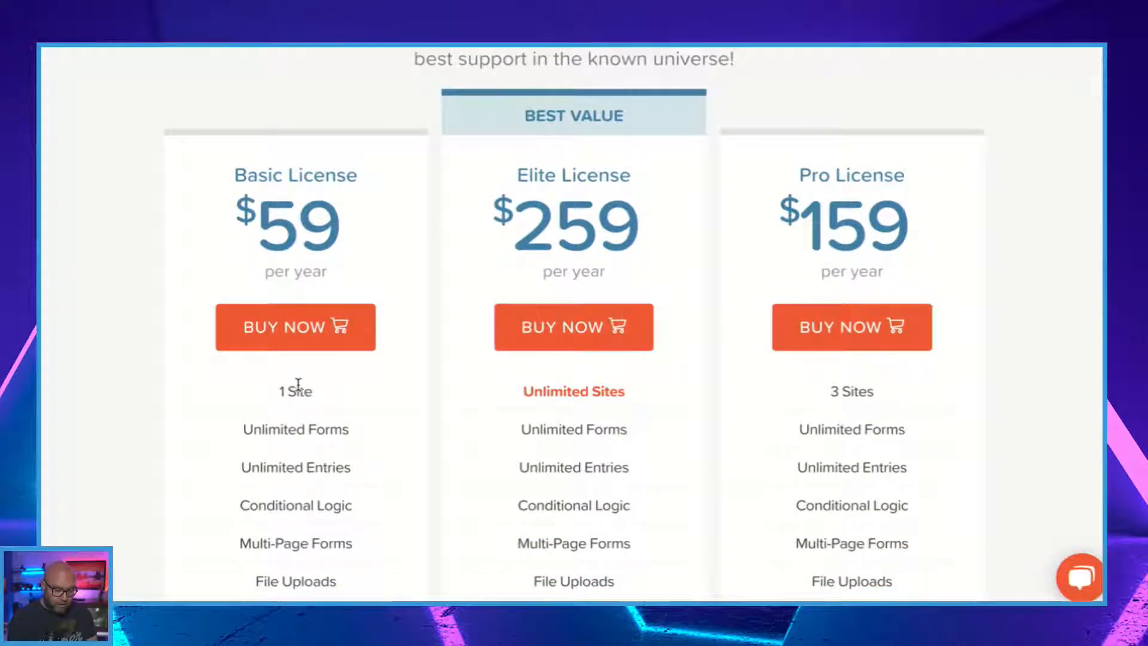
pyautogui.scroll(-3, 298, 390)
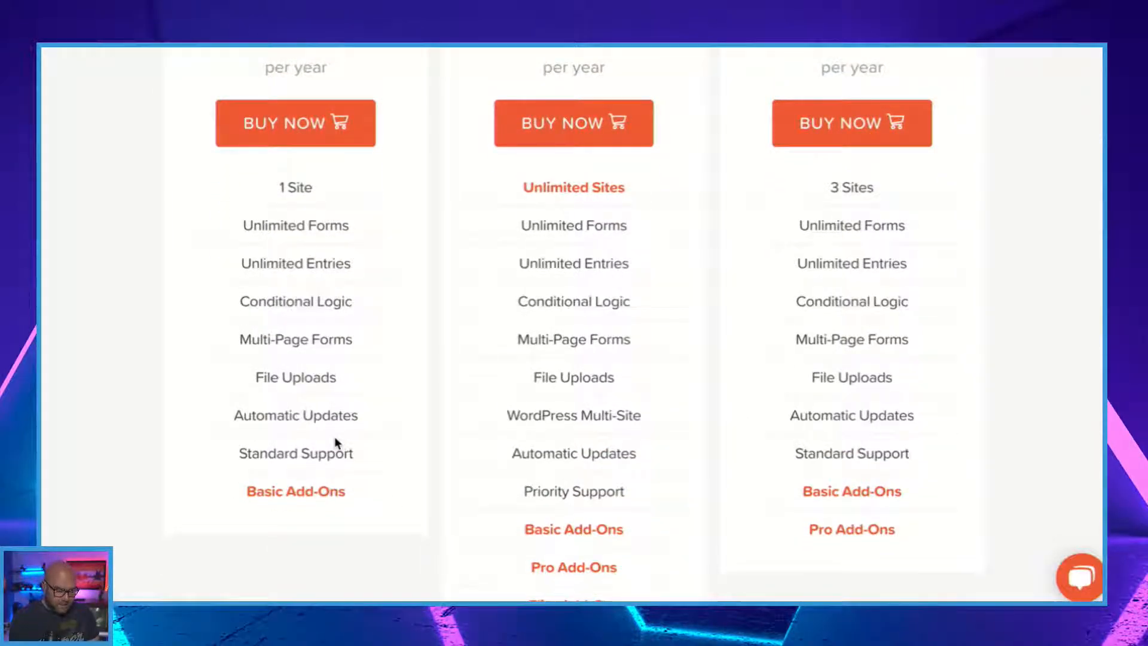
# Open the Basic Add-Ons list and examine which Basic, Pro and Elite add-ons each Gravity Forms license includes.
pyautogui.click(320, 502)
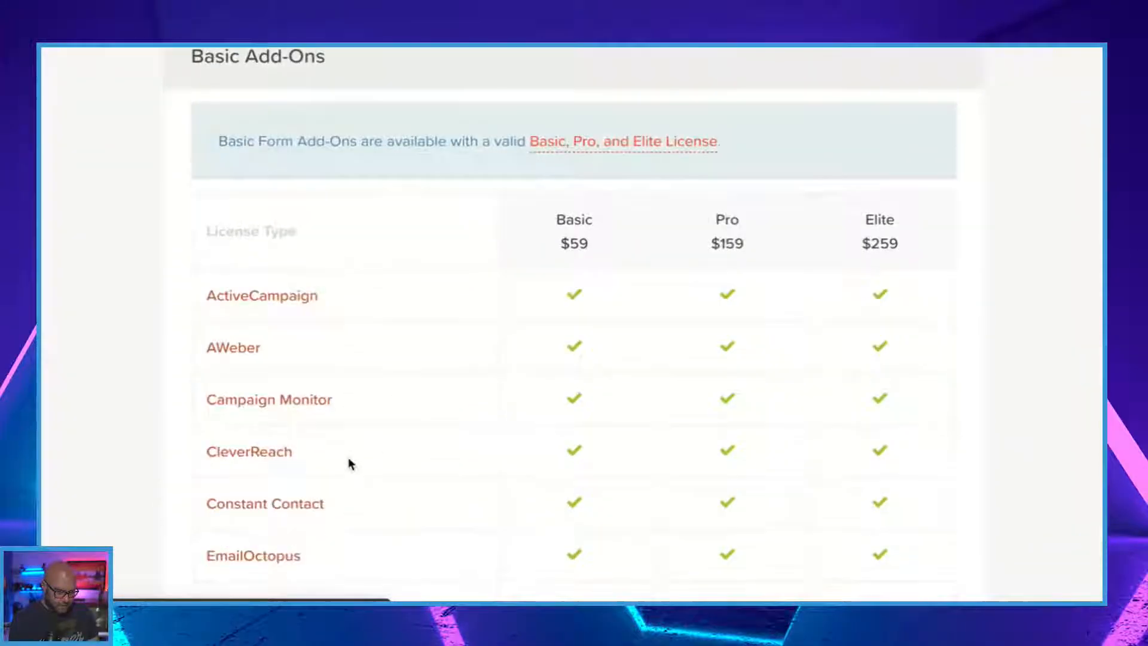
pyautogui.scroll(-2, 346, 449)
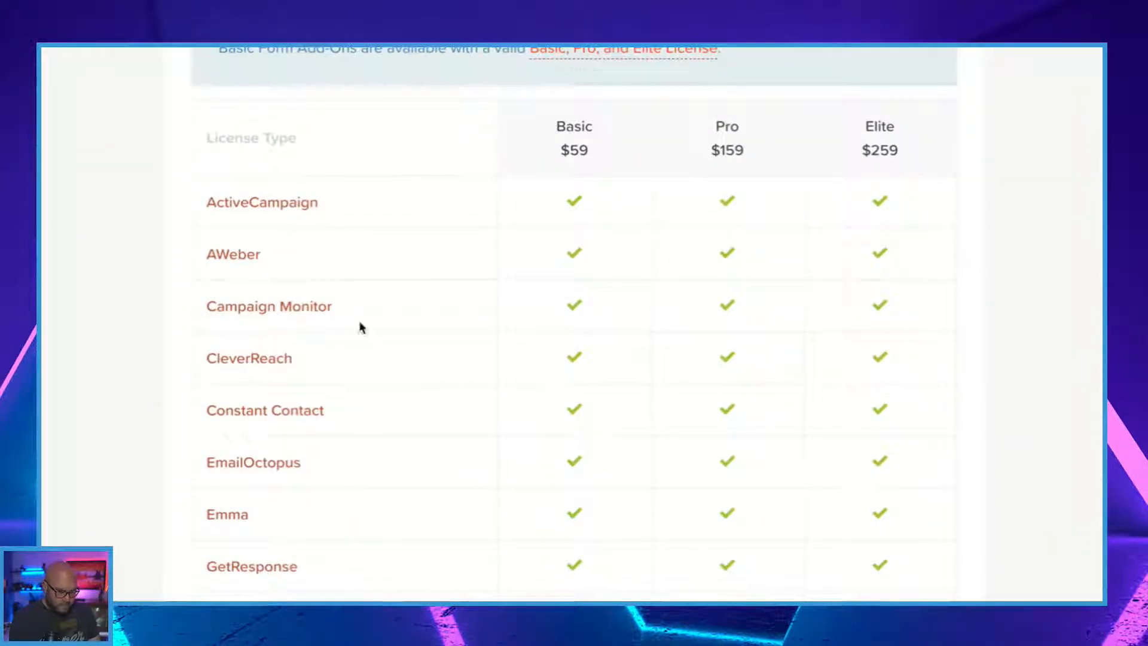
pyautogui.scroll(-4, 328, 440)
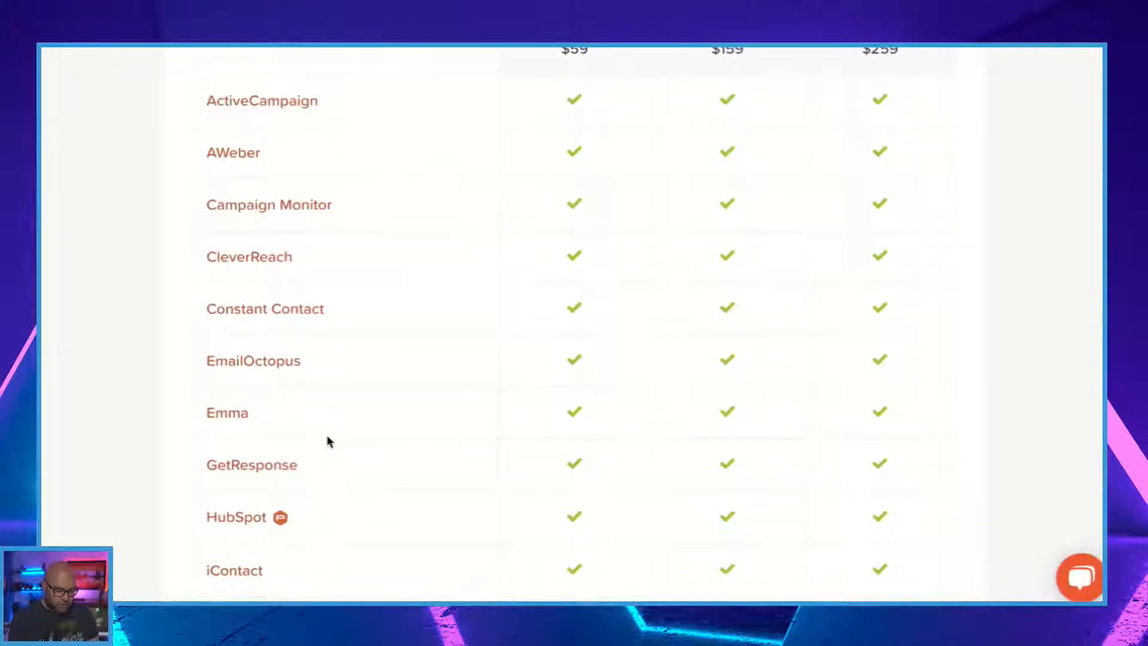
pyautogui.scroll(-5, 328, 440)
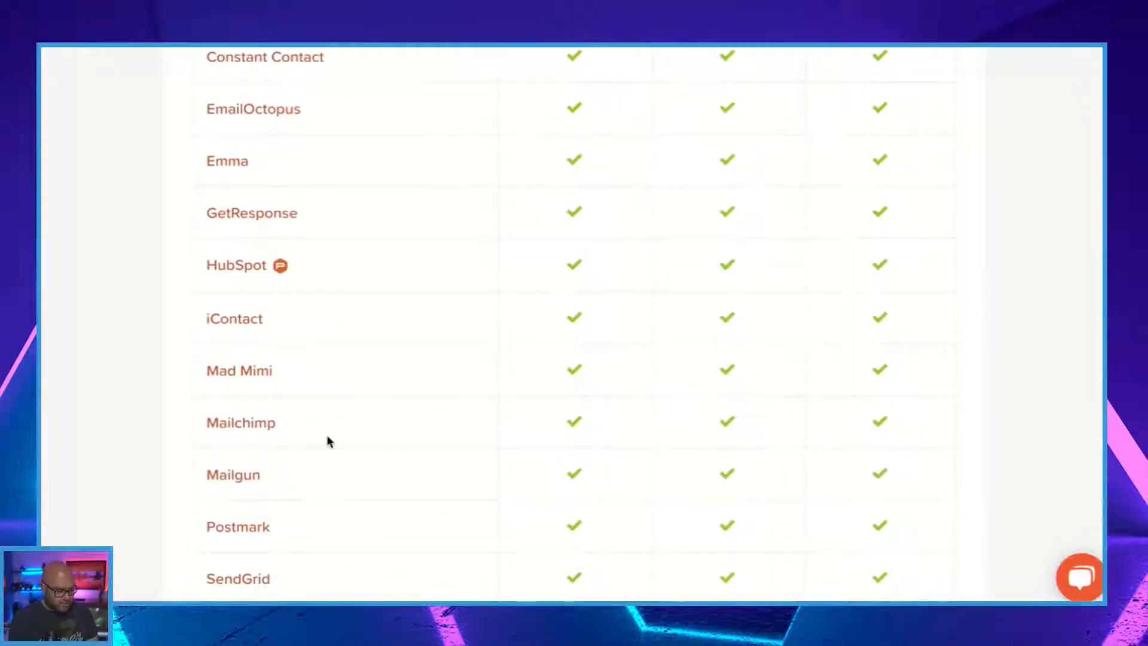
pyautogui.scroll(8, 328, 440)
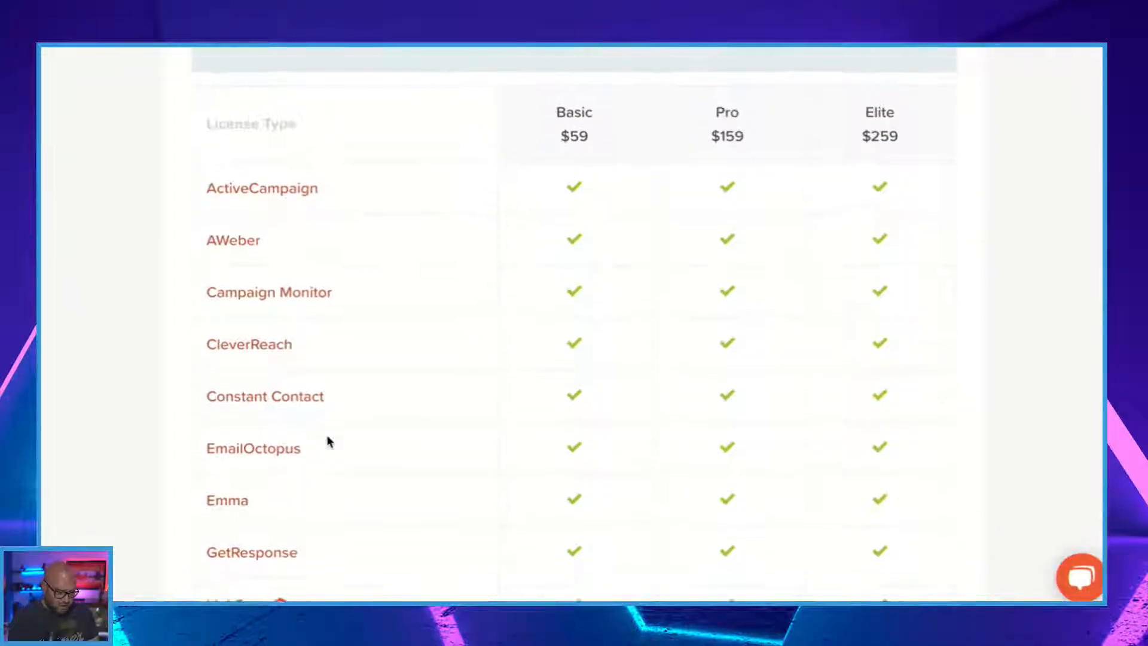
pyautogui.scroll(-18, 327, 441)
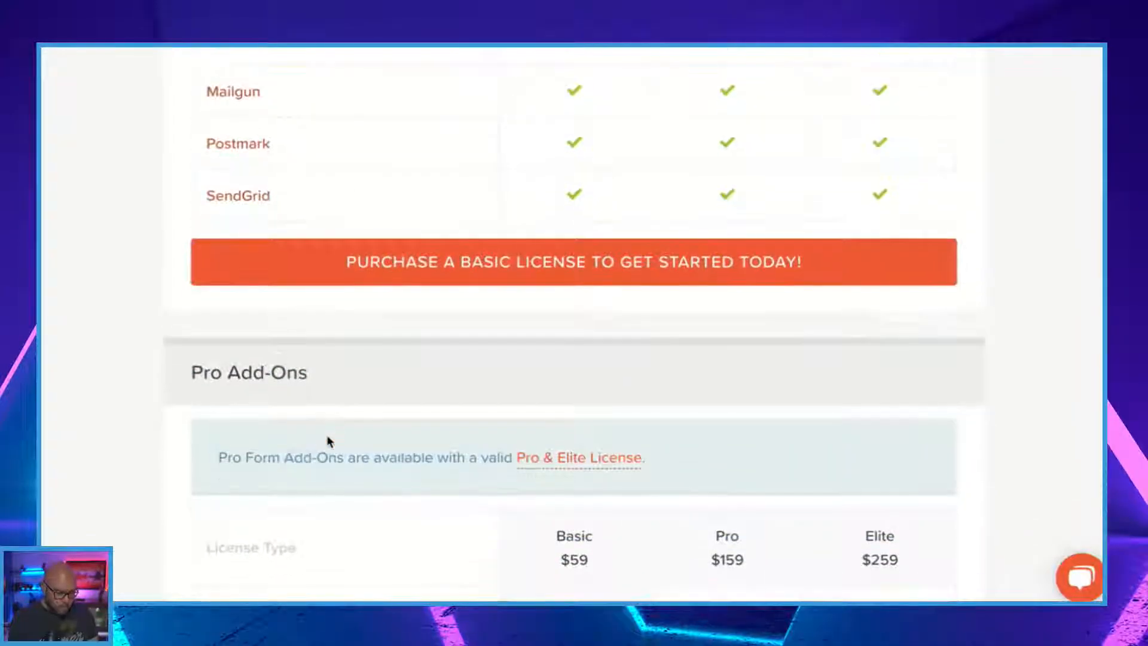
pyautogui.scroll(-4, 328, 441)
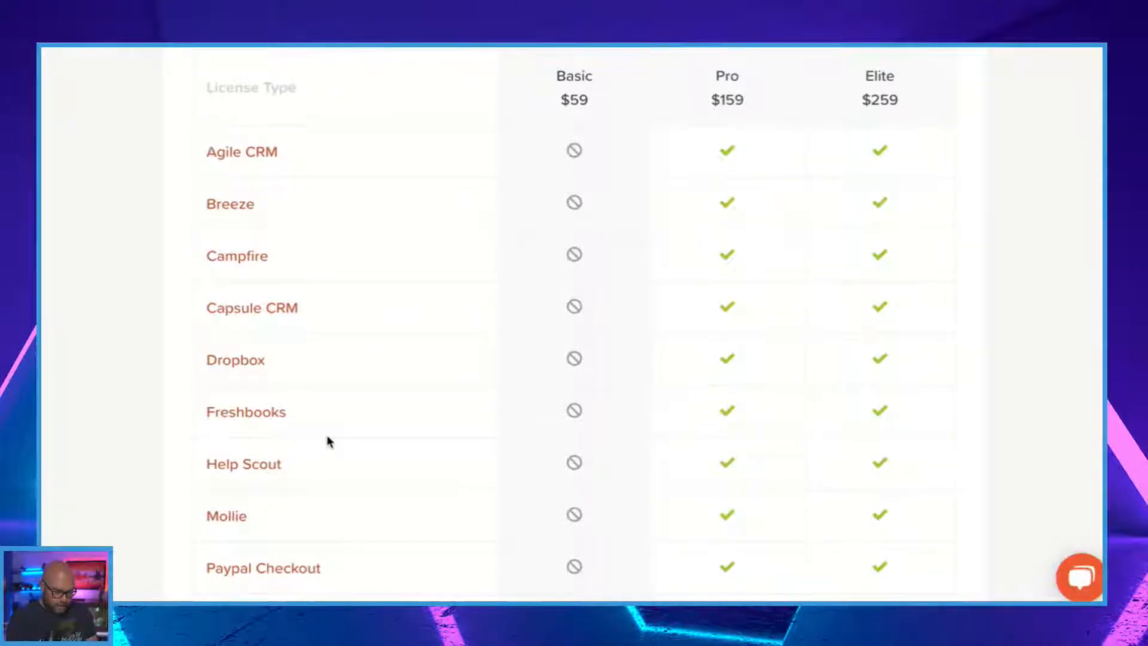
pyautogui.scroll(-4, 328, 442)
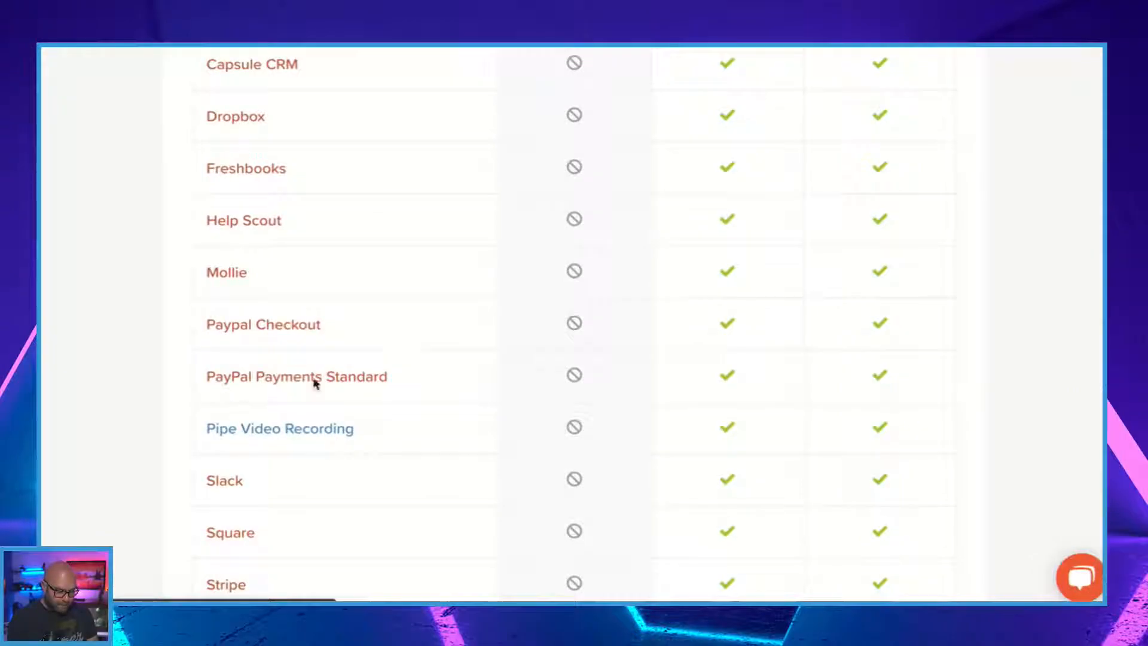
pyautogui.scroll(-5, 331, 415)
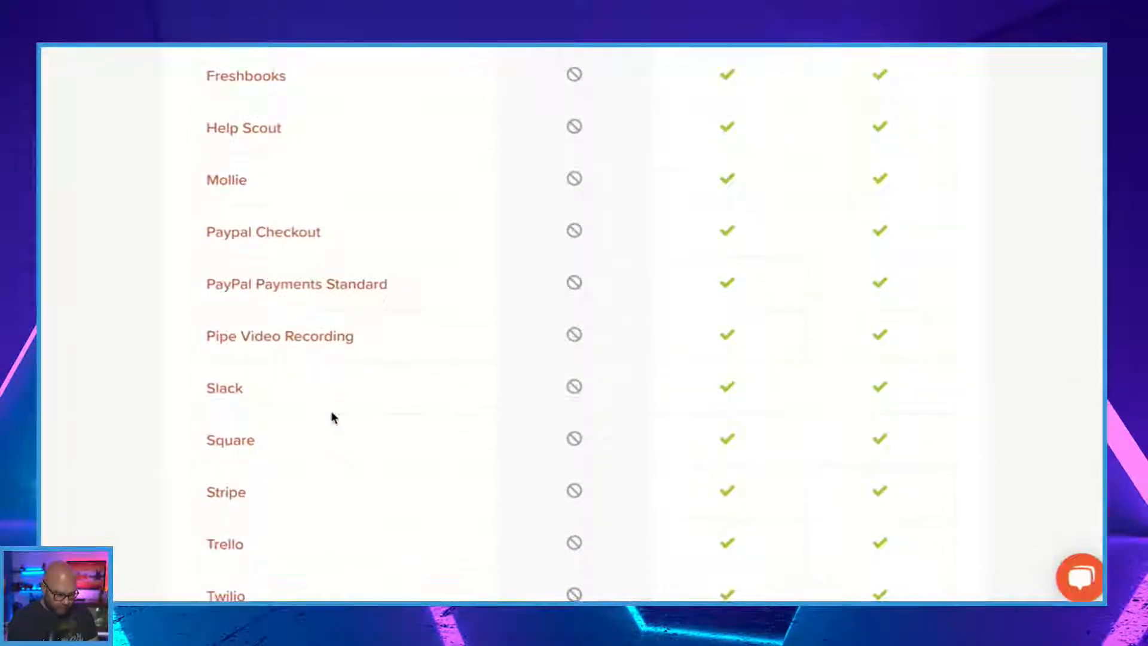
pyautogui.scroll(-8, 334, 418)
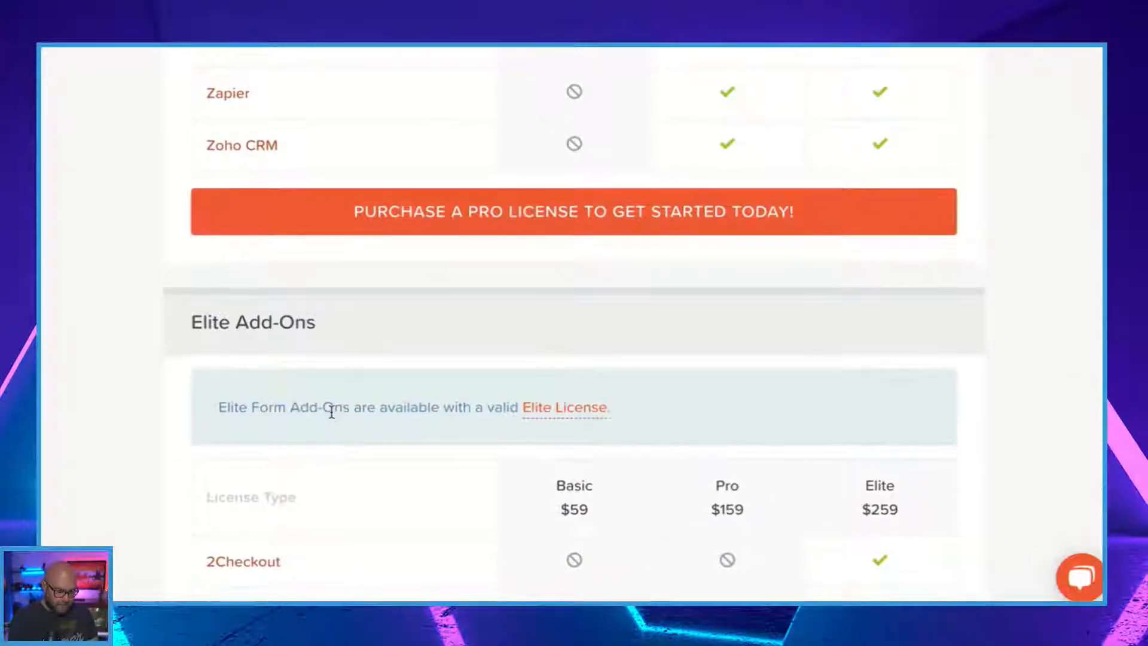
pyautogui.scroll(-1, 334, 417)
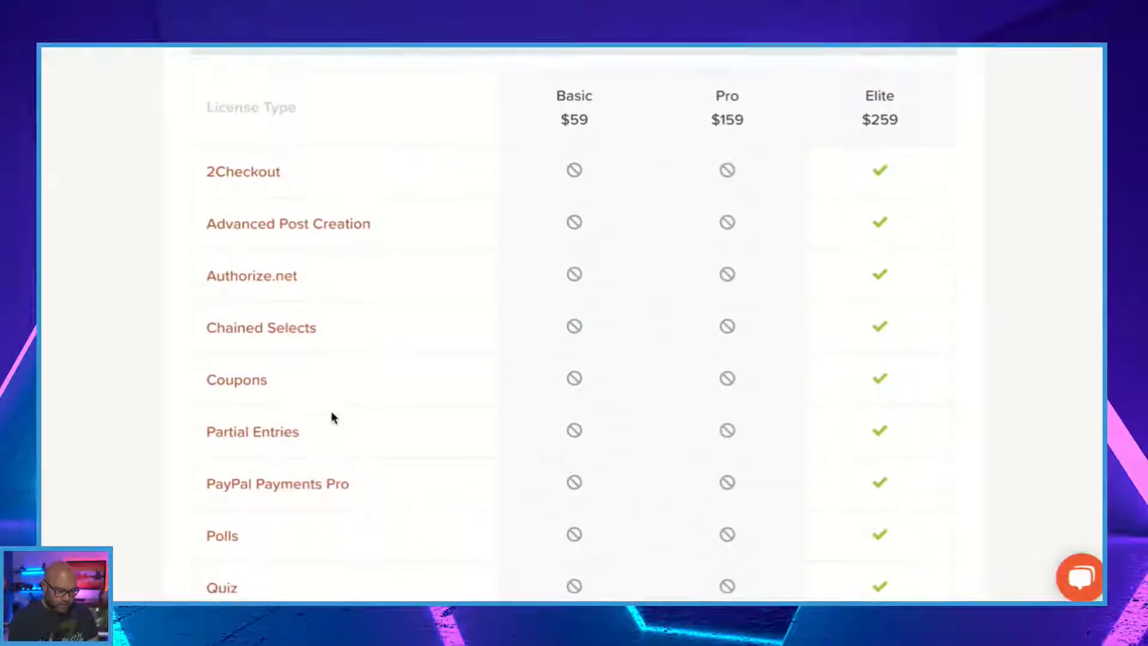
pyautogui.scroll(-2, 333, 418)
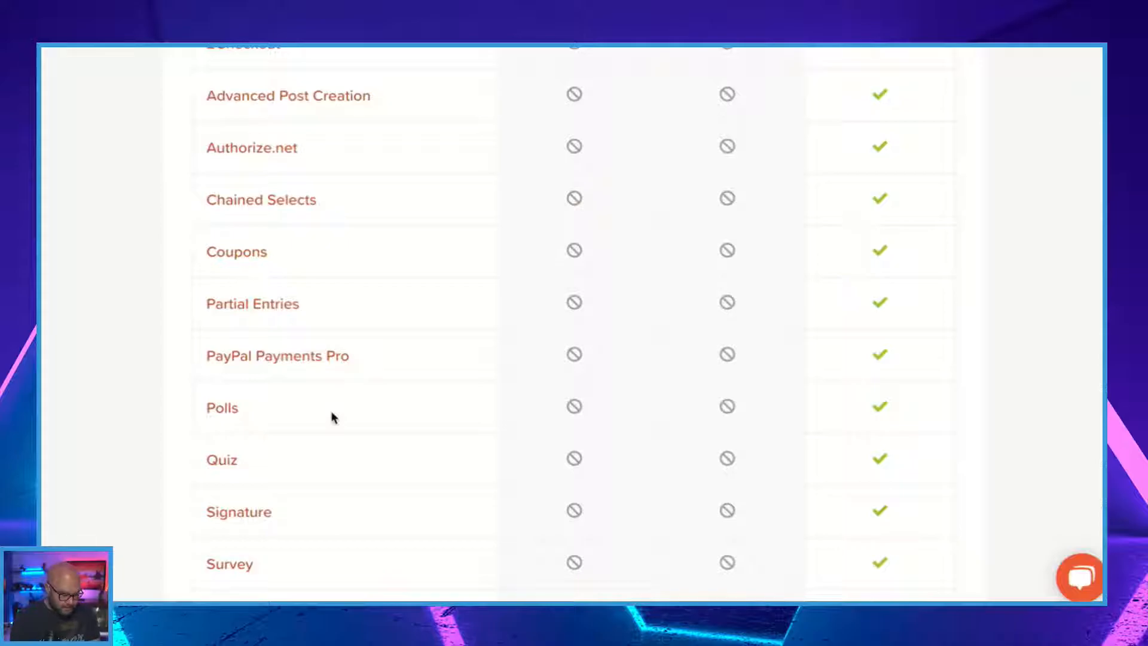
pyautogui.scroll(-3, 333, 417)
# Go back to the license plans and review the Elite License's price and features against the other two plans.
pyautogui.scroll(20, 334, 418)
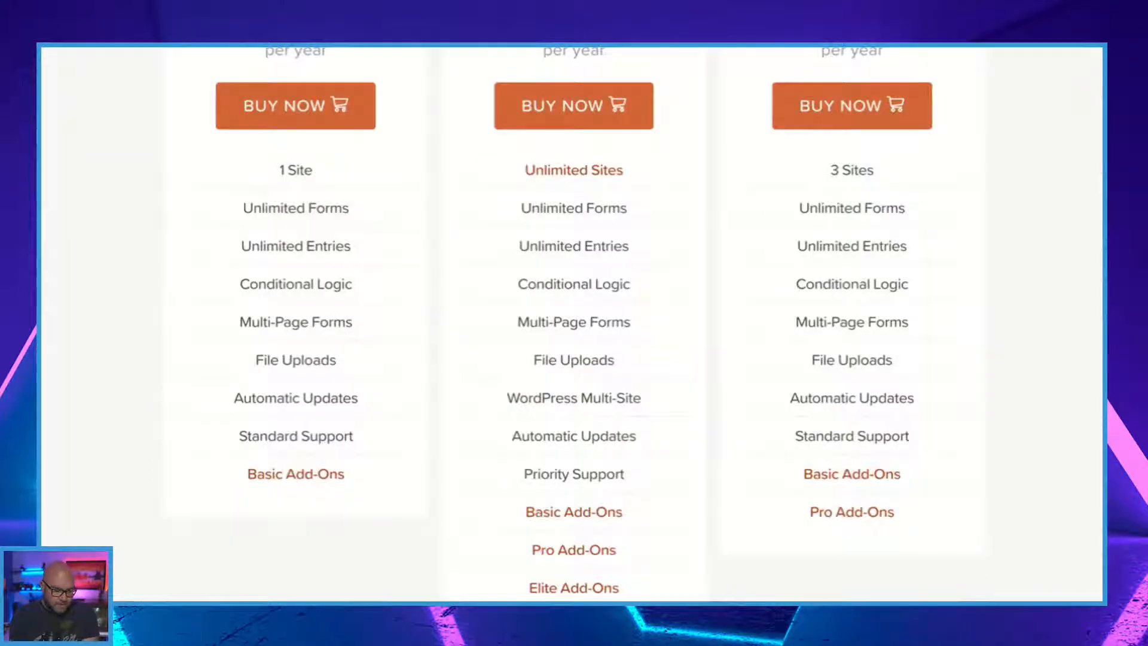
pyautogui.scroll(3, 303, 285)
pyautogui.scroll(1, 344, 310)
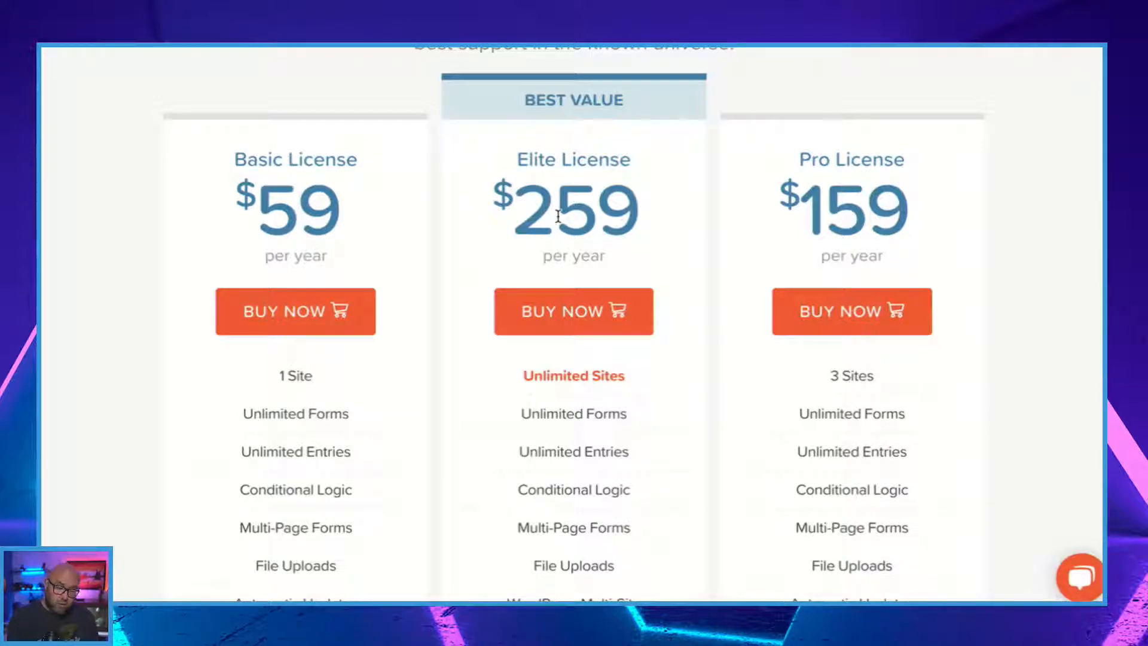
pyautogui.scroll(-3, 557, 216)
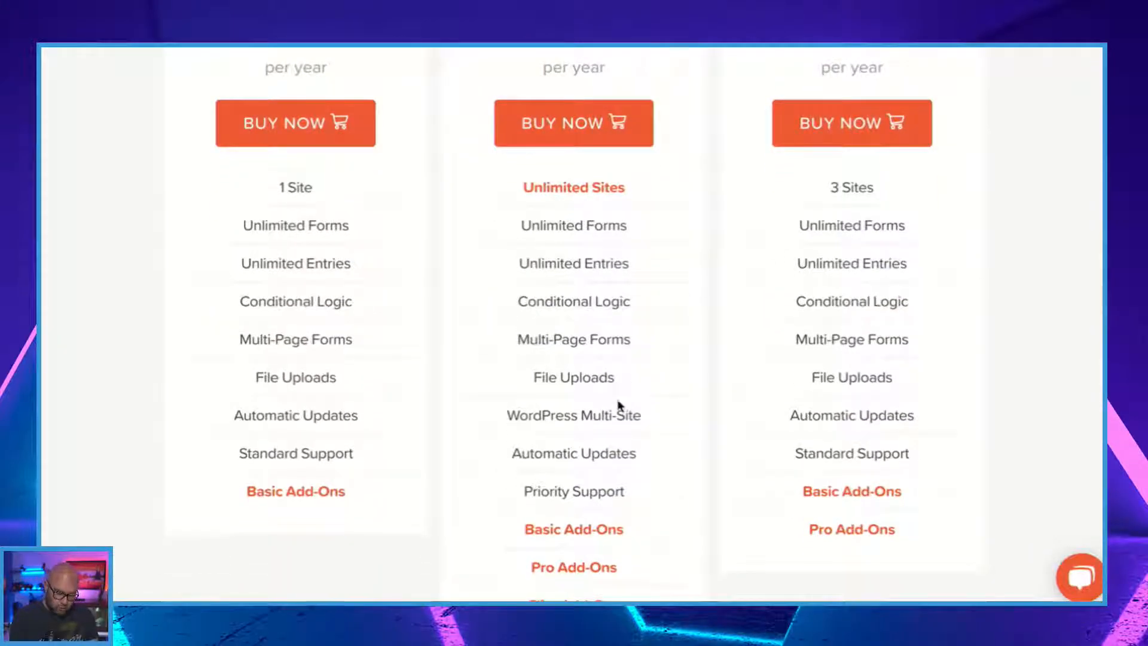
pyautogui.scroll(-4, 595, 403)
pyautogui.scroll(10, 595, 403)
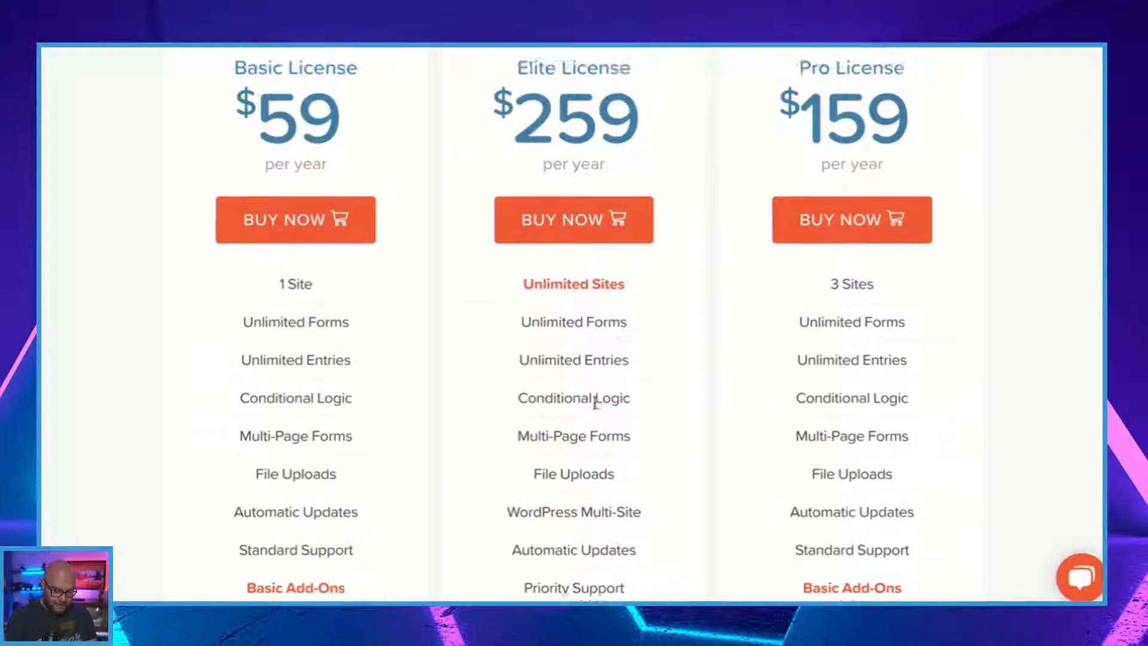
pyautogui.scroll(2, 595, 403)
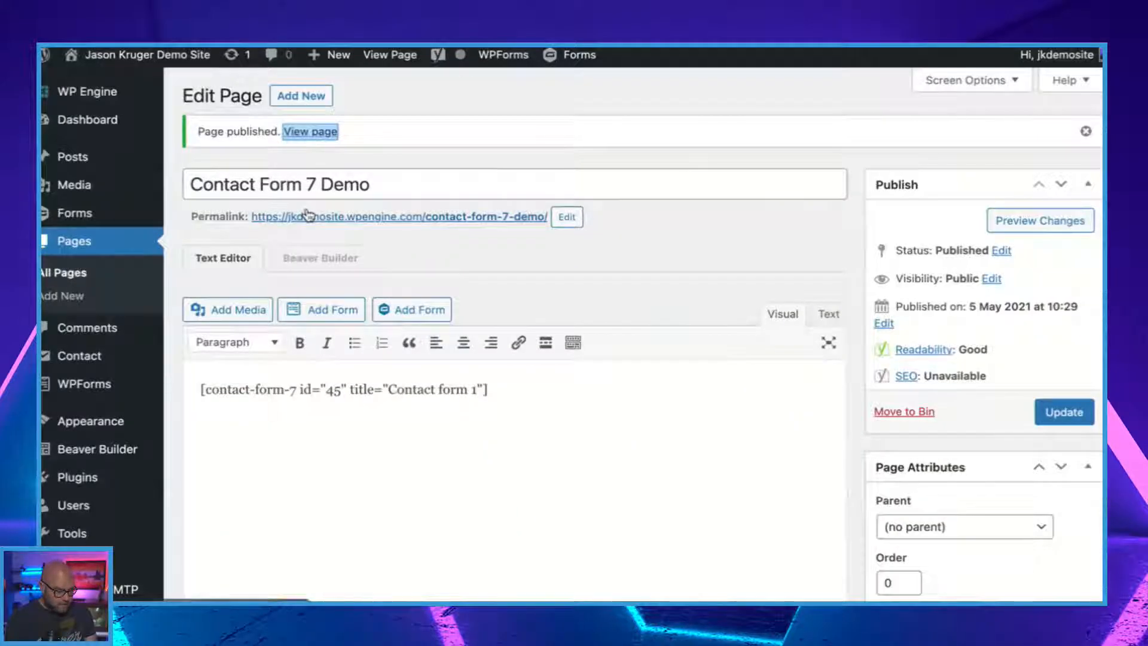
# Return to the WordPress admin and open the list of Gravity Forms forms.
pyautogui.moveTo(76, 217)
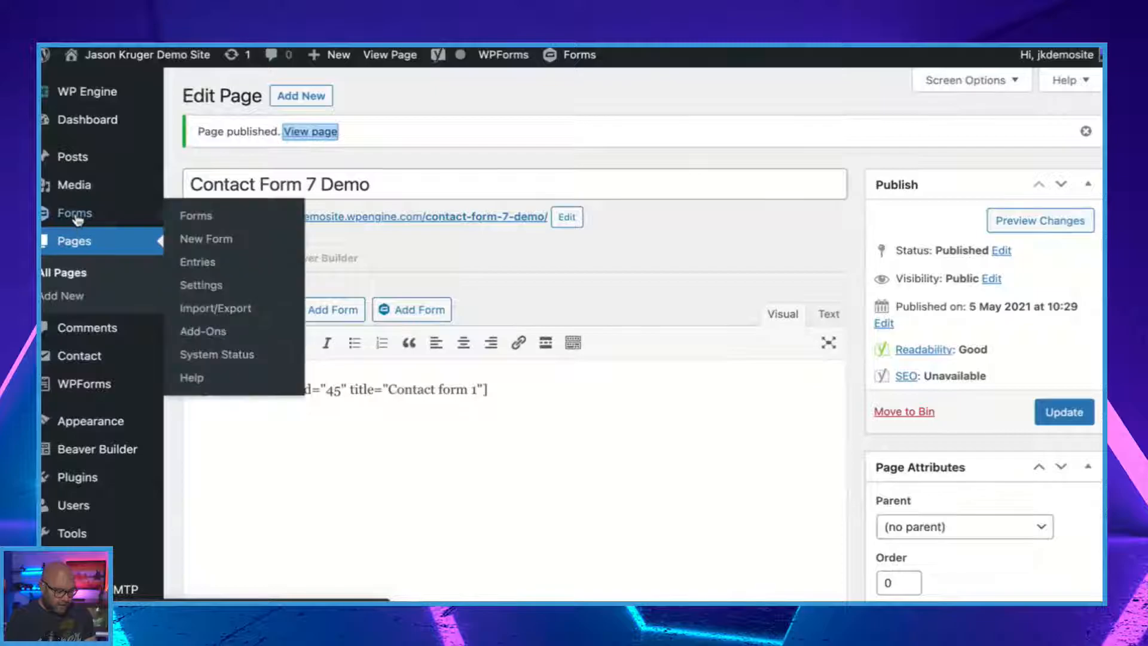
pyautogui.click(204, 216)
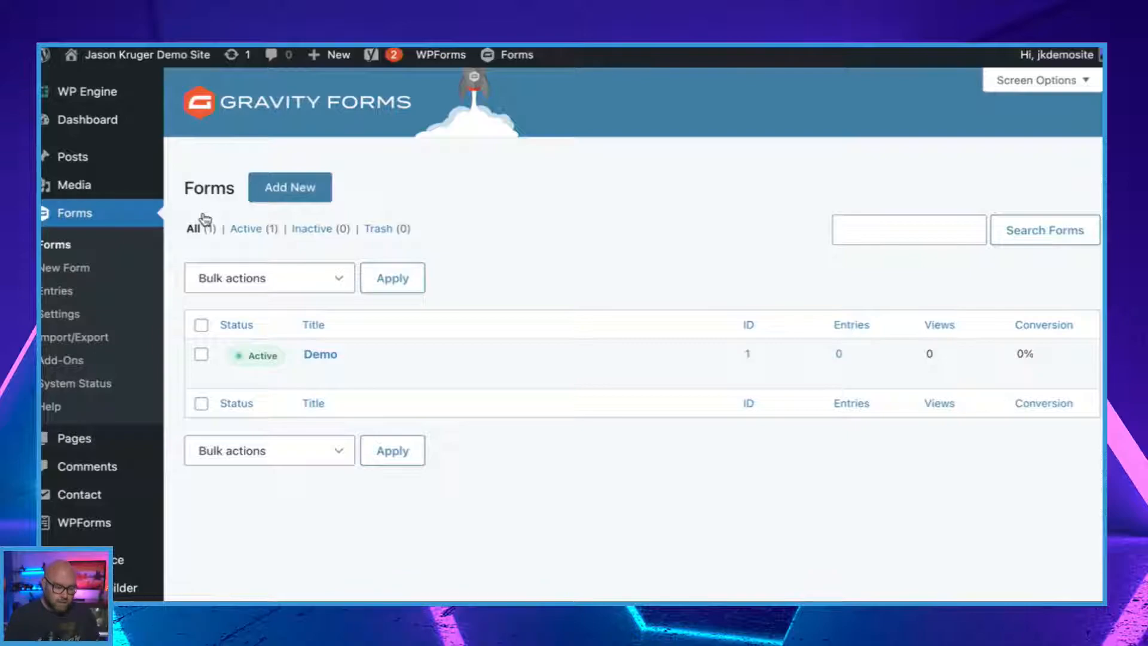
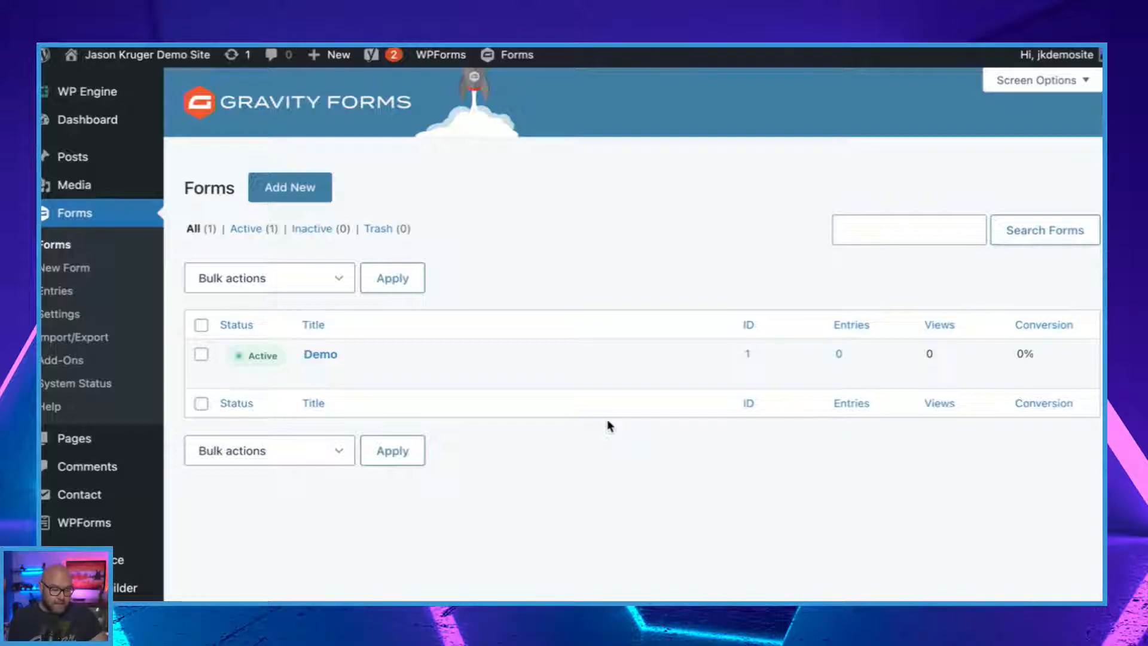
# Open the Demo form in the Gravity Forms editor and review its fields and the available Standard Fields.
pyautogui.scroll(-2, 644, 429)
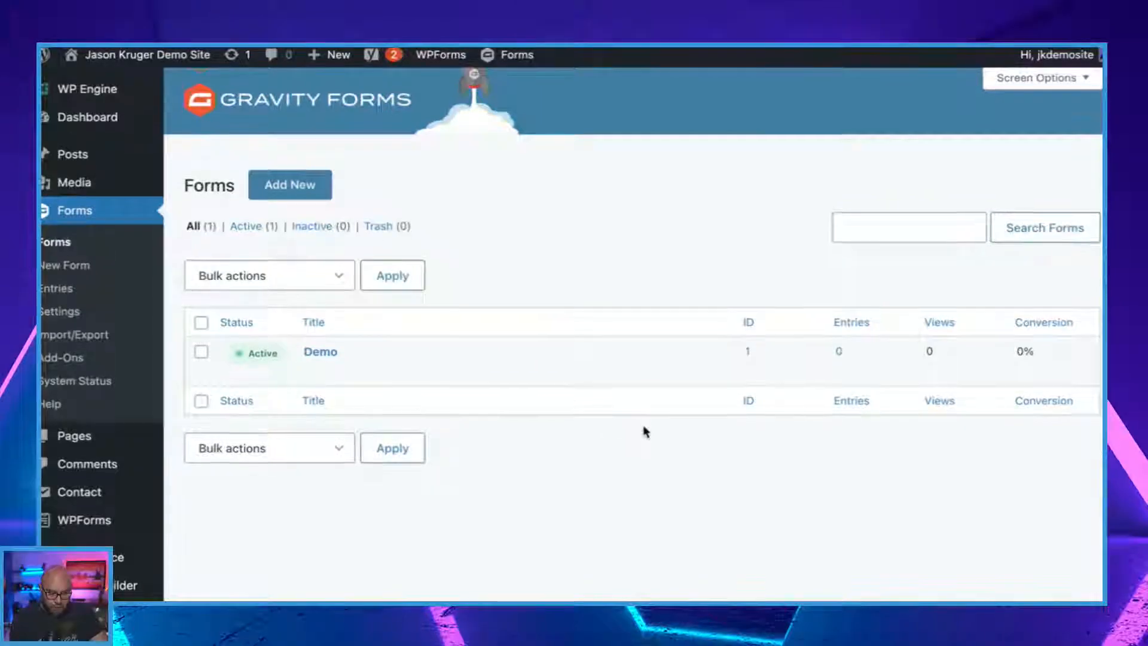
pyautogui.scroll(2, 644, 431)
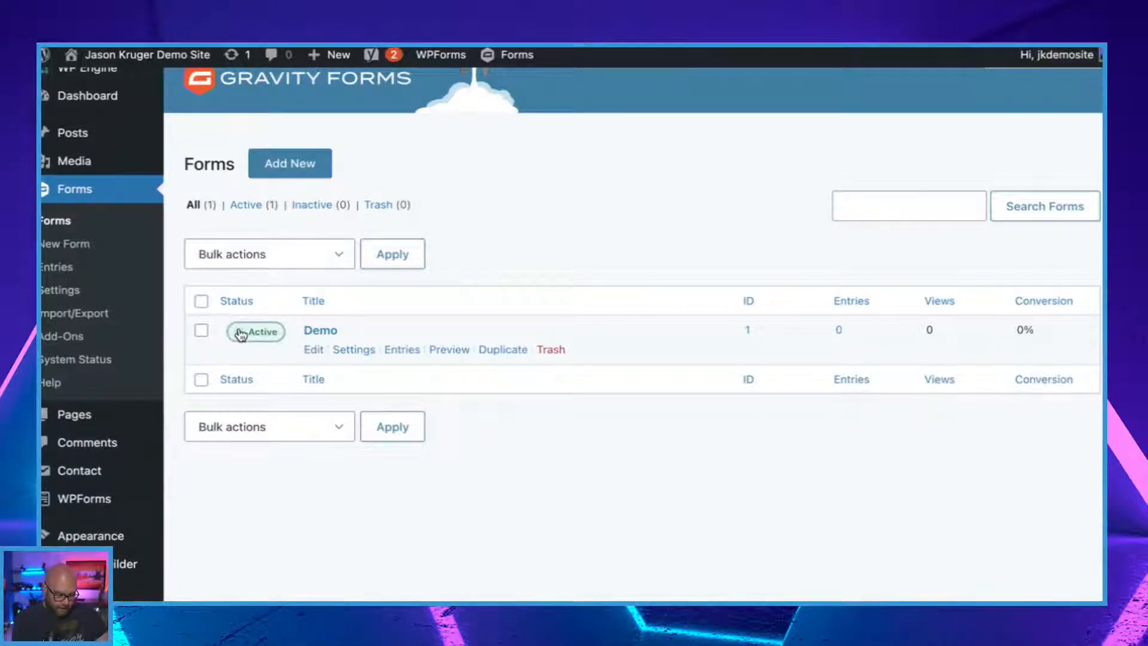
pyautogui.click(315, 351)
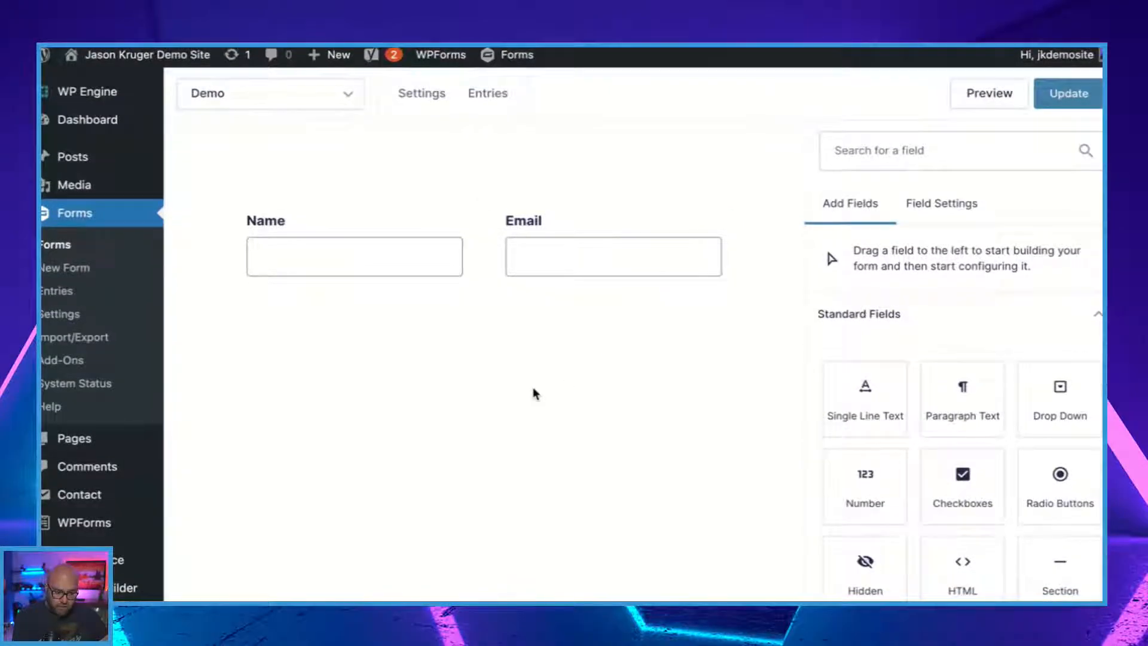
pyautogui.scroll(-3, 535, 393)
pyautogui.scroll(3, 533, 392)
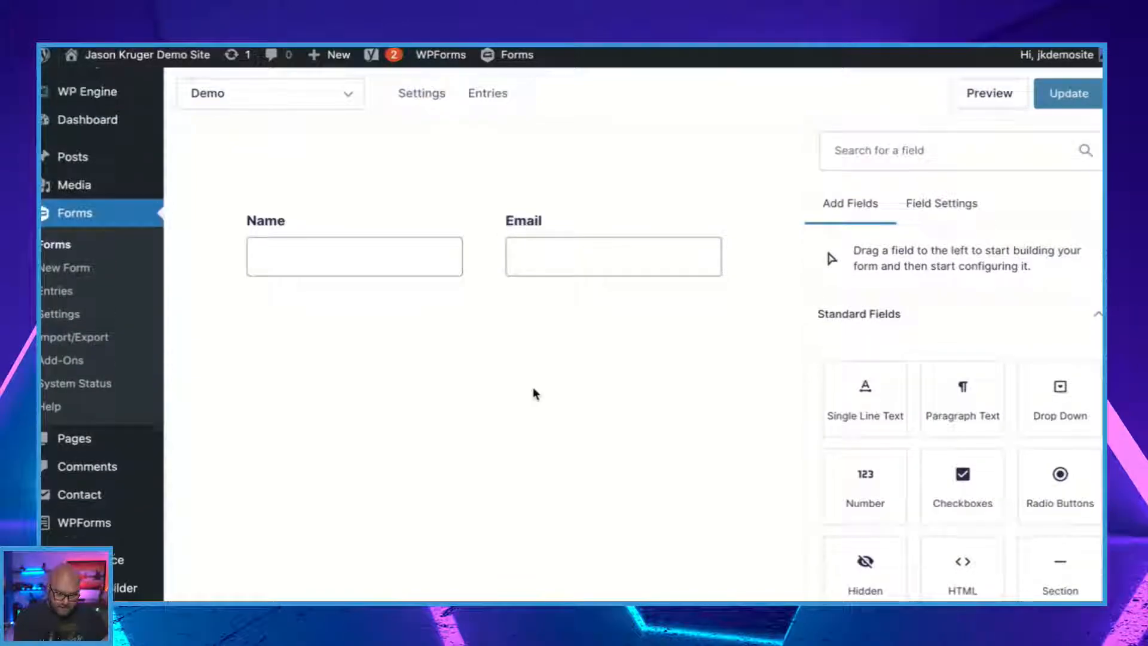
pyautogui.scroll(-4, 1047, 382)
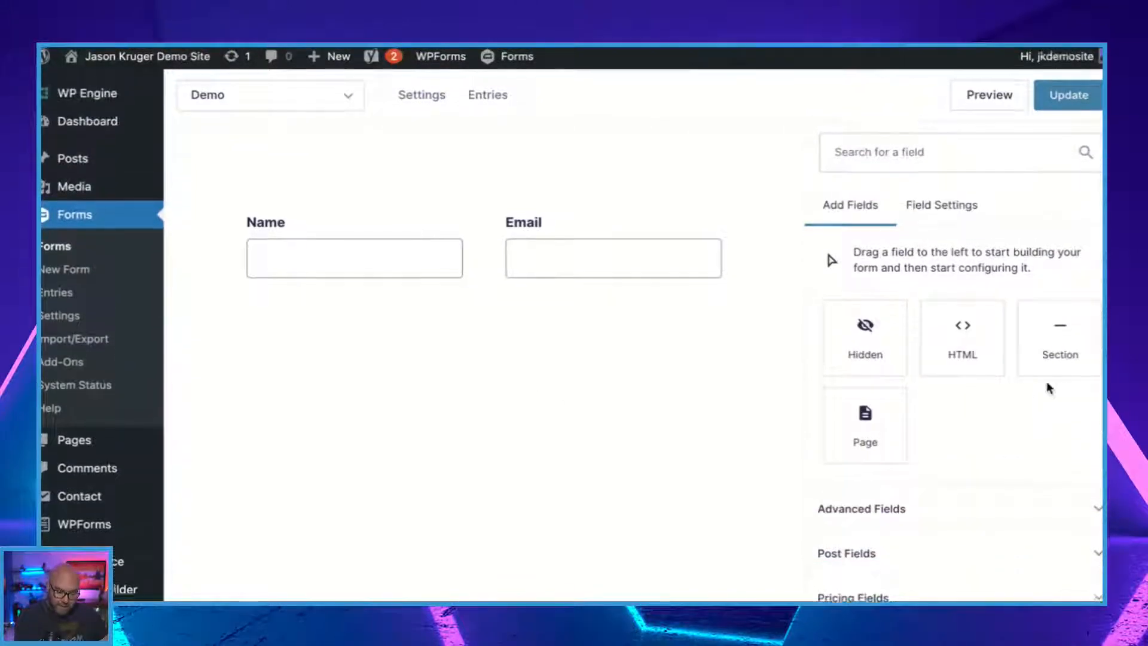
pyautogui.scroll(4, 939, 448)
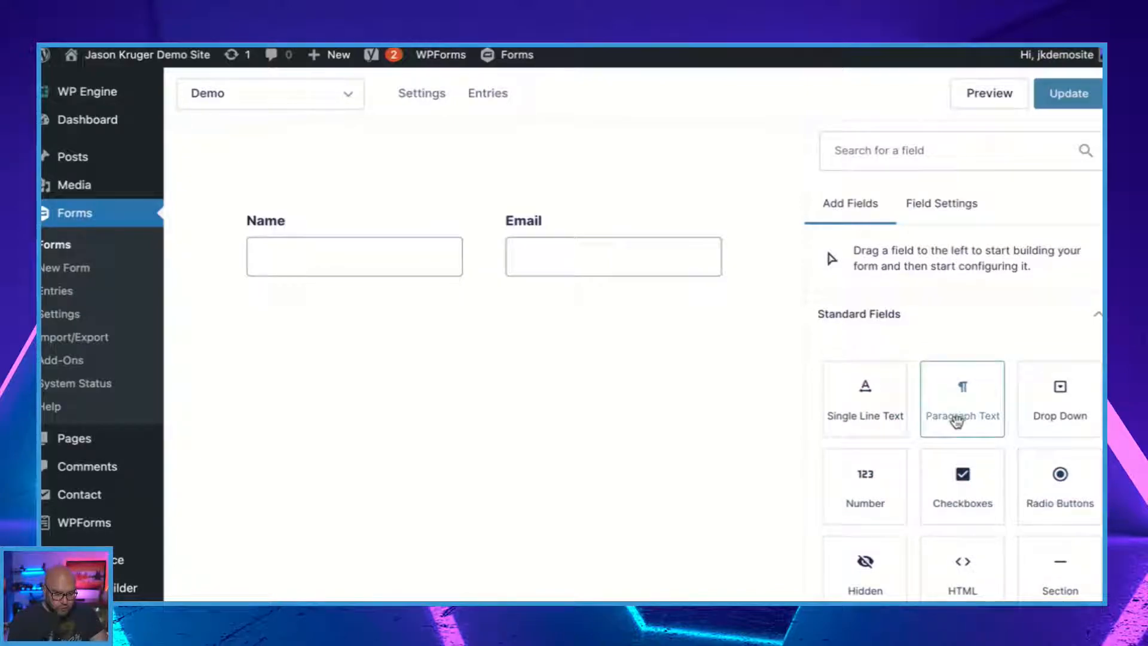
# Try a Paragraph Text field below Name and Email with Radio Buttons beside it, and leave the Demo form without saving.
pyautogui.moveTo(957, 417); pyautogui.dragTo(559, 402)
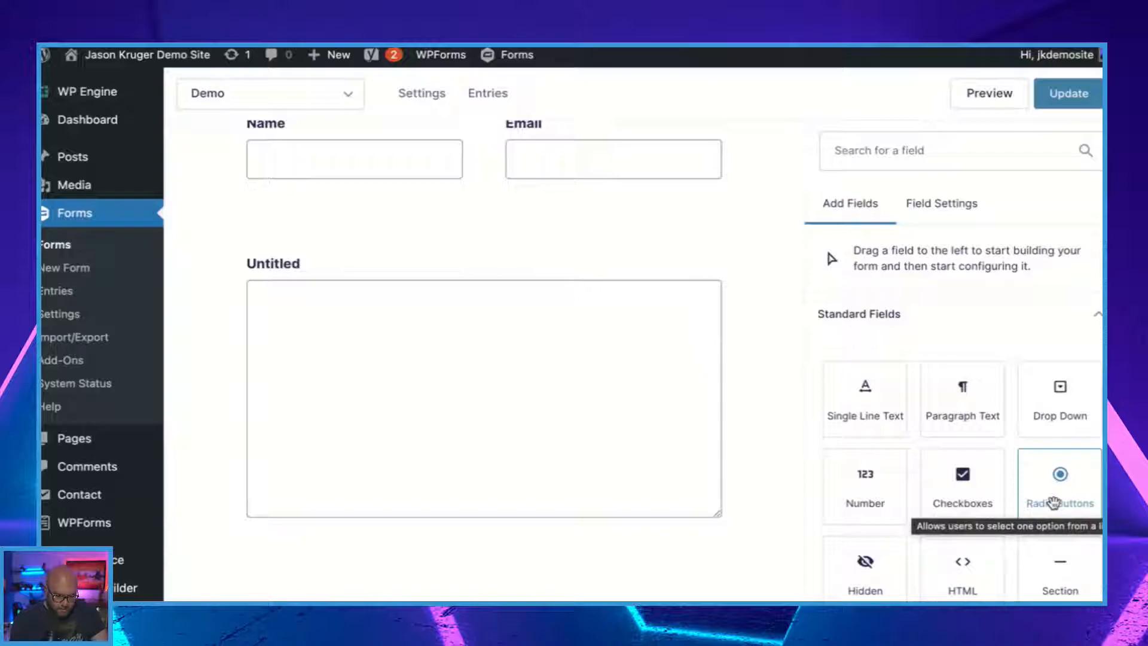
pyautogui.moveTo(1054, 503); pyautogui.dragTo(720, 422)
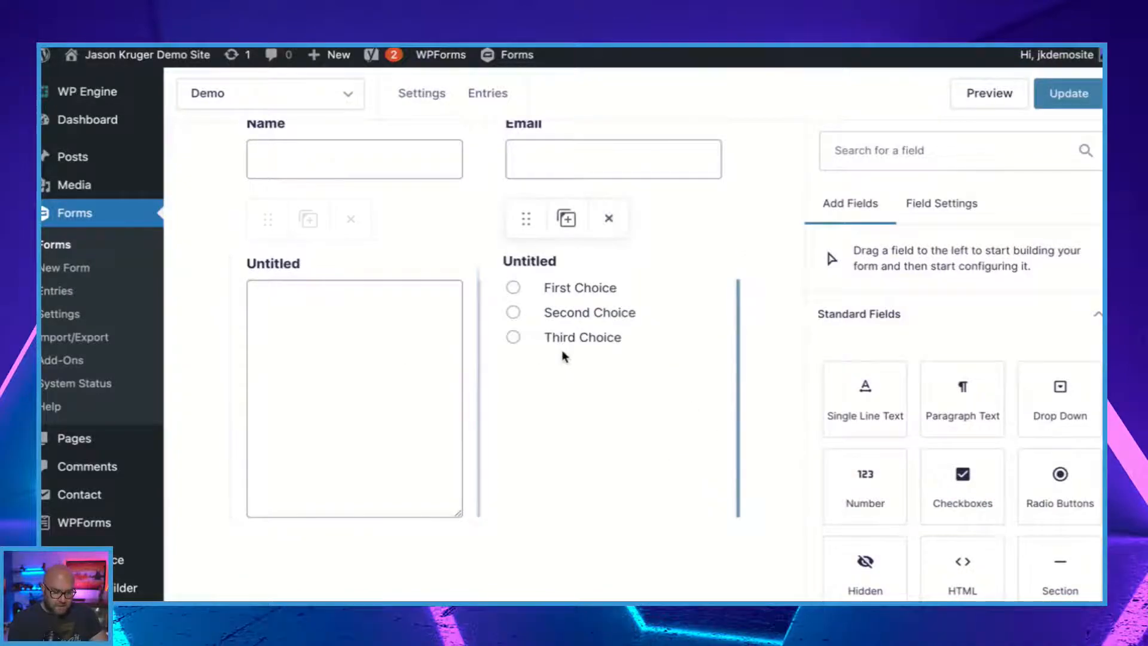
pyautogui.scroll(2, 614, 385)
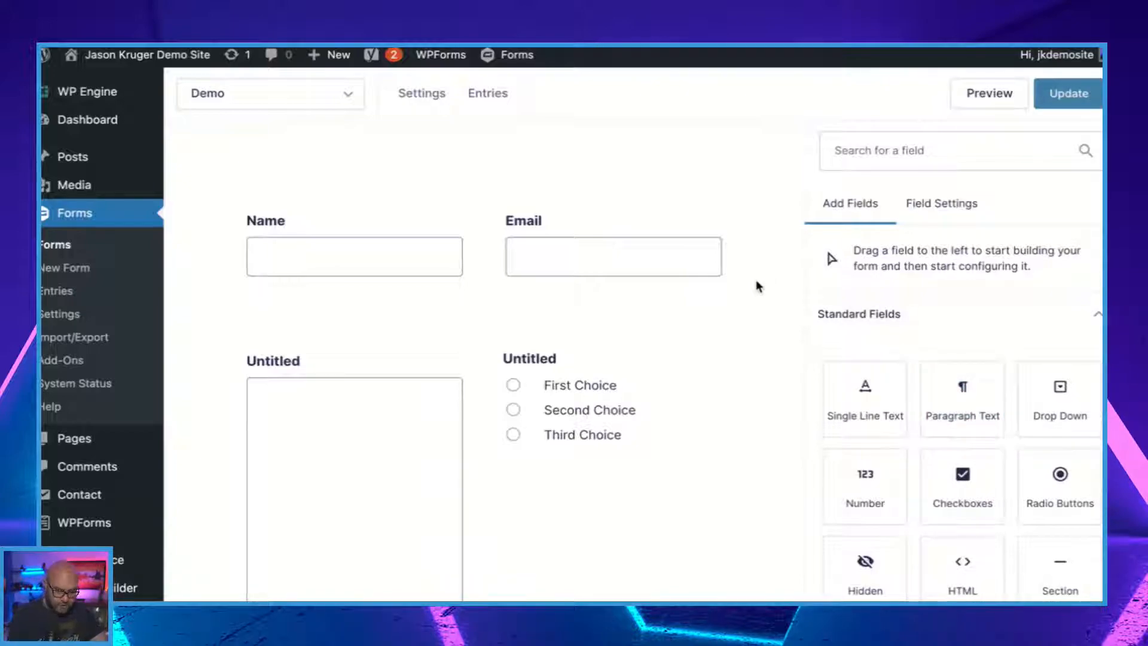
pyautogui.moveTo(566, 266)
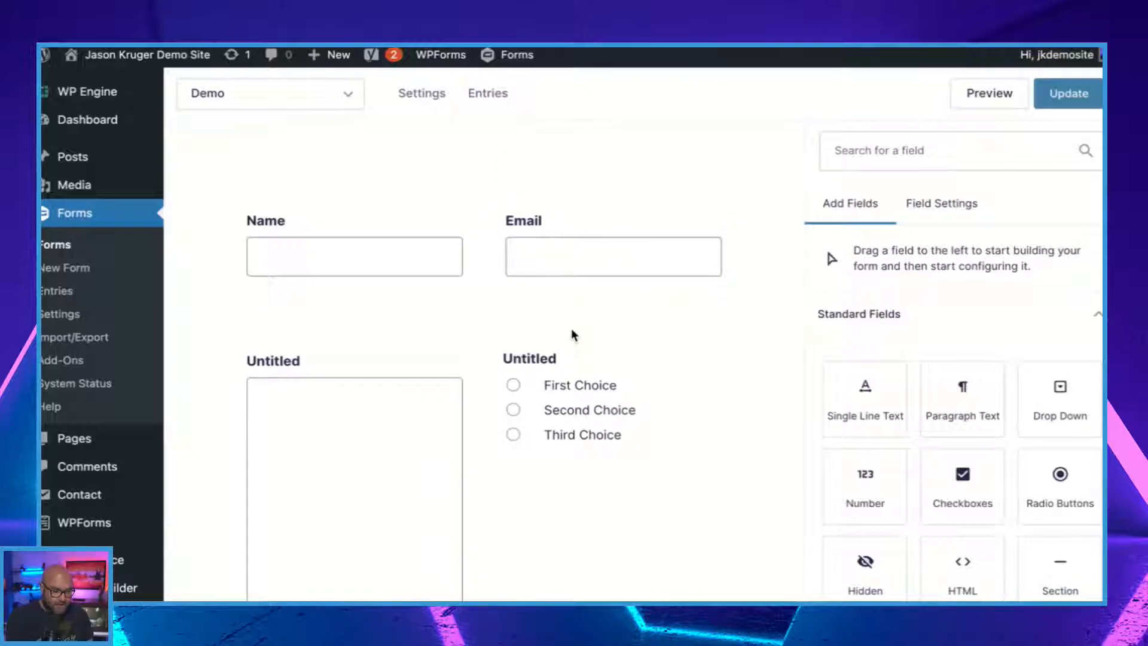
pyautogui.scroll(-2, 573, 335)
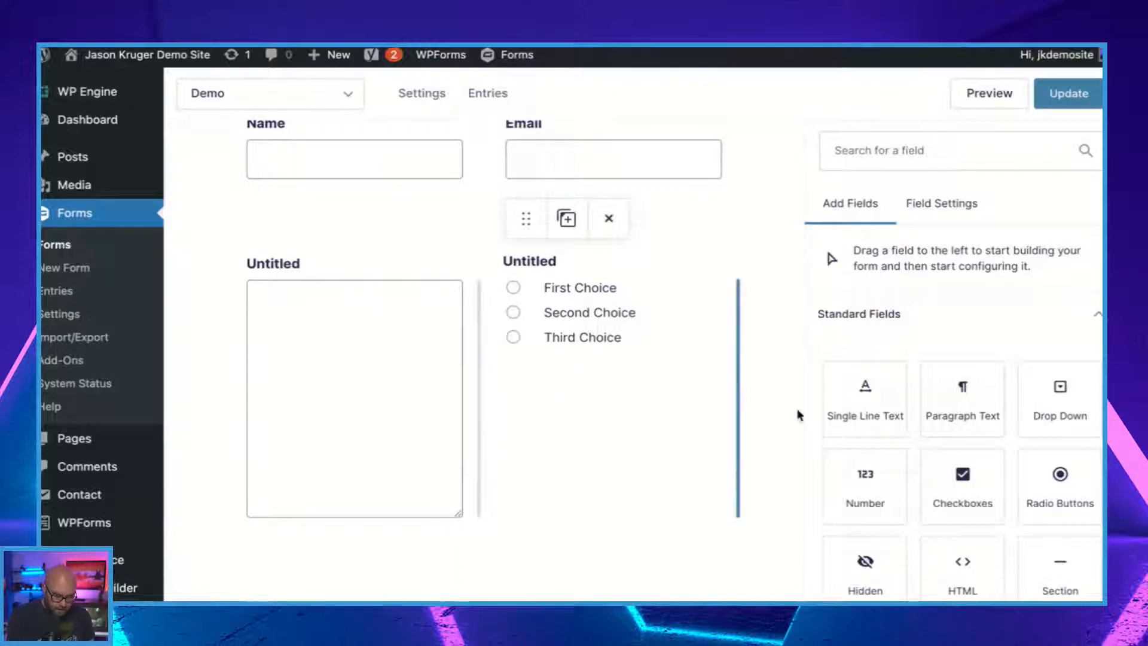
pyautogui.scroll(-3, 828, 480)
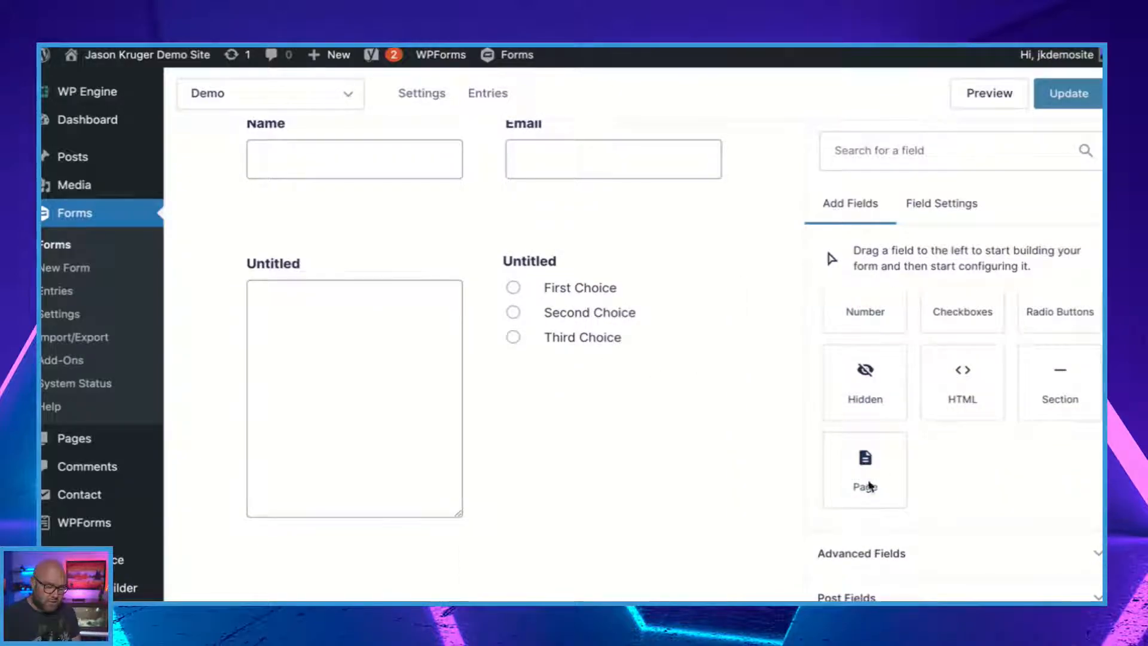
pyautogui.scroll(2, 666, 440)
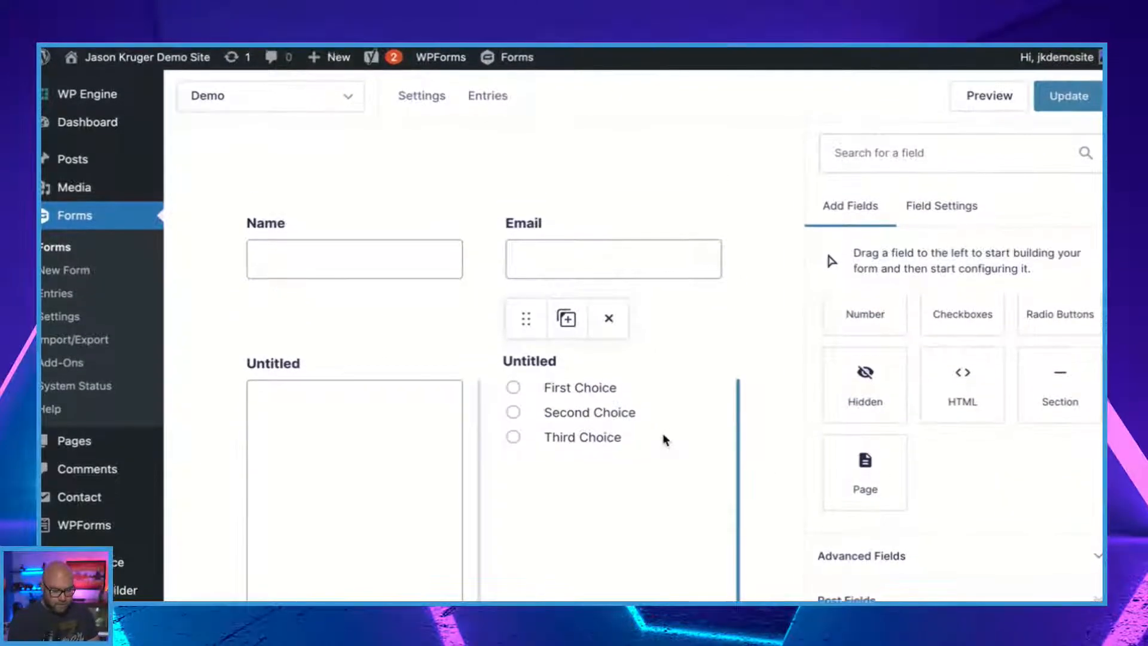
pyautogui.scroll(-1, 938, 403)
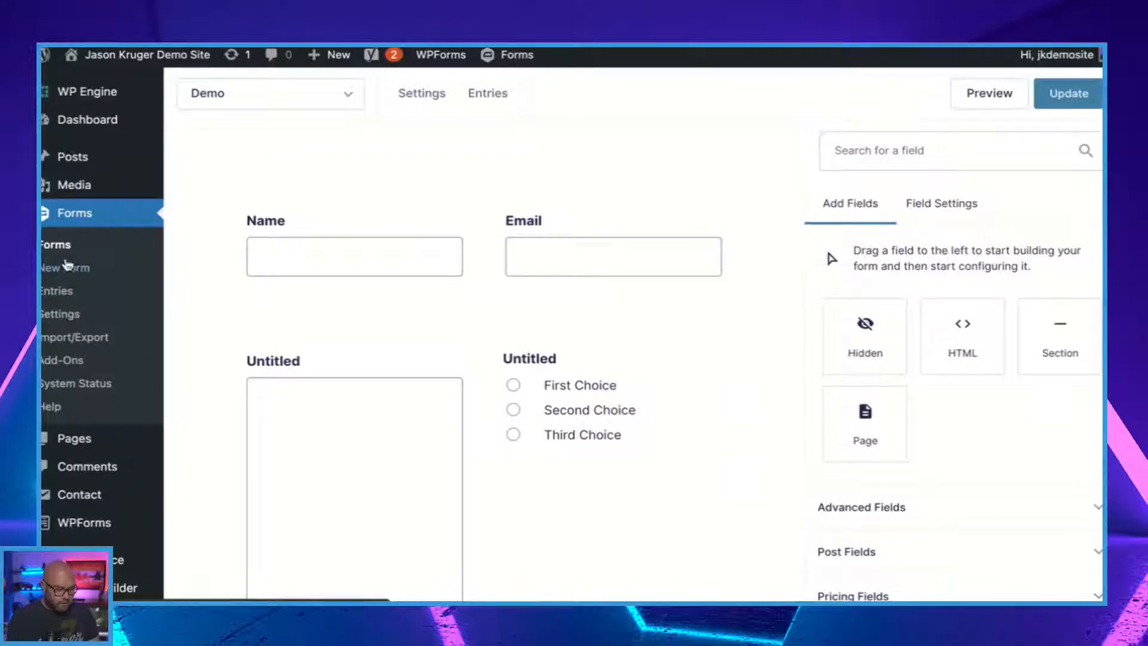
pyautogui.click(67, 250)
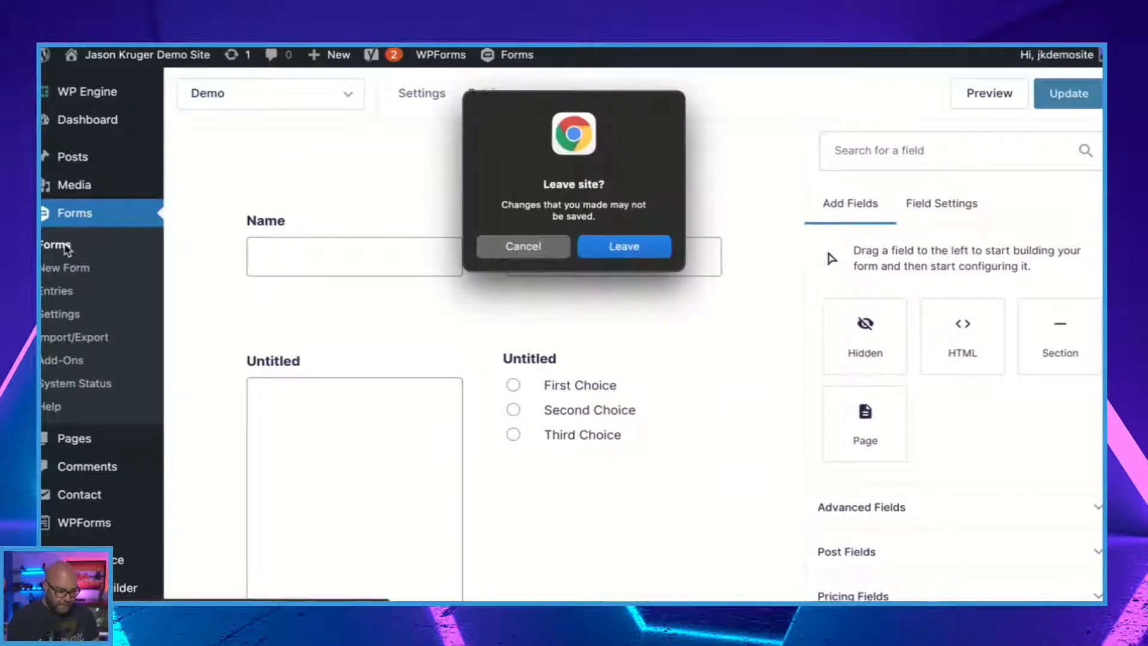
pyautogui.click(636, 250)
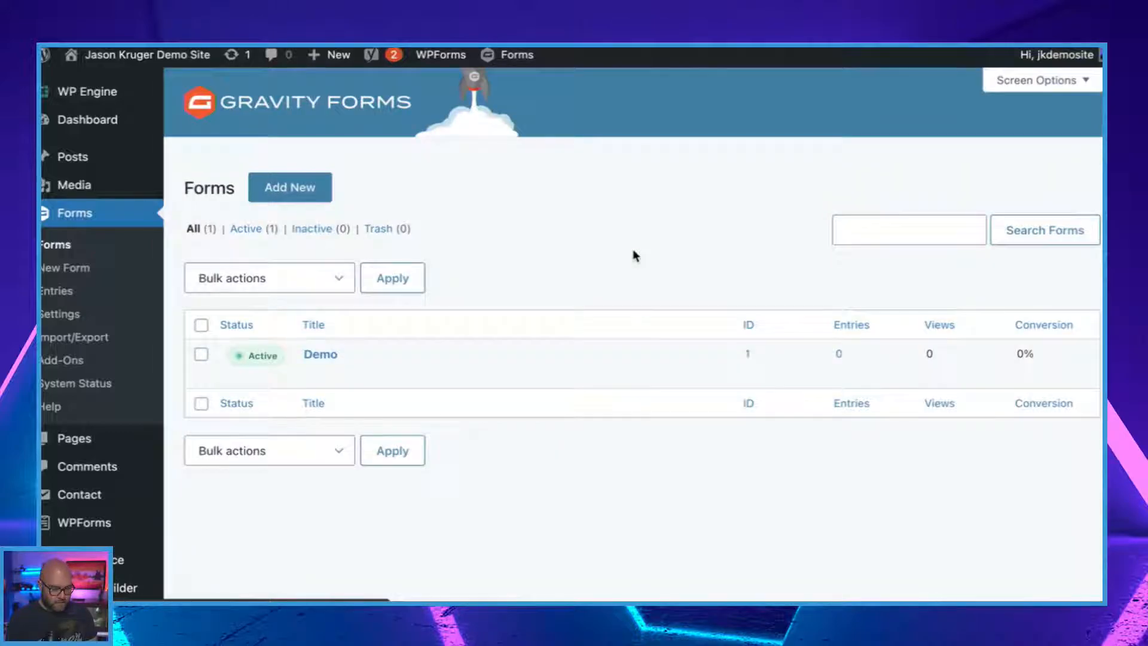
# Create a new form titled LIVE Demo without a description.
pyautogui.click(305, 193)
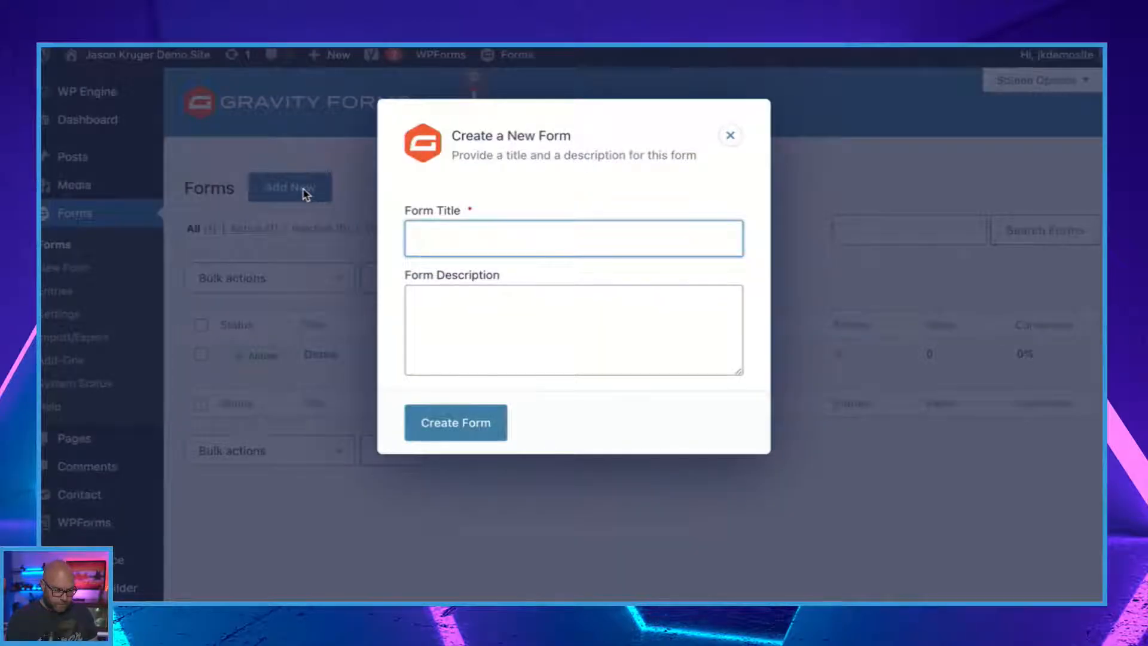
pyautogui.write('LIV')
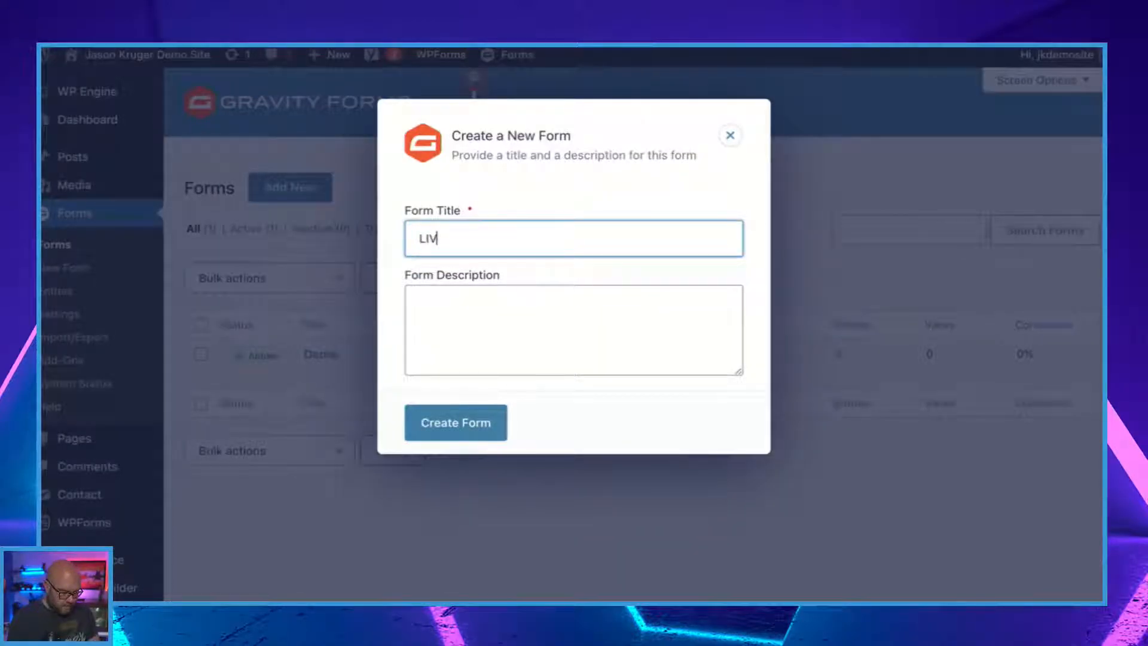
pyautogui.write('E Demo')
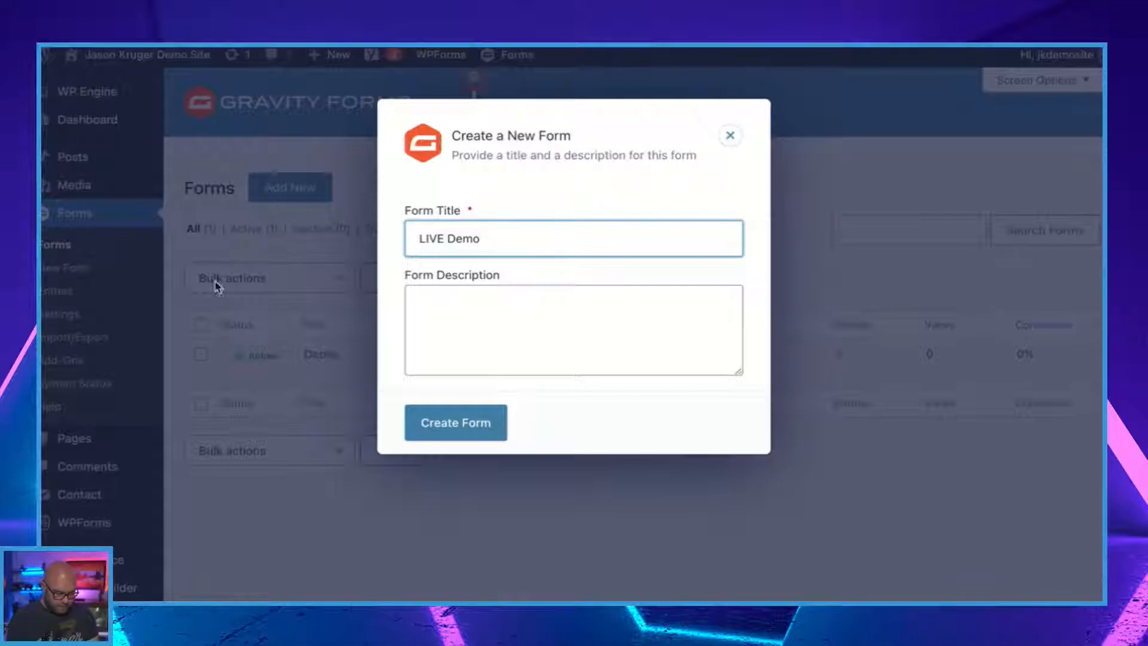
pyautogui.click(457, 426)
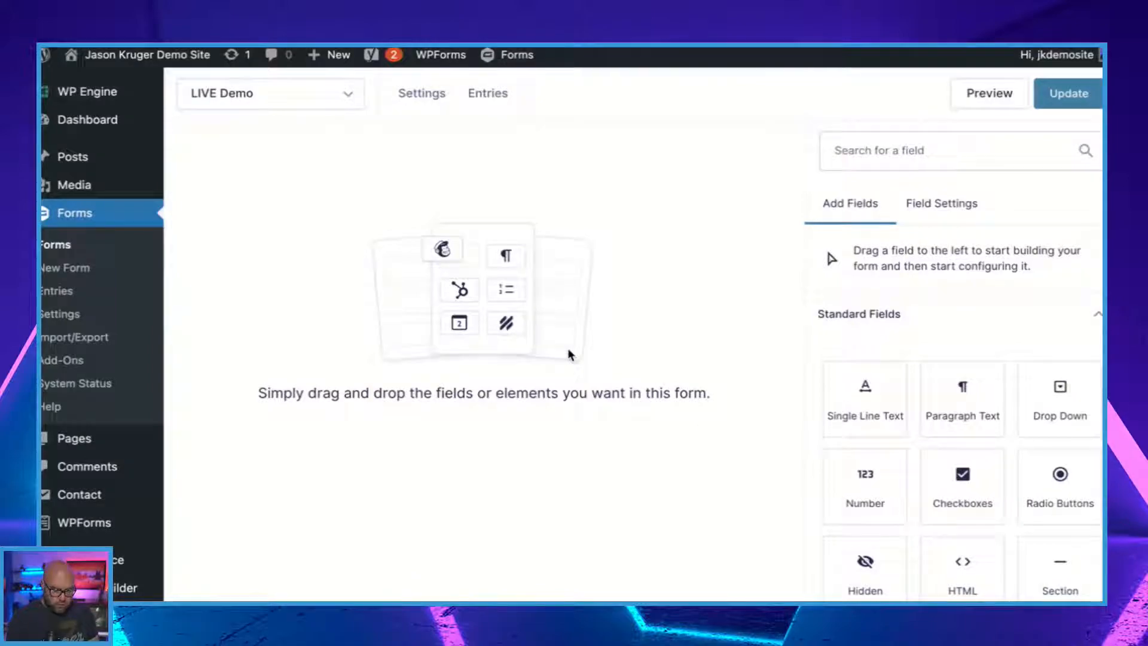
# Look through the Standard Fields and expand the Advanced Fields group to examine the field types it offers.
pyautogui.scroll(-2, 506, 409)
pyautogui.scroll(2, 507, 410)
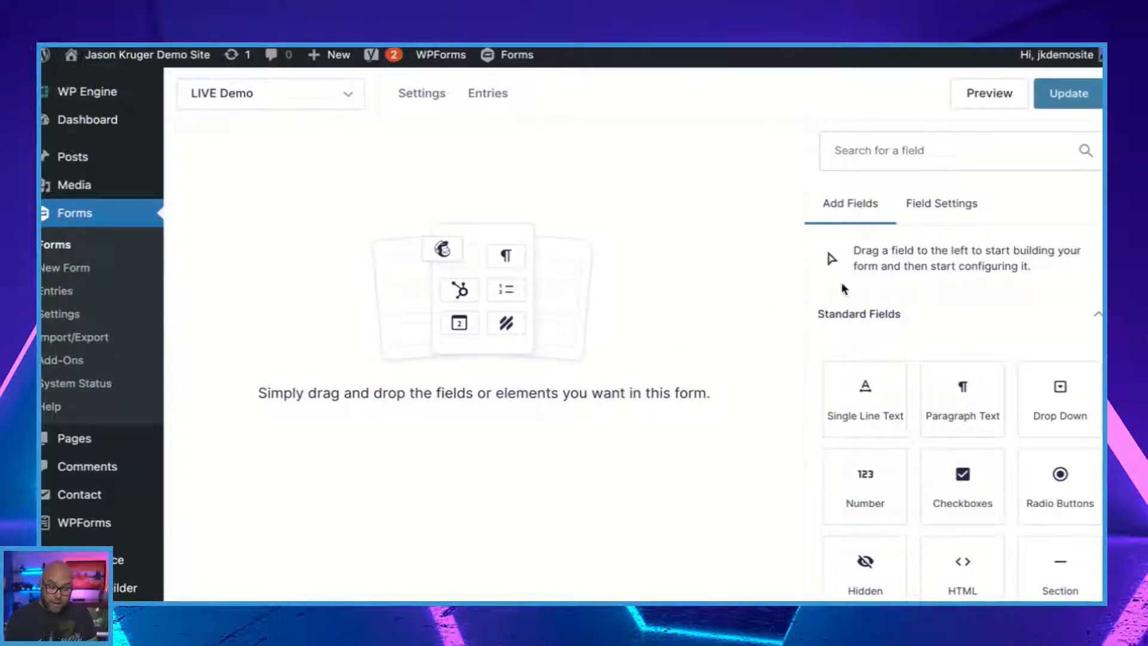
pyautogui.scroll(-3, 885, 302)
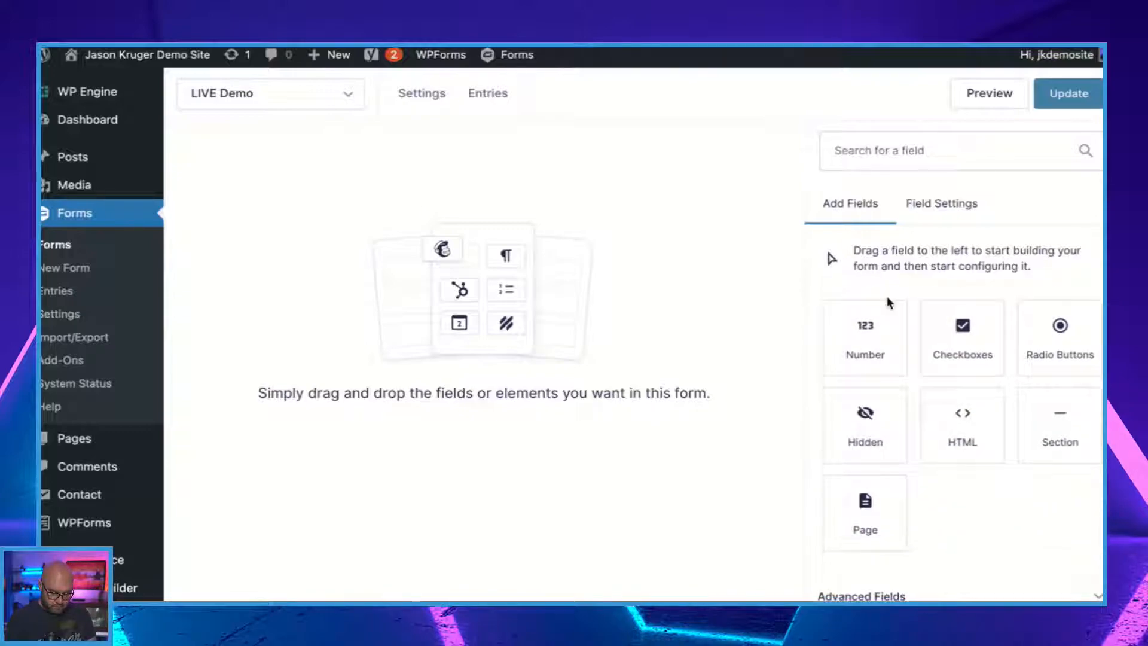
pyautogui.scroll(-1, 888, 302)
pyautogui.scroll(2, 887, 299)
pyautogui.scroll(-2, 886, 298)
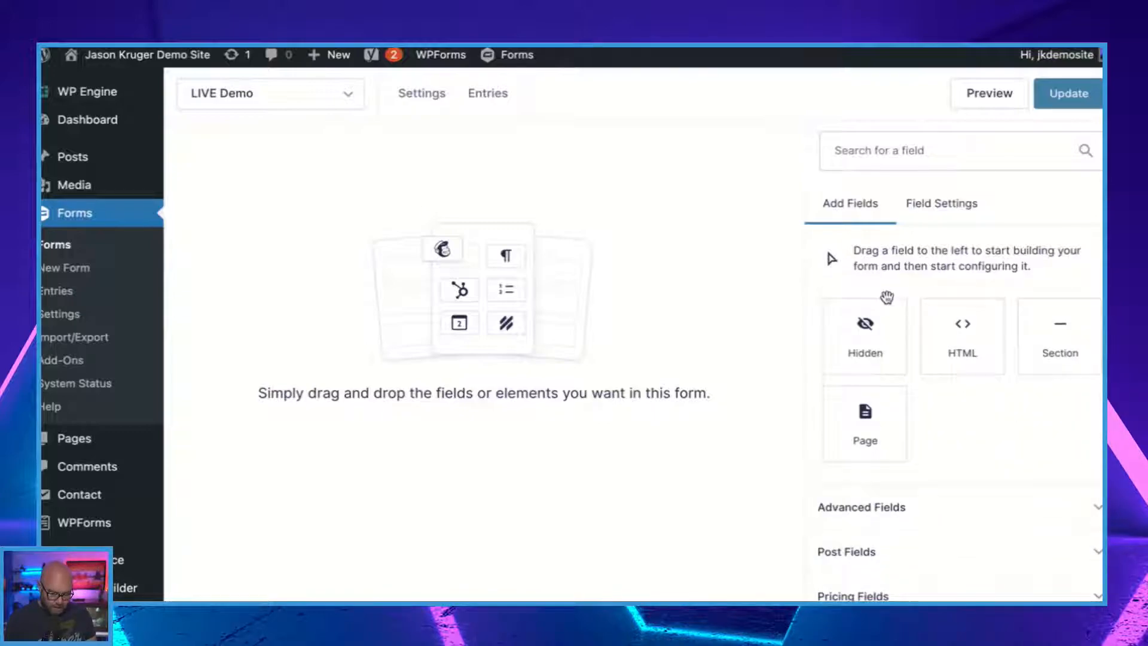
pyautogui.click(869, 521)
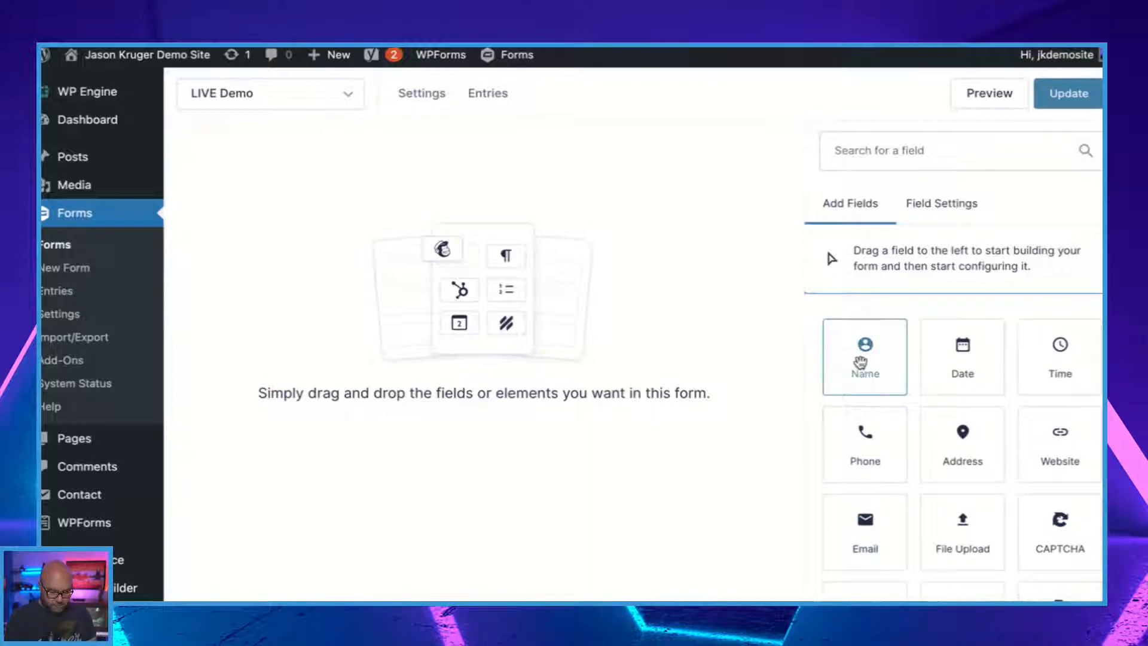
pyautogui.scroll(3, 873, 305)
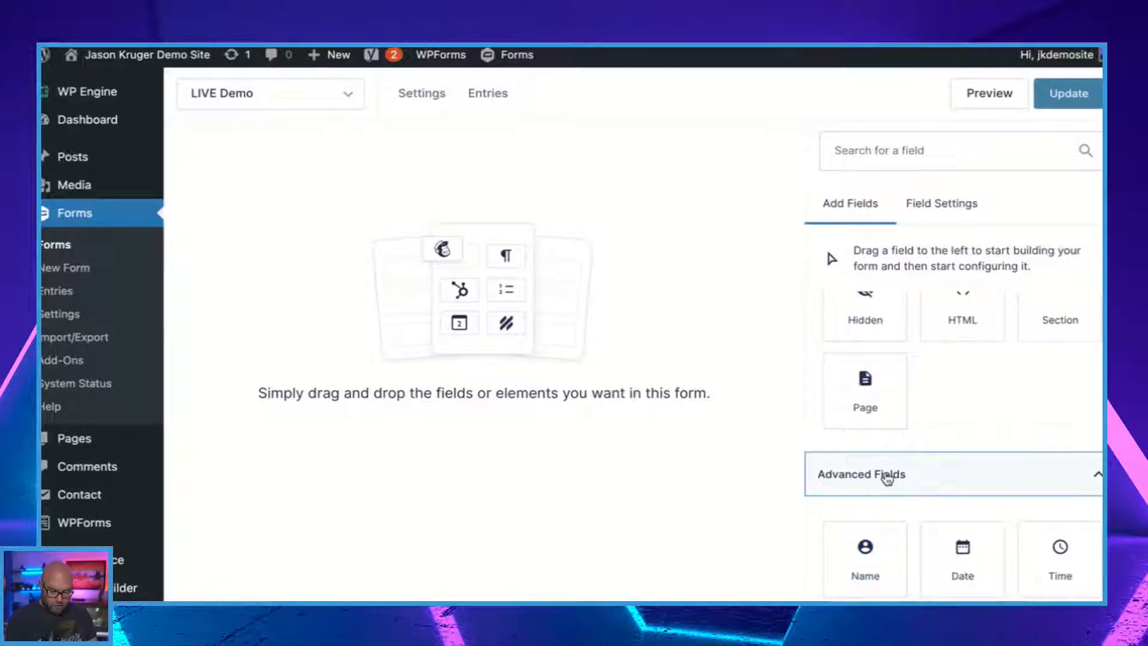
pyautogui.scroll(-3, 884, 475)
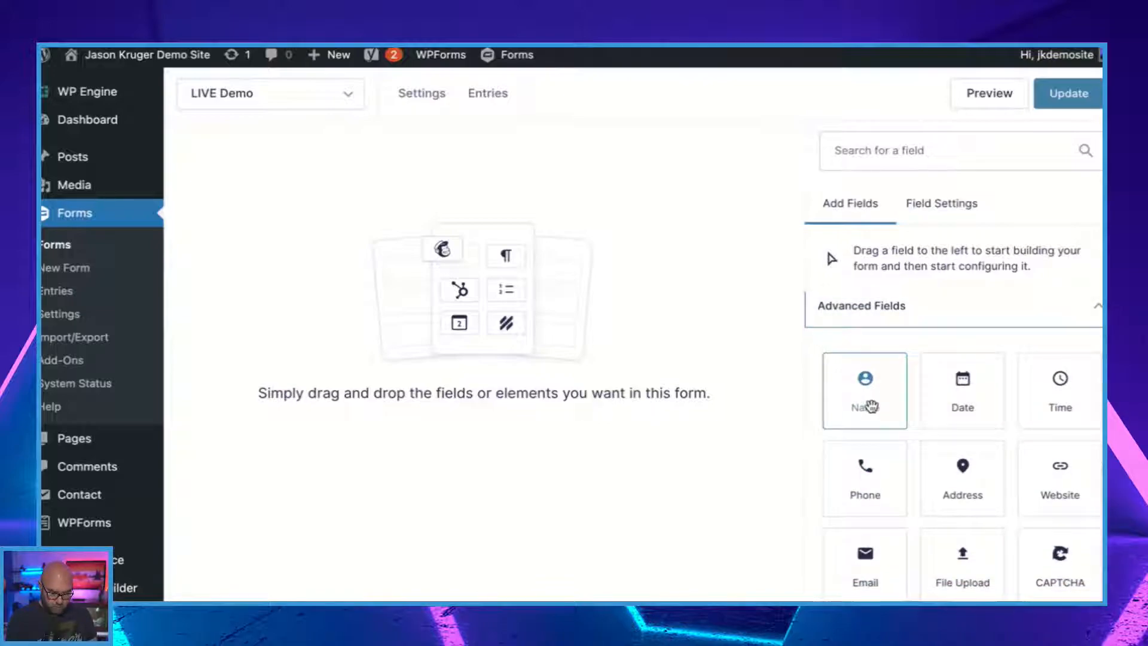
pyautogui.scroll(-1, 872, 406)
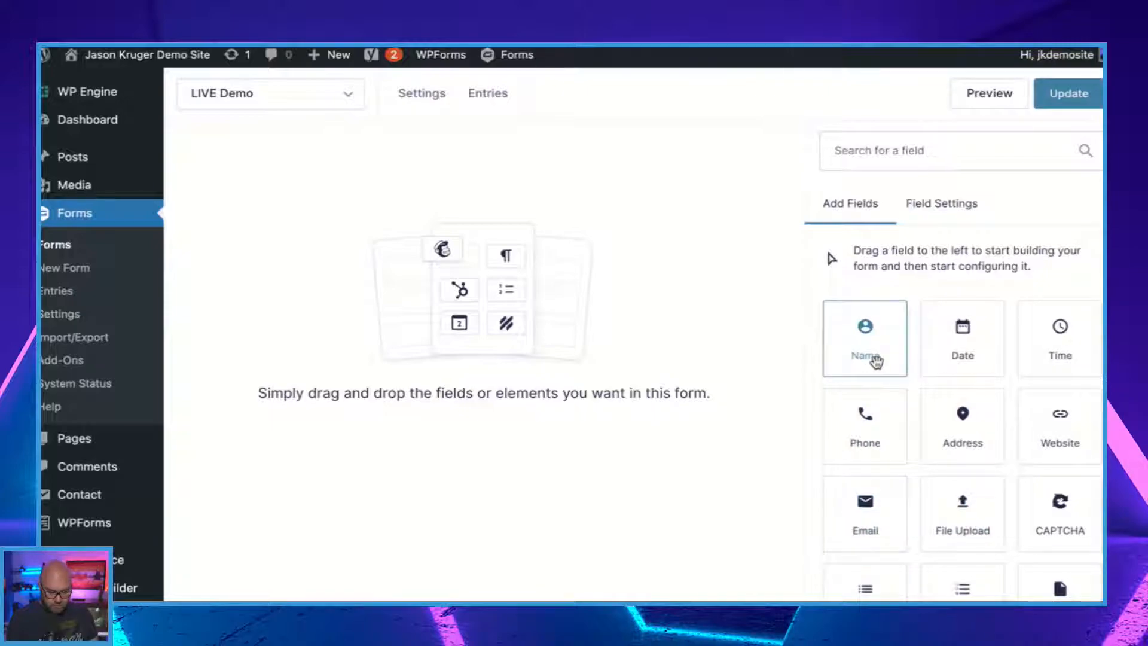
pyautogui.scroll(8, 876, 361)
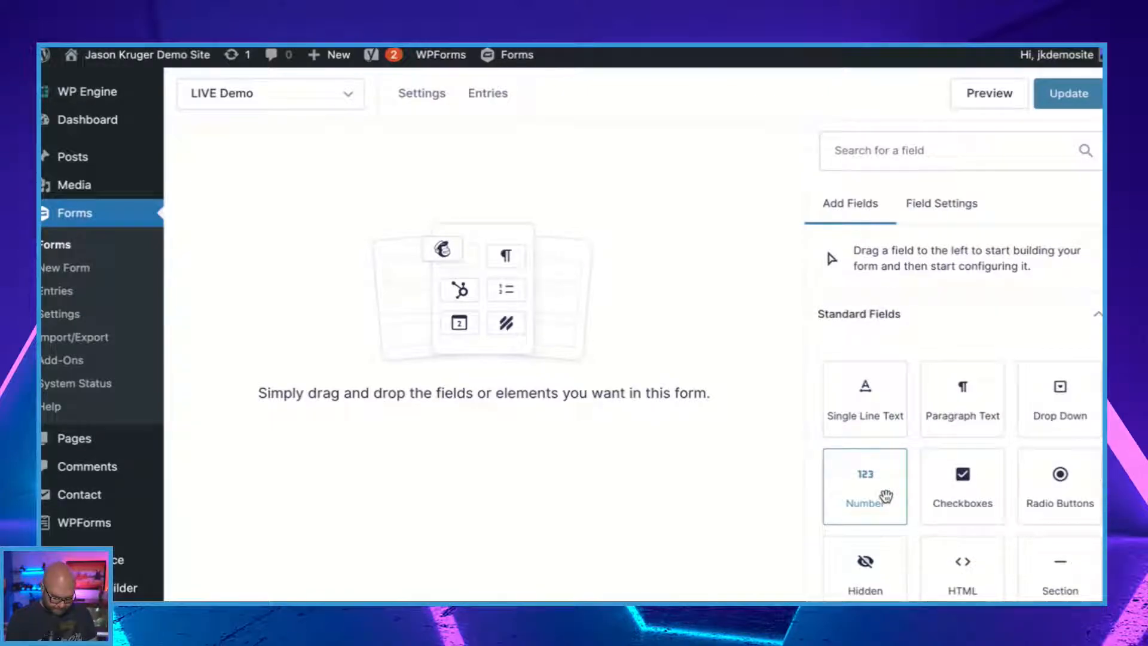
pyautogui.scroll(-10, 885, 496)
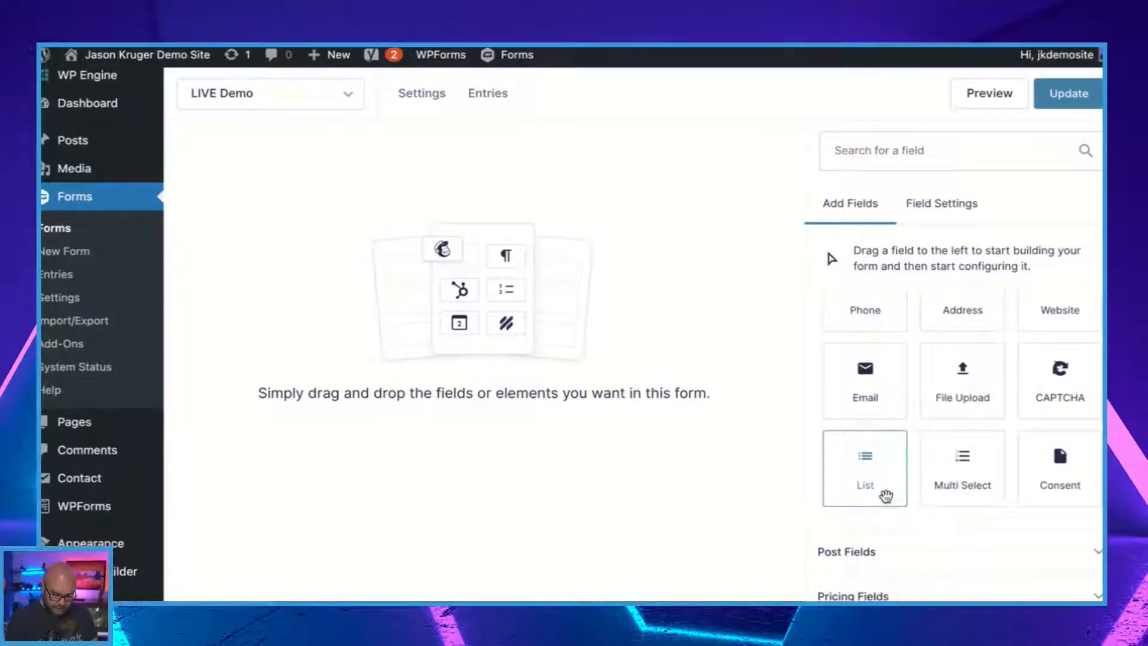
pyautogui.scroll(-2, 952, 490)
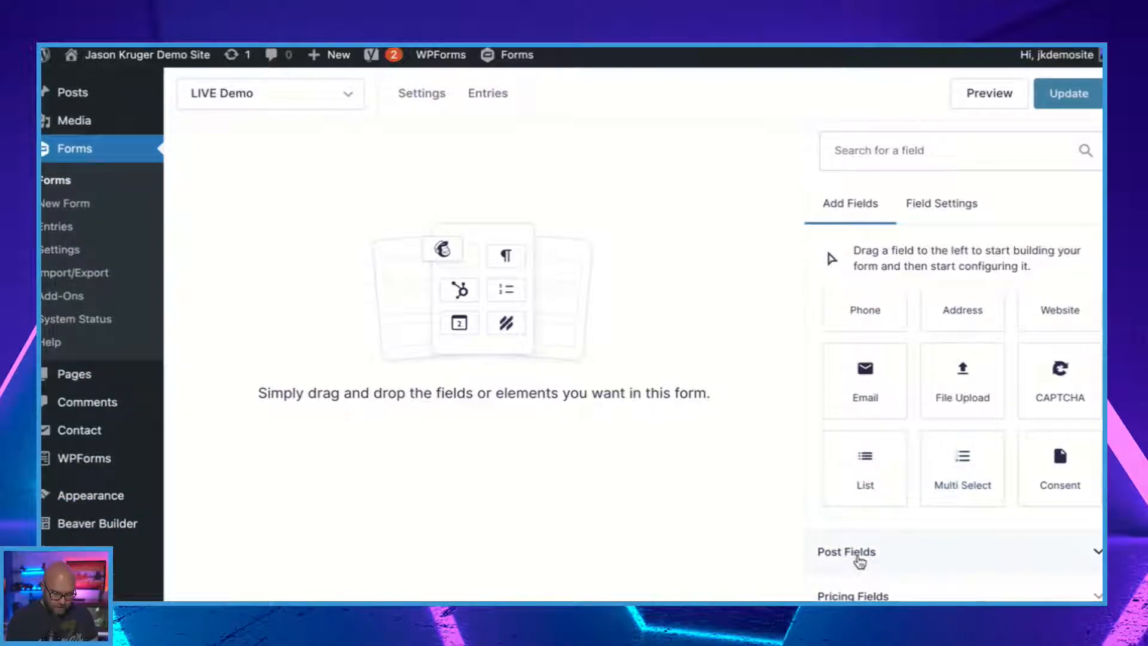
# Expand the Post Fields group and examine the field types available for post content.
pyautogui.click(860, 553)
pyautogui.scroll(-4, 919, 495)
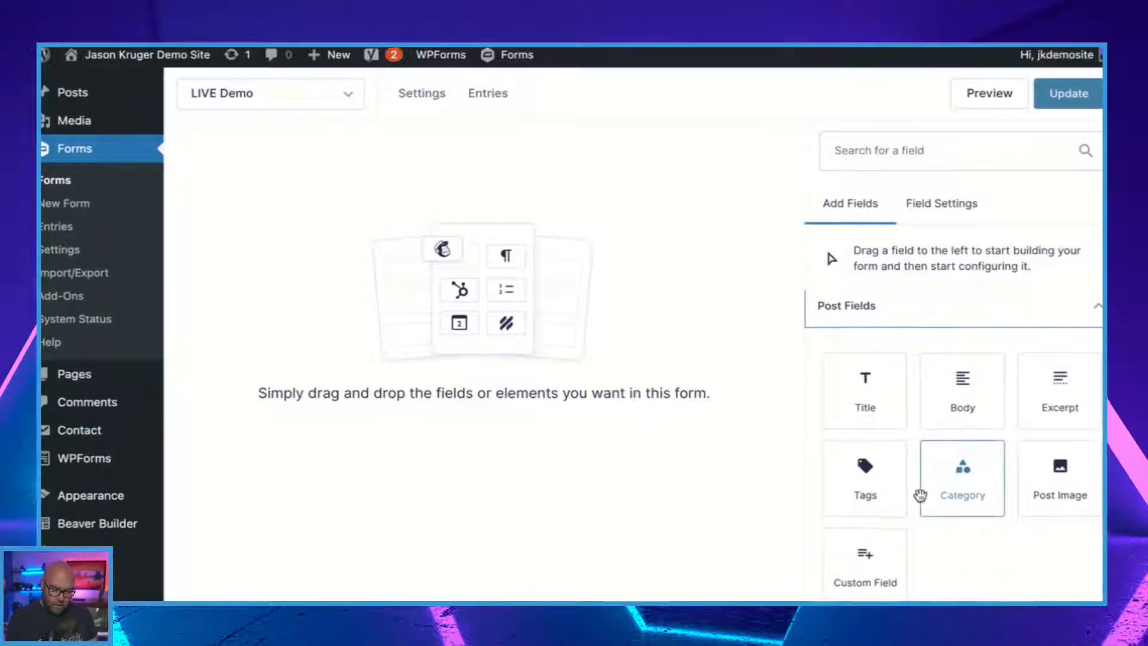
pyautogui.scroll(-2, 920, 495)
pyautogui.scroll(-1, 923, 501)
pyautogui.scroll(1, 898, 330)
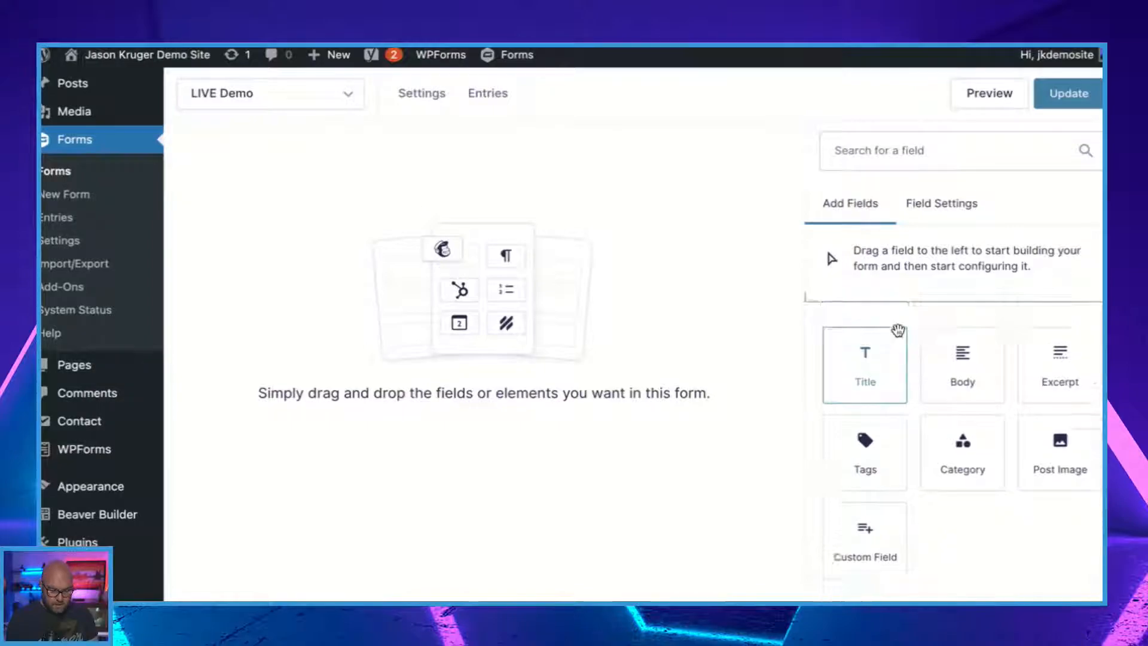
pyautogui.scroll(4, 898, 330)
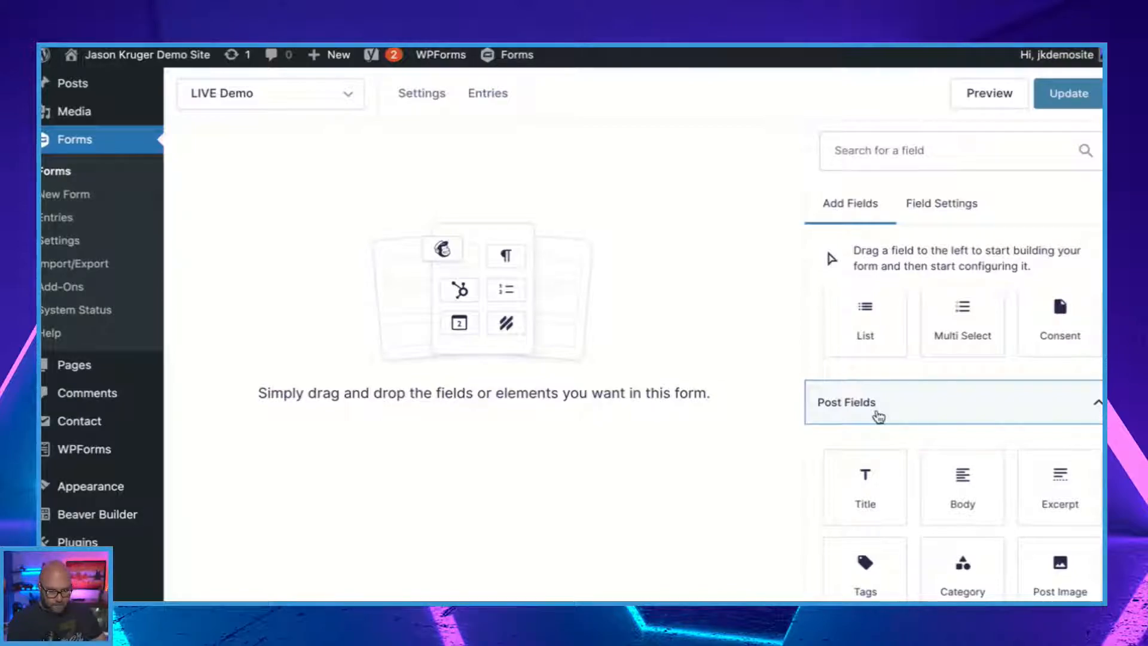
# Expand the Pricing Fields group and review its product and payment field types.
pyautogui.scroll(-5, 879, 417)
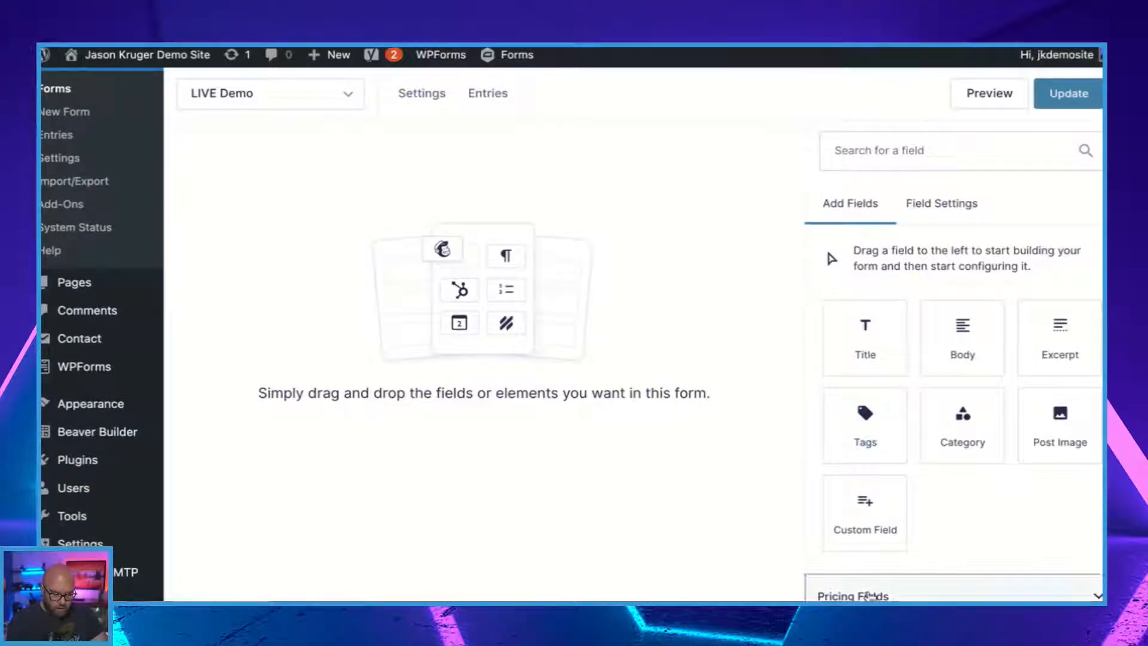
pyautogui.click(869, 596)
pyautogui.scroll(-4, 924, 479)
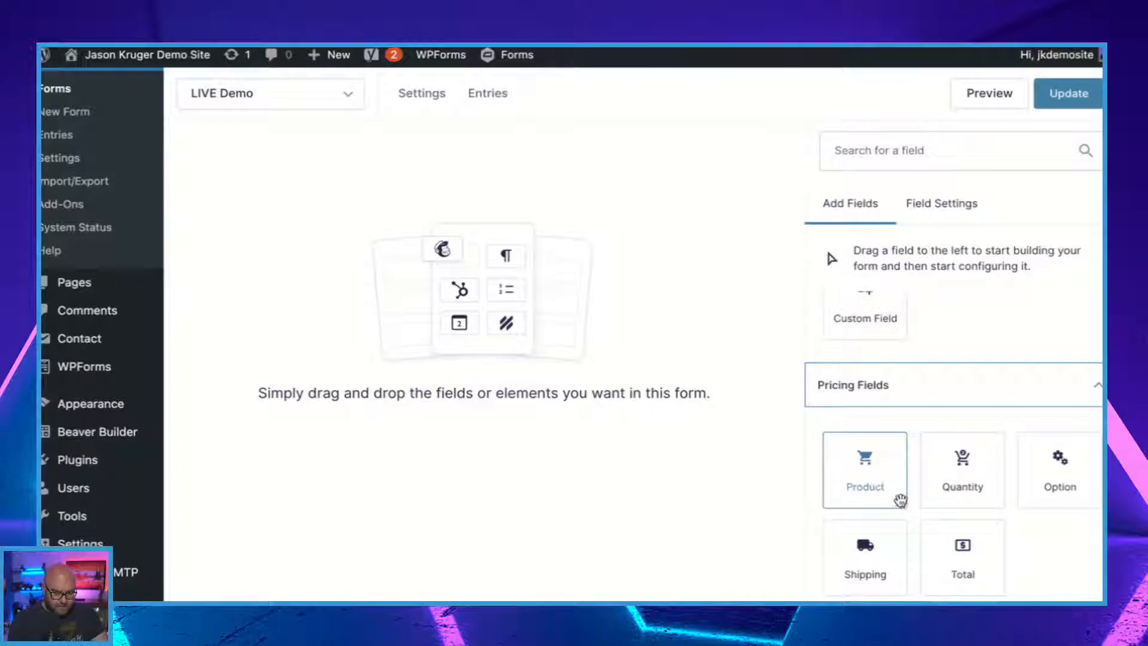
# Add a Name field from the advanced fields to the LIVE Demo form and open its field settings.
pyautogui.scroll(10, 901, 515)
pyautogui.scroll(5, 918, 504)
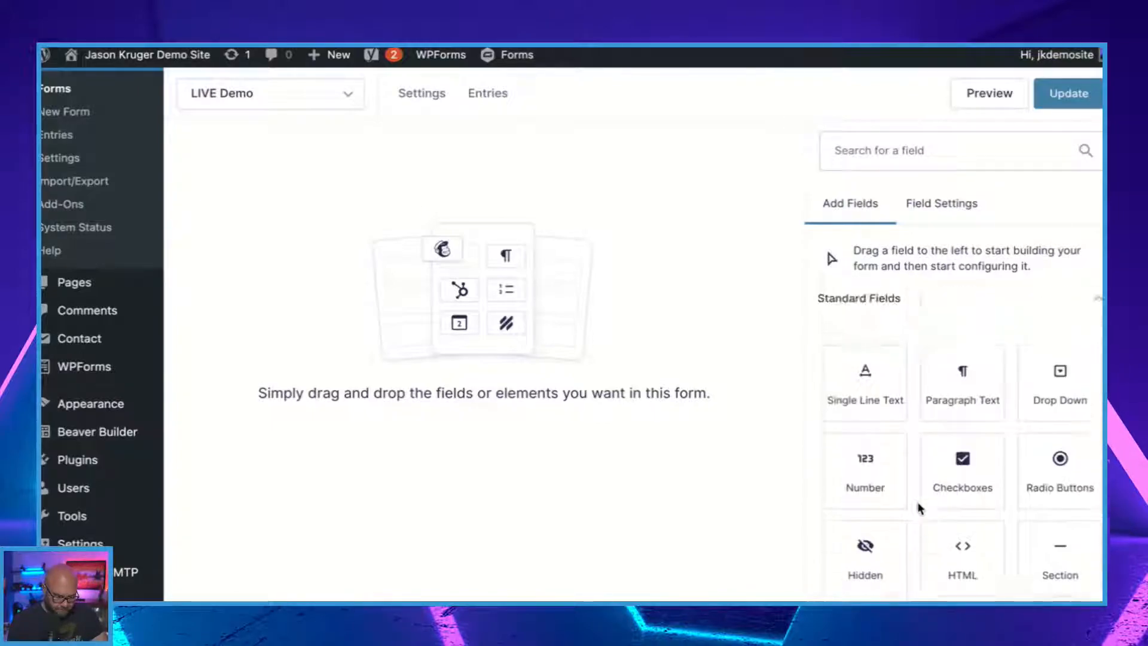
pyautogui.scroll(-3, 918, 506)
pyautogui.scroll(-3, 919, 506)
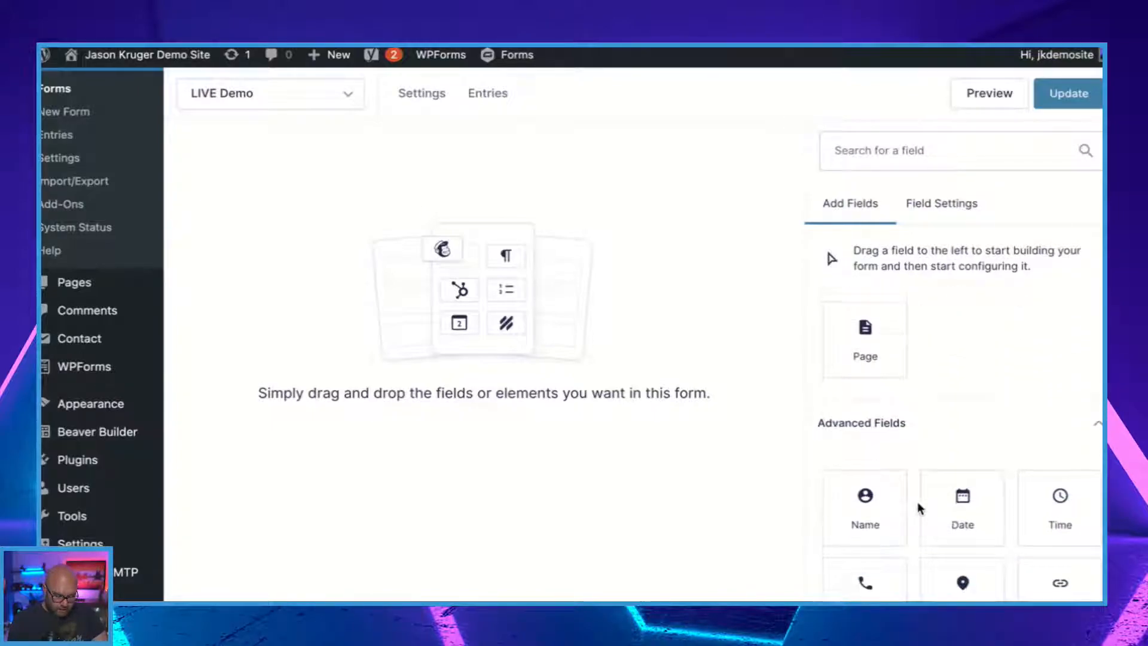
pyautogui.click(861, 477)
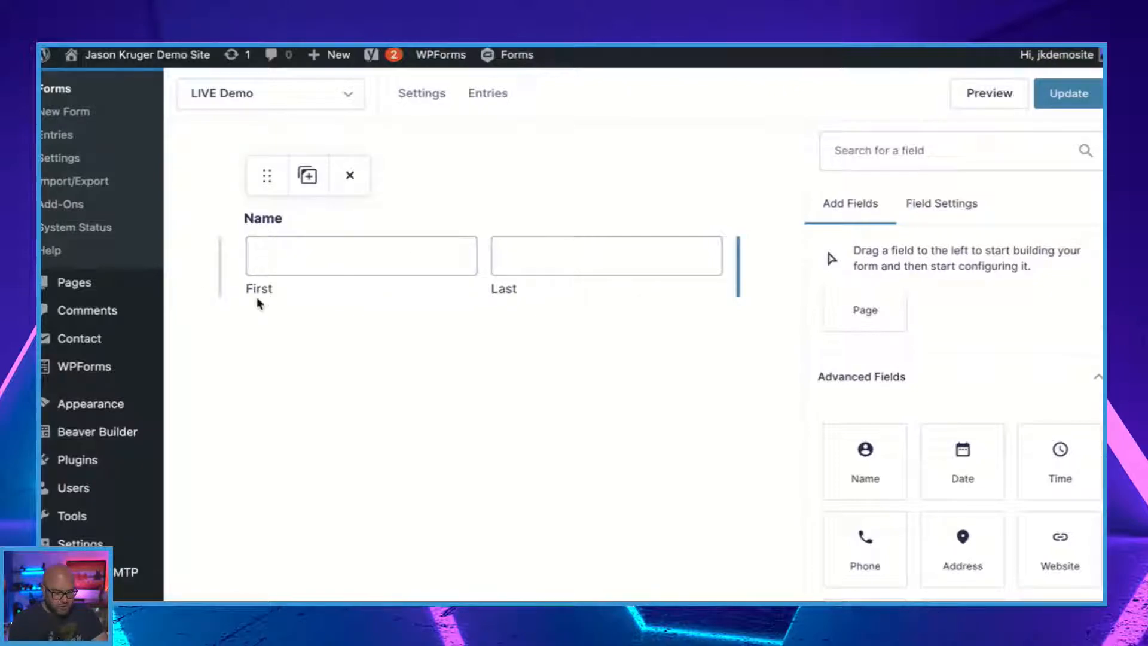
pyautogui.click(958, 214)
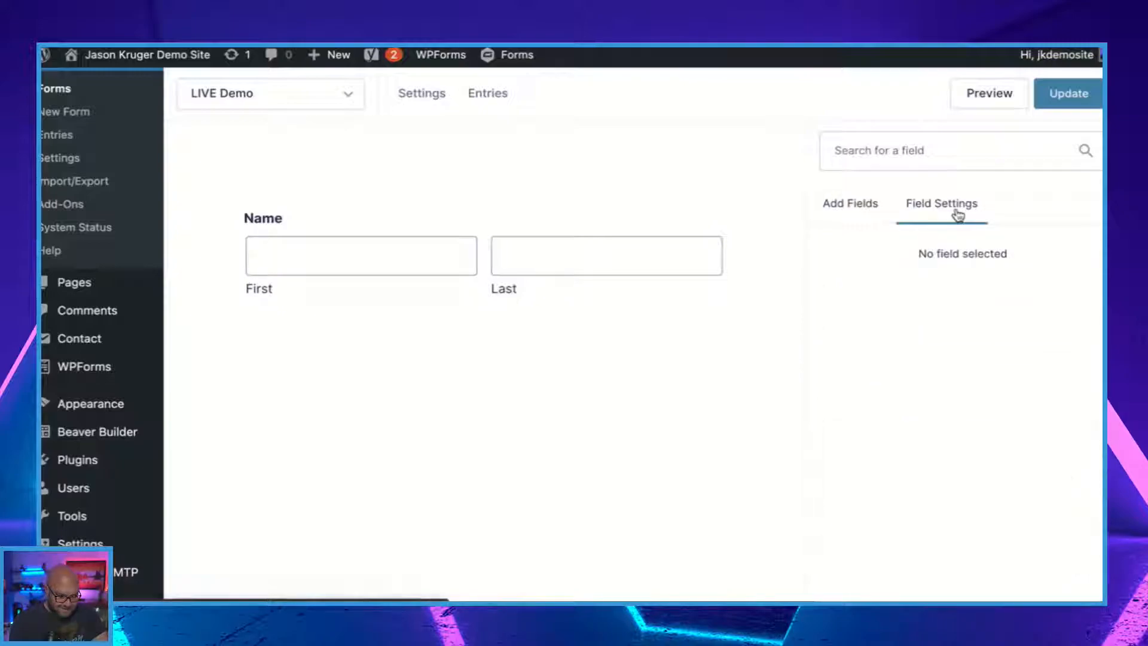
pyautogui.click(529, 259)
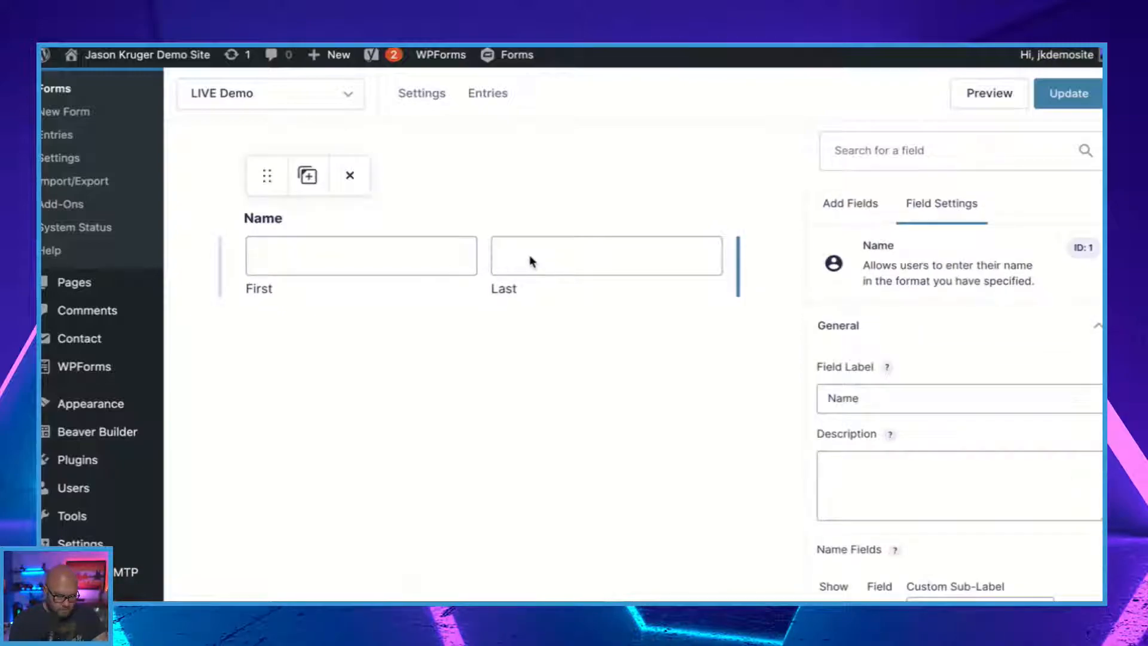
# Hide the Last sub-field of the Name field and show it again.
pyautogui.scroll(-3, 893, 413)
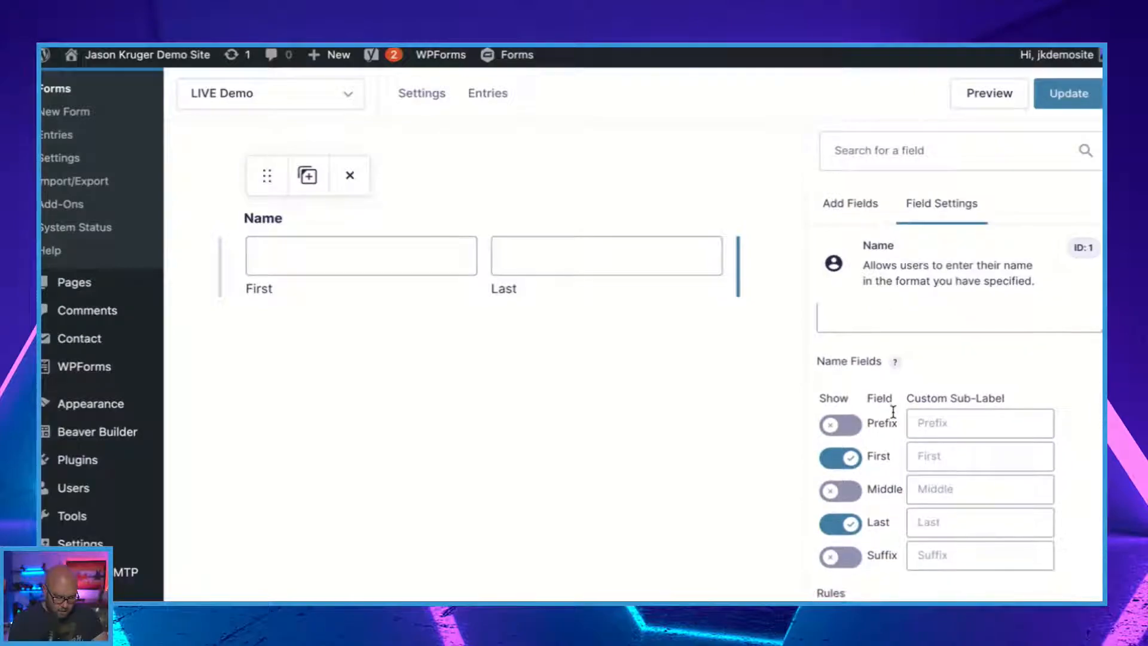
pyautogui.click(851, 523)
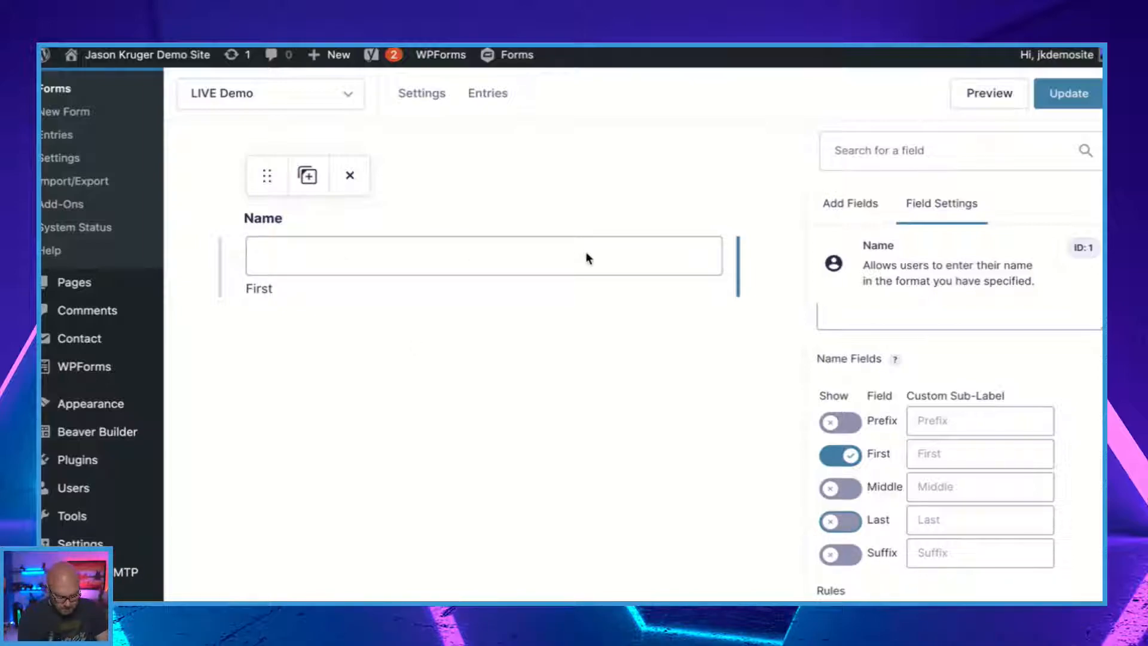
pyautogui.scroll(-1, 559, 250)
pyautogui.scroll(-2, 560, 250)
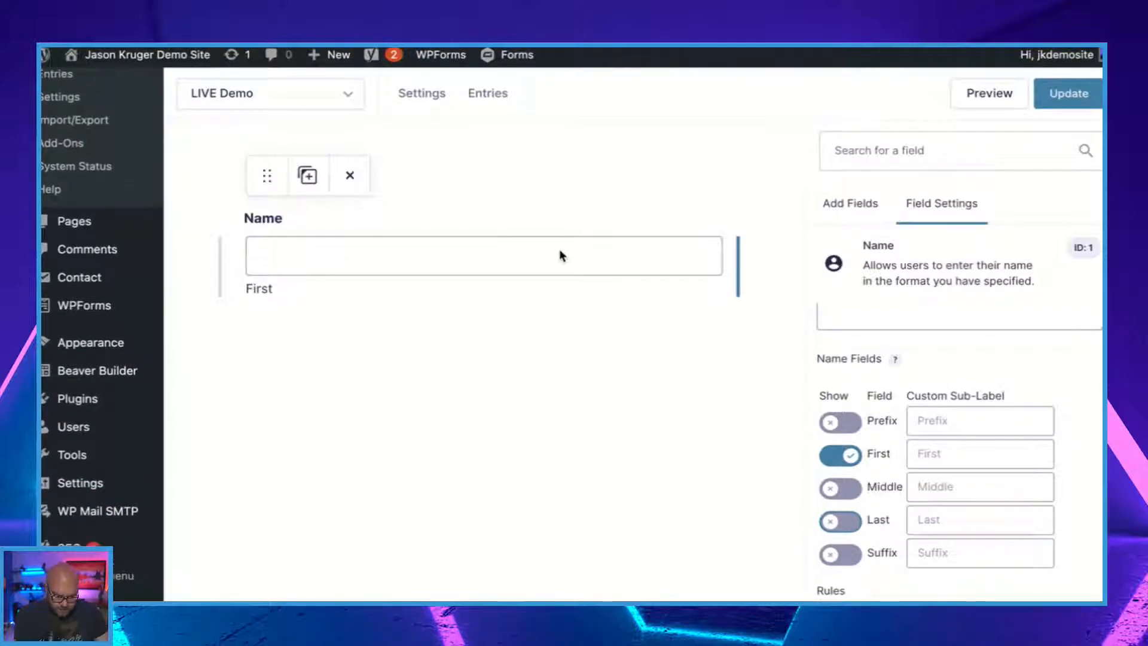
pyautogui.scroll(2, 560, 250)
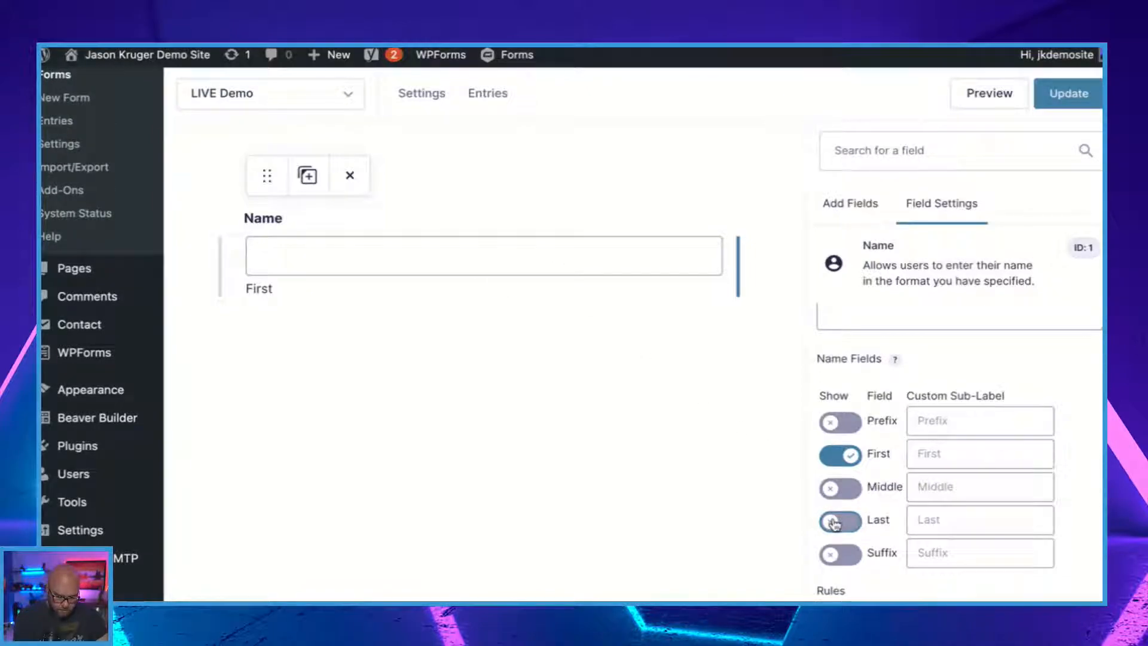
pyautogui.click(860, 519)
# Set the placeholder of the Name field's First sub-field to "First Name" in its appearance settings.
pyautogui.scroll(-4, 864, 511)
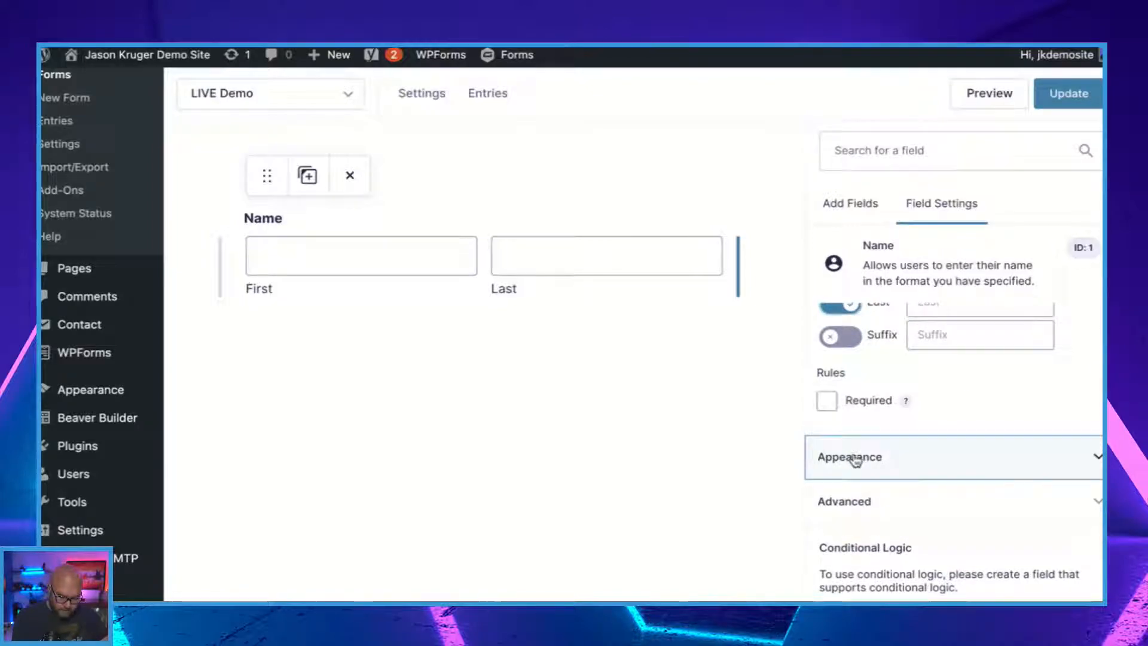
pyautogui.click(853, 461)
pyautogui.scroll(-2, 890, 444)
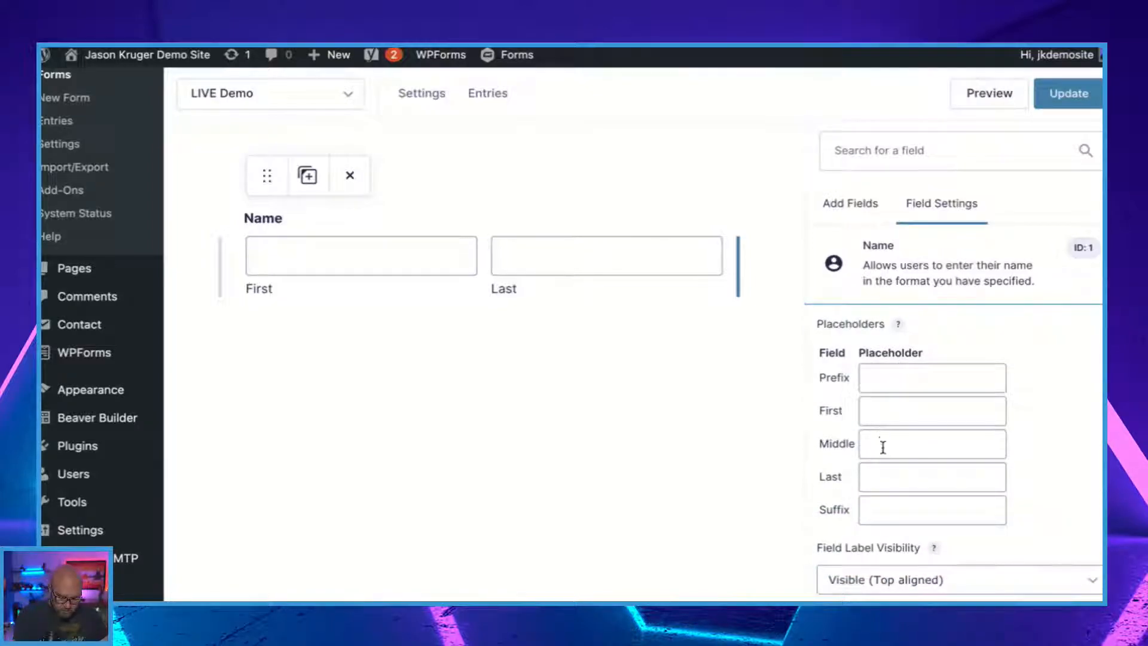
pyautogui.click(881, 409)
pyautogui.write('Fi')
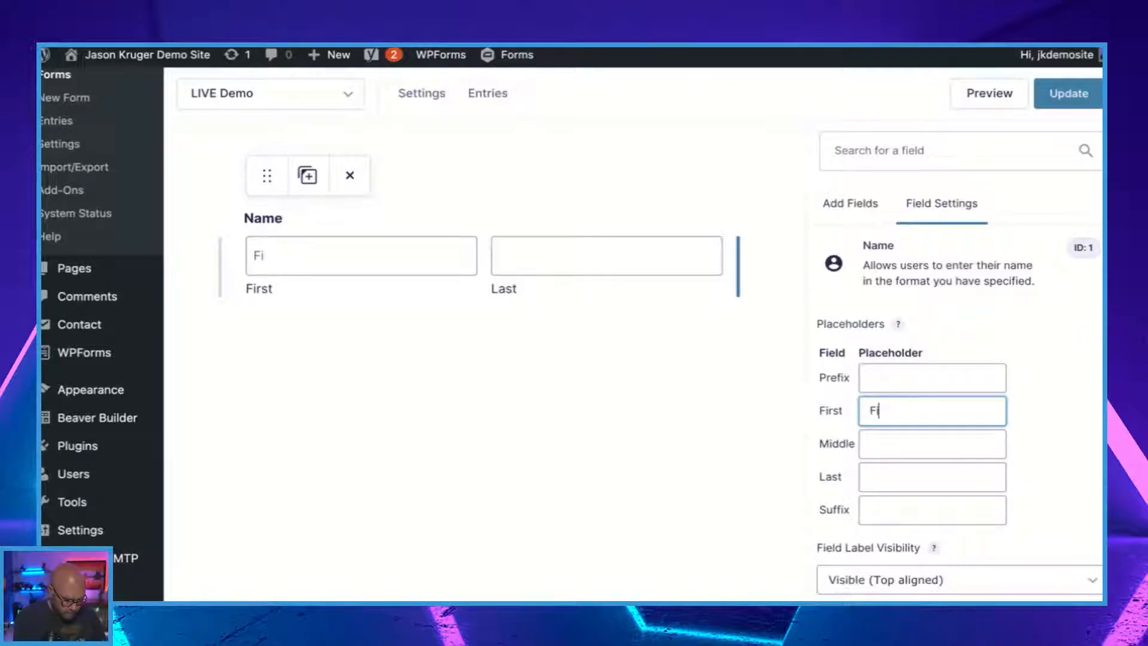
pyautogui.write('rst Name')
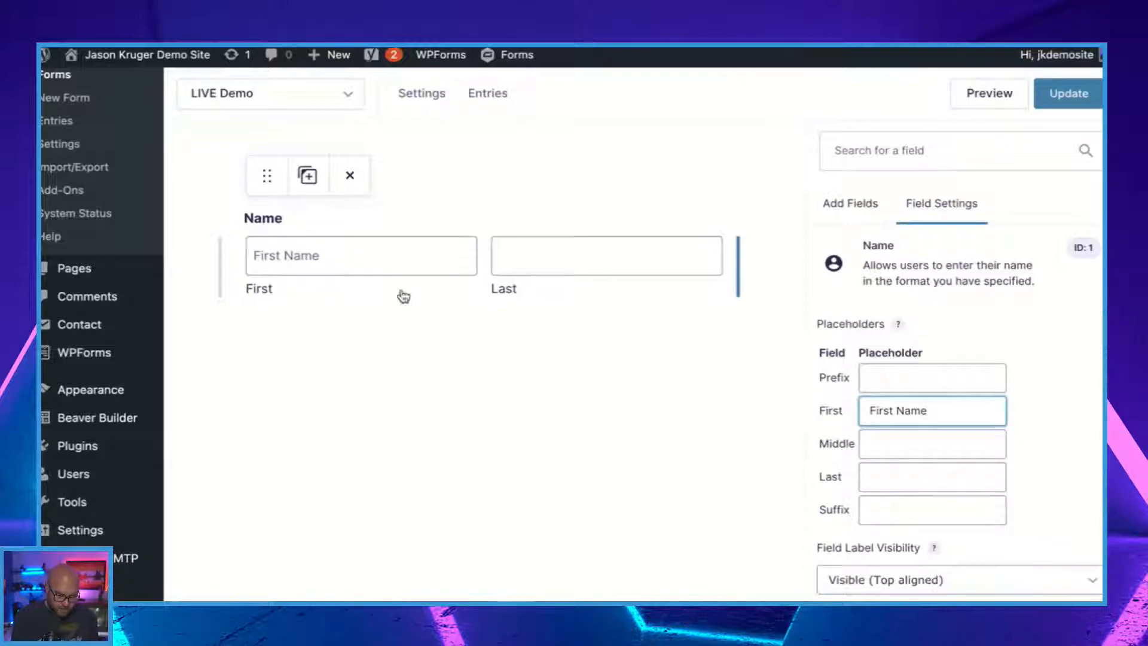
# Set both the field label visibility and the sub-label placement of the Name field to Hidden.
pyautogui.scroll(-4, 946, 473)
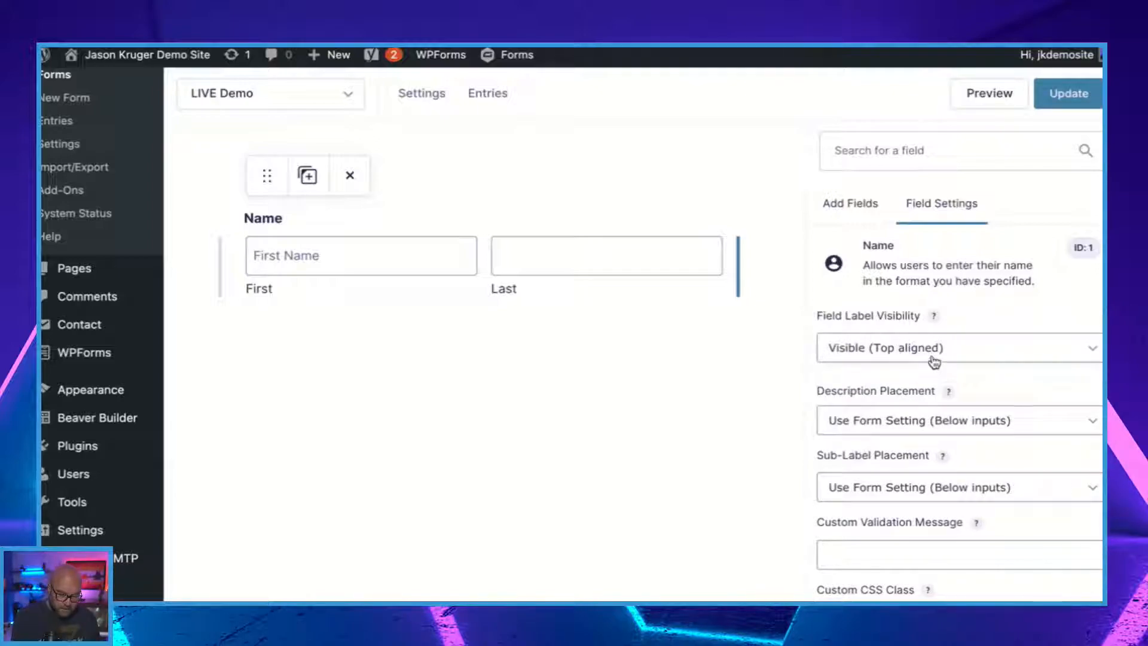
pyautogui.click(894, 363)
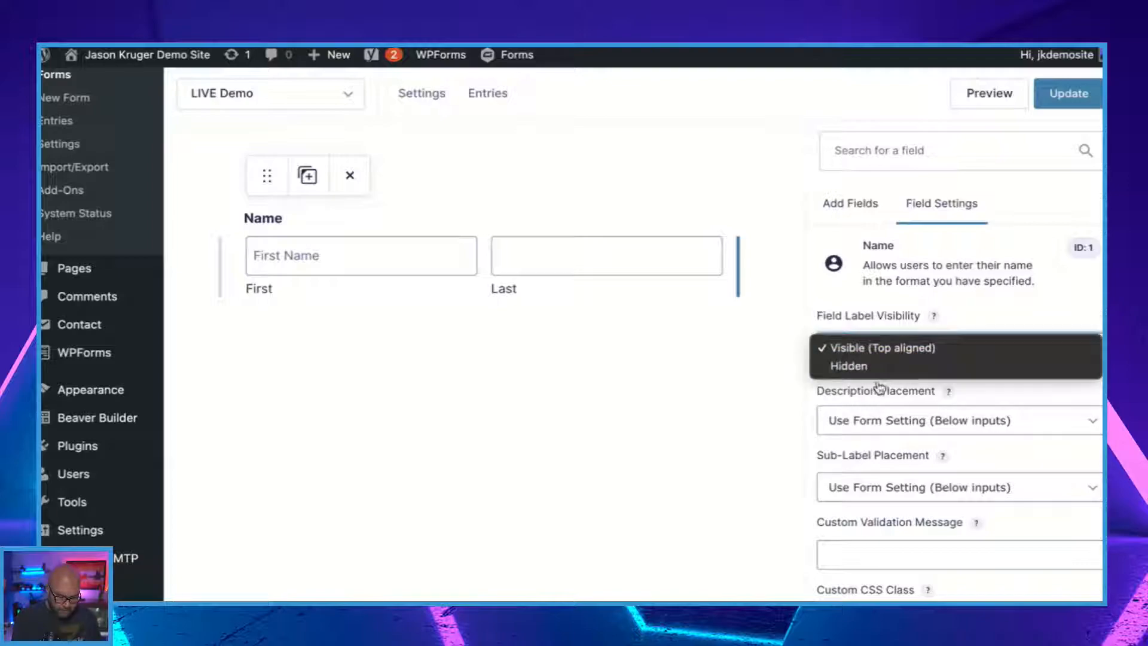
pyautogui.click(861, 367)
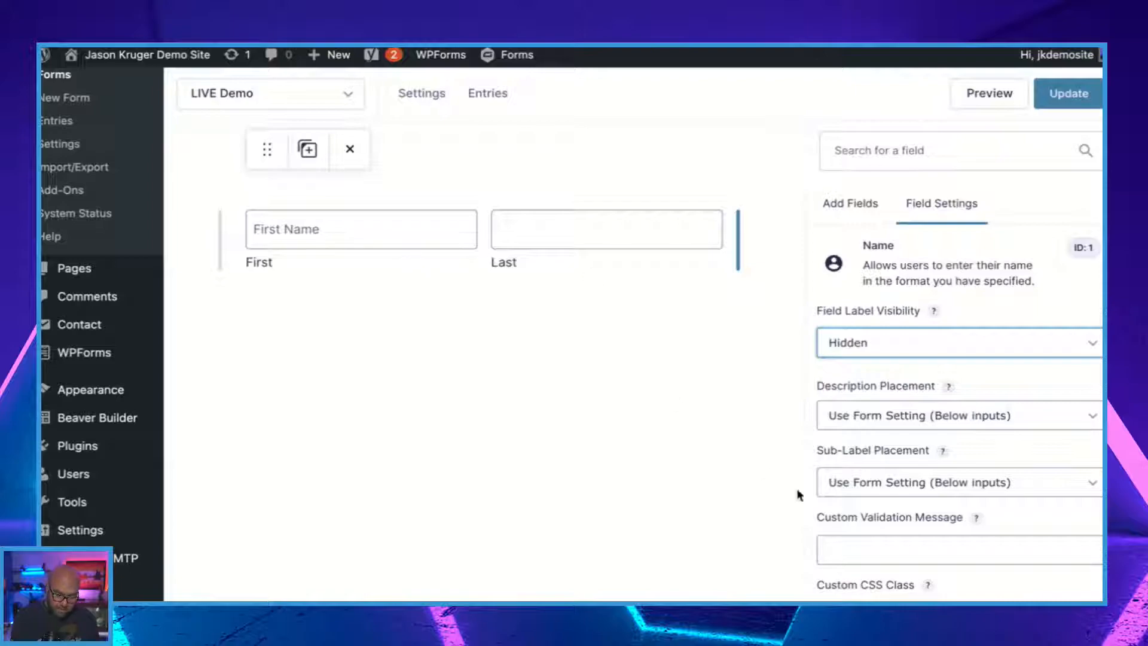
pyautogui.click(877, 488)
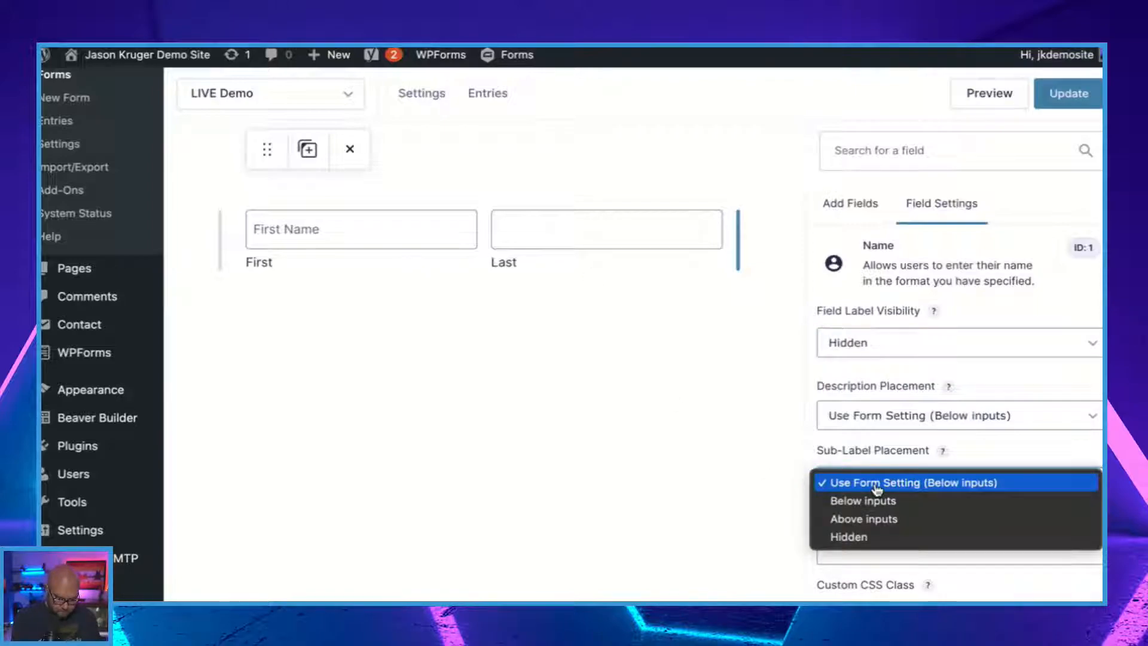
pyautogui.click(861, 537)
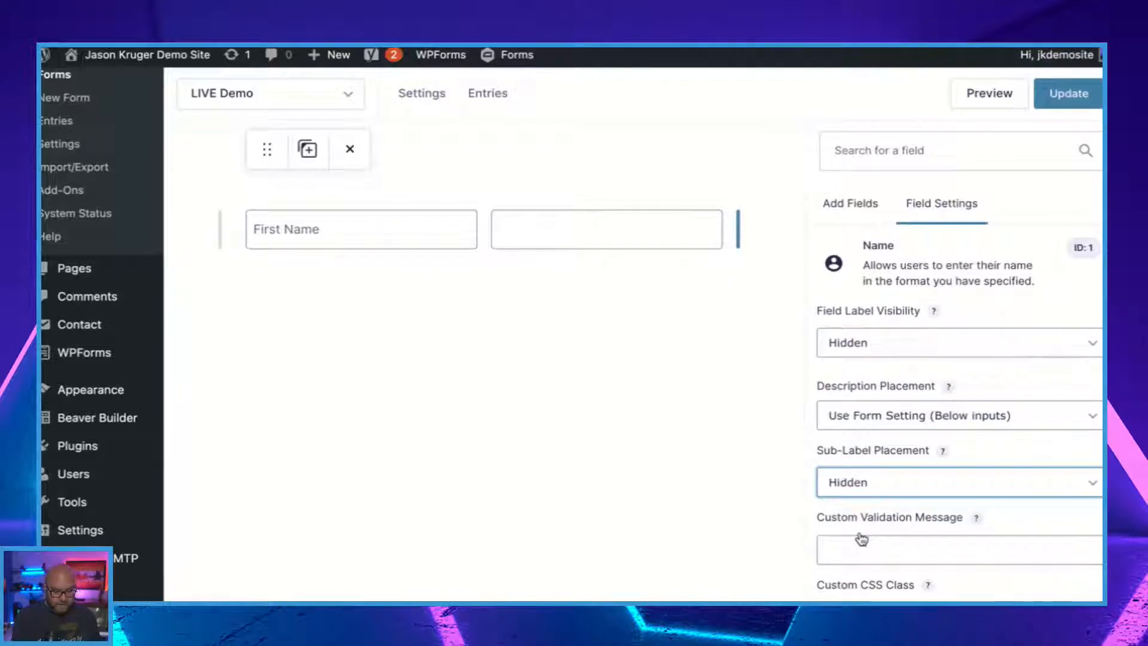
pyautogui.scroll(-5, 861, 539)
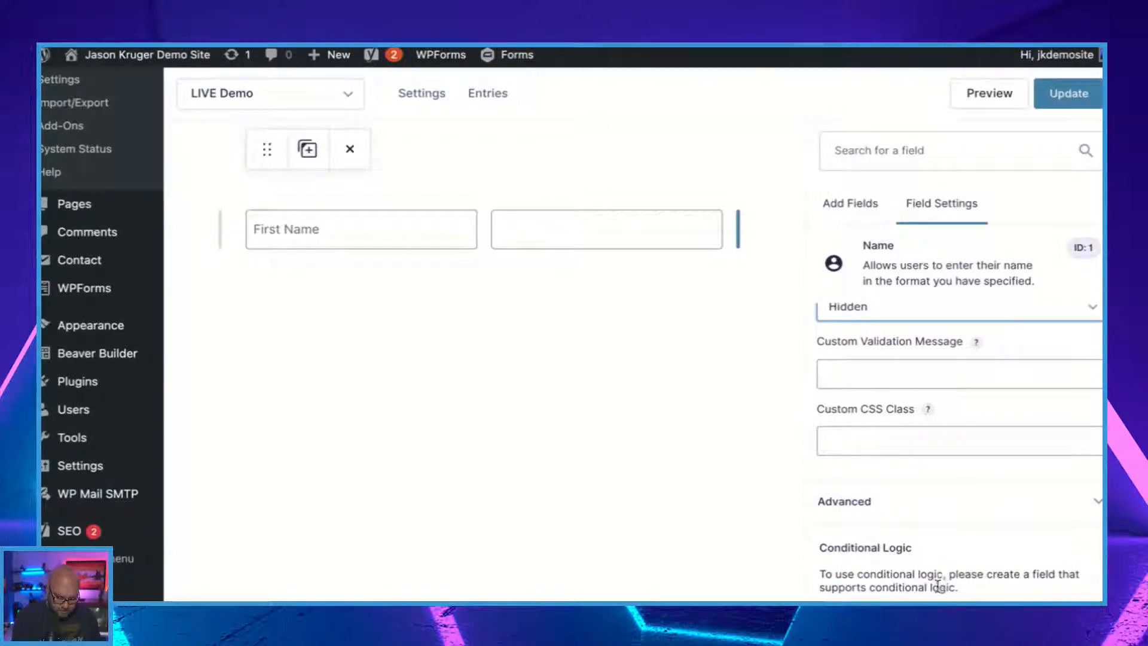
pyautogui.scroll(5, 900, 546)
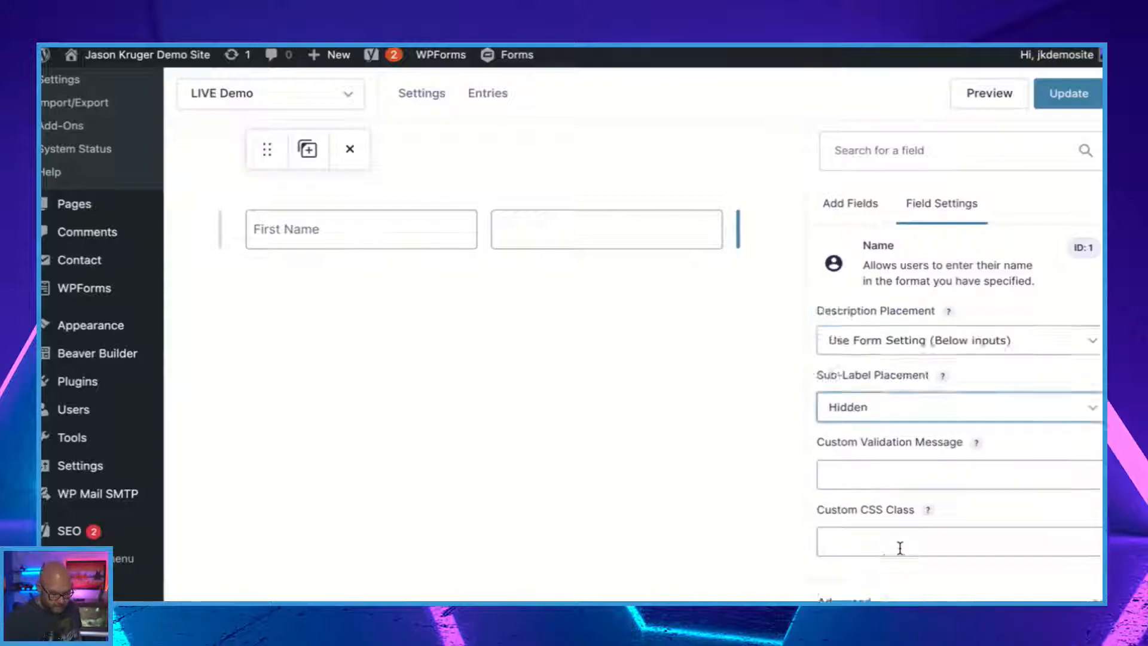
# Add an Email field and a Phone field from the advanced fields below the Name field.
pyautogui.click(857, 201)
pyautogui.scroll(-2, 866, 352)
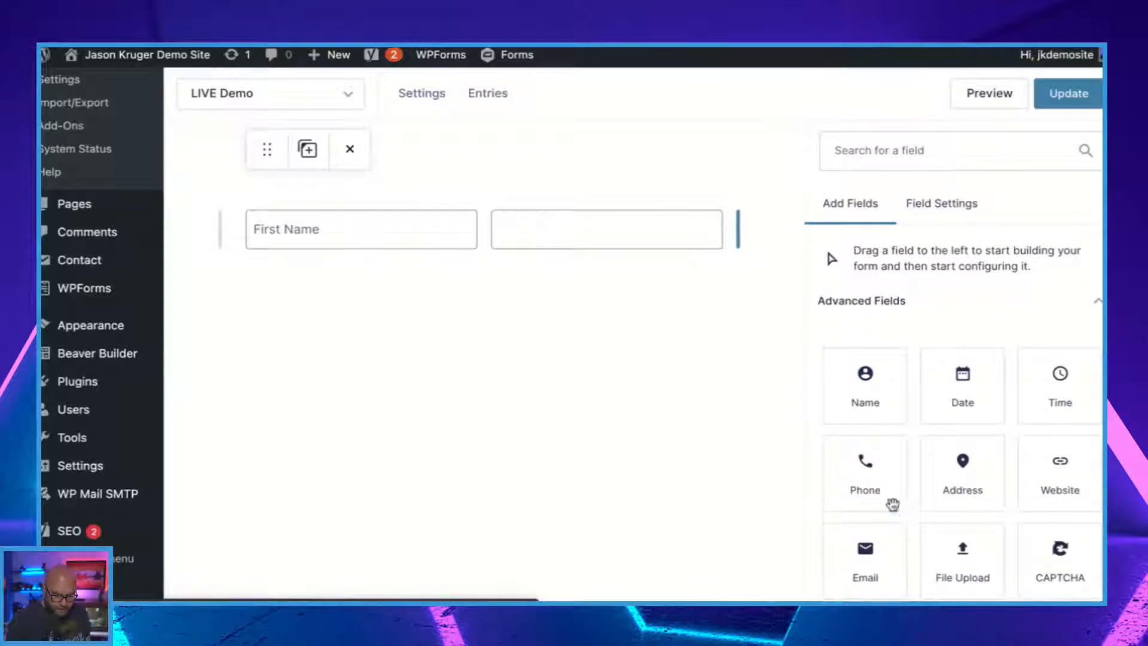
pyautogui.click(875, 562)
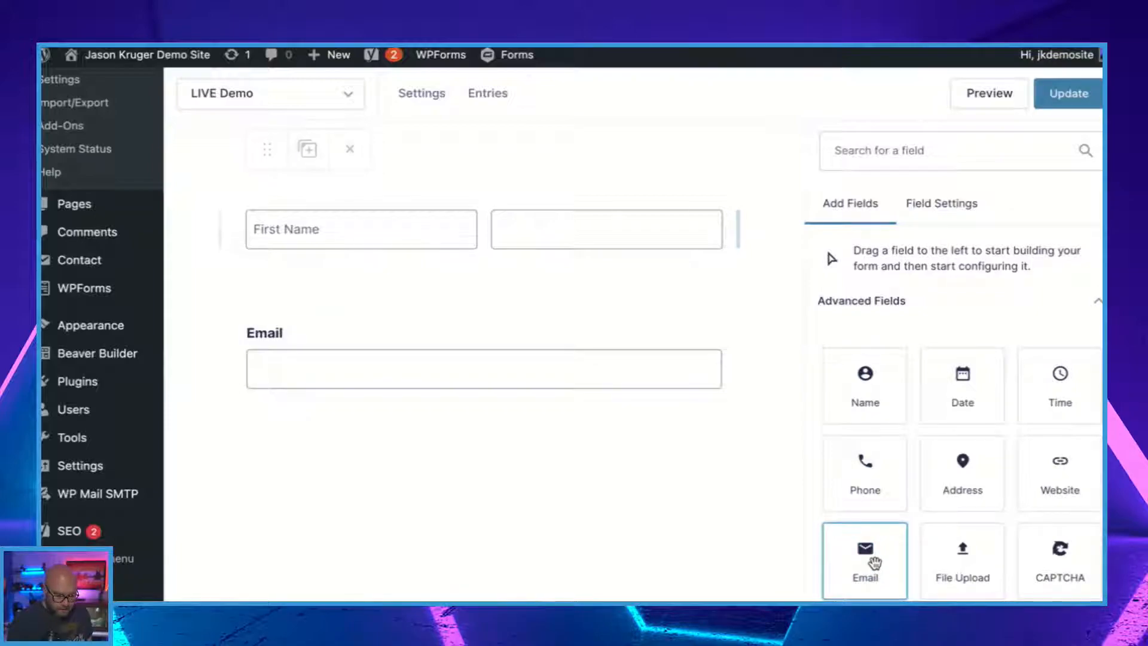
pyautogui.click(869, 475)
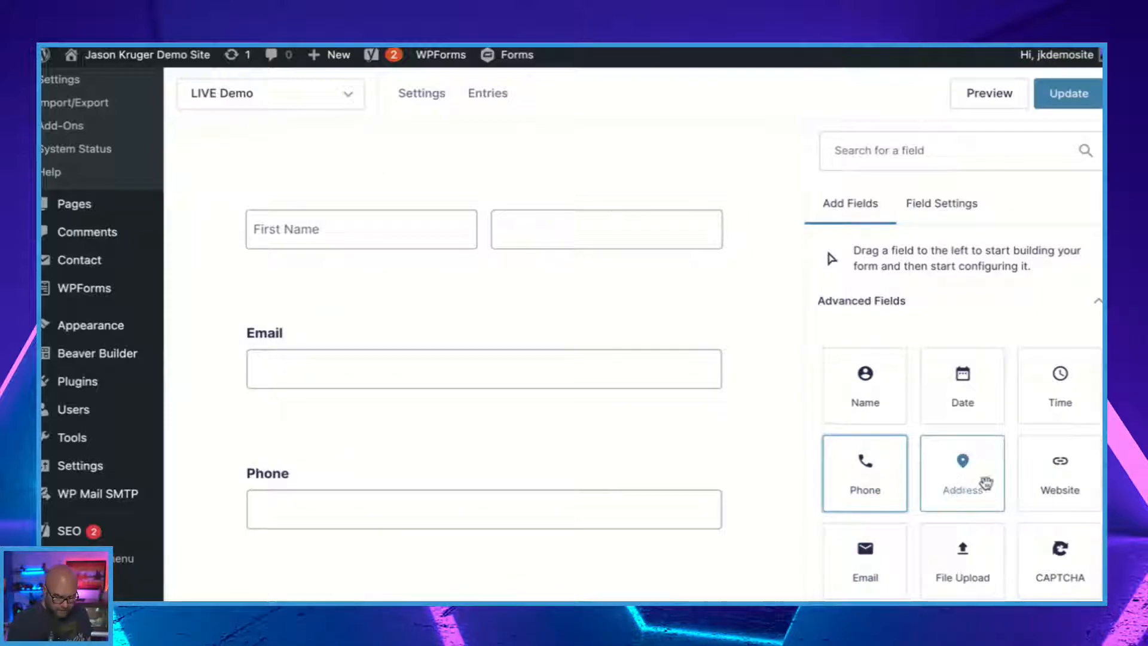
pyautogui.scroll(-2, 975, 466)
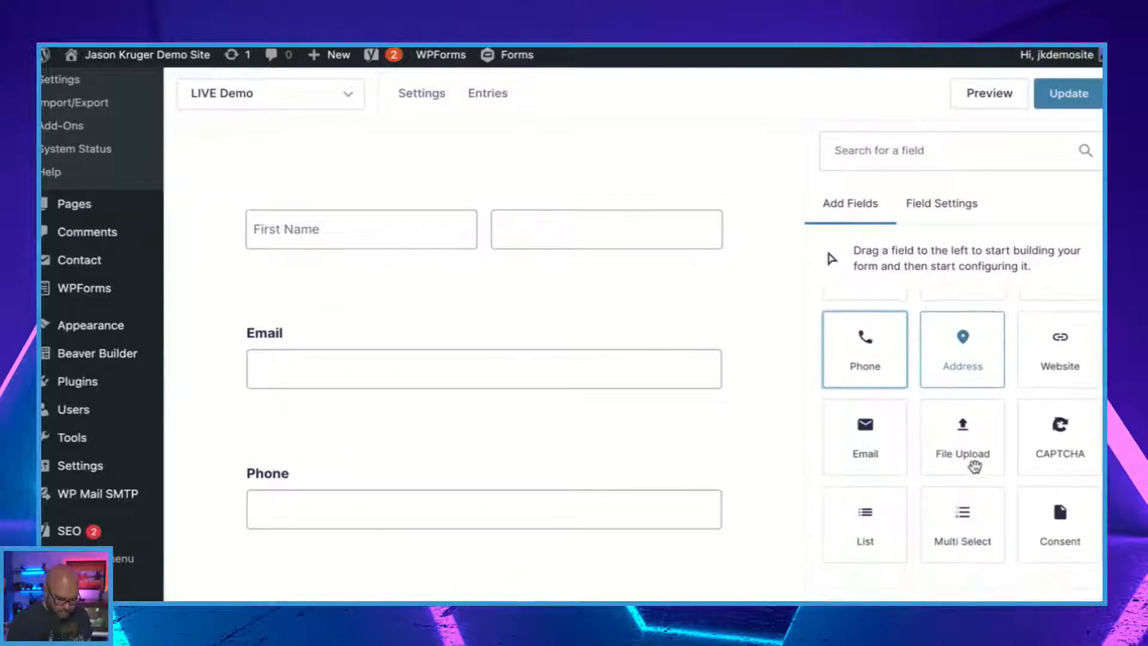
pyautogui.click(874, 526)
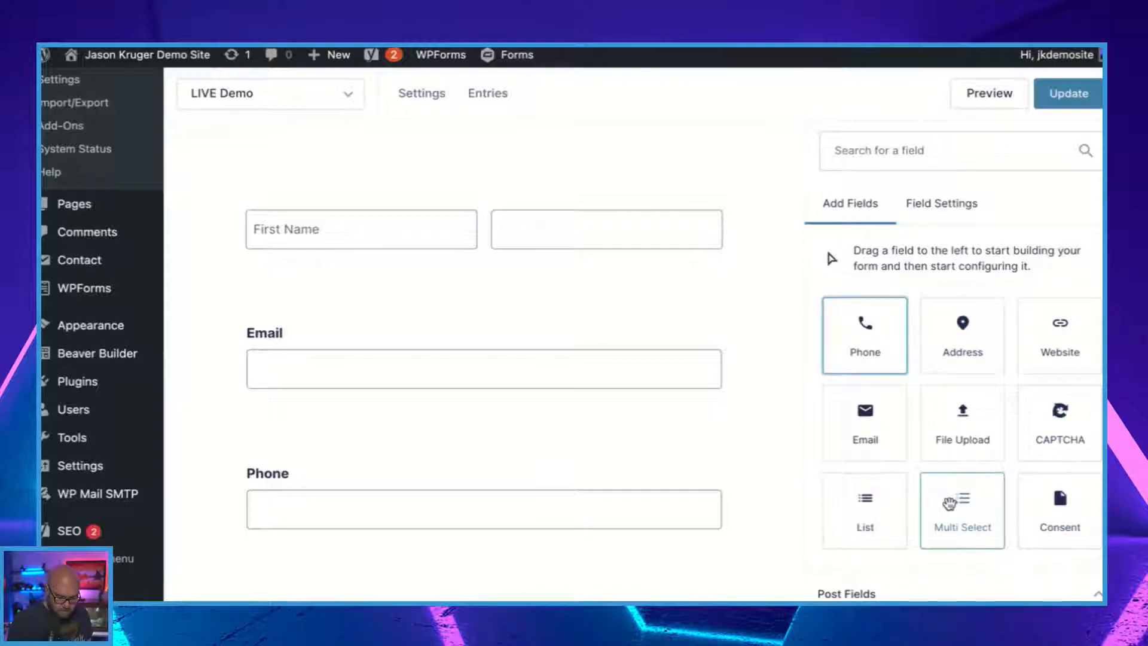
pyautogui.scroll(-3, 948, 505)
pyautogui.scroll(10, 934, 505)
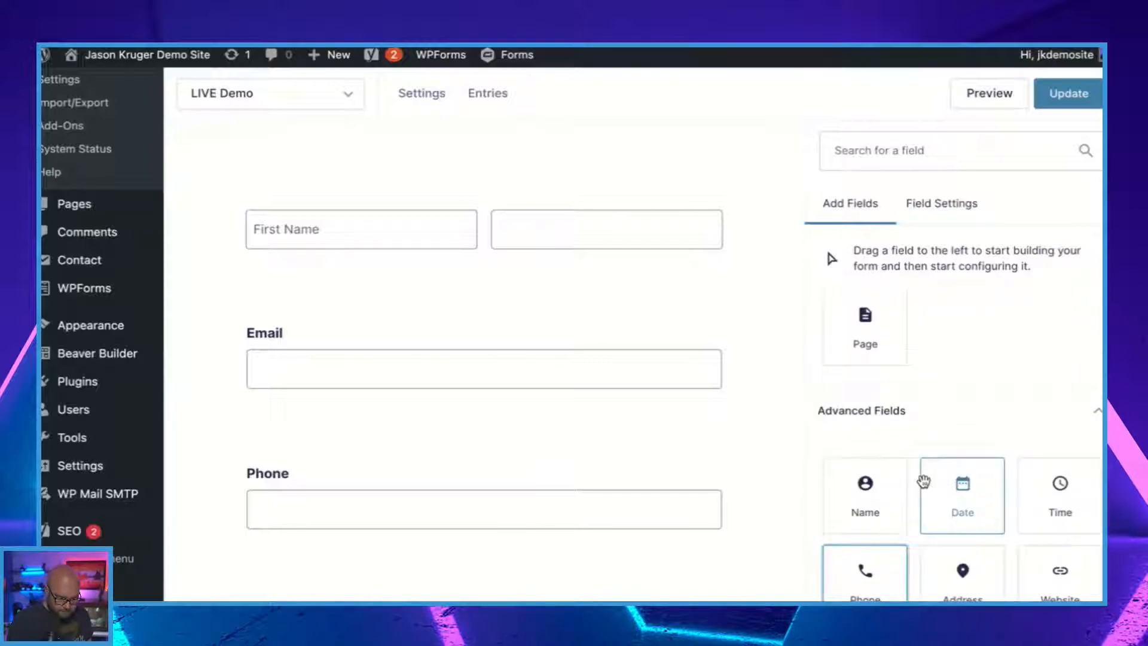
pyautogui.scroll(-2, 955, 558)
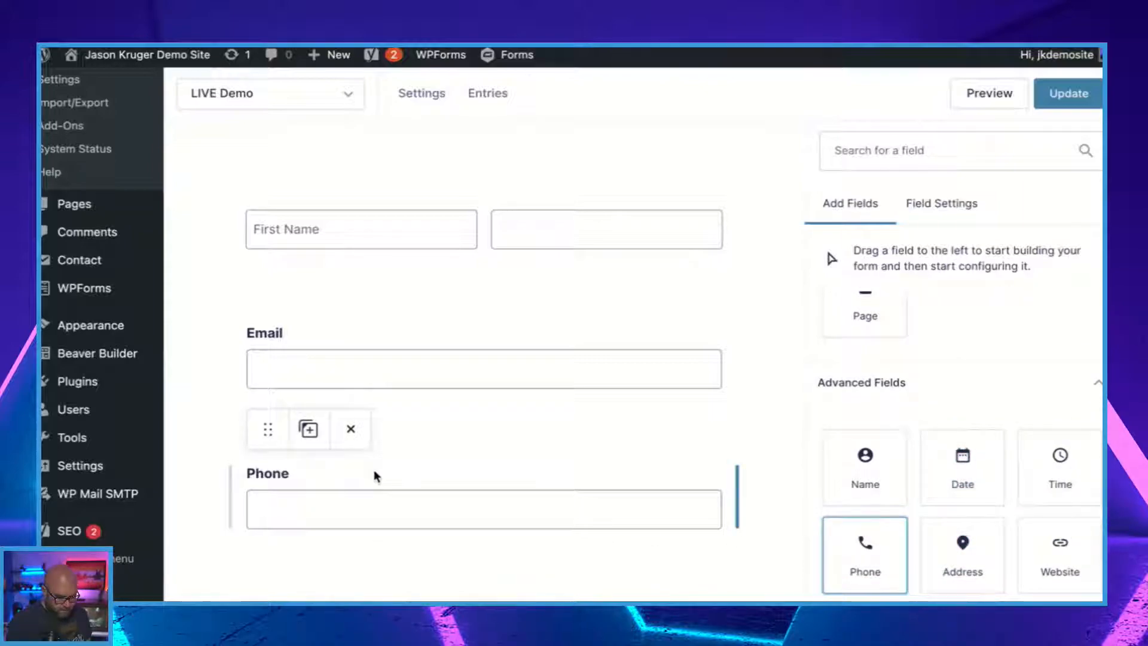
# Move the Phone field up beside the Email field so both share one row.
pyautogui.click(452, 497)
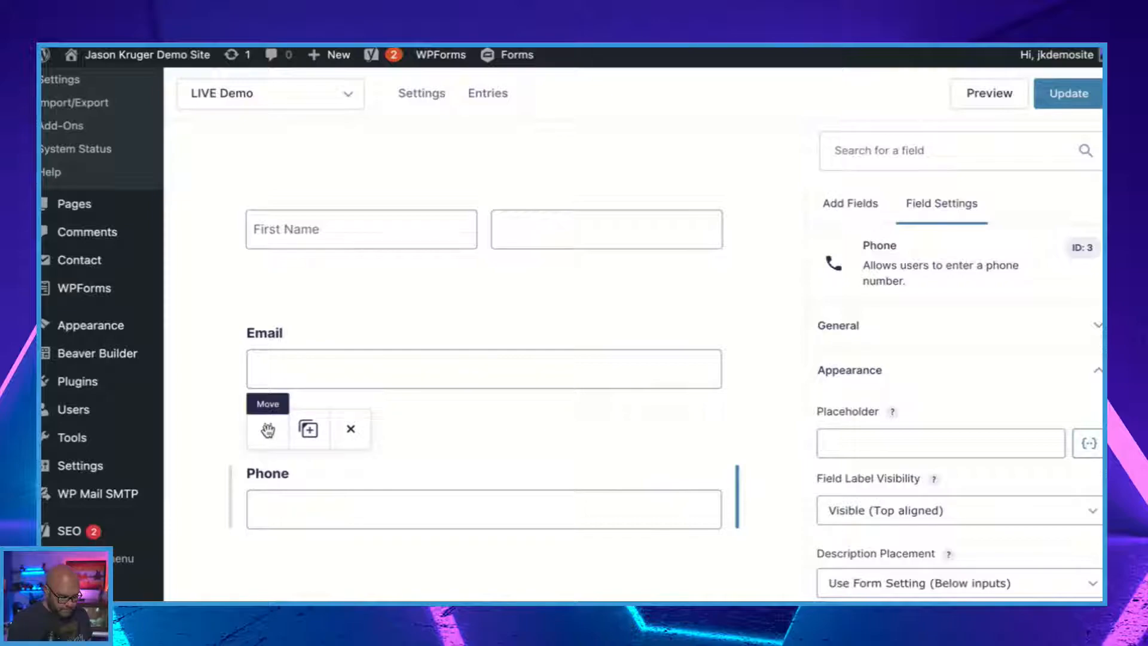
pyautogui.moveTo(268, 429); pyautogui.dragTo(704, 363)
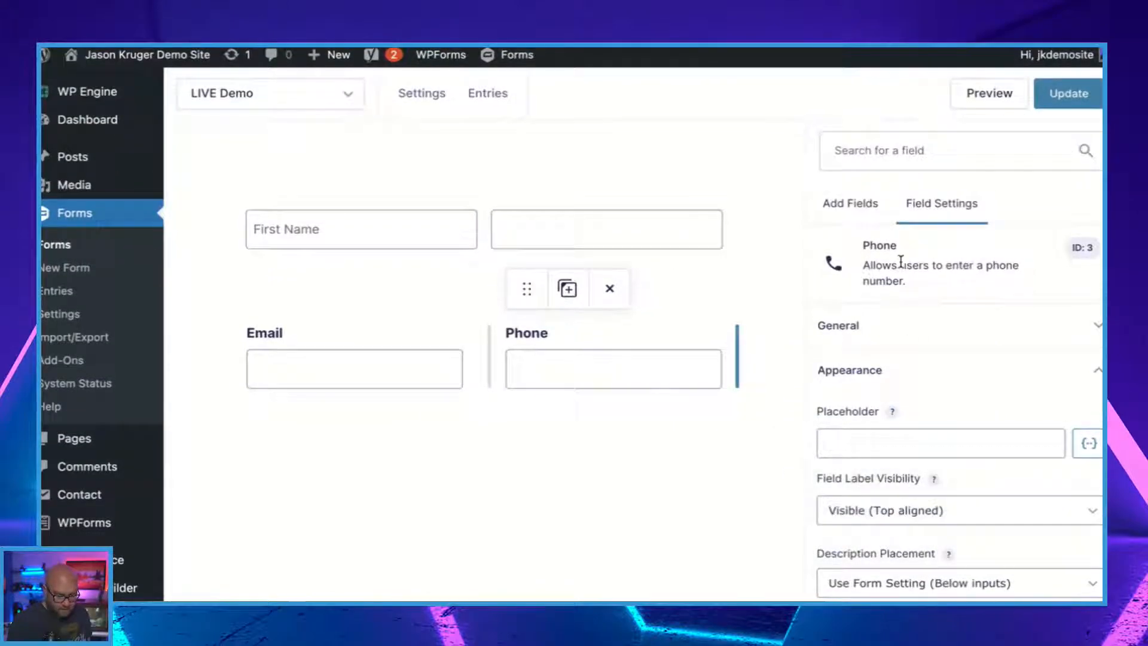
# Add a Paragraph Text field from the standard fields below the Email and Phone row and open its field settings.
pyautogui.click(845, 210)
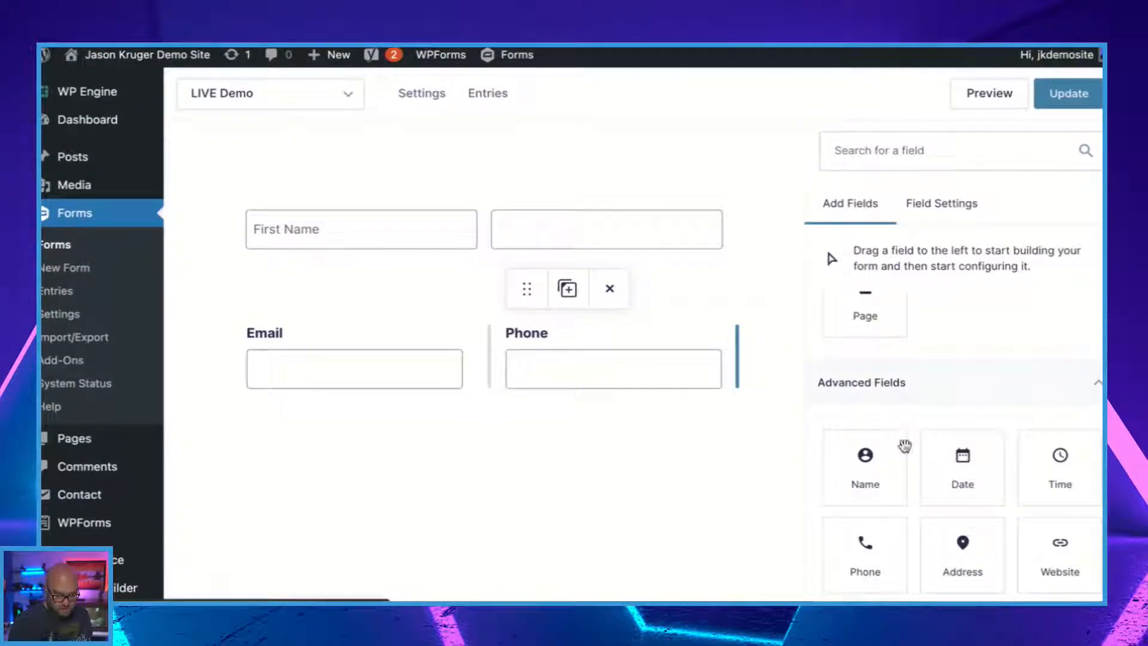
pyautogui.scroll(5, 902, 450)
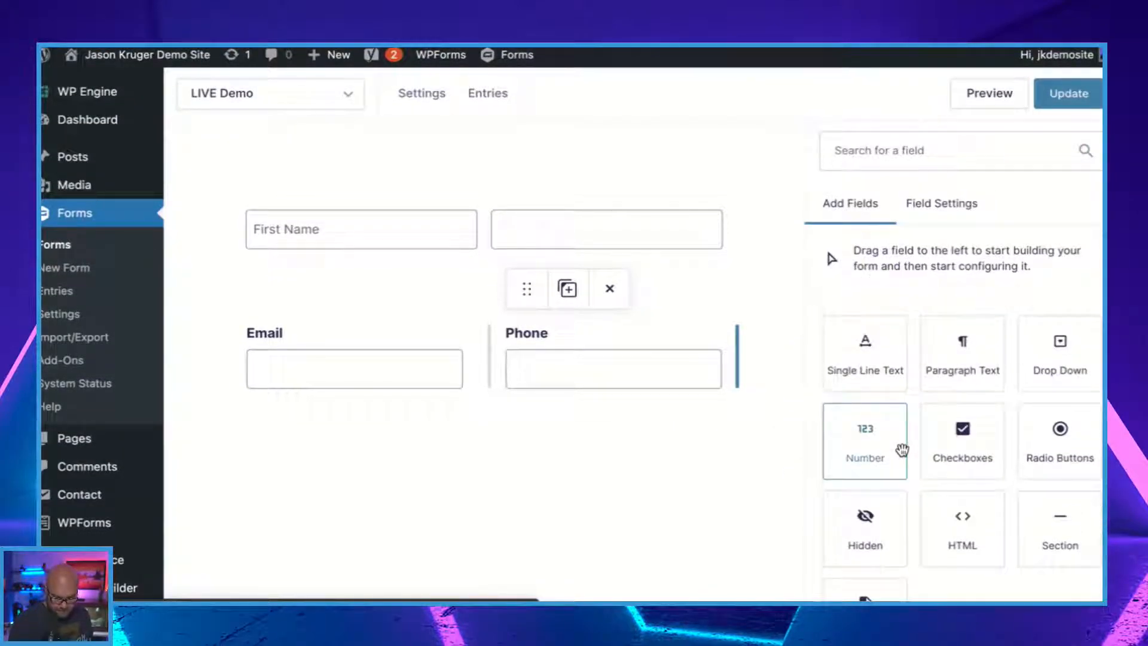
pyautogui.scroll(1, 902, 450)
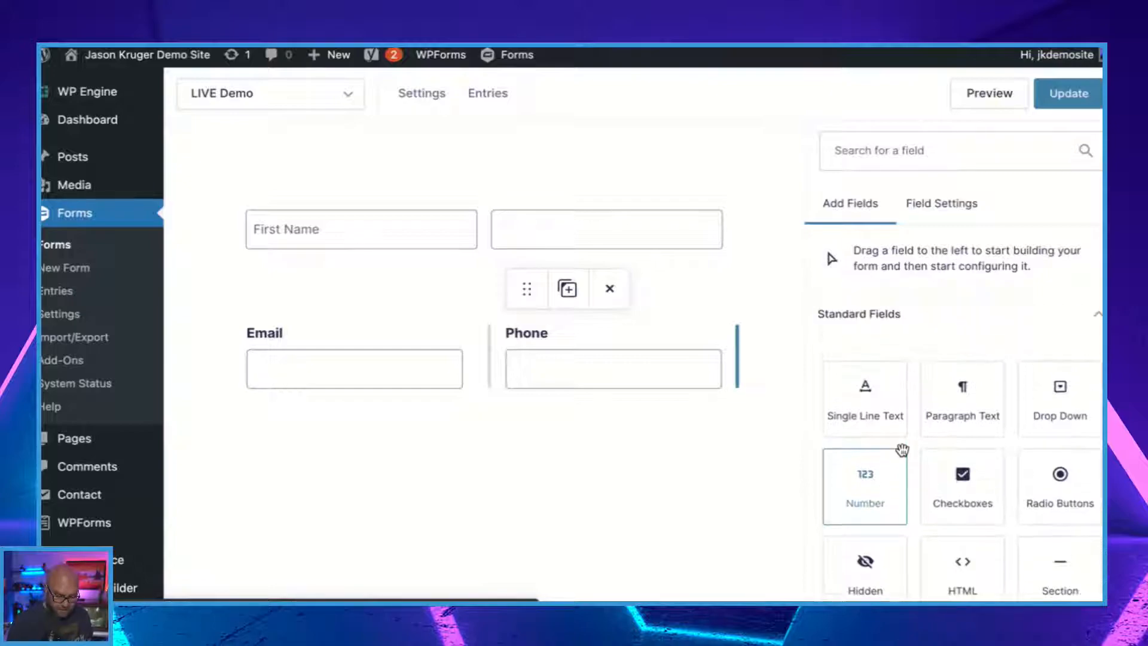
pyautogui.click(958, 415)
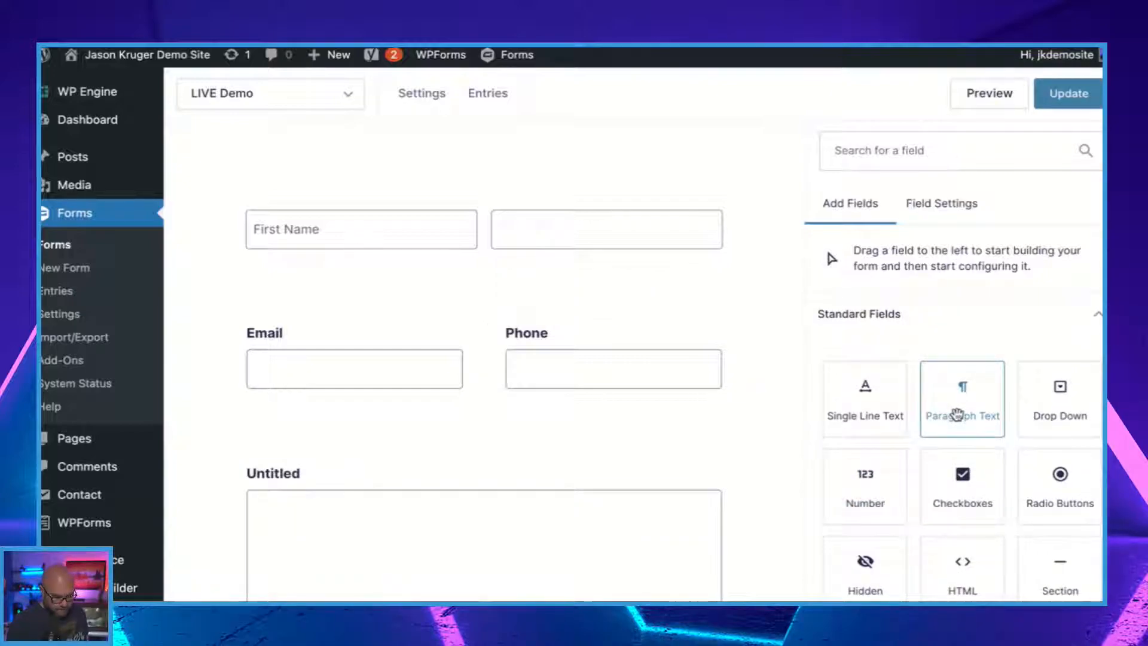
pyautogui.scroll(-2, 512, 467)
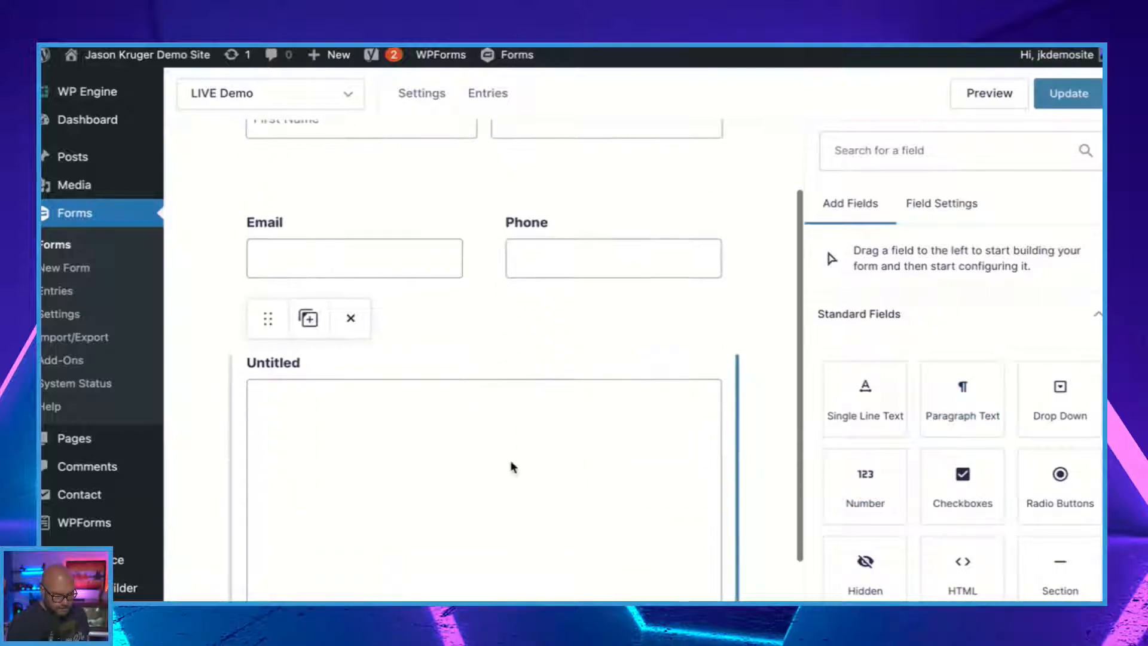
pyautogui.click(389, 439)
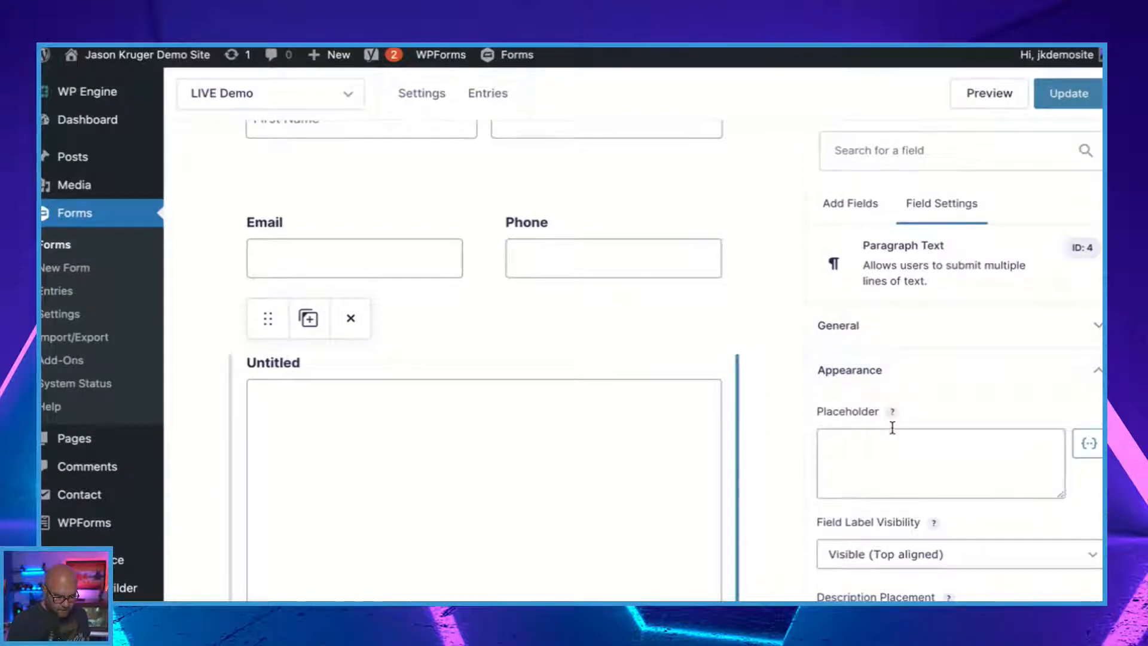
# Label the Paragraph Text field Message and make it a required field.
pyautogui.click(967, 333)
pyautogui.moveTo(891, 398); pyautogui.dragTo(782, 408)
pyautogui.write('Message')
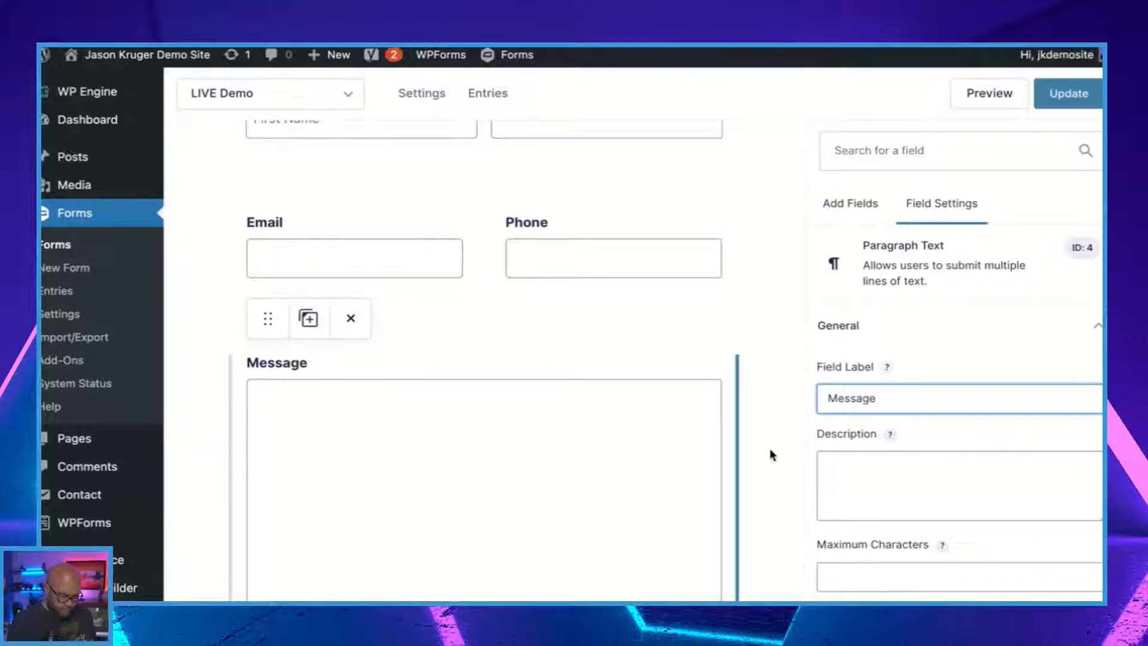
pyautogui.scroll(-3, 795, 482)
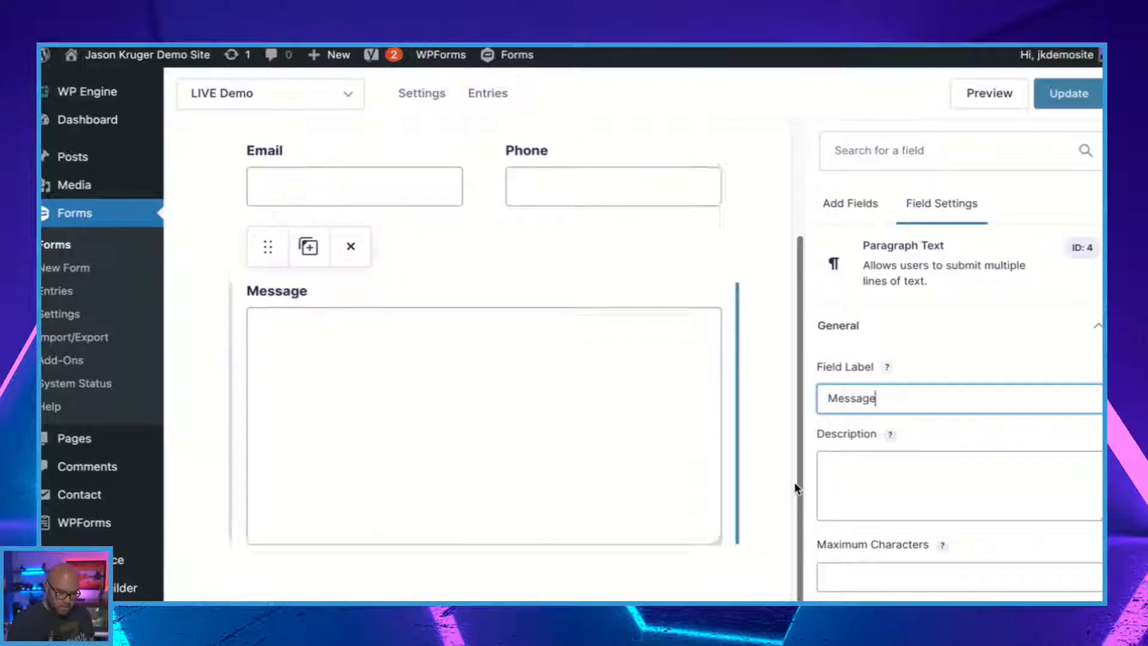
pyautogui.scroll(-3, 843, 484)
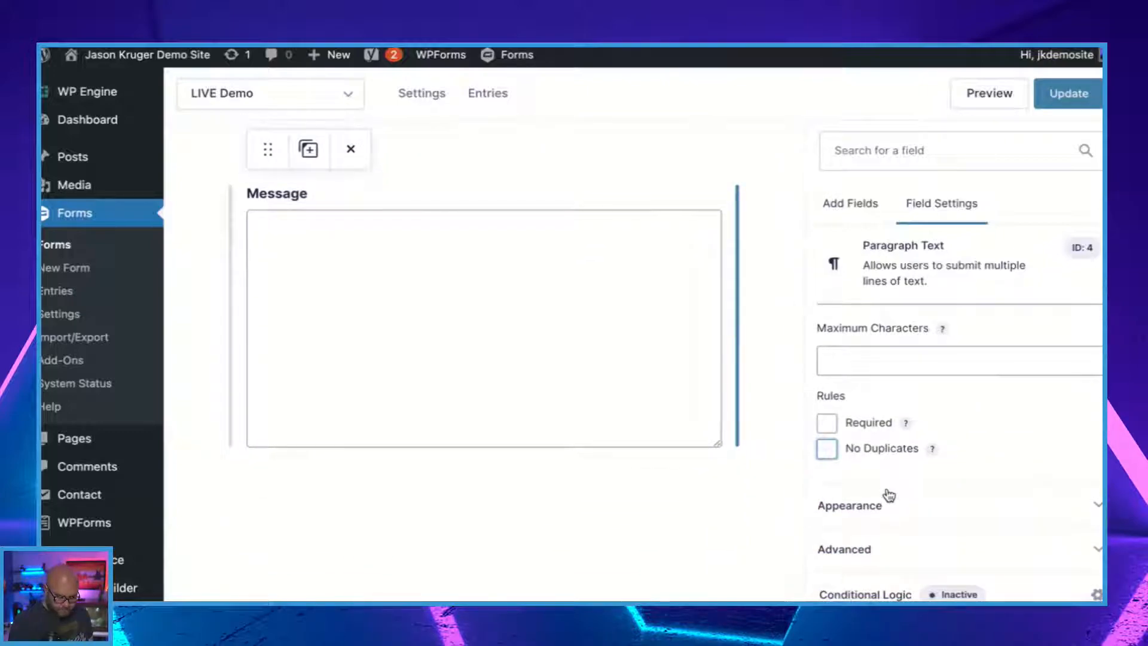
pyautogui.click(828, 427)
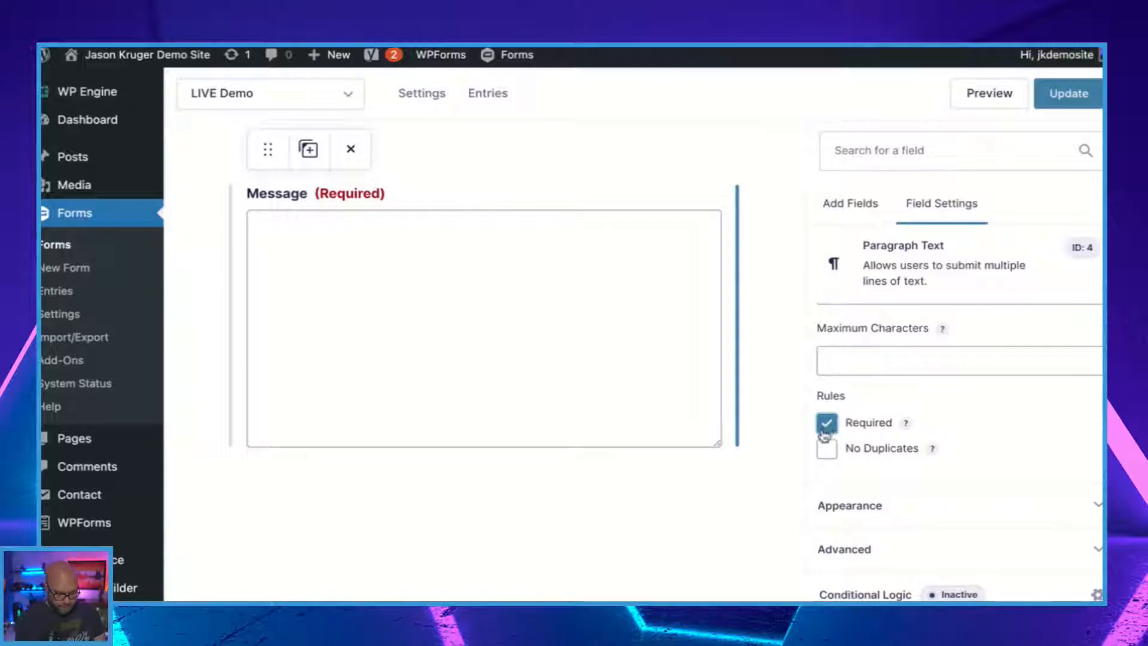
# Set the Message field's size to Small in its appearance settings and save the form.
pyautogui.click(868, 514)
pyautogui.scroll(-2, 892, 484)
pyautogui.scroll(-4, 893, 485)
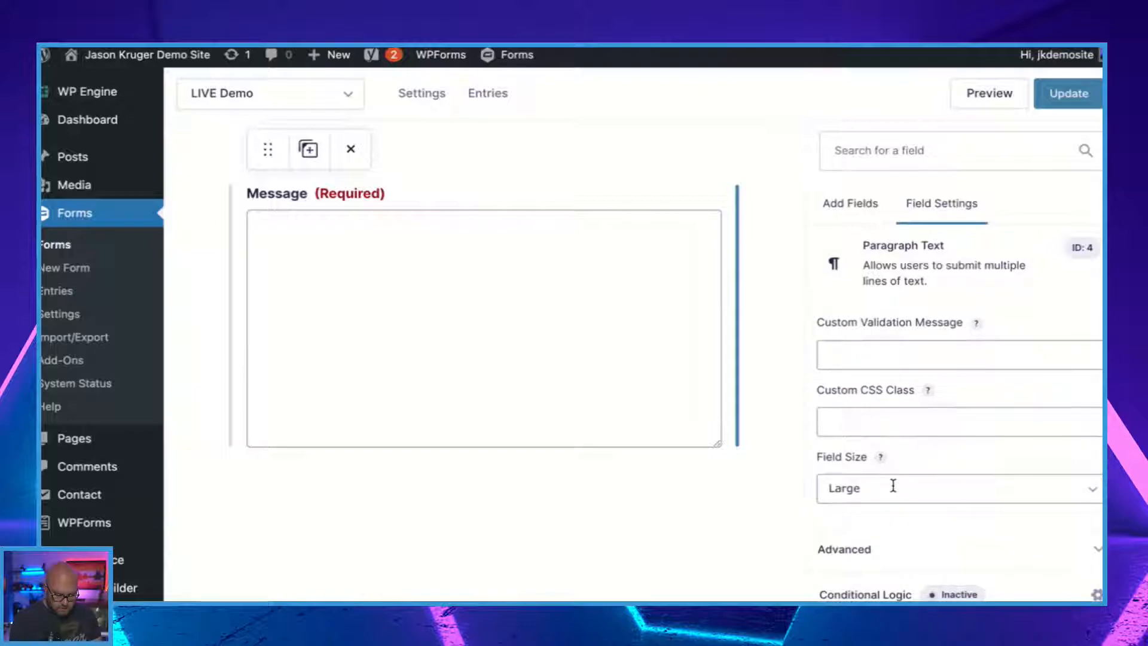
pyautogui.click(844, 494)
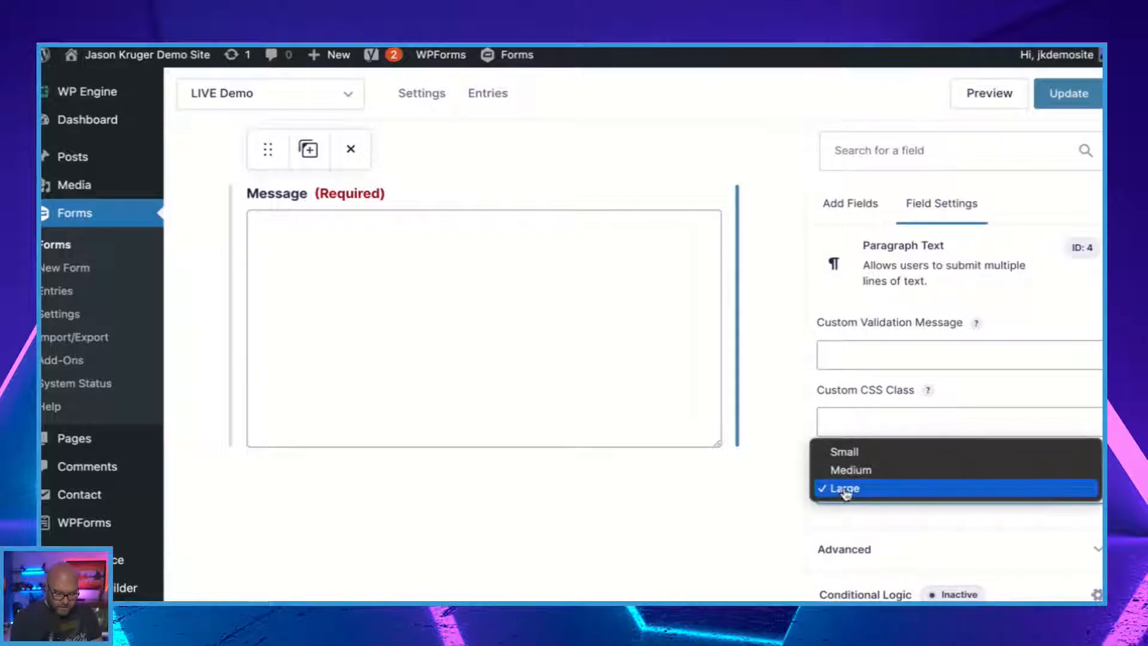
pyautogui.click(855, 471)
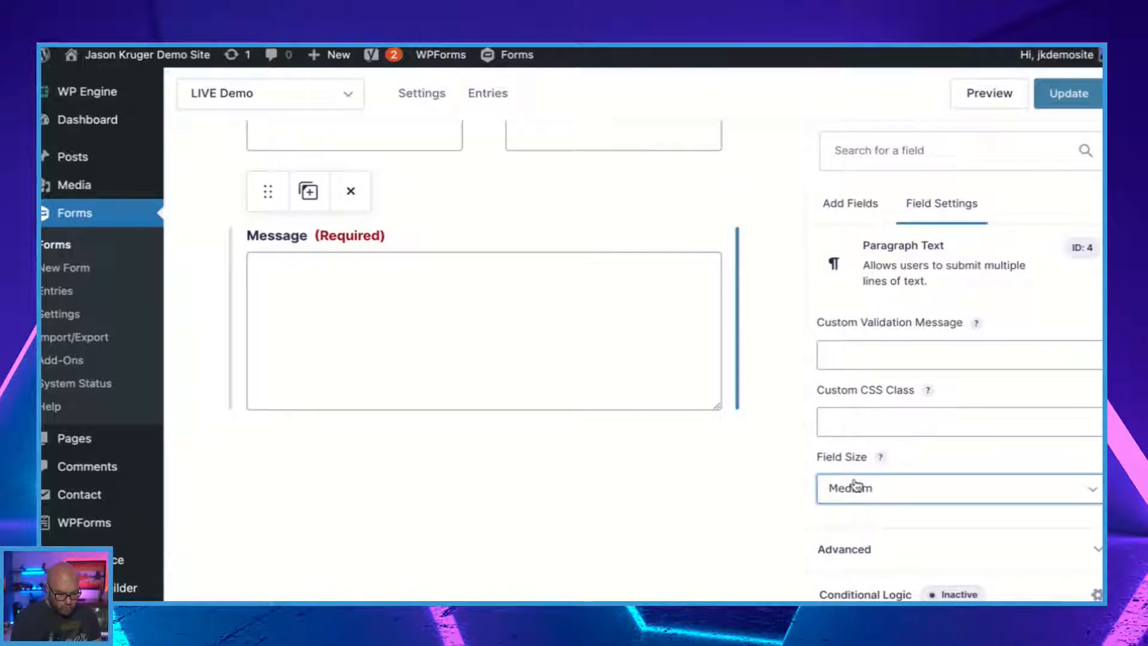
pyautogui.click(855, 486)
pyautogui.click(855, 471)
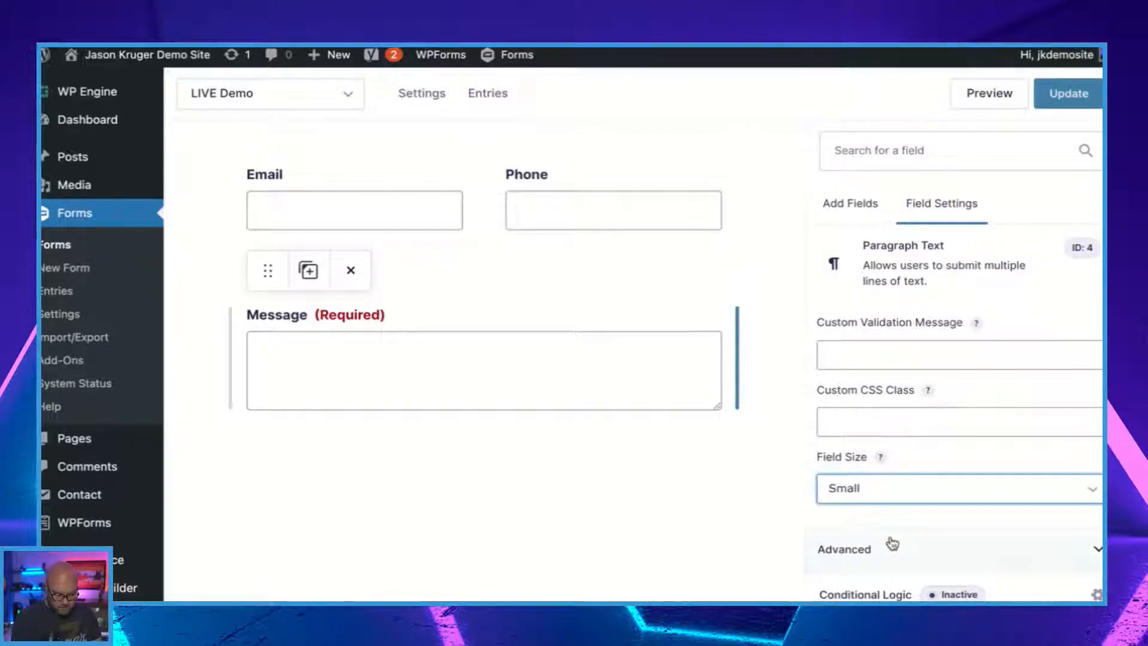
pyautogui.scroll(-2, 875, 564)
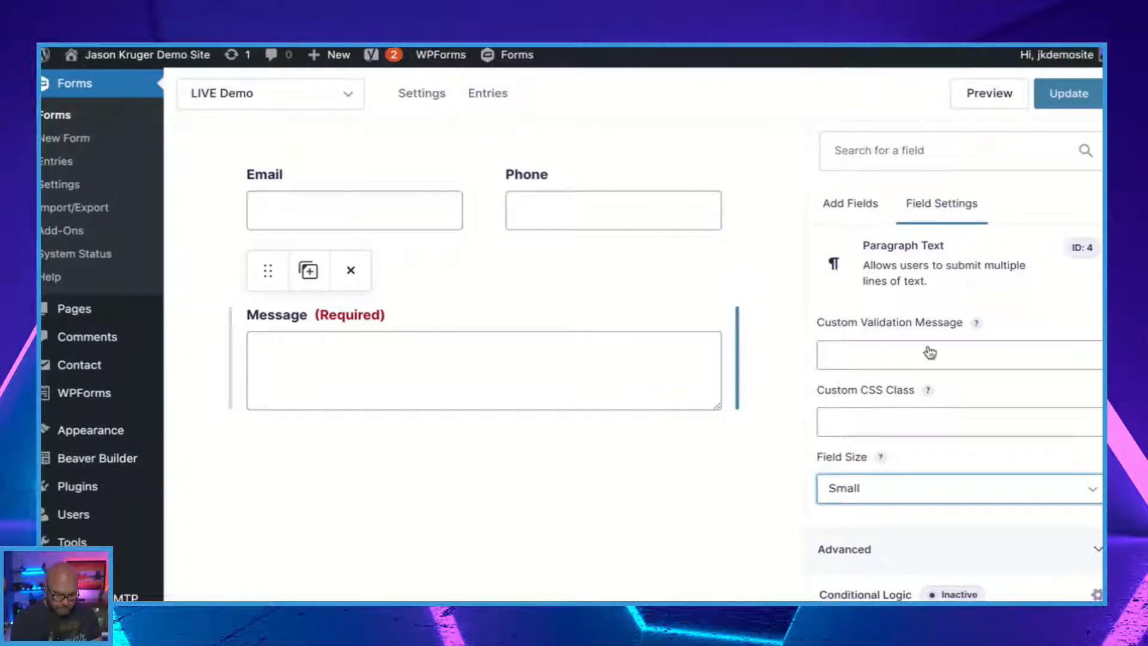
pyautogui.click(1059, 96)
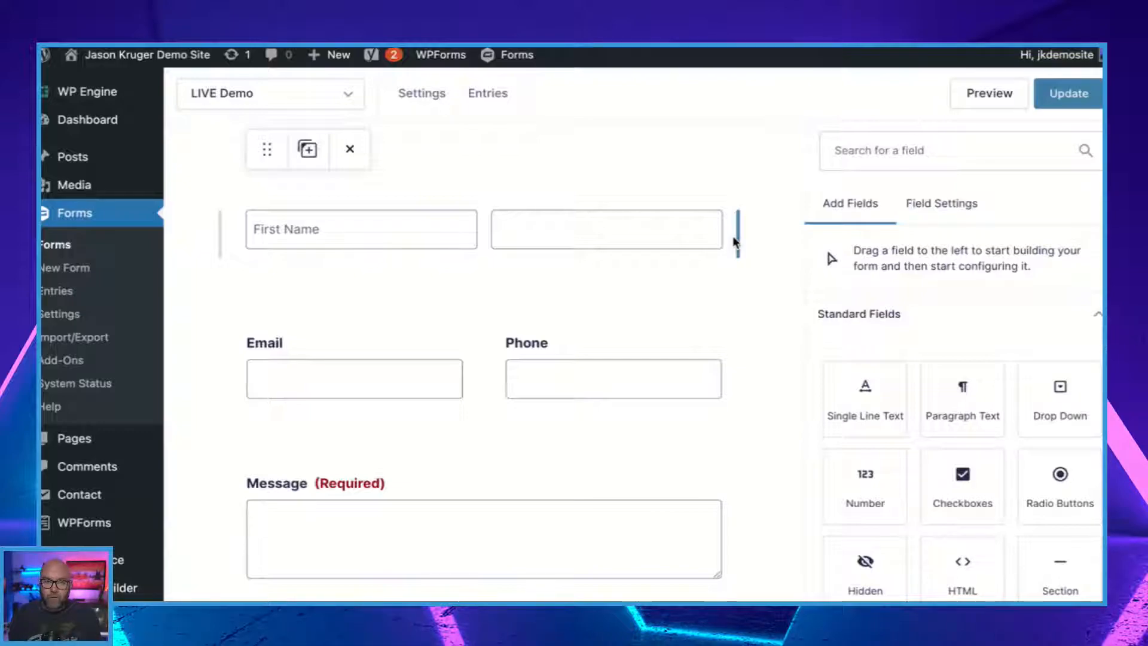
# Open the LIVE Demo form settings and review the layout, form button, save and continue, restriction and form options.
pyautogui.scroll(-1, 721, 403)
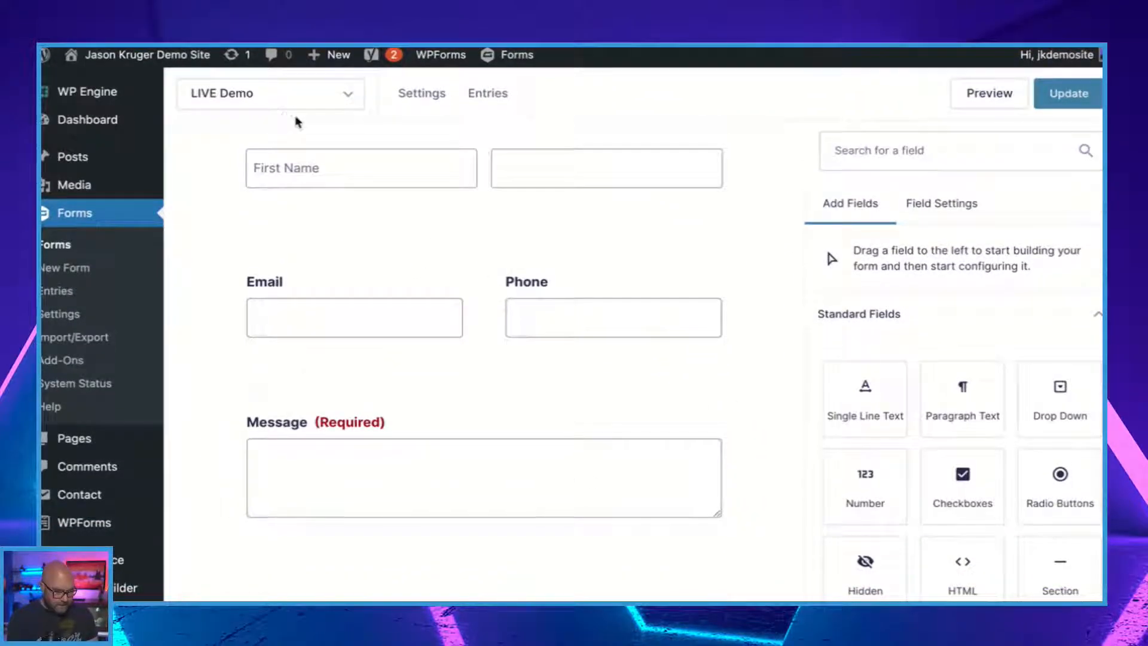
pyautogui.click(413, 100)
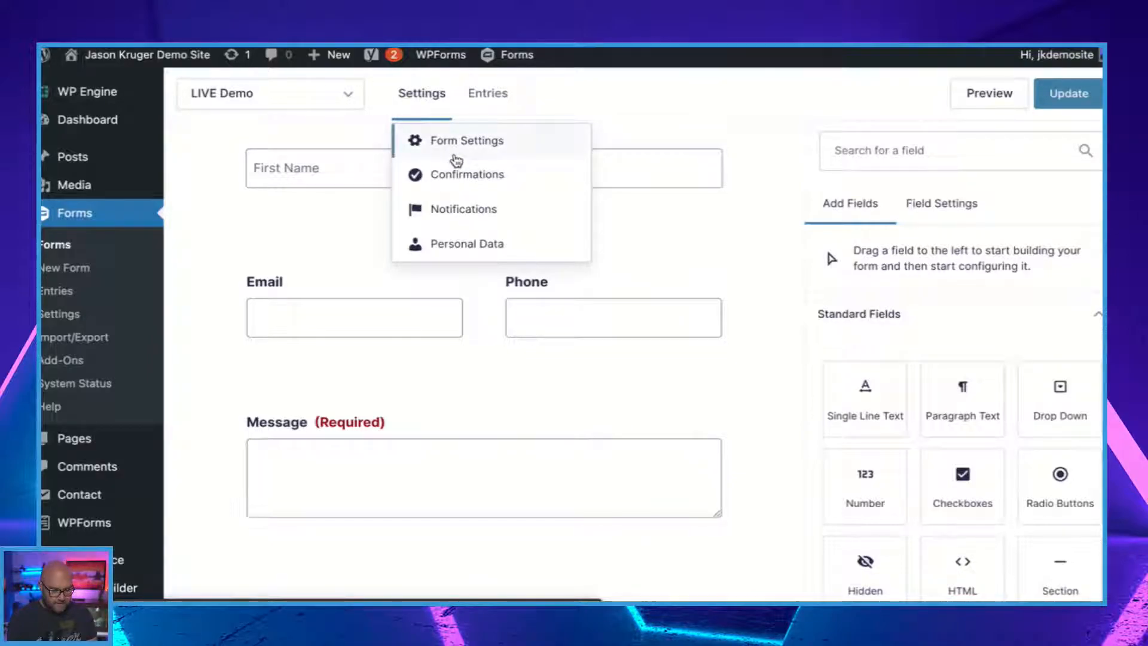
pyautogui.click(464, 149)
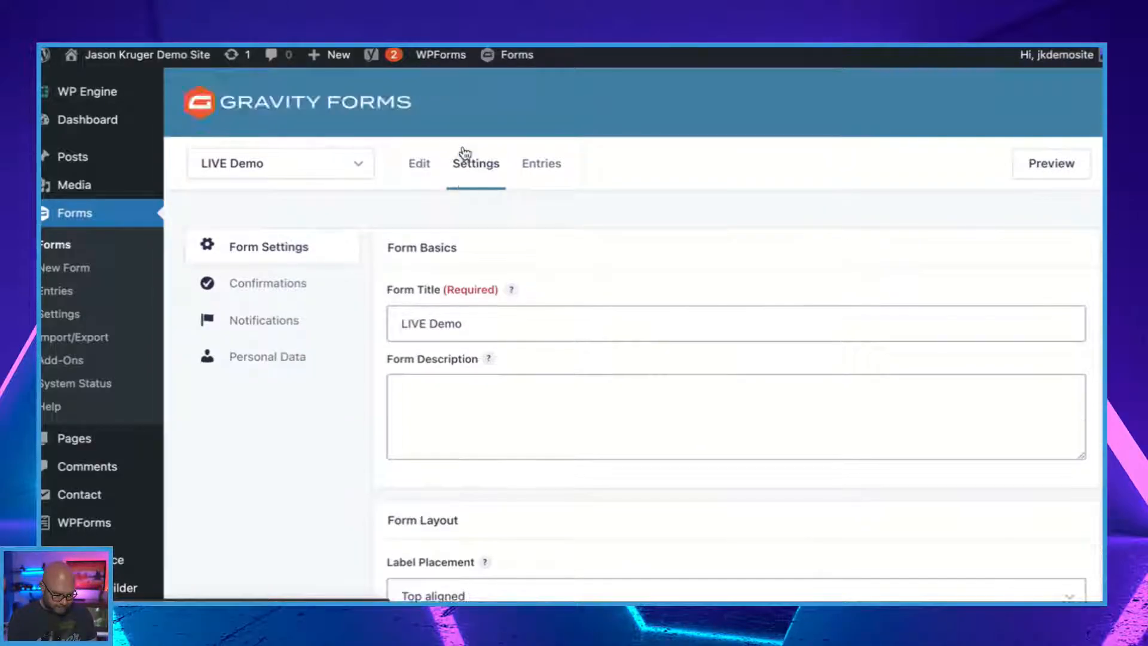
pyautogui.scroll(-2, 648, 397)
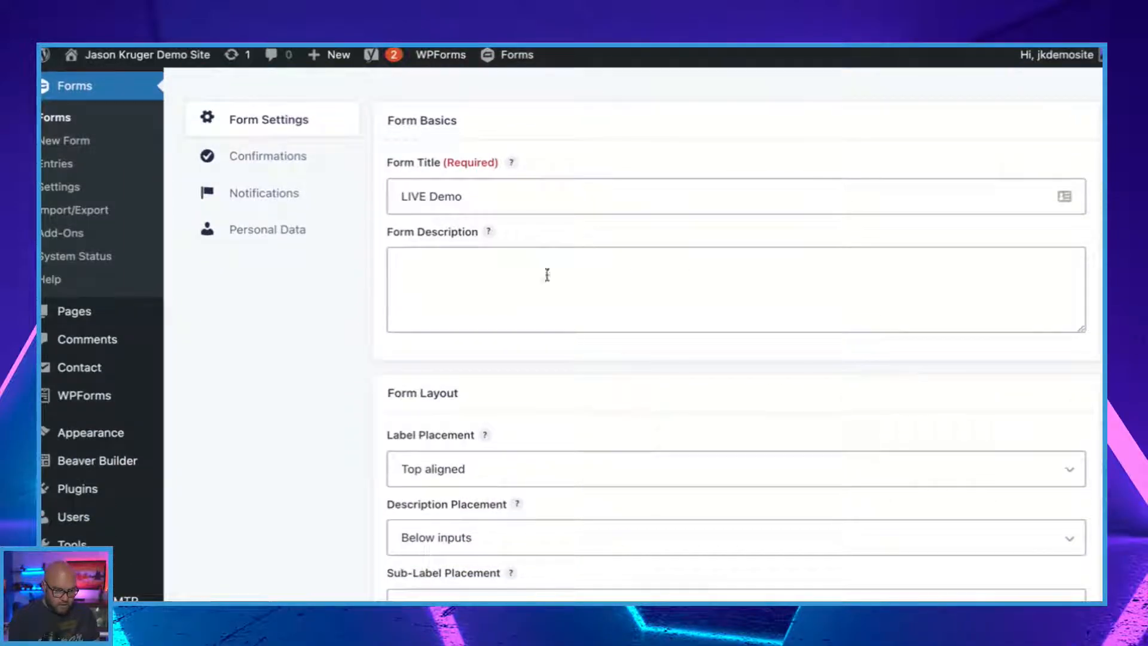
pyautogui.scroll(-5, 522, 195)
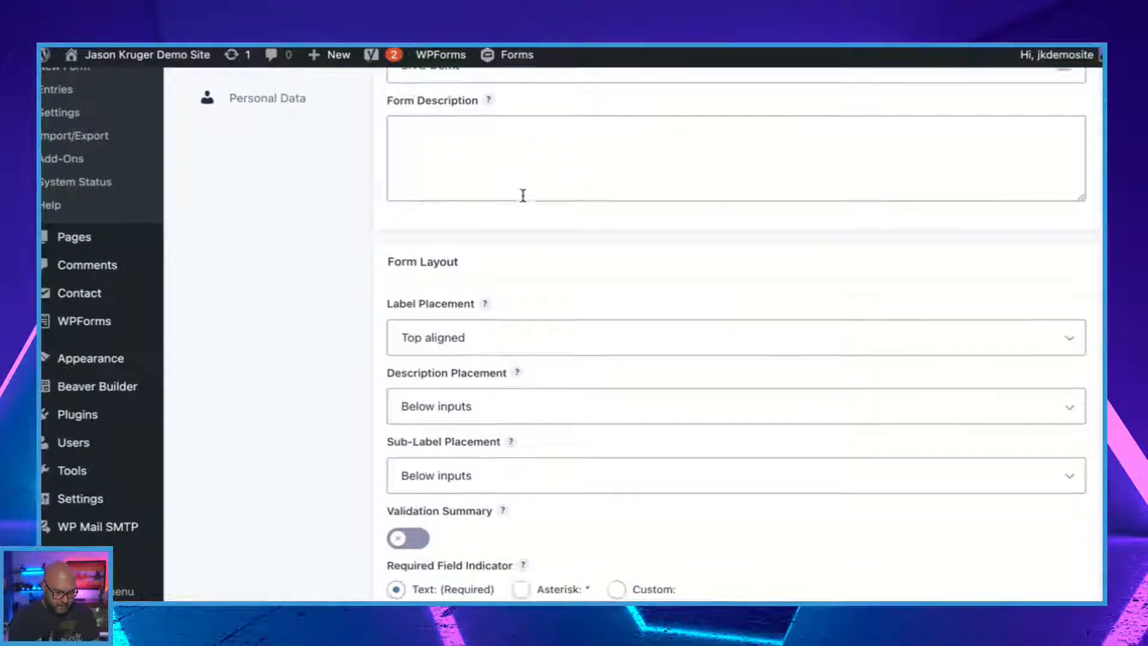
pyautogui.scroll(-8, 582, 344)
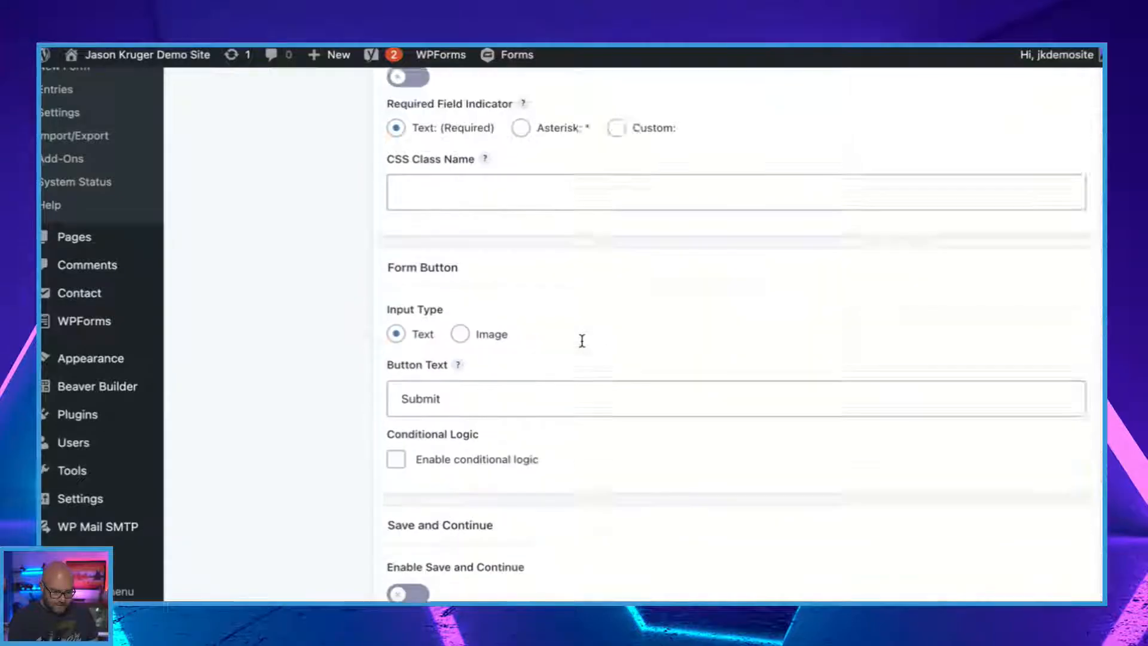
pyautogui.scroll(-4, 582, 344)
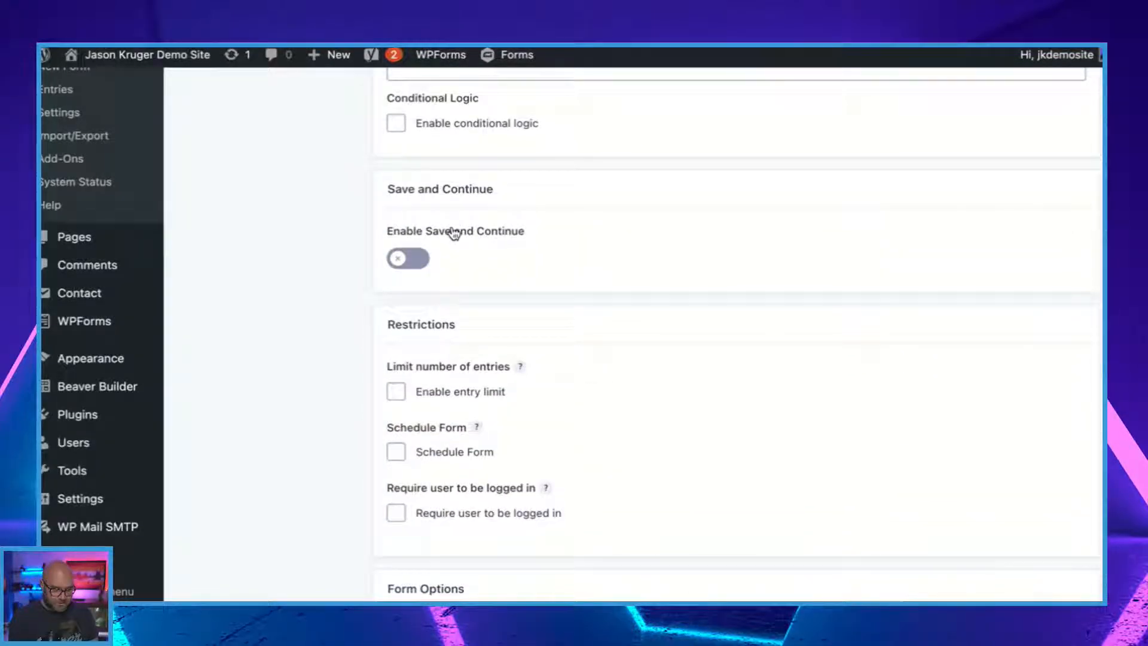
pyautogui.scroll(-7, 582, 255)
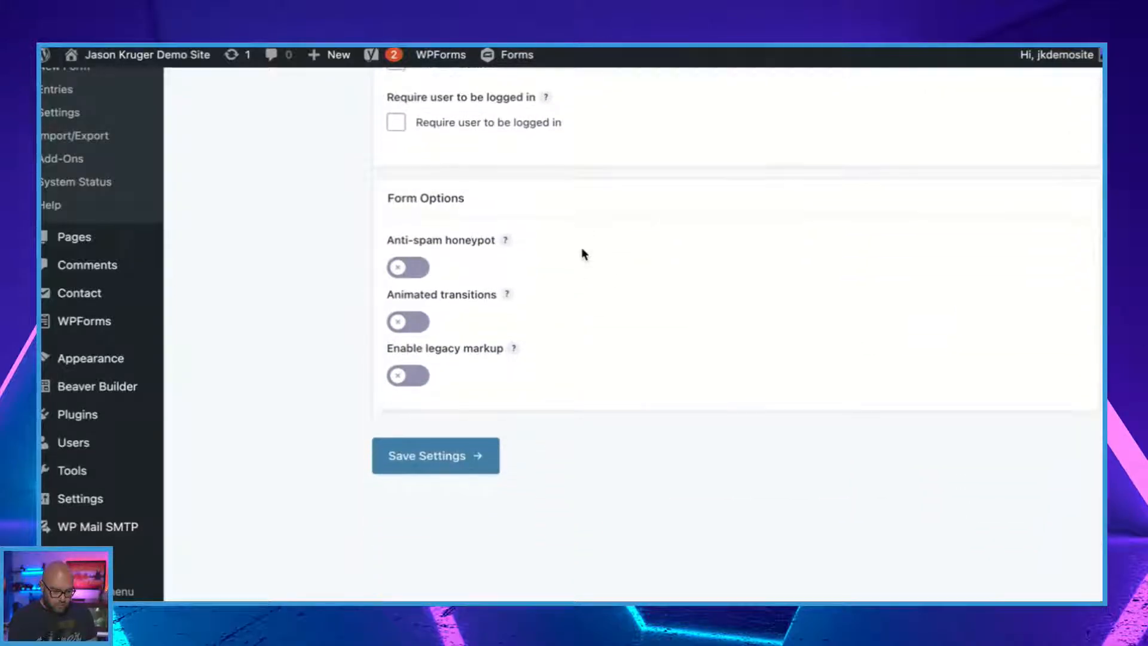
# Open the form's Default Confirmation and review its confirmation type and message options.
pyautogui.scroll(10, 583, 252)
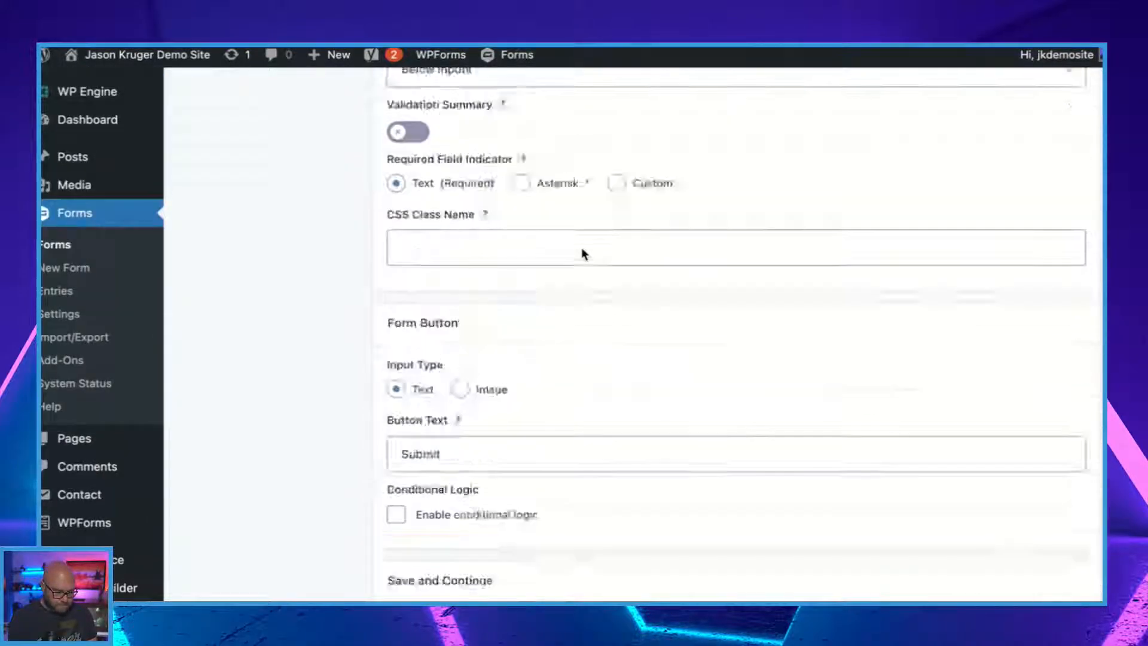
pyautogui.scroll(6, 583, 252)
pyautogui.click(269, 285)
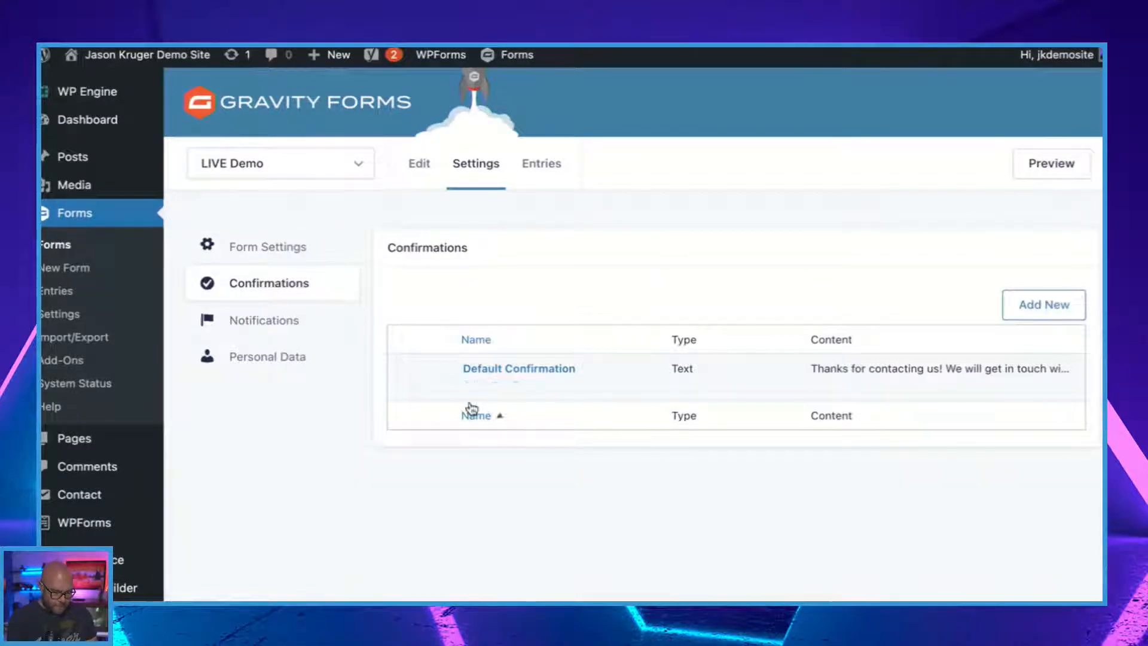
pyautogui.click(471, 388)
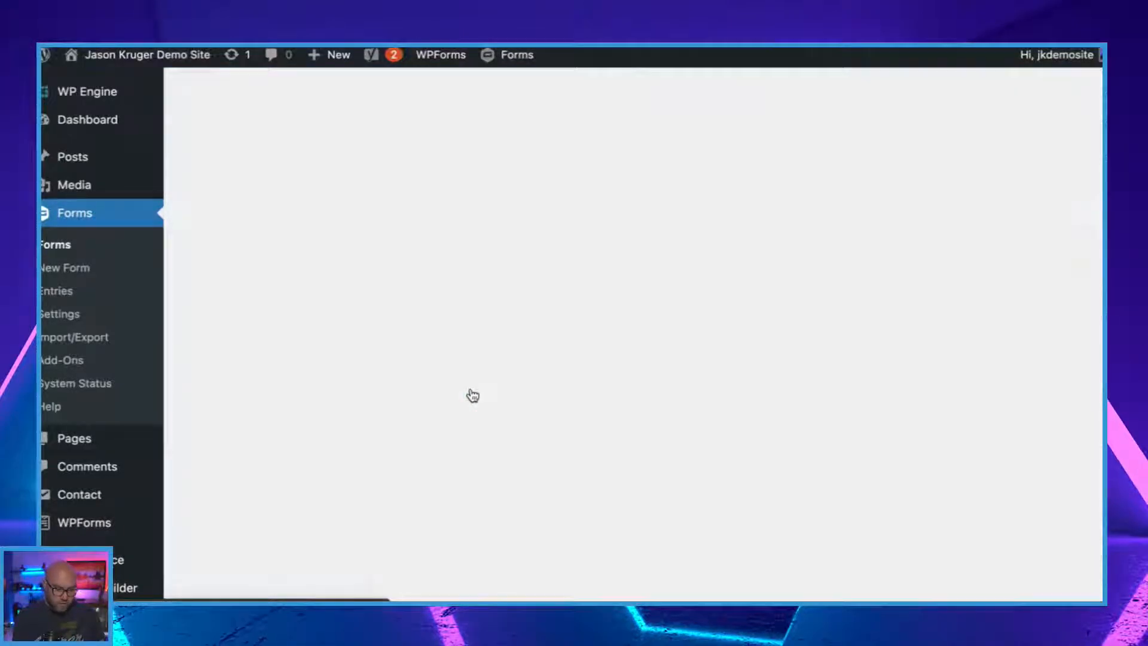
pyautogui.scroll(-2, 639, 366)
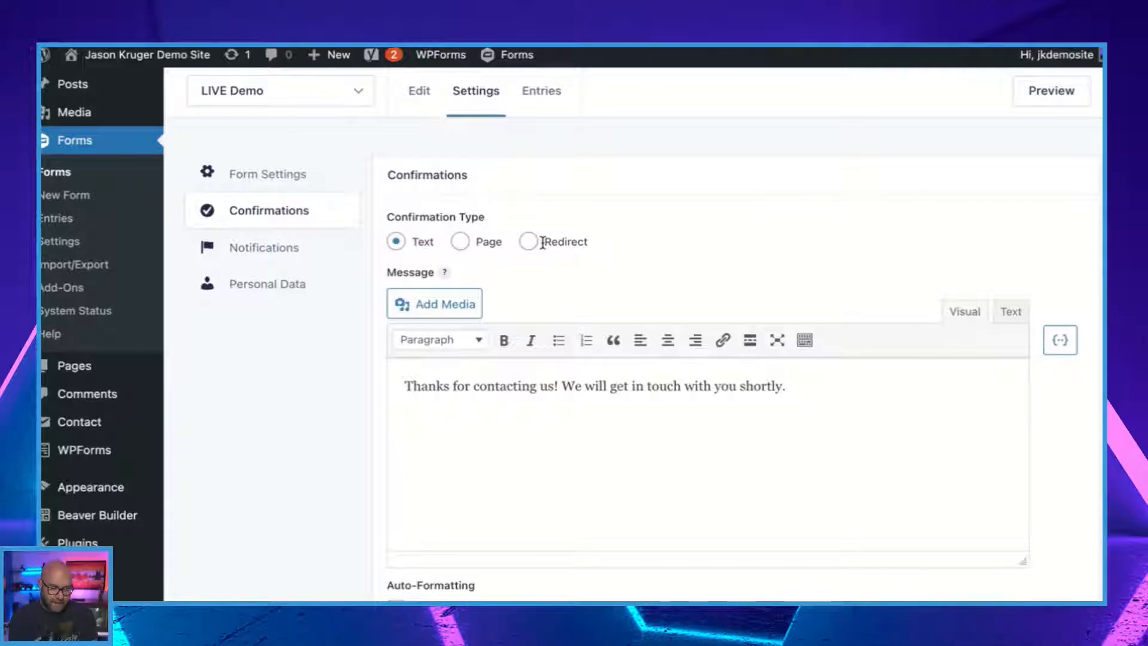
pyautogui.scroll(-3, 591, 383)
# Open the form's Admin Notification and review its recipient, sender, subject and message settings.
pyautogui.scroll(4, 590, 382)
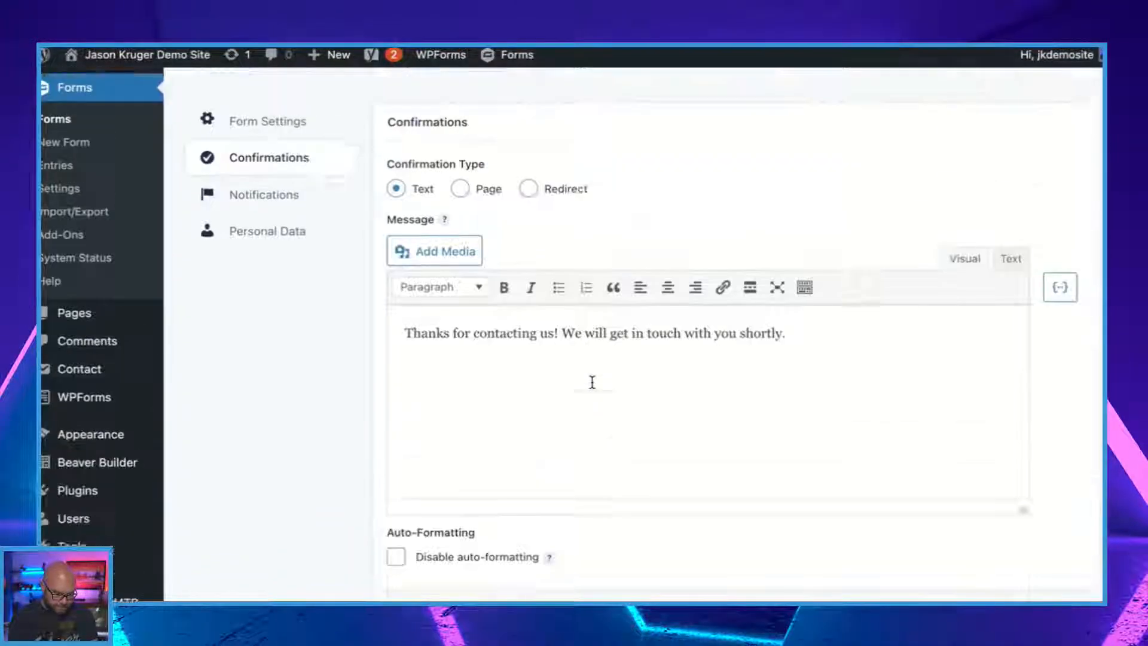
pyautogui.click(268, 326)
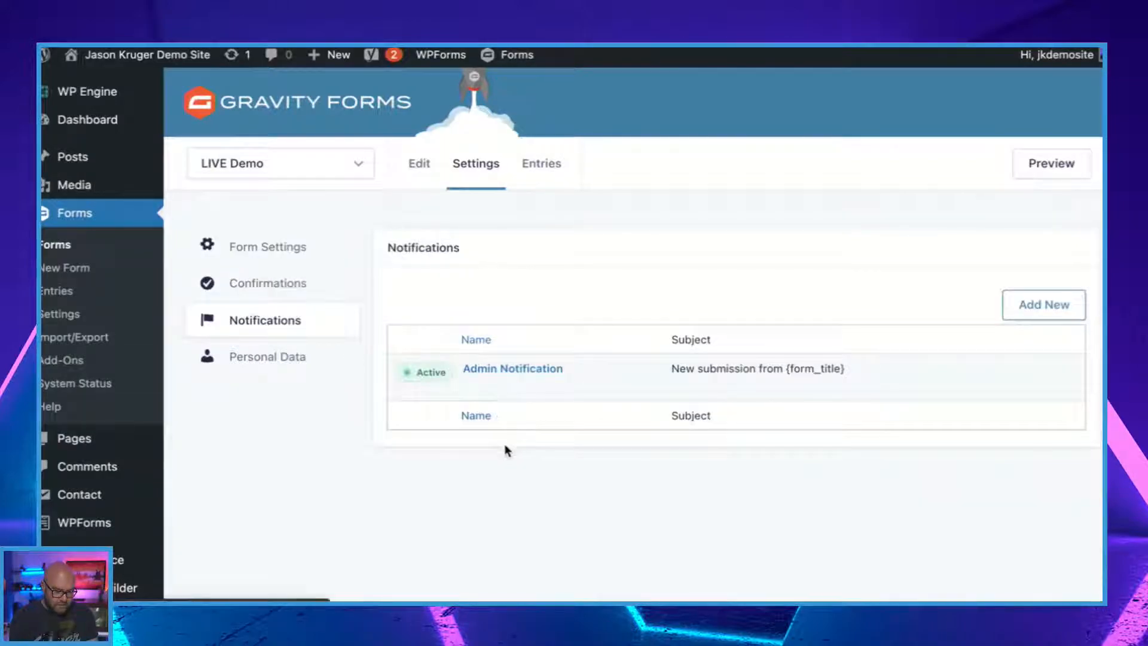
pyautogui.click(466, 387)
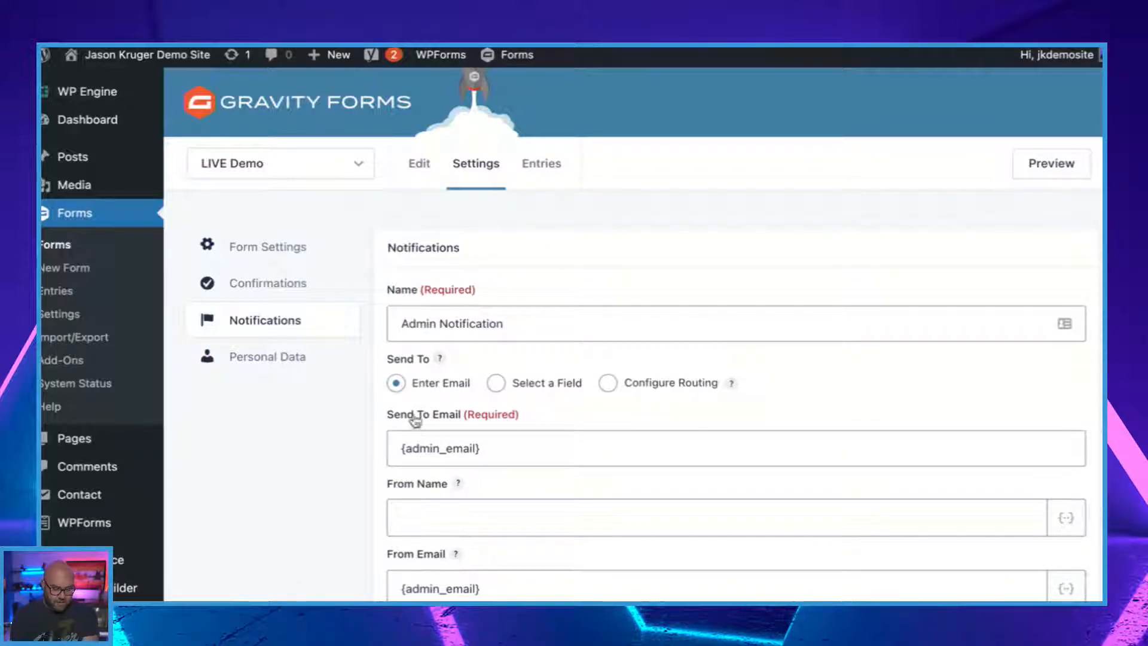
pyautogui.scroll(-5, 495, 474)
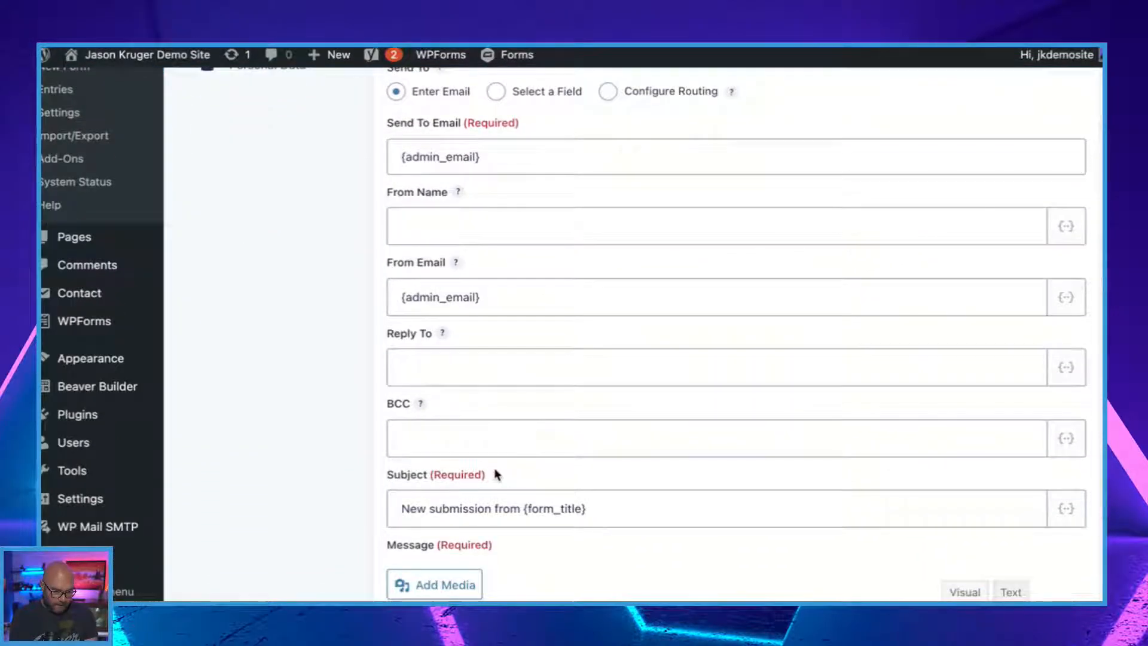
pyautogui.scroll(-2, 494, 467)
pyautogui.scroll(-4, 494, 469)
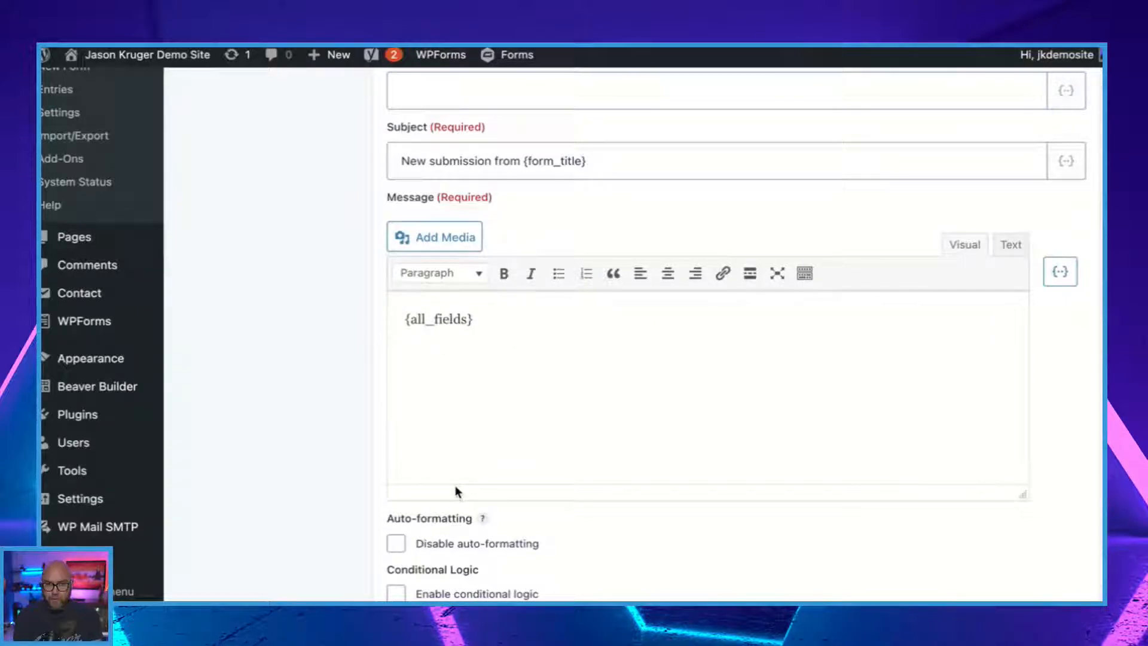
pyautogui.scroll(-5, 455, 491)
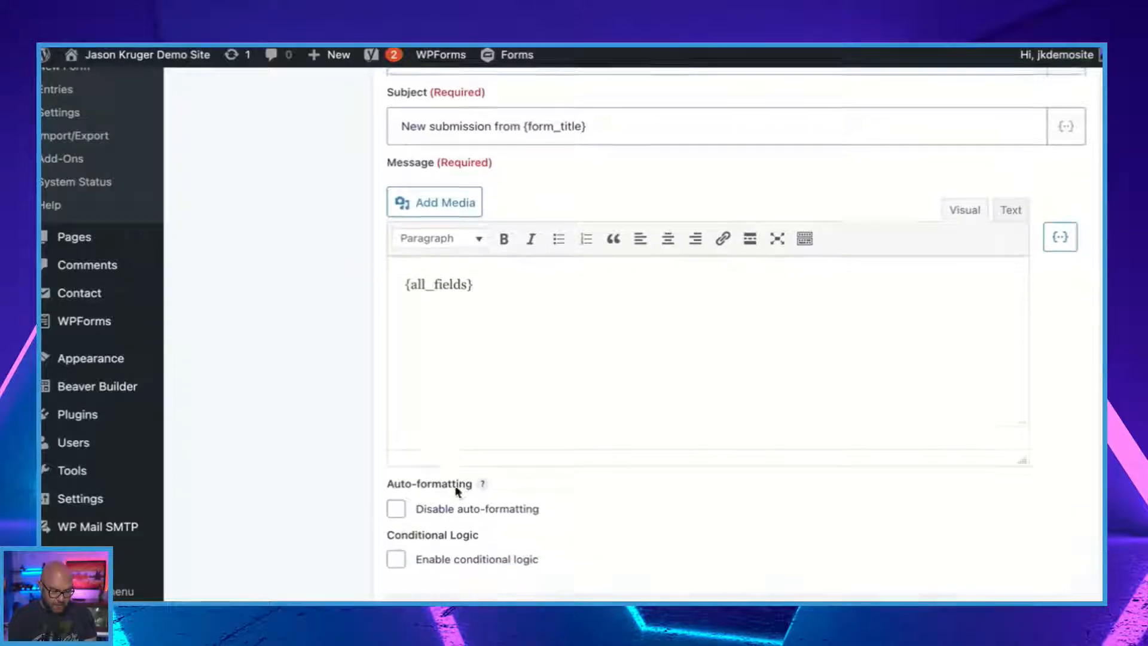
pyautogui.click(455, 491)
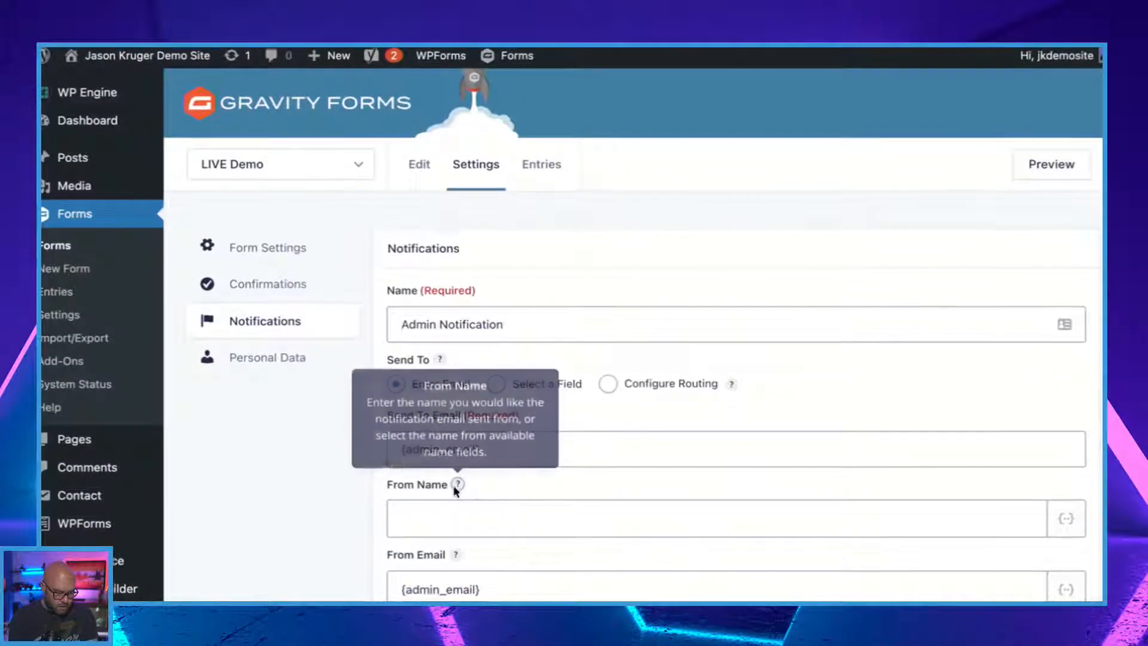
# In the personal data settings, try permanent automatic deletion of entries, then return the retention policy to retaining entries indefinitely.
pyautogui.click(269, 356)
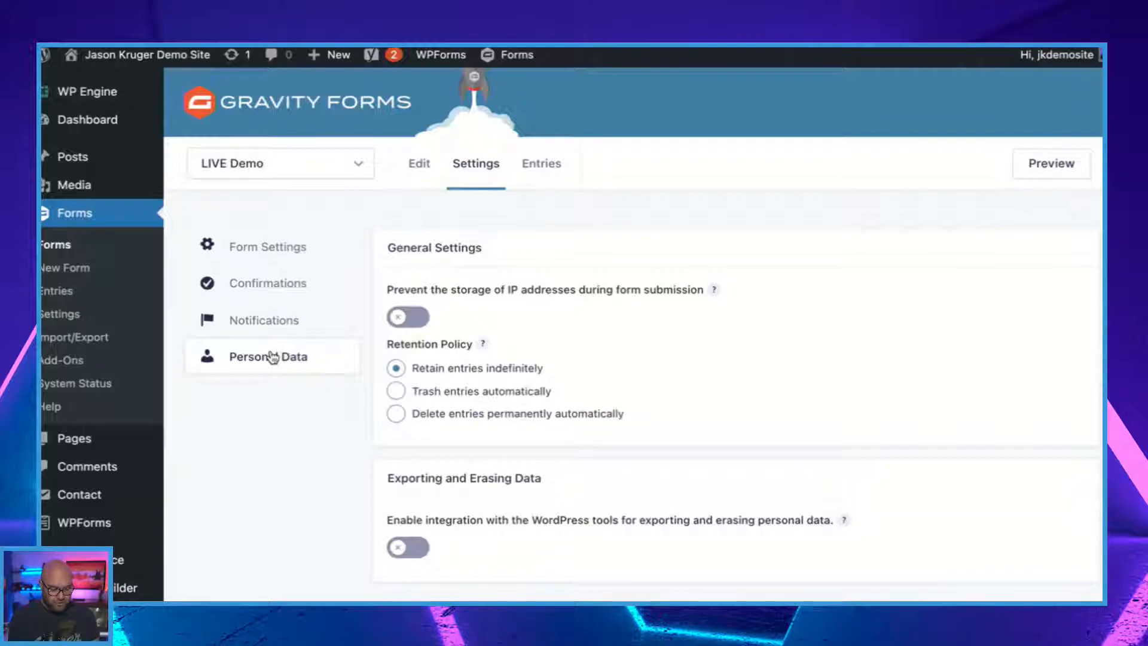
pyautogui.scroll(-1, 540, 319)
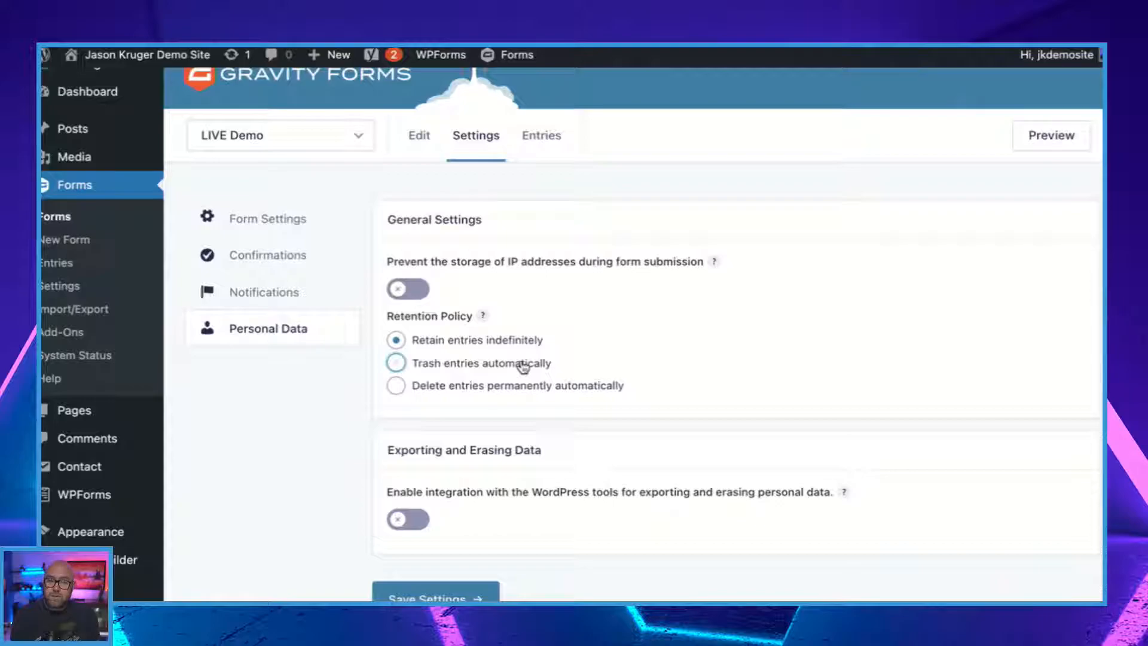
pyautogui.click(509, 393)
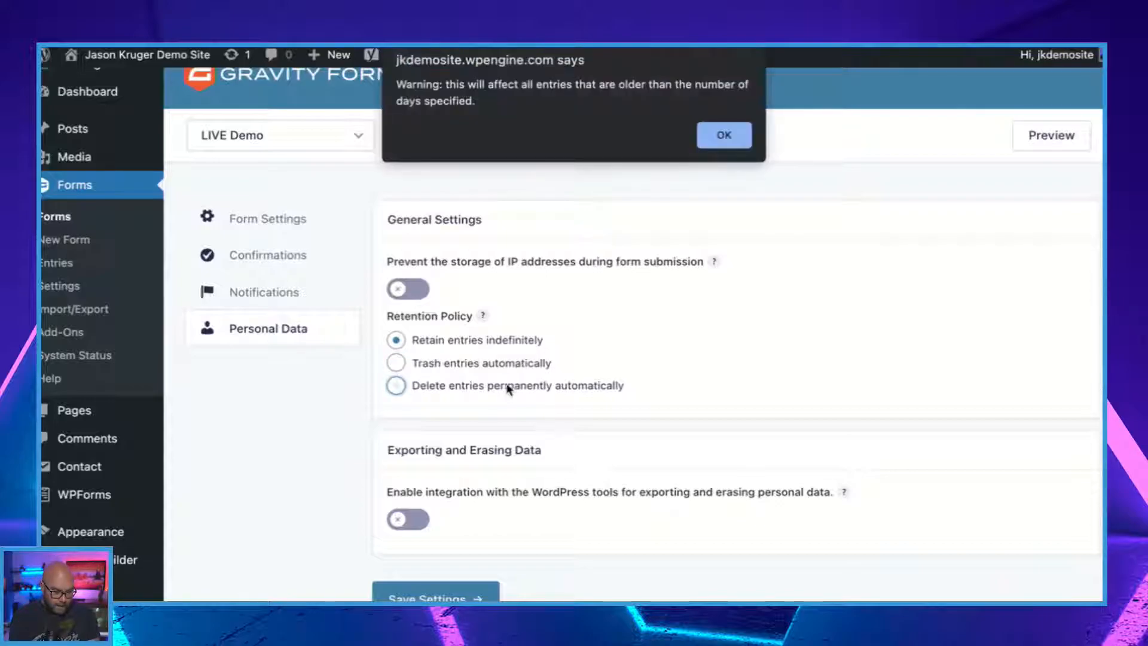
pyautogui.click(723, 133)
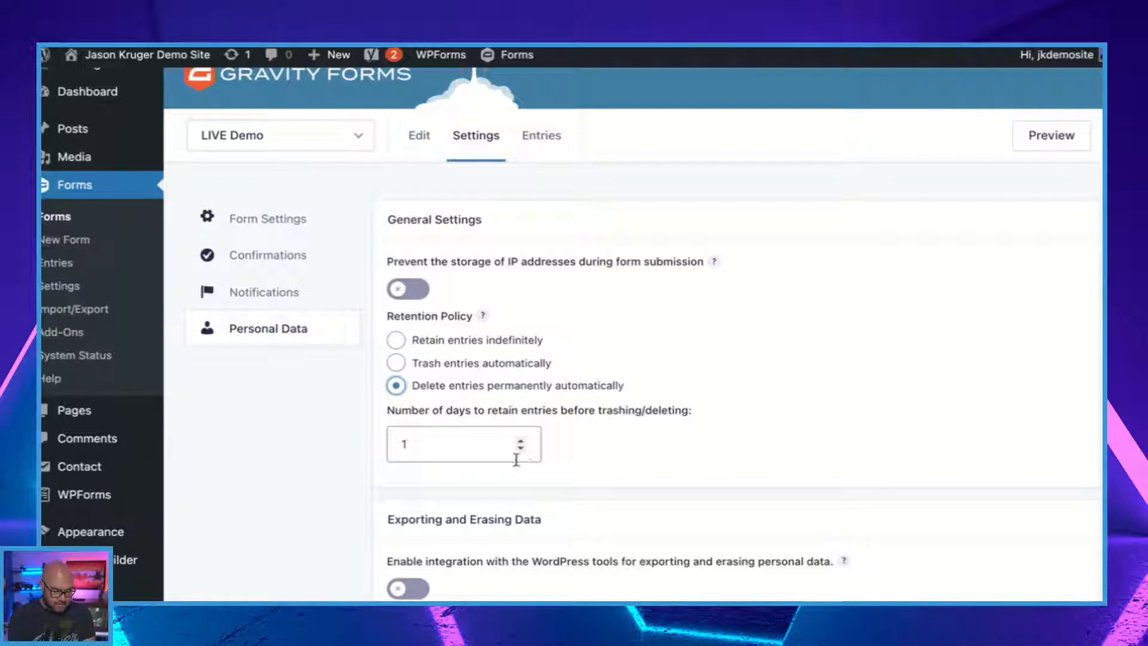
pyautogui.click(397, 339)
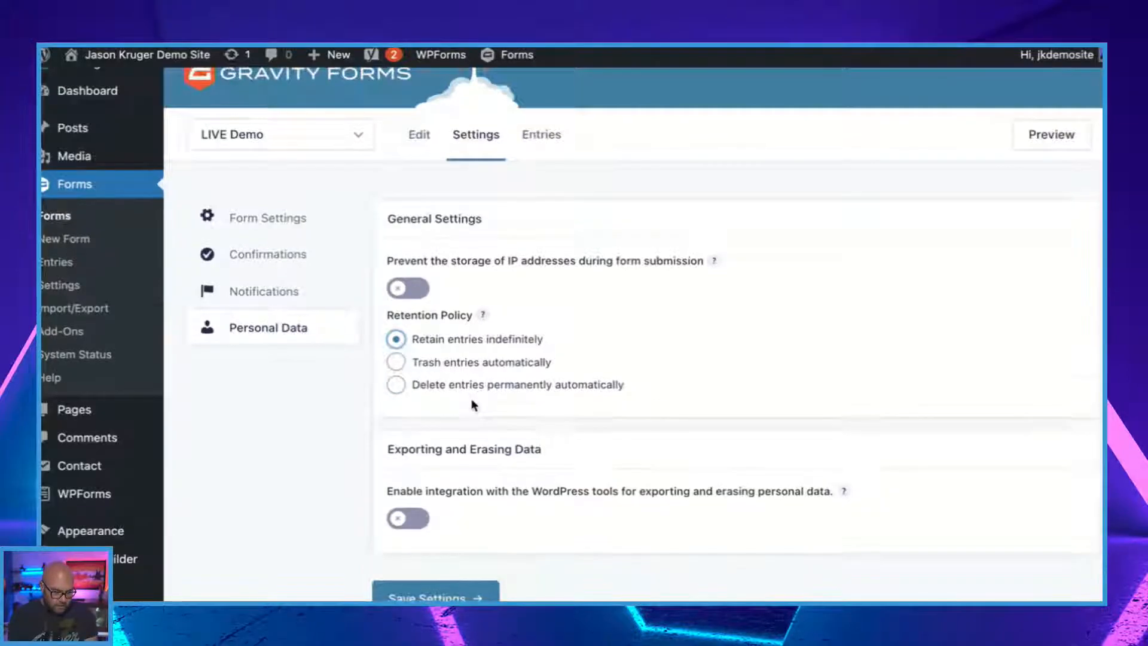
pyautogui.scroll(-2, 473, 405)
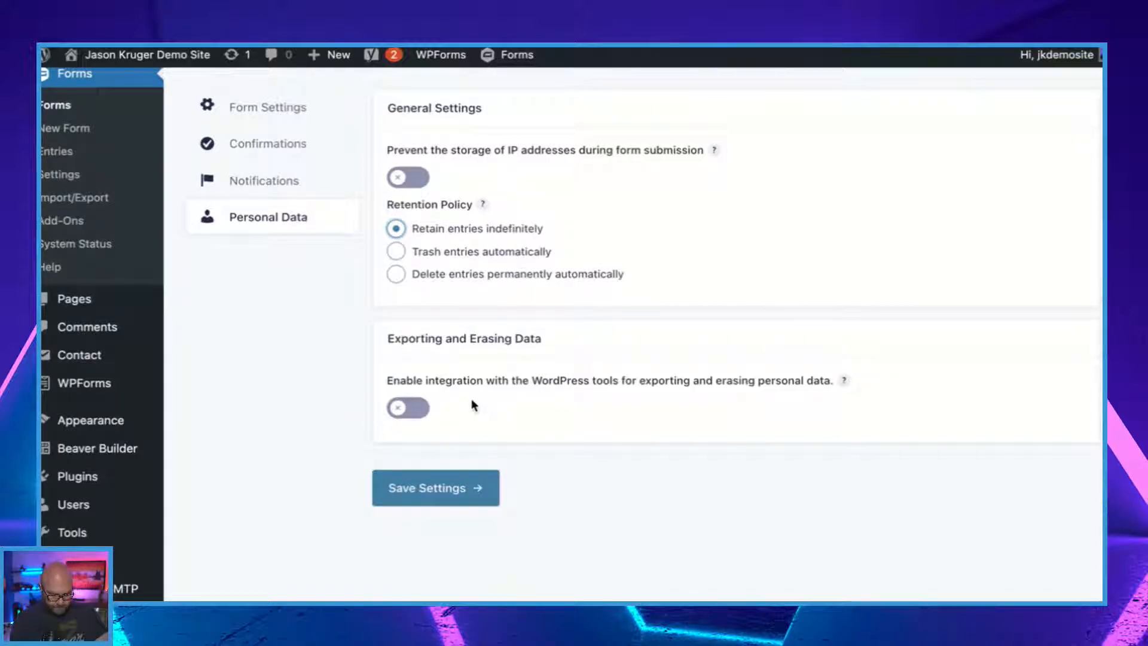
# Leave the personal data settings without saving and open the LIVE Demo form's entries.
pyautogui.scroll(-1, 579, 406)
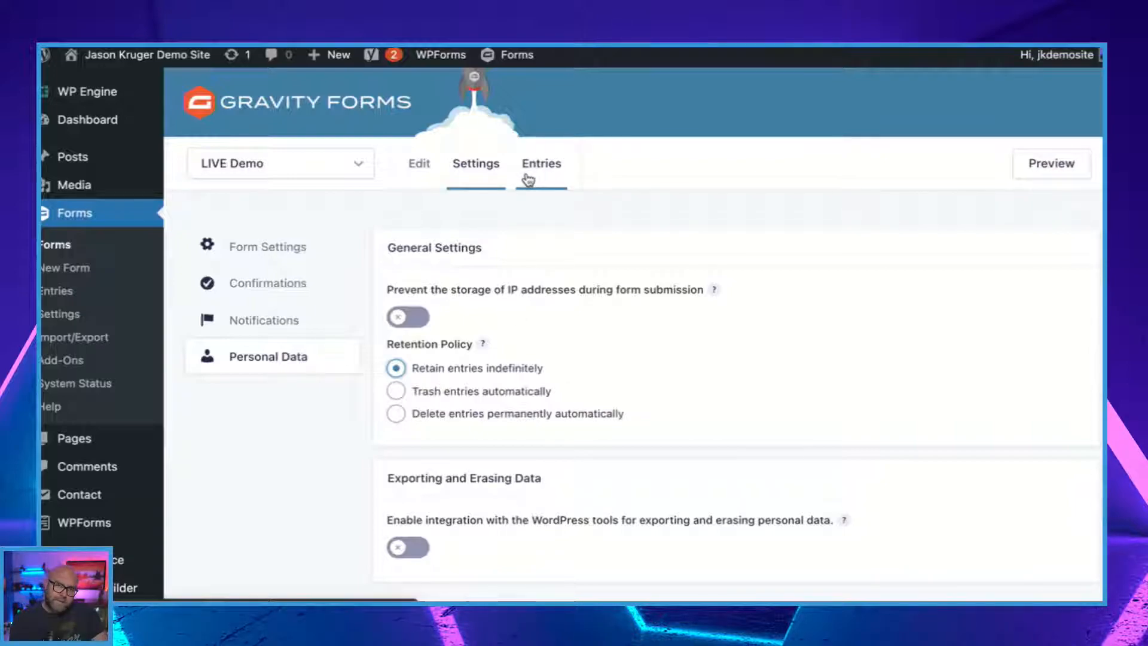
pyautogui.click(556, 175)
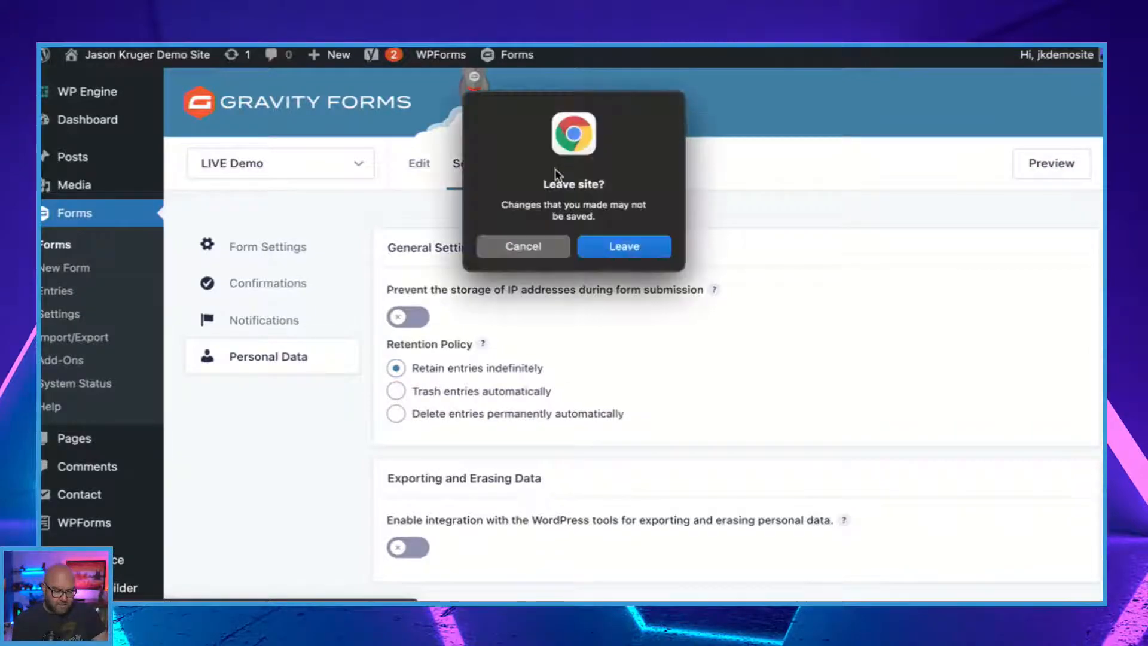
pyautogui.click(624, 248)
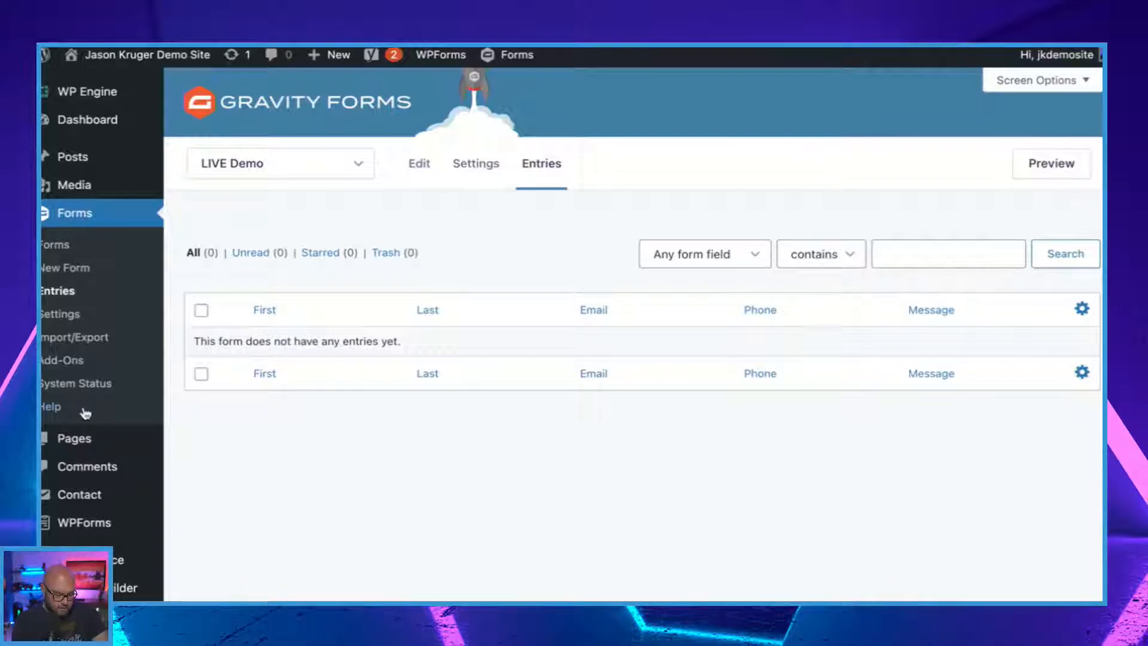
# From the list of all pages, view the Gravity Forms Demo page in a new tab and open it for editing.
pyautogui.moveTo(84, 441)
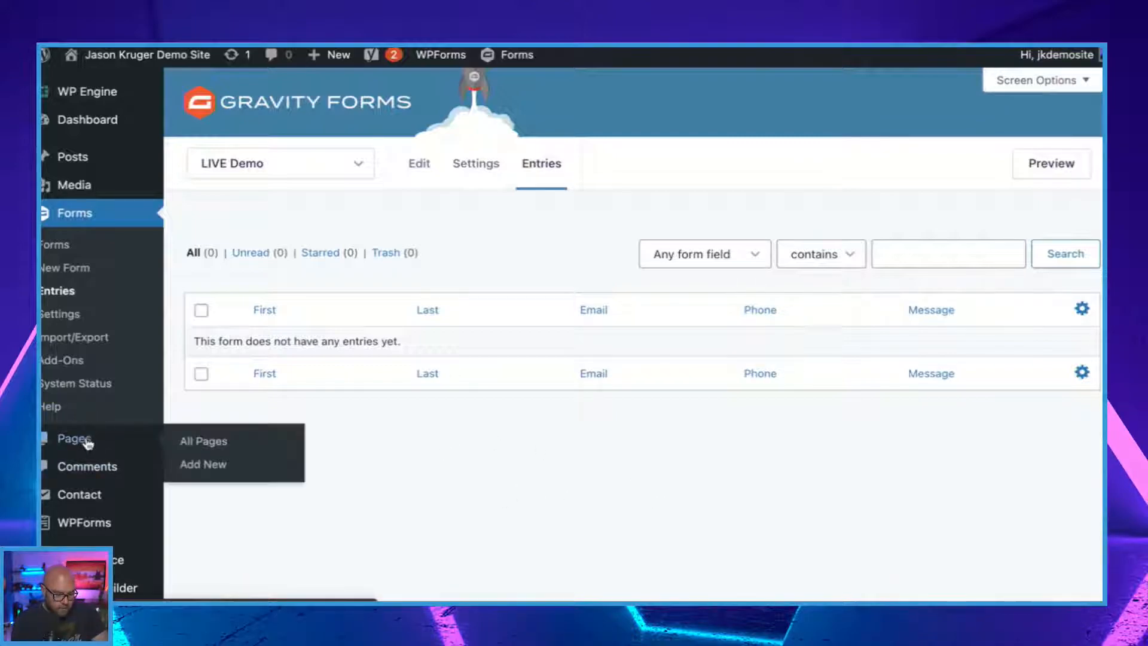
pyautogui.click(225, 453)
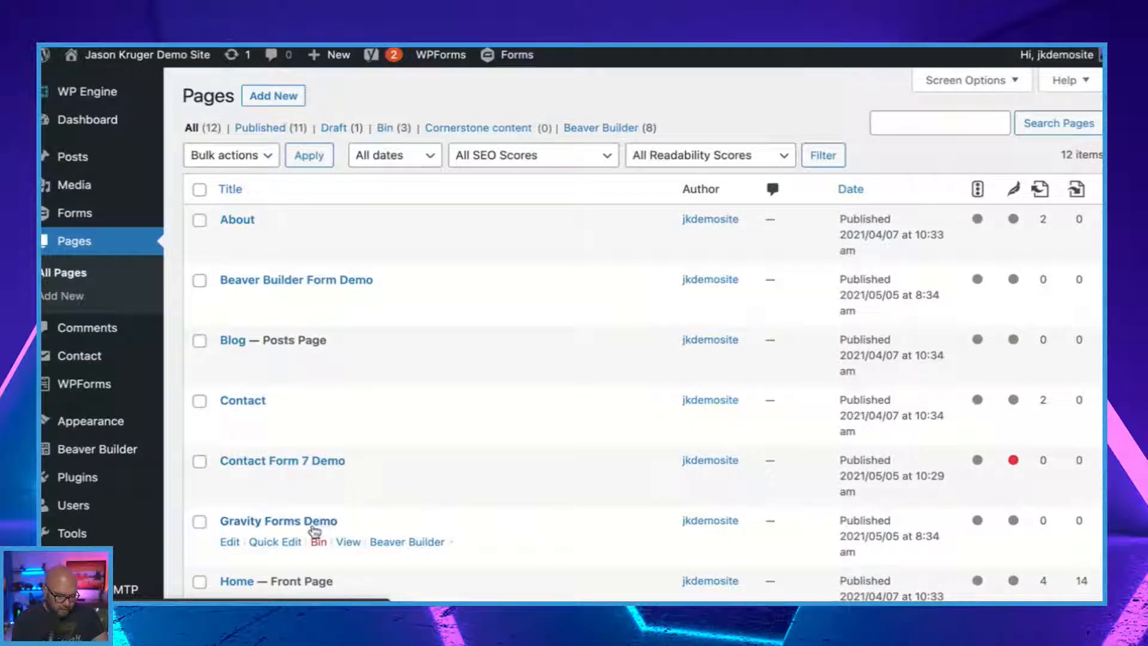
pyautogui.rightClick(347, 546)
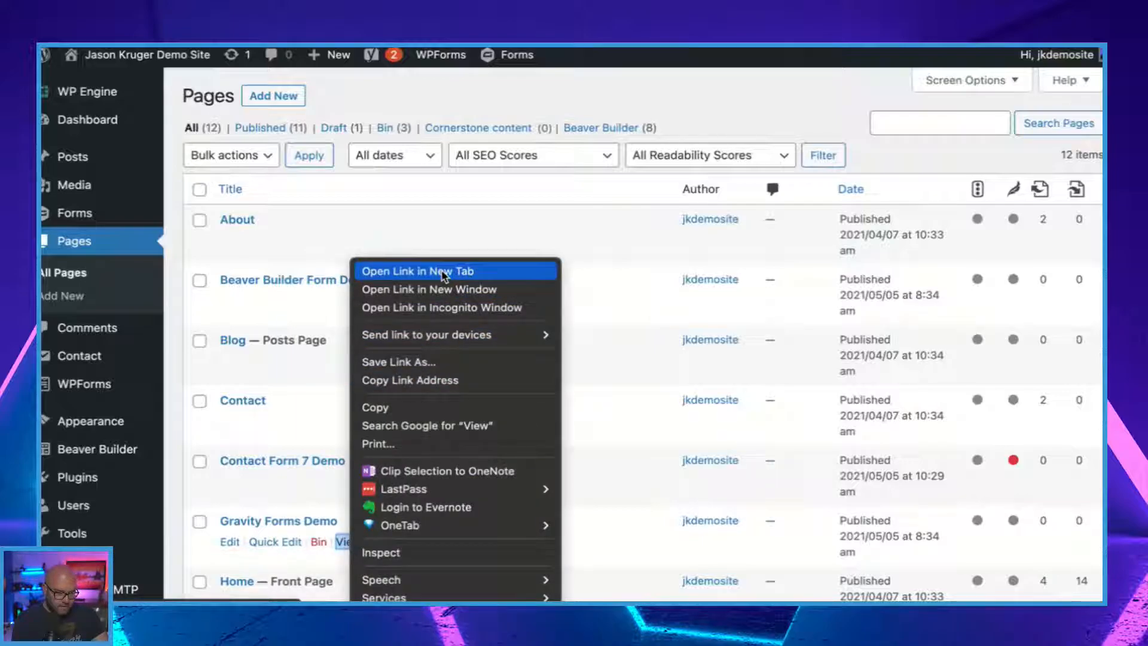
pyautogui.click(442, 272)
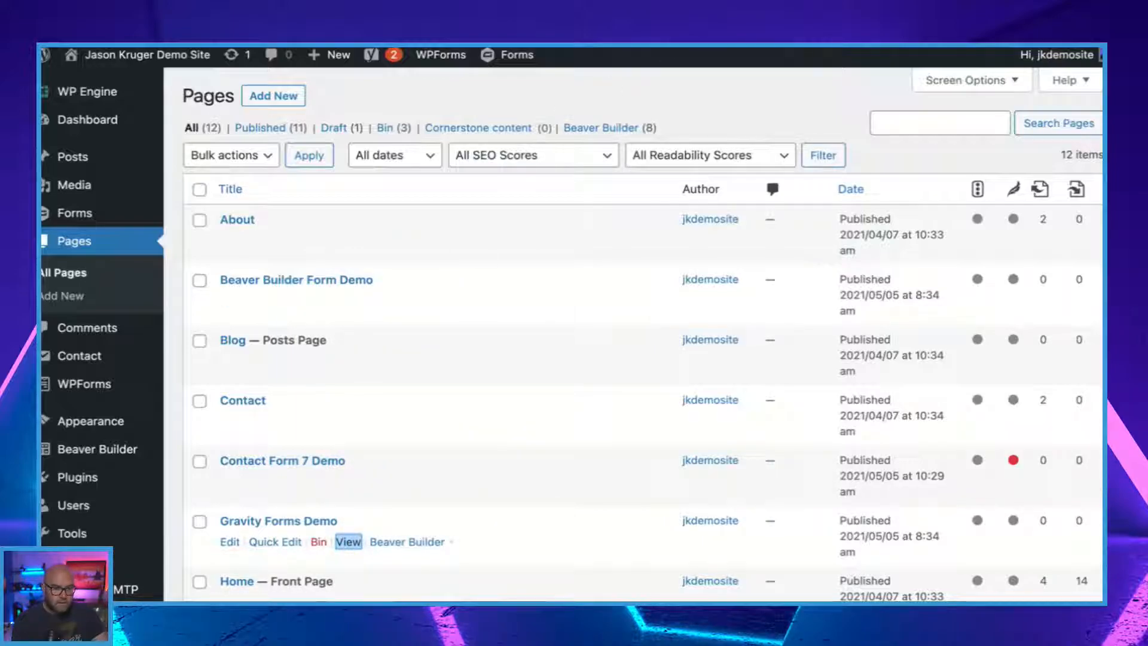
pyautogui.hotkey('ctrl', 'Tab')
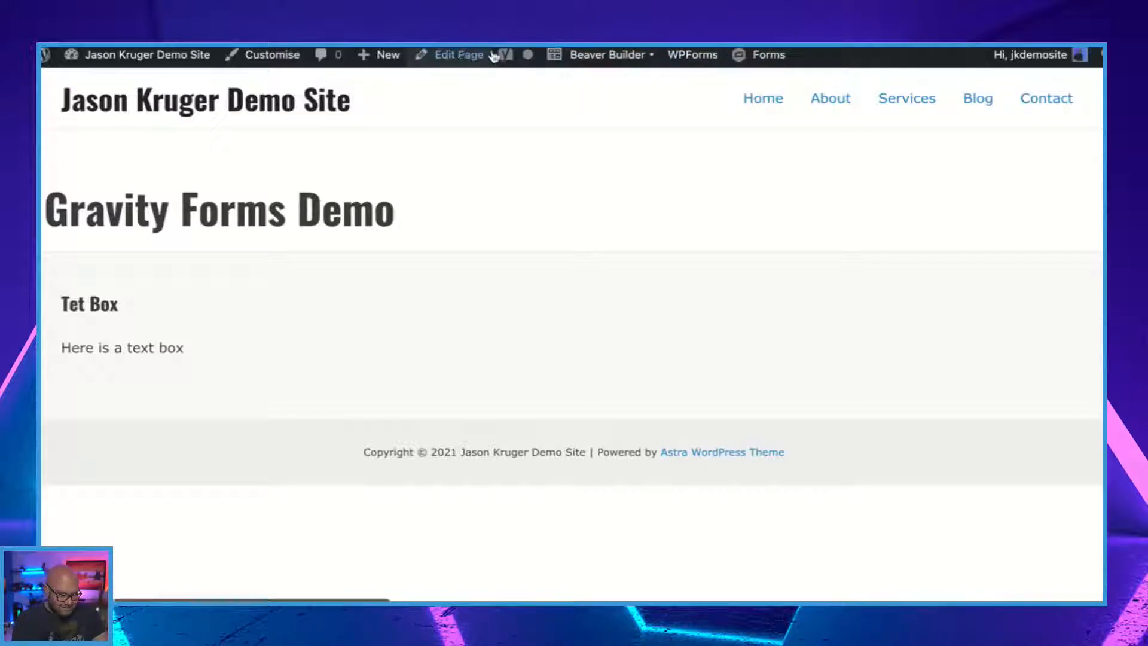
pyautogui.click(458, 55)
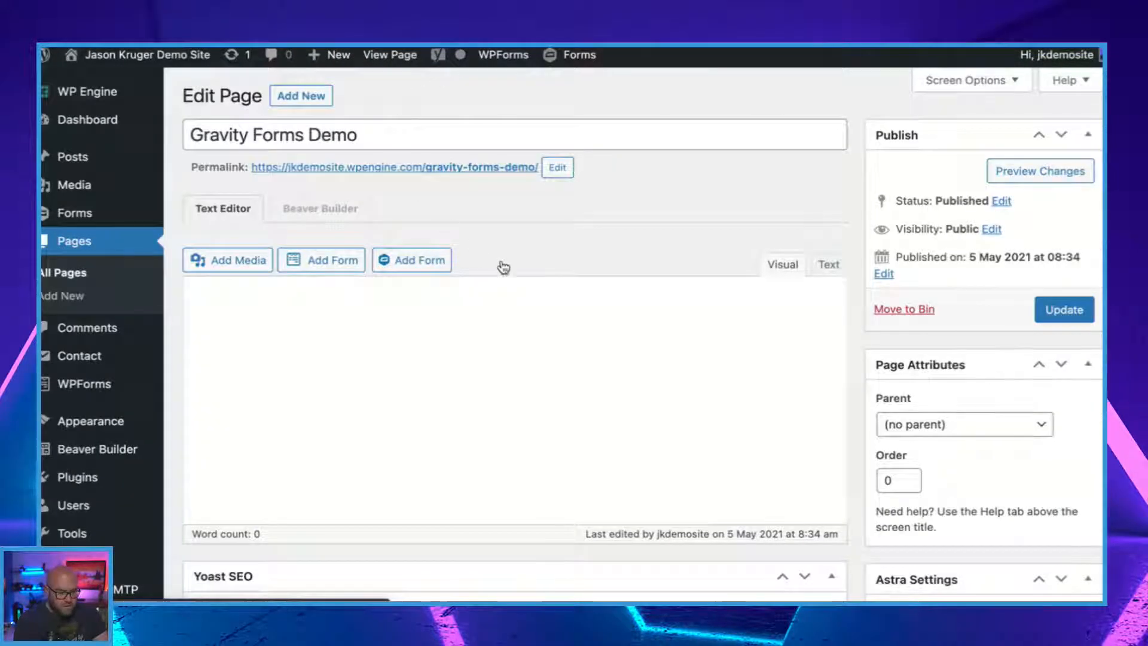
# Try inserting the LIVE Demo Gravity form with its title and description displayed, then delete the inserted shortcode.
pyautogui.click(410, 266)
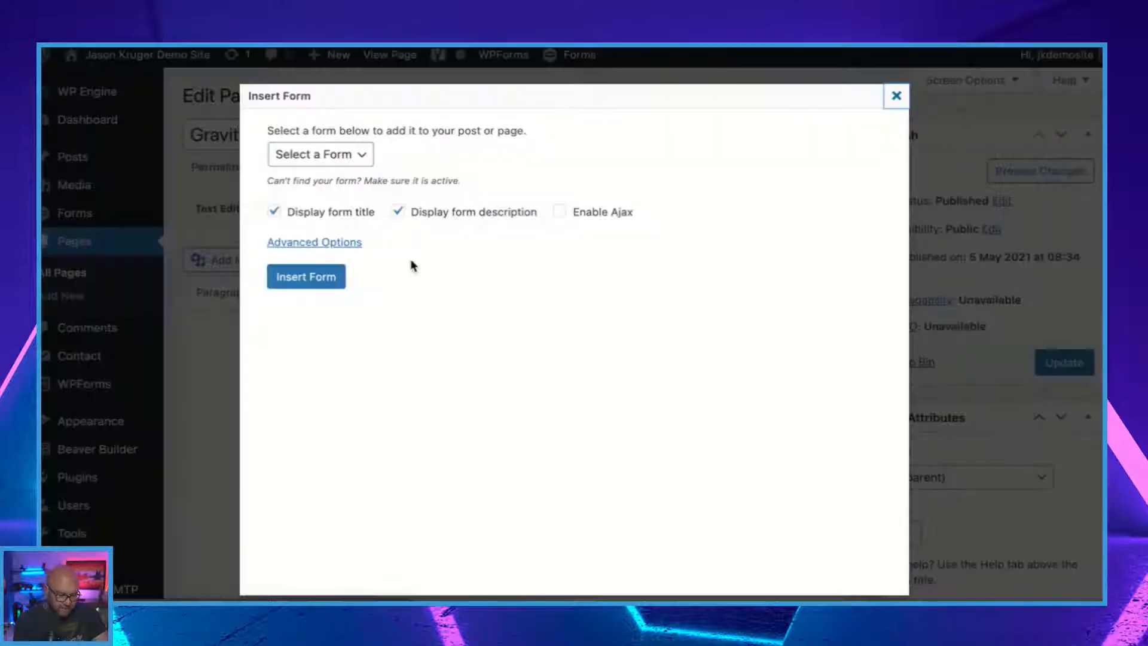
pyautogui.click(366, 157)
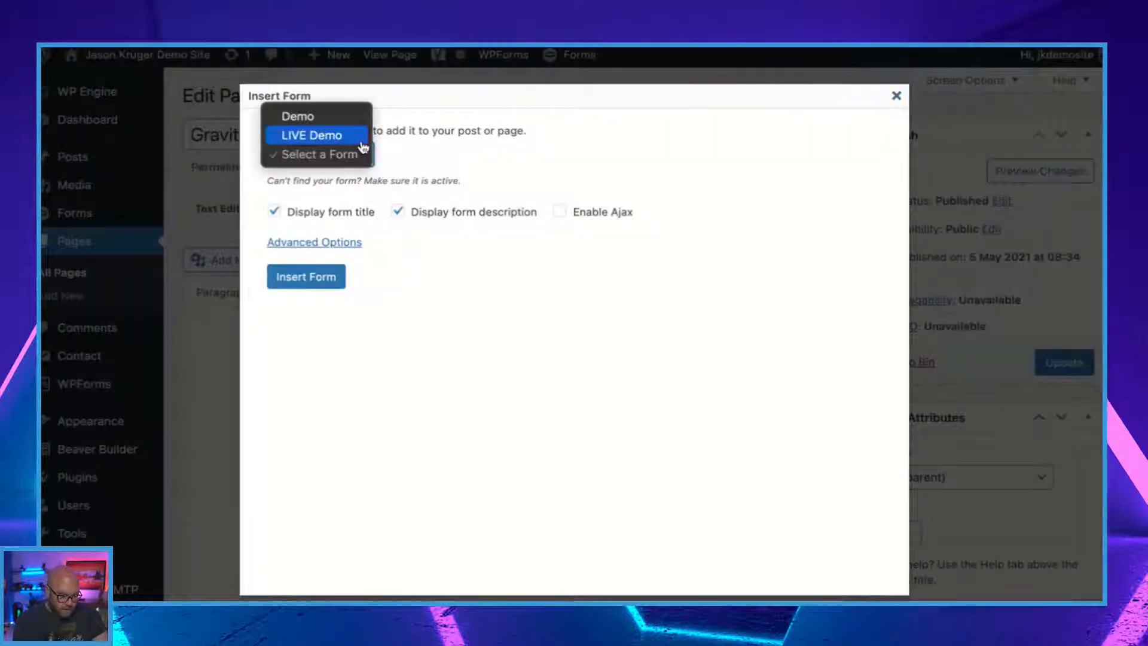
pyautogui.click(309, 137)
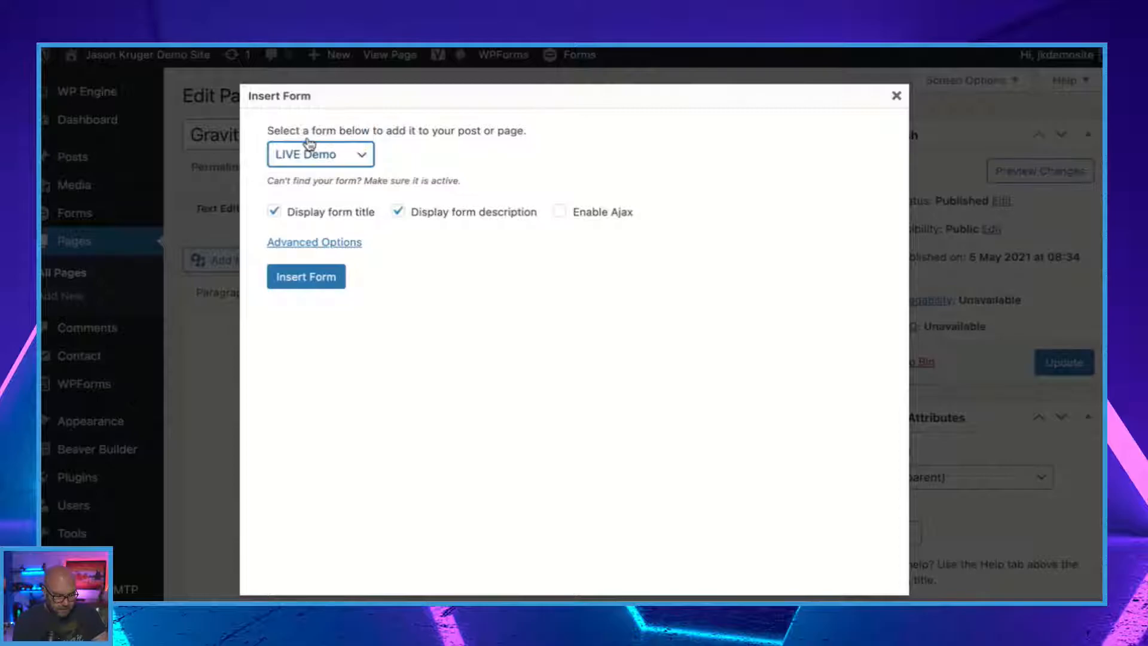
pyautogui.click(306, 277)
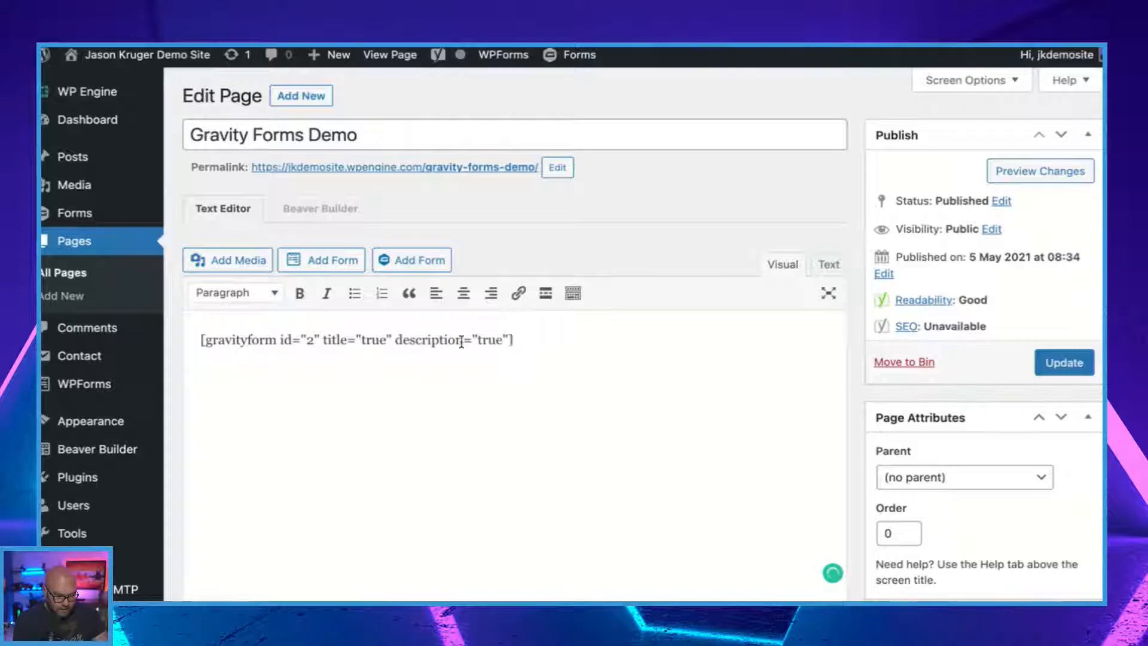
pyautogui.moveTo(536, 341); pyautogui.dragTo(190, 333)
pyautogui.press('BackSpace')
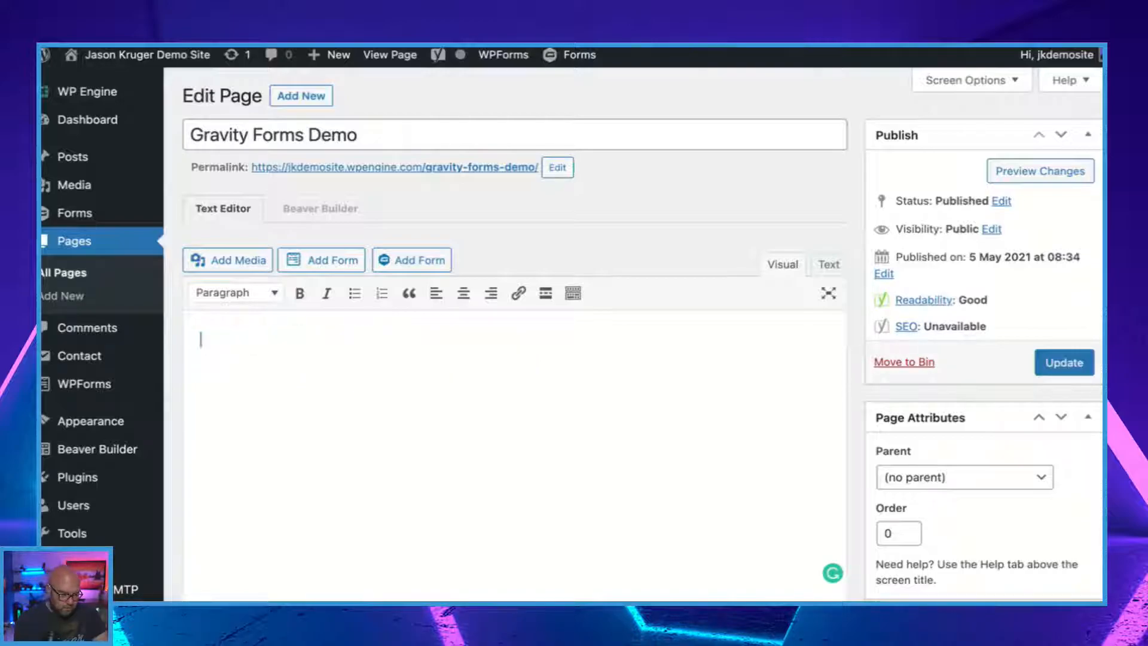
# Insert the LIVE Demo Gravity form with the form title and description display turned off, and update the page.
pyautogui.click(433, 259)
pyautogui.click(317, 154)
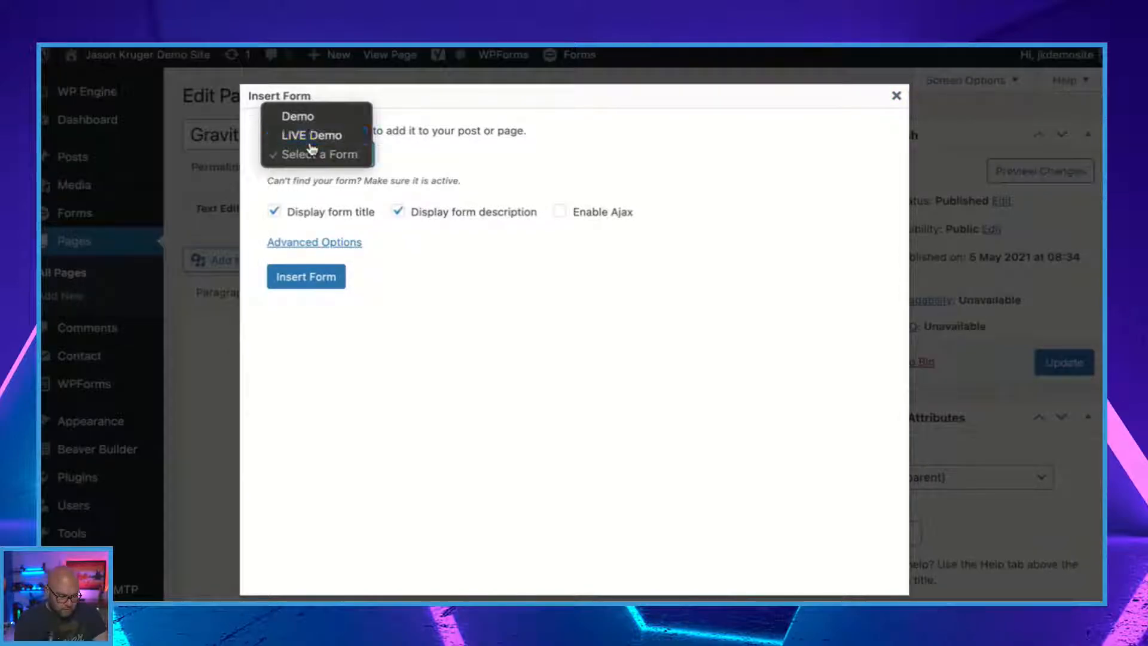
pyautogui.click(296, 132)
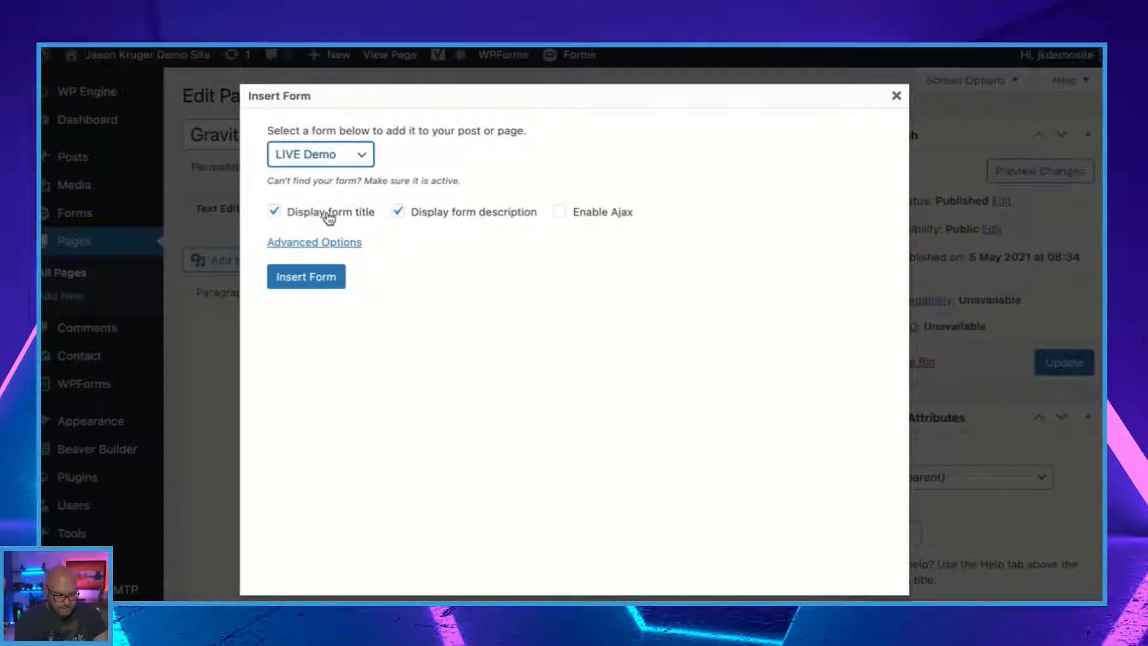
pyautogui.click(287, 215)
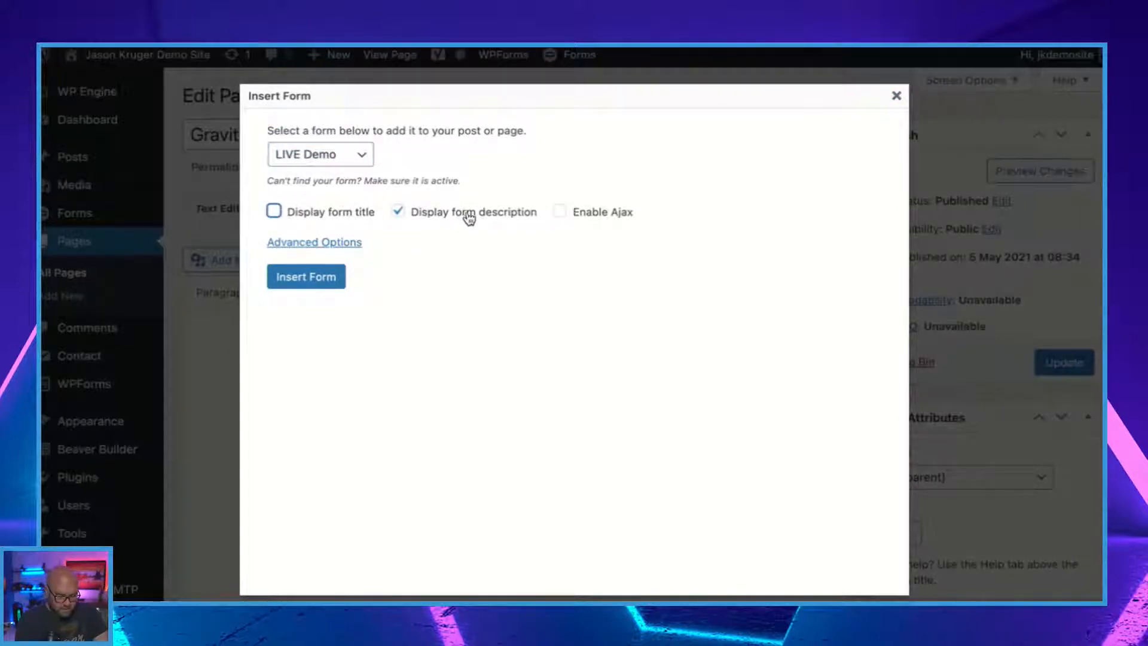
pyautogui.click(399, 212)
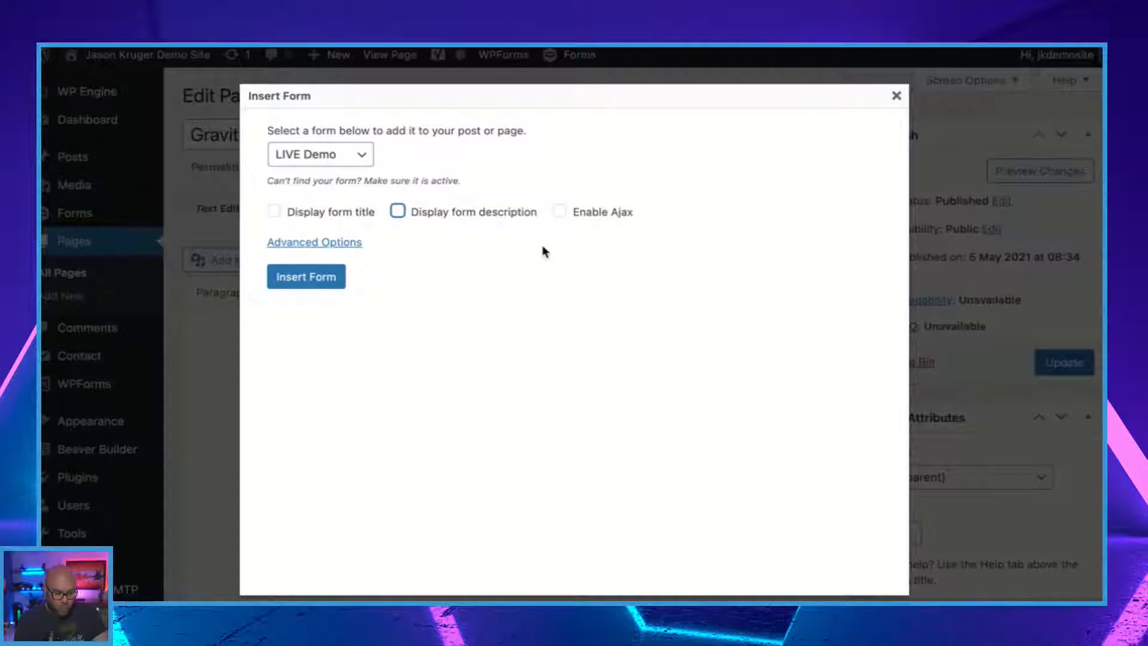
pyautogui.click(303, 278)
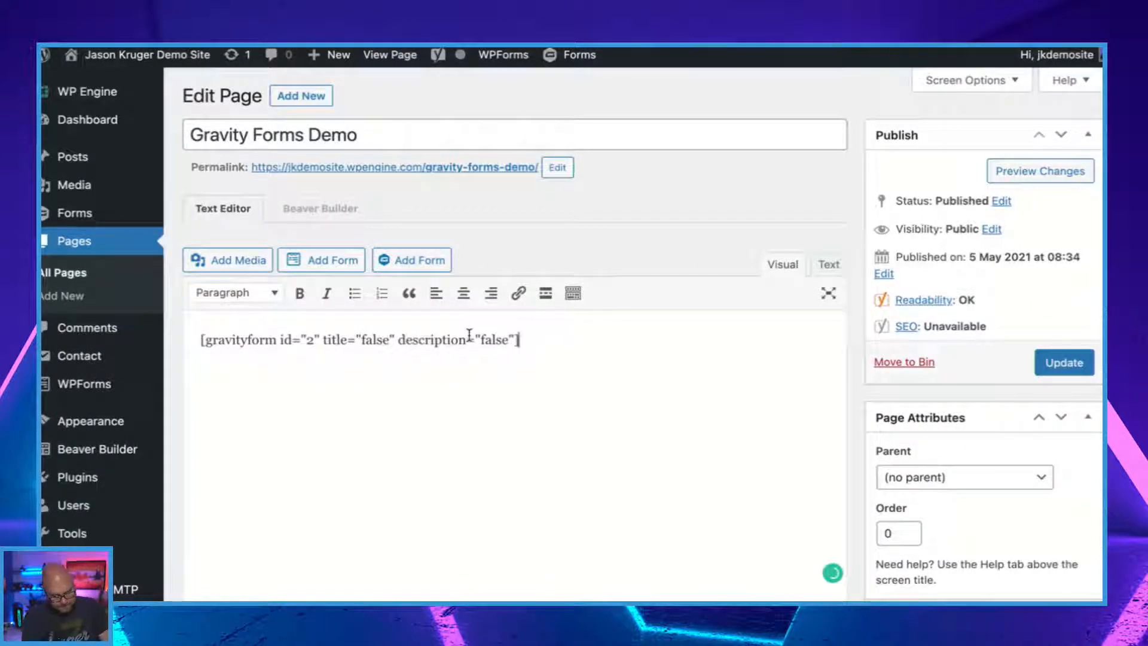
pyautogui.click(1061, 364)
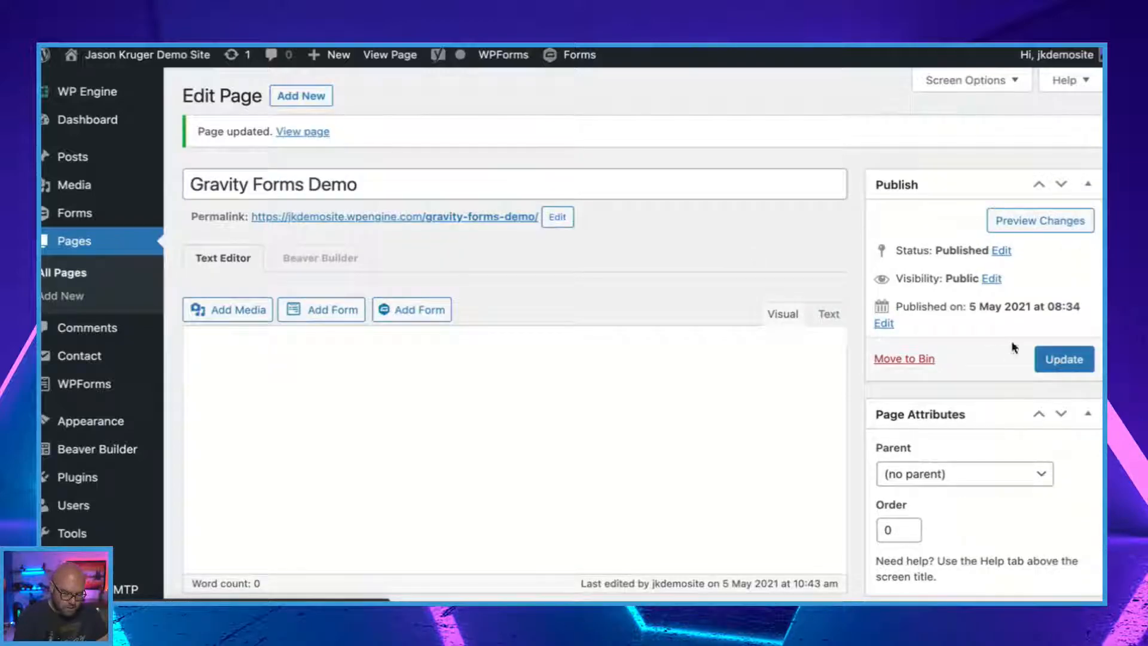
# View the updated Gravity Forms Demo page and examine how the embedded form displays.
pyautogui.click(312, 134)
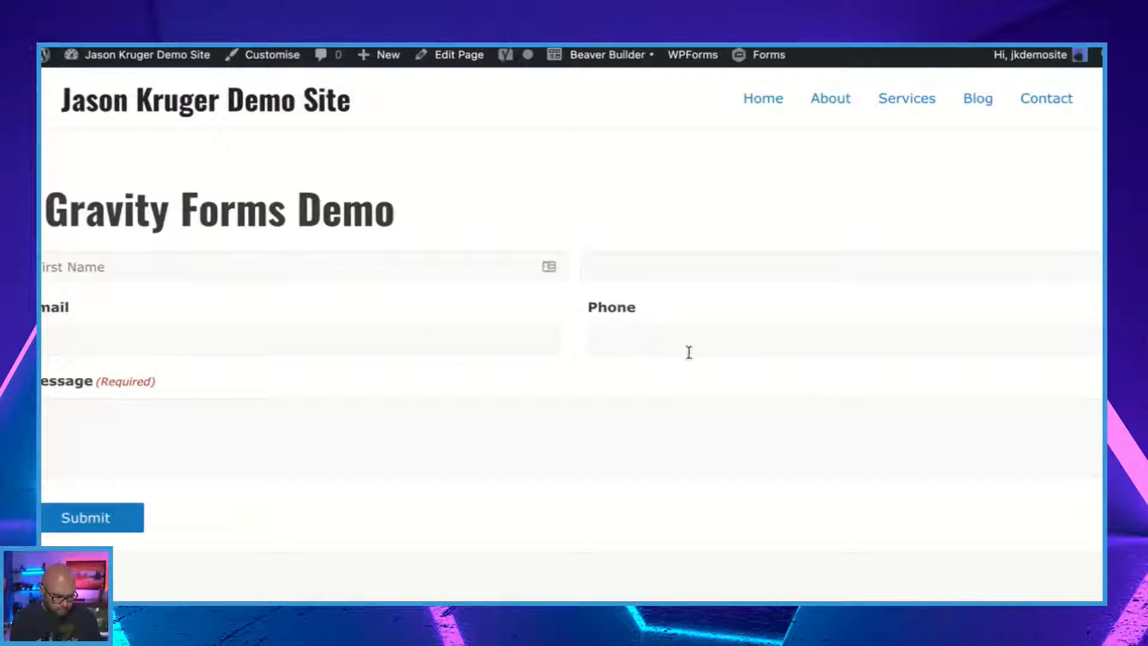
pyautogui.scroll(-1, 716, 370)
pyautogui.scroll(1, 742, 239)
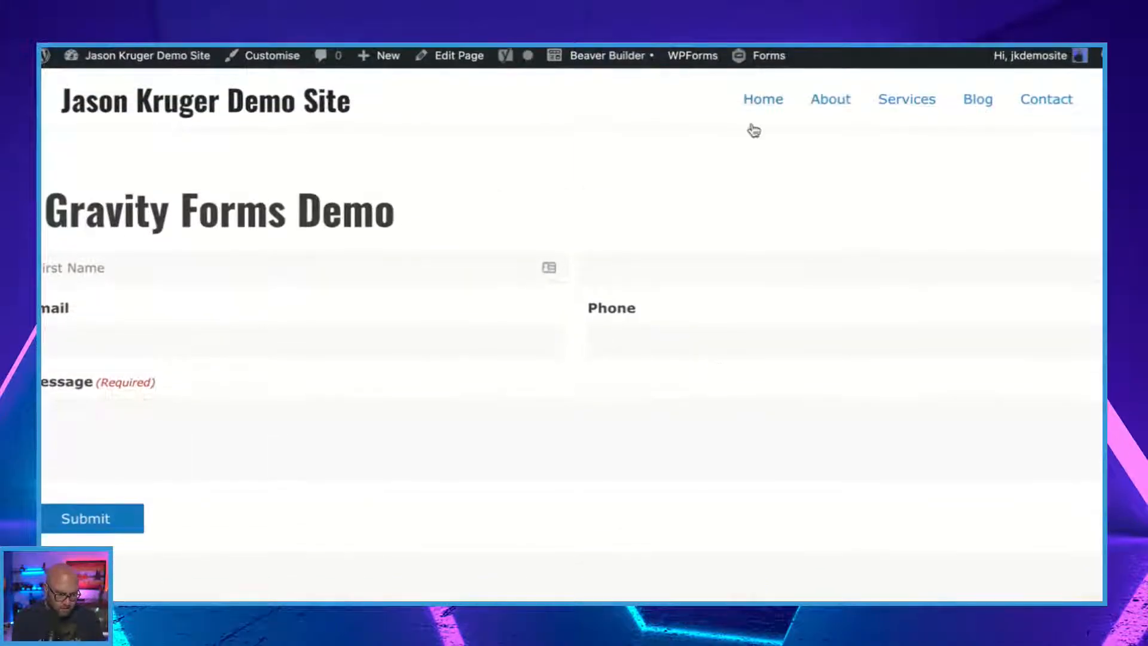
# Open the Gravity Forms Demo page in Beaver Builder, check the form's layout, and finish editing.
pyautogui.click(620, 55)
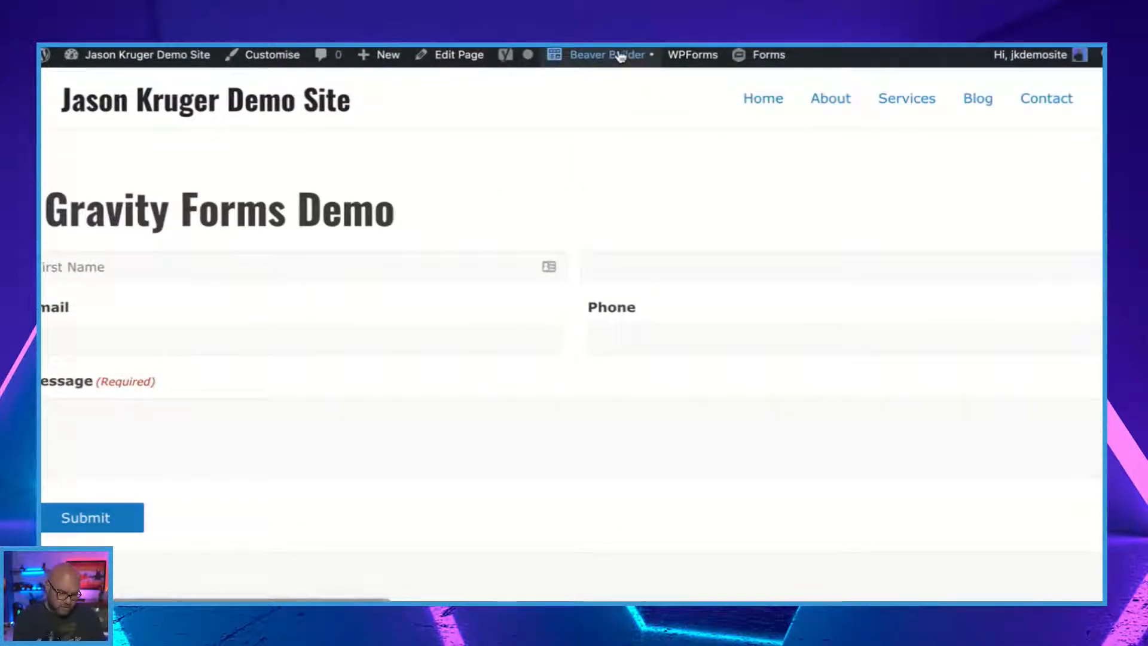
pyautogui.scroll(-2, 546, 264)
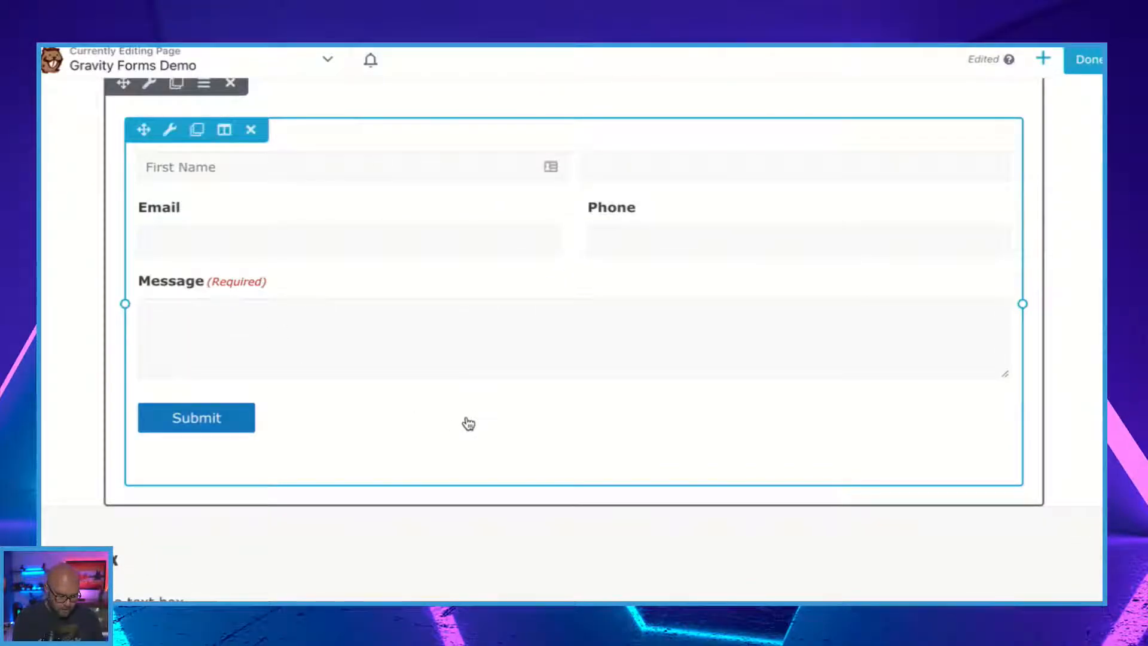
pyautogui.scroll(2, 469, 424)
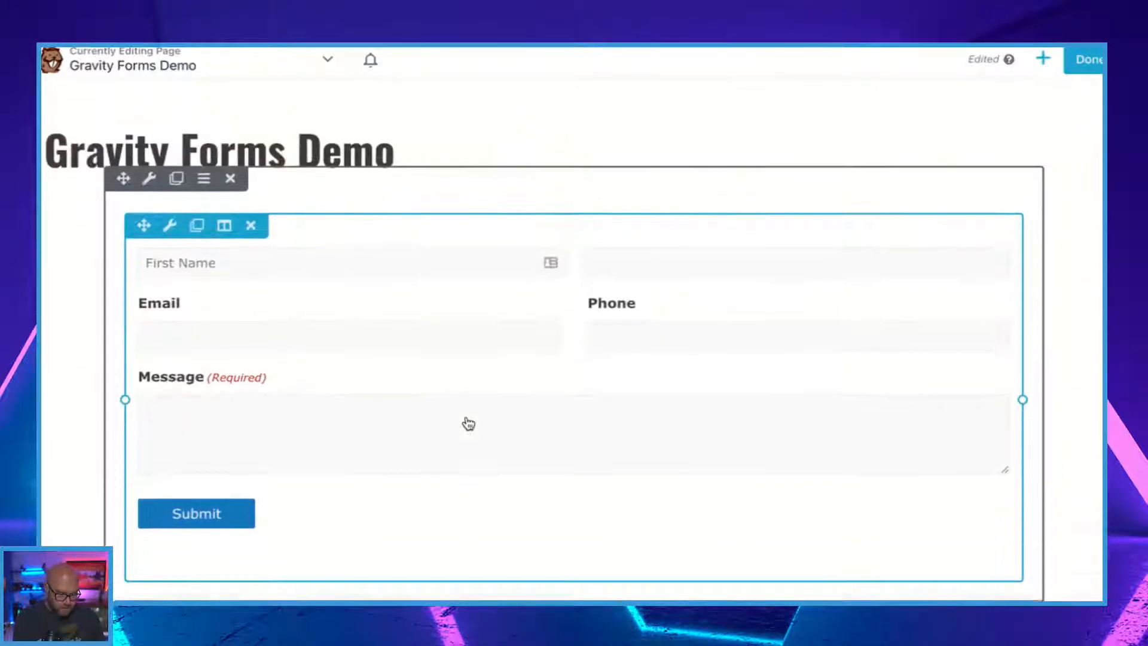
pyautogui.click(1080, 63)
pyautogui.click(1015, 67)
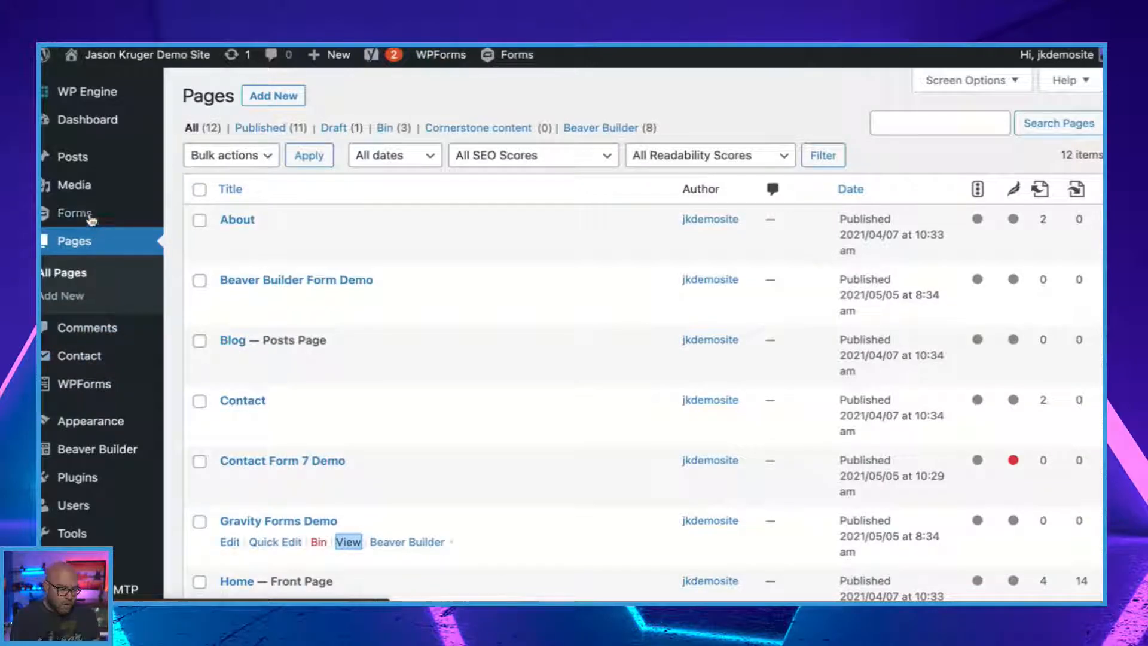
# Open the Gravity Forms add-ons and browse the available payment, CRM, email marketing and other integrations.
pyautogui.moveTo(89, 222)
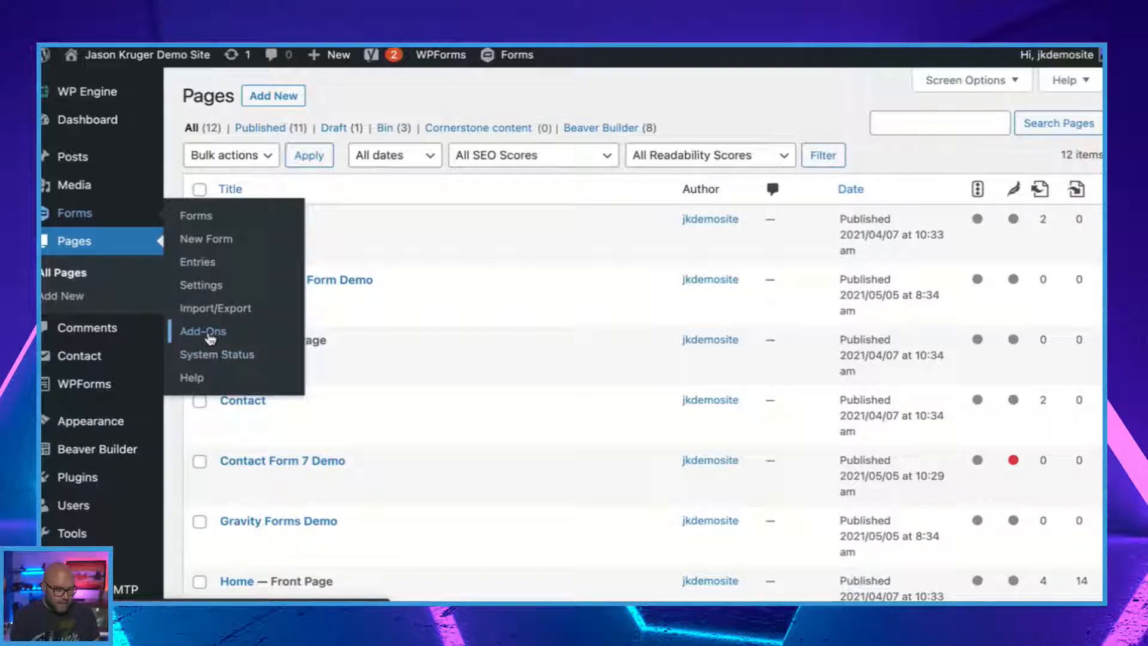
pyautogui.click(204, 332)
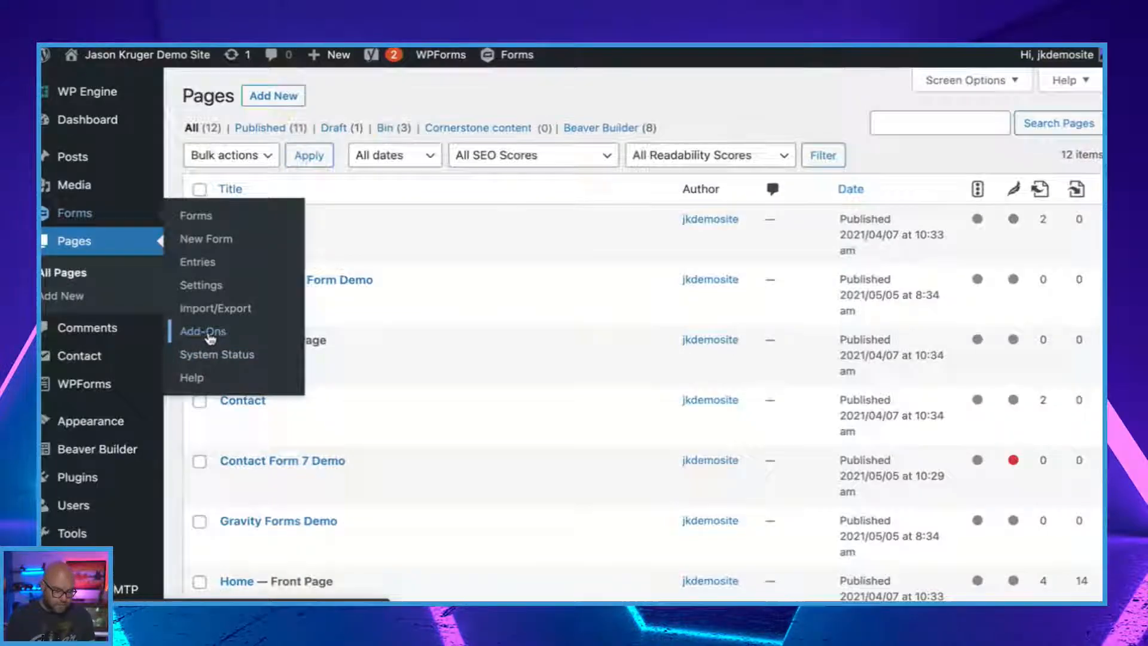
pyautogui.scroll(-8, 597, 396)
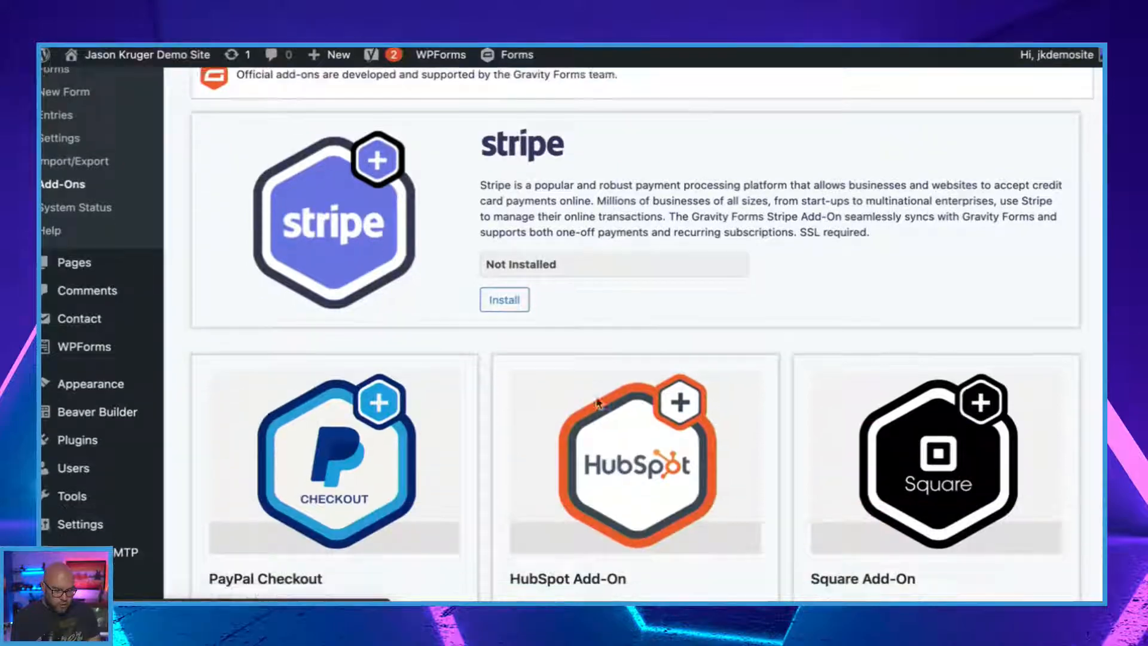
pyautogui.scroll(-8, 597, 400)
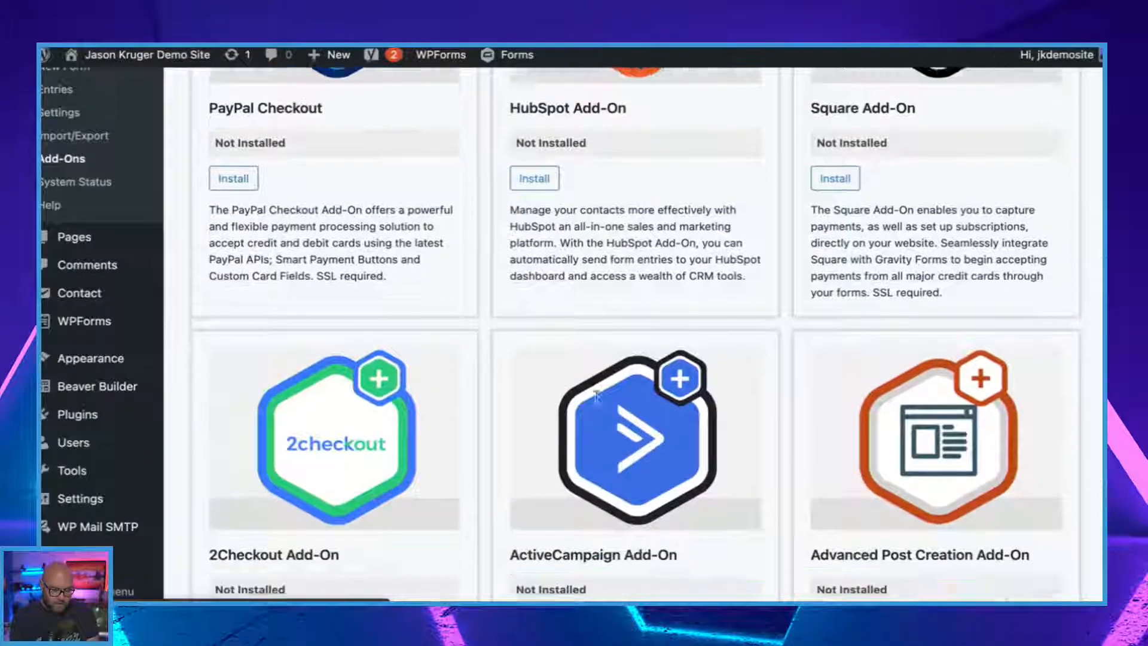
pyautogui.scroll(-8, 596, 402)
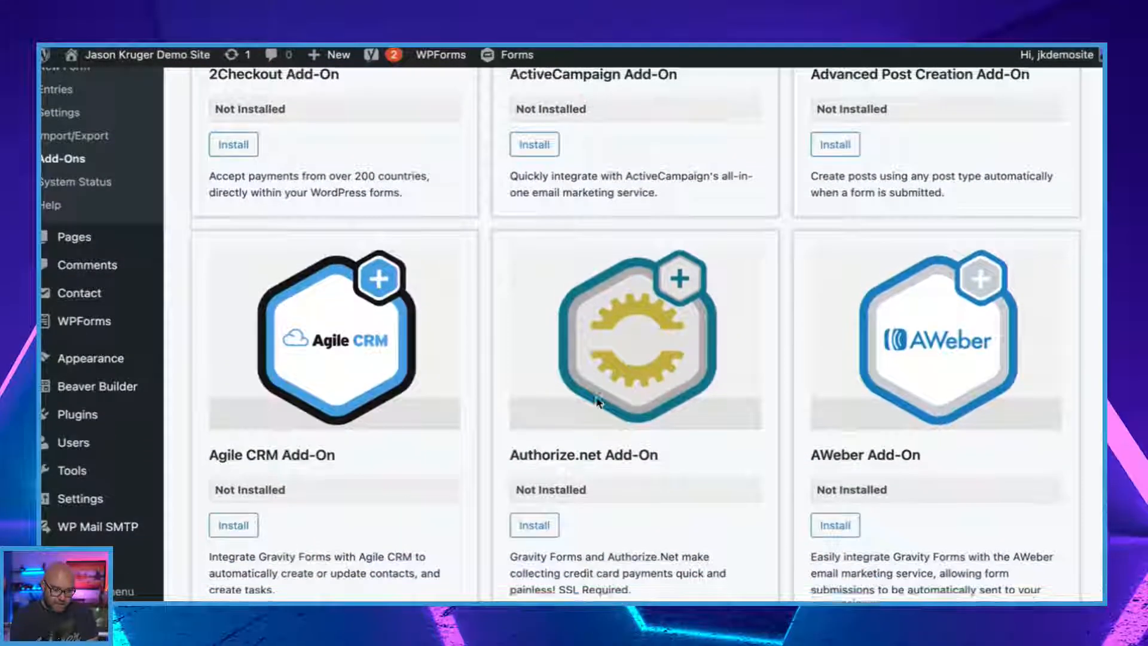
pyautogui.scroll(-8, 596, 396)
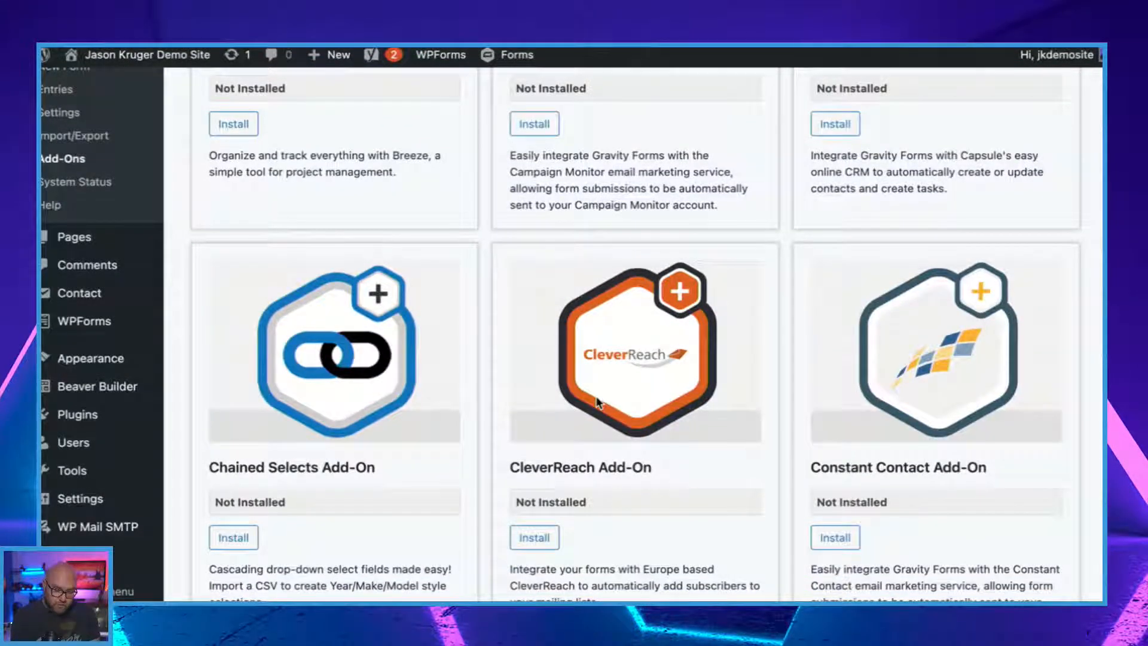
pyautogui.scroll(-10, 596, 402)
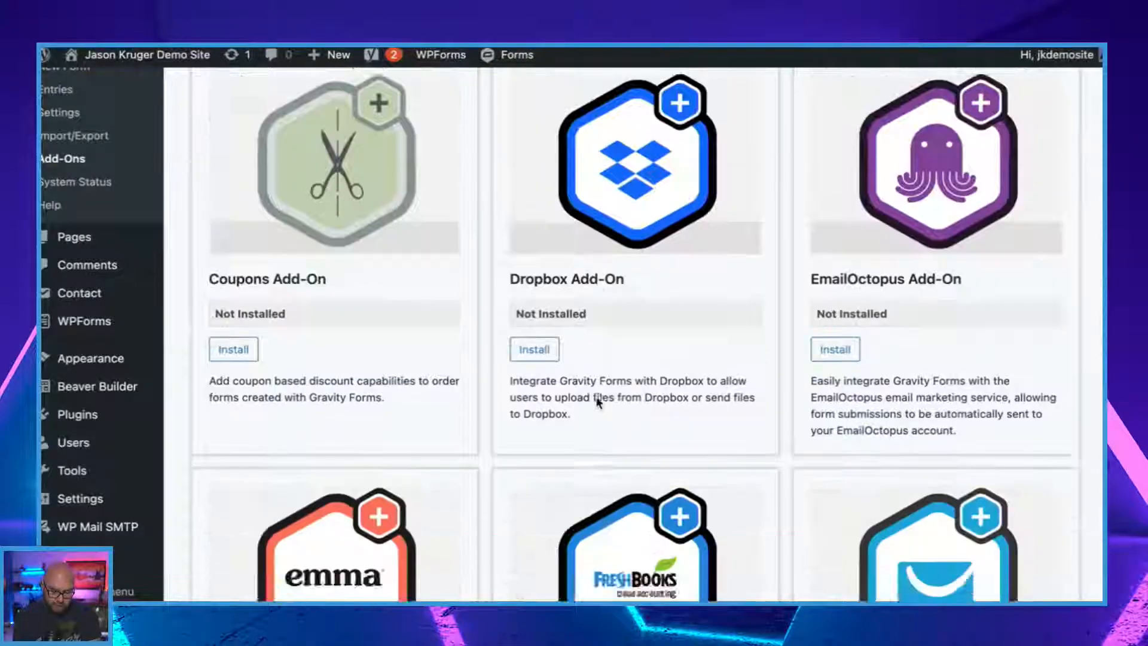
pyautogui.scroll(-5, 597, 402)
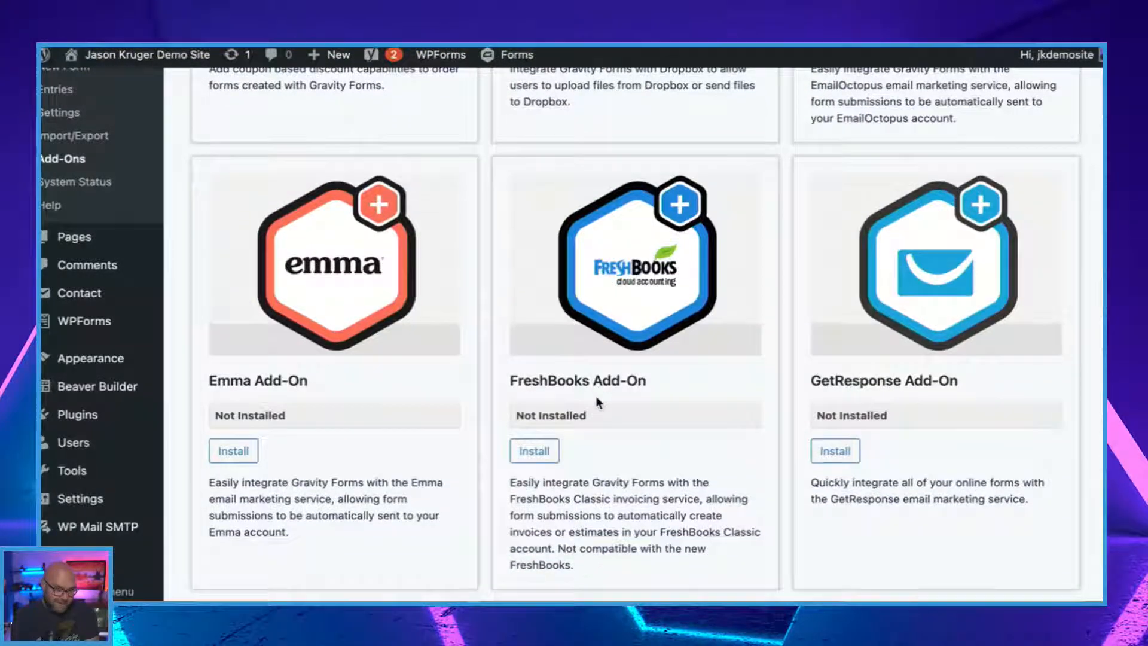
pyautogui.scroll(-8, 597, 402)
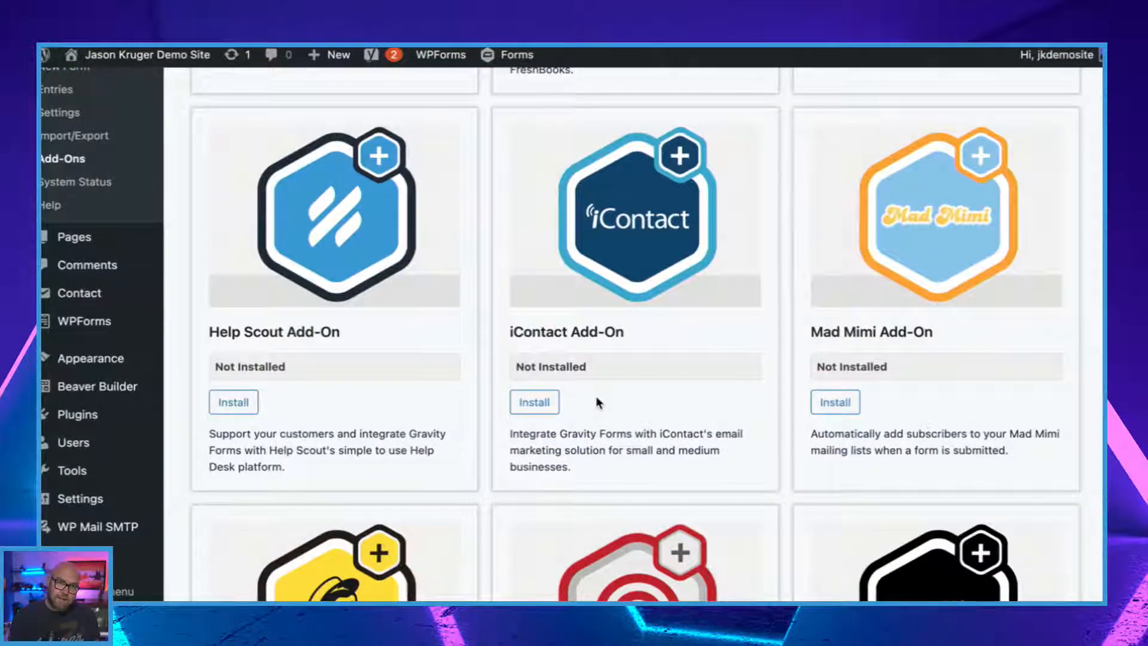
pyautogui.scroll(-8, 597, 402)
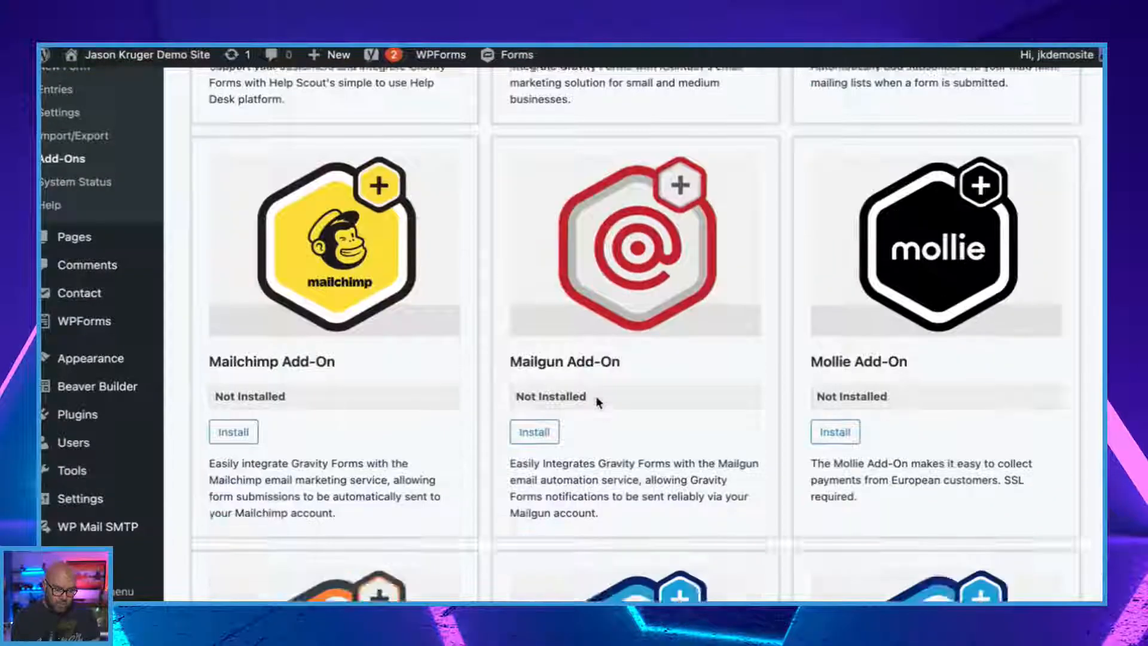
pyautogui.scroll(-10, 596, 395)
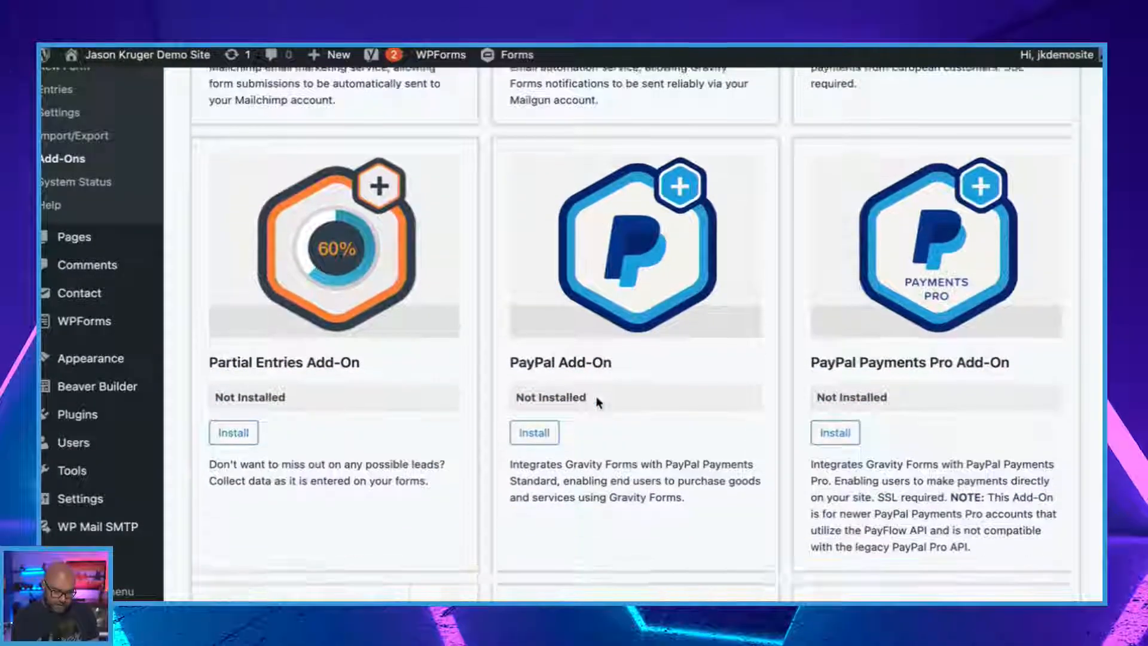
pyautogui.scroll(-8, 597, 402)
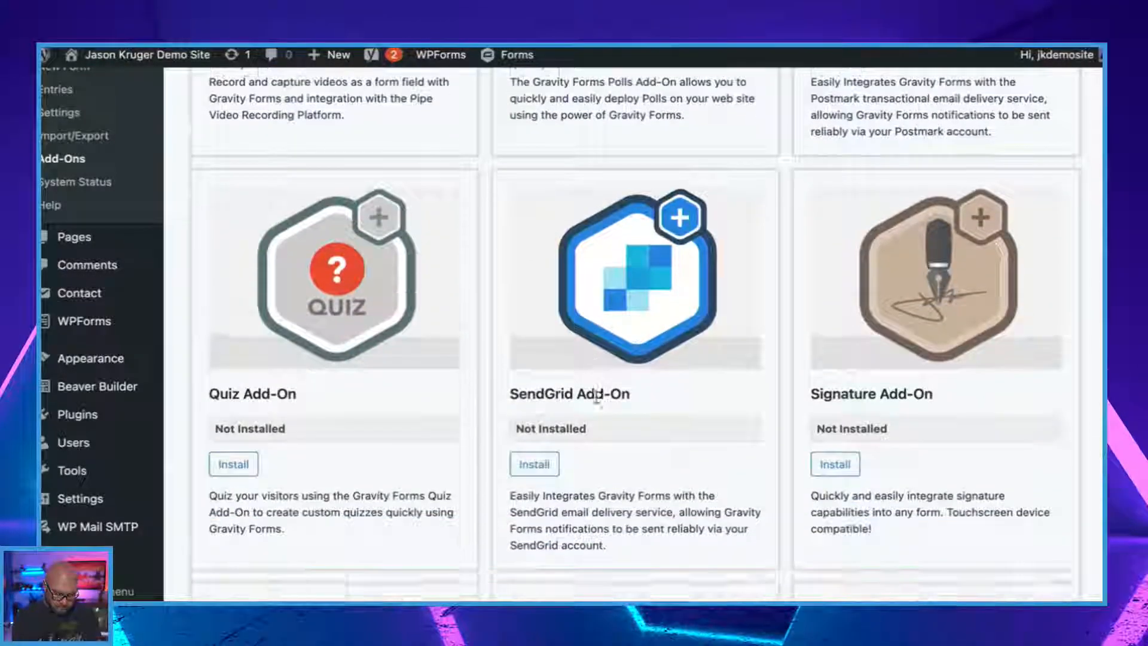
pyautogui.scroll(-5, 596, 396)
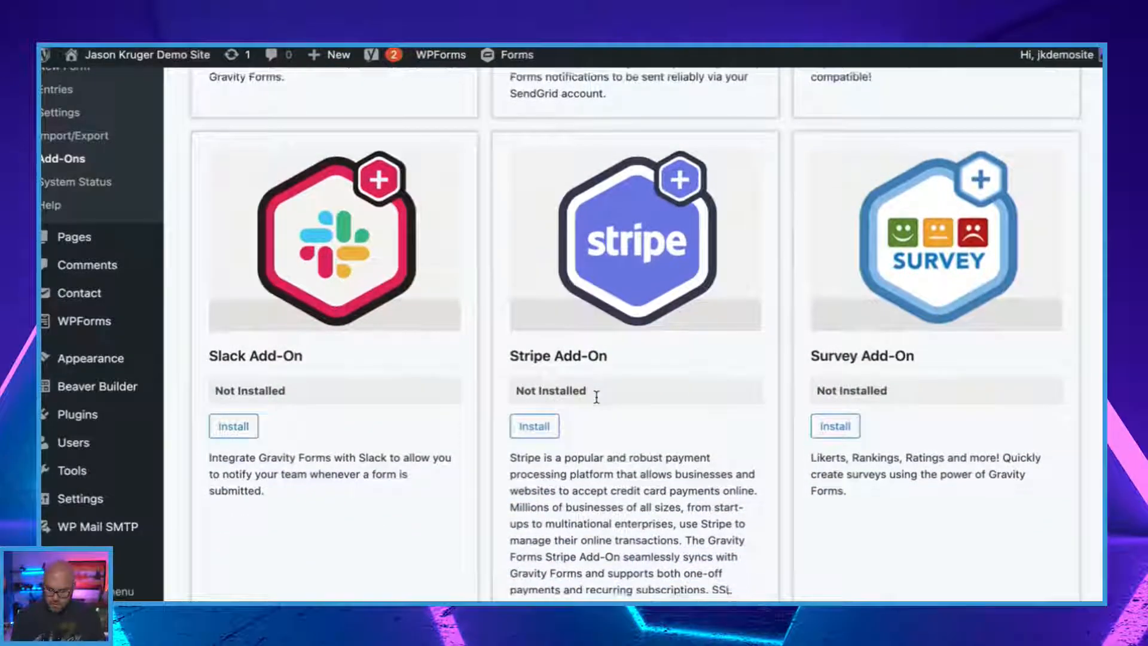